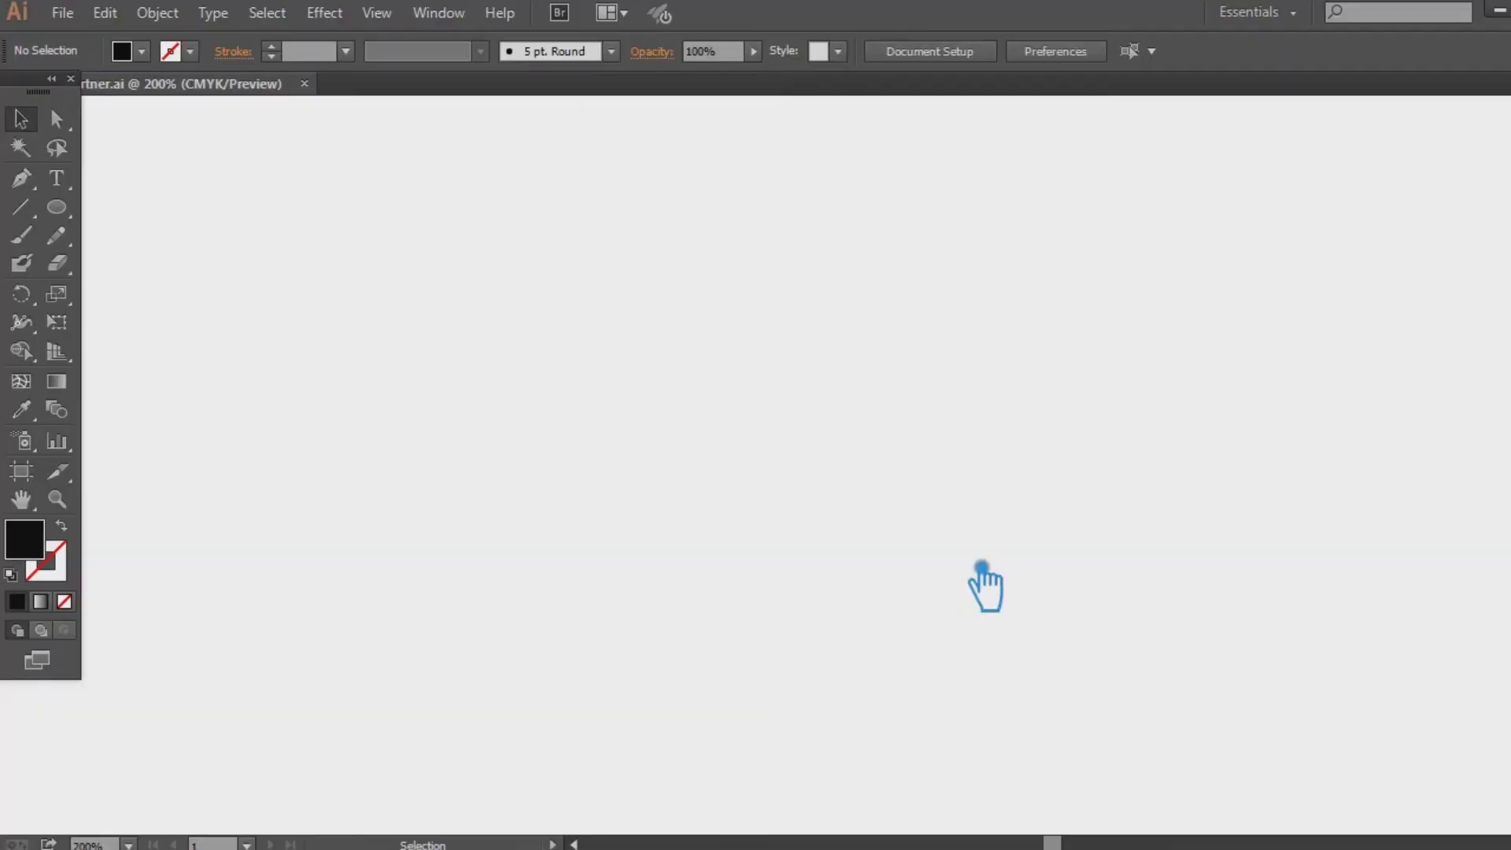
Draw a tall black rounded-rectangle pill about 0.47 in wide and 1.55 in tall
click(53, 211)
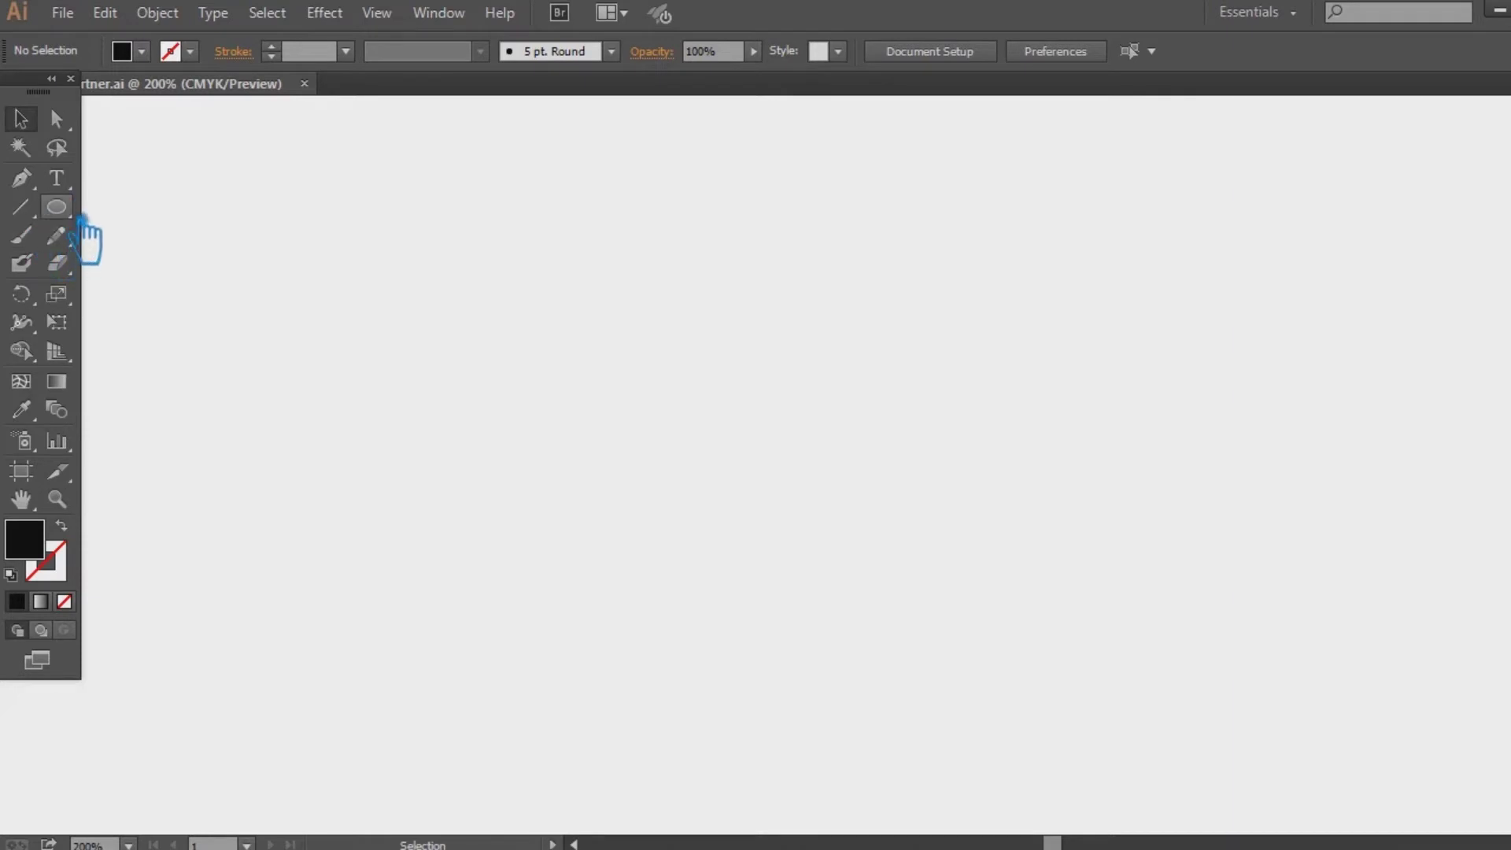
click(73, 213)
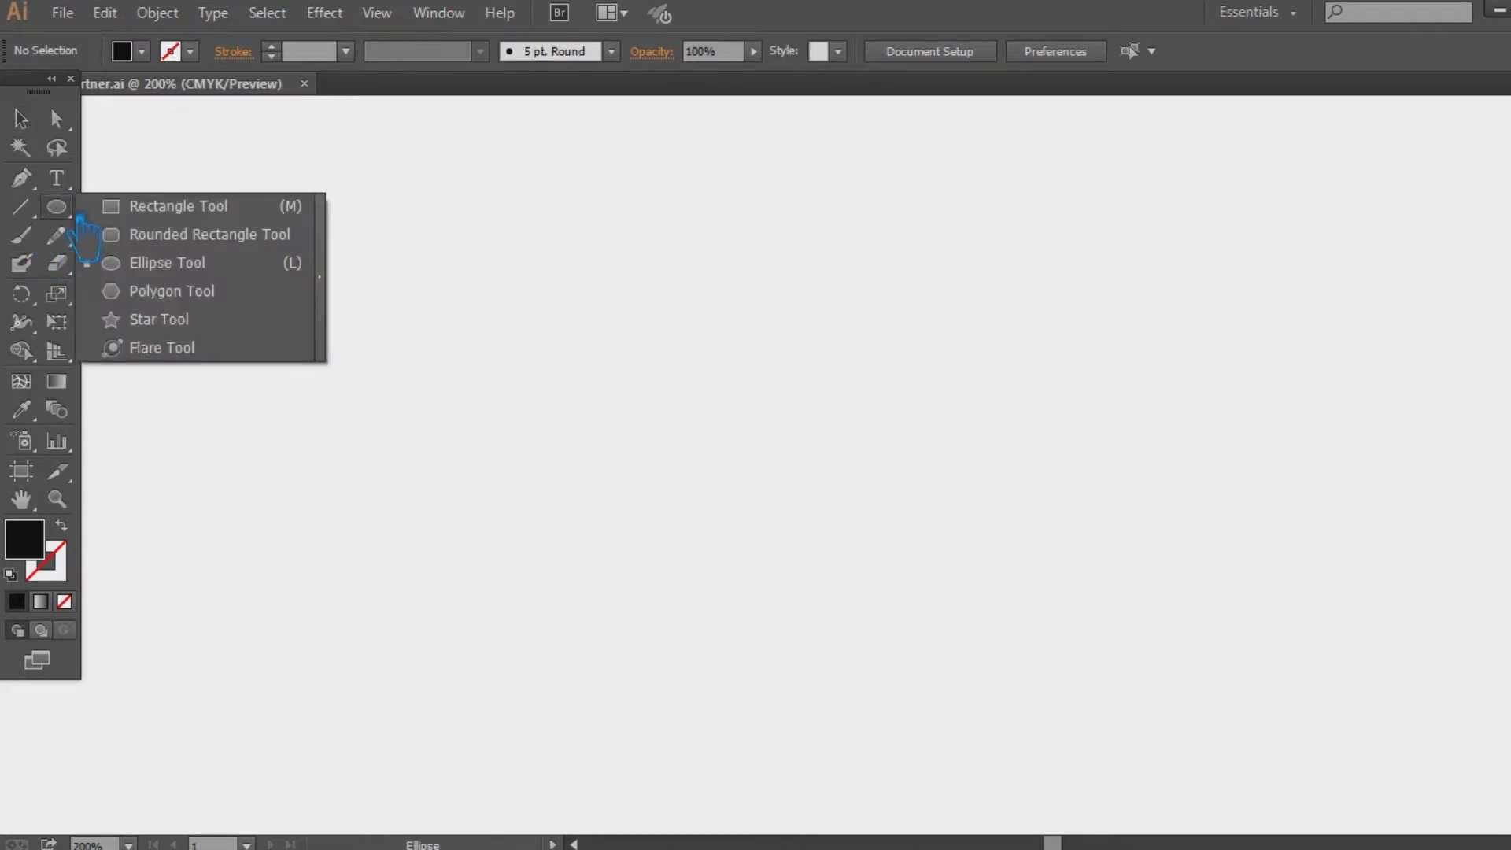
click(184, 236)
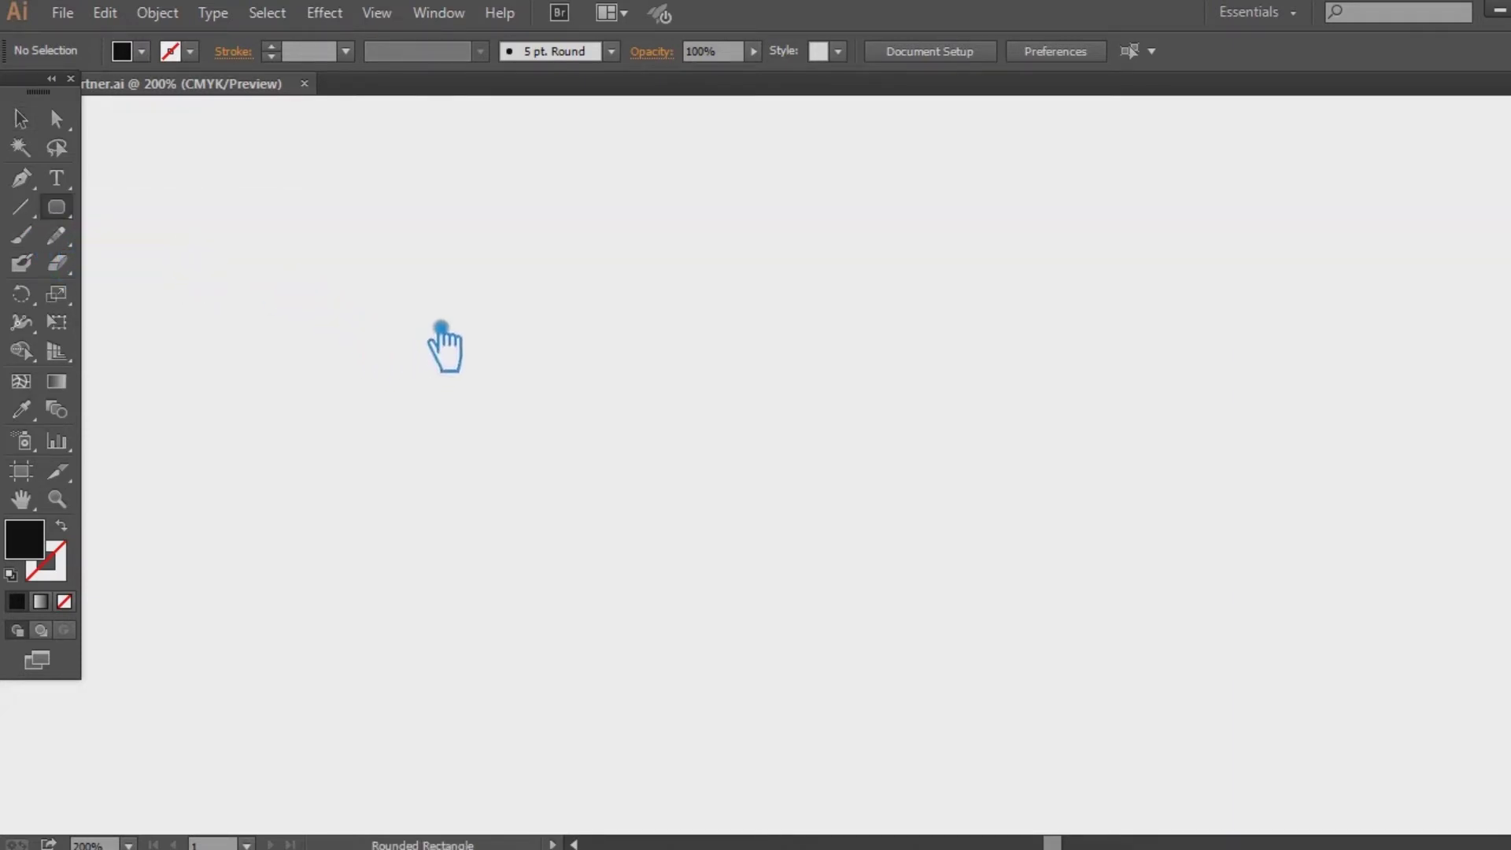
drag(489, 262, 577, 521)
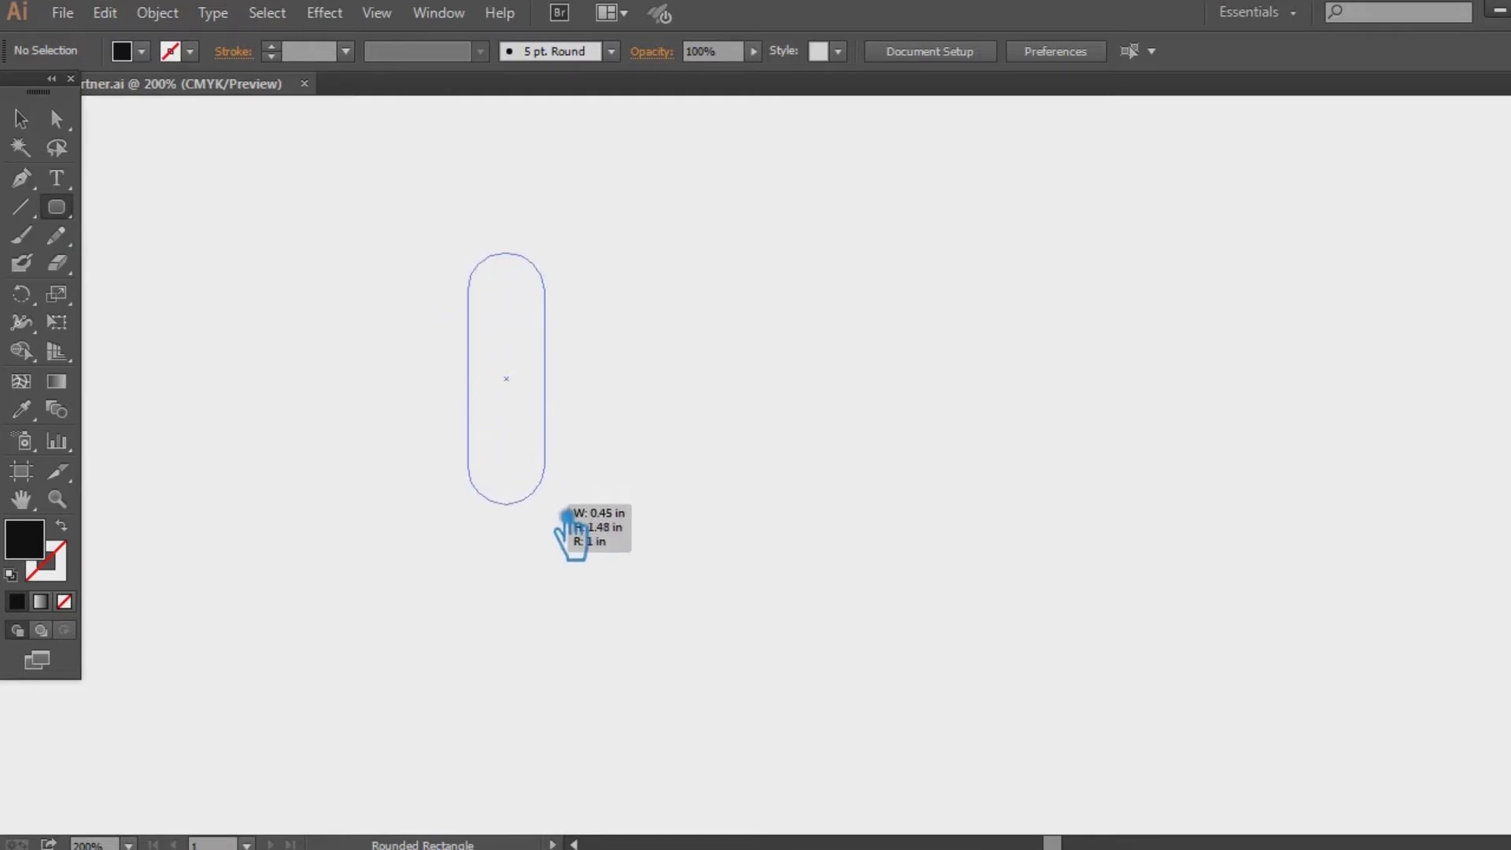
drag(577, 520, 569, 527)
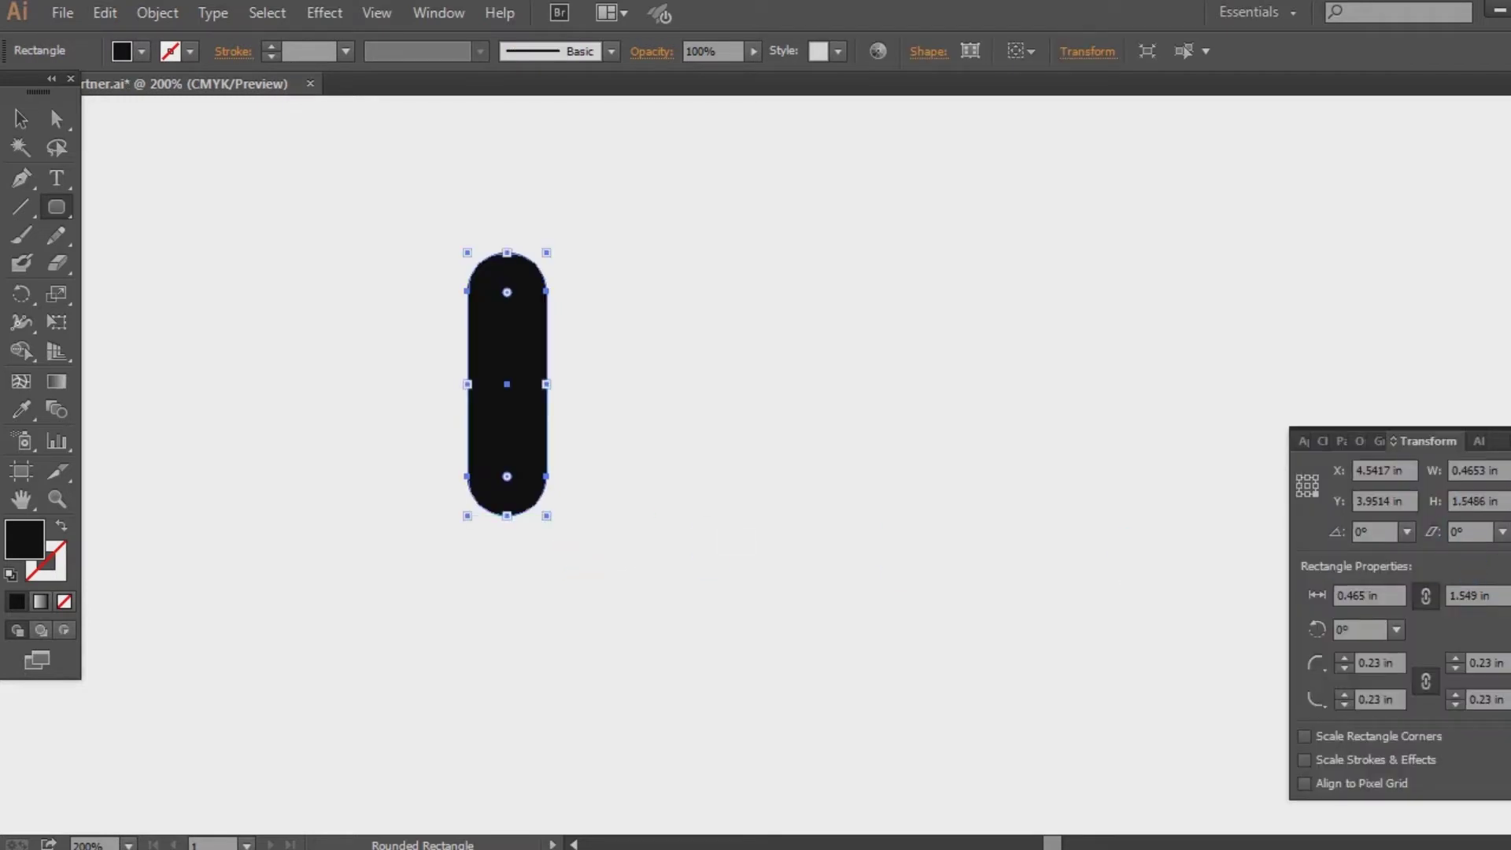
Draw a wide black 1.97 × 1.53 in rectangle over the pill's lower part
drag(80, 228, 184, 218)
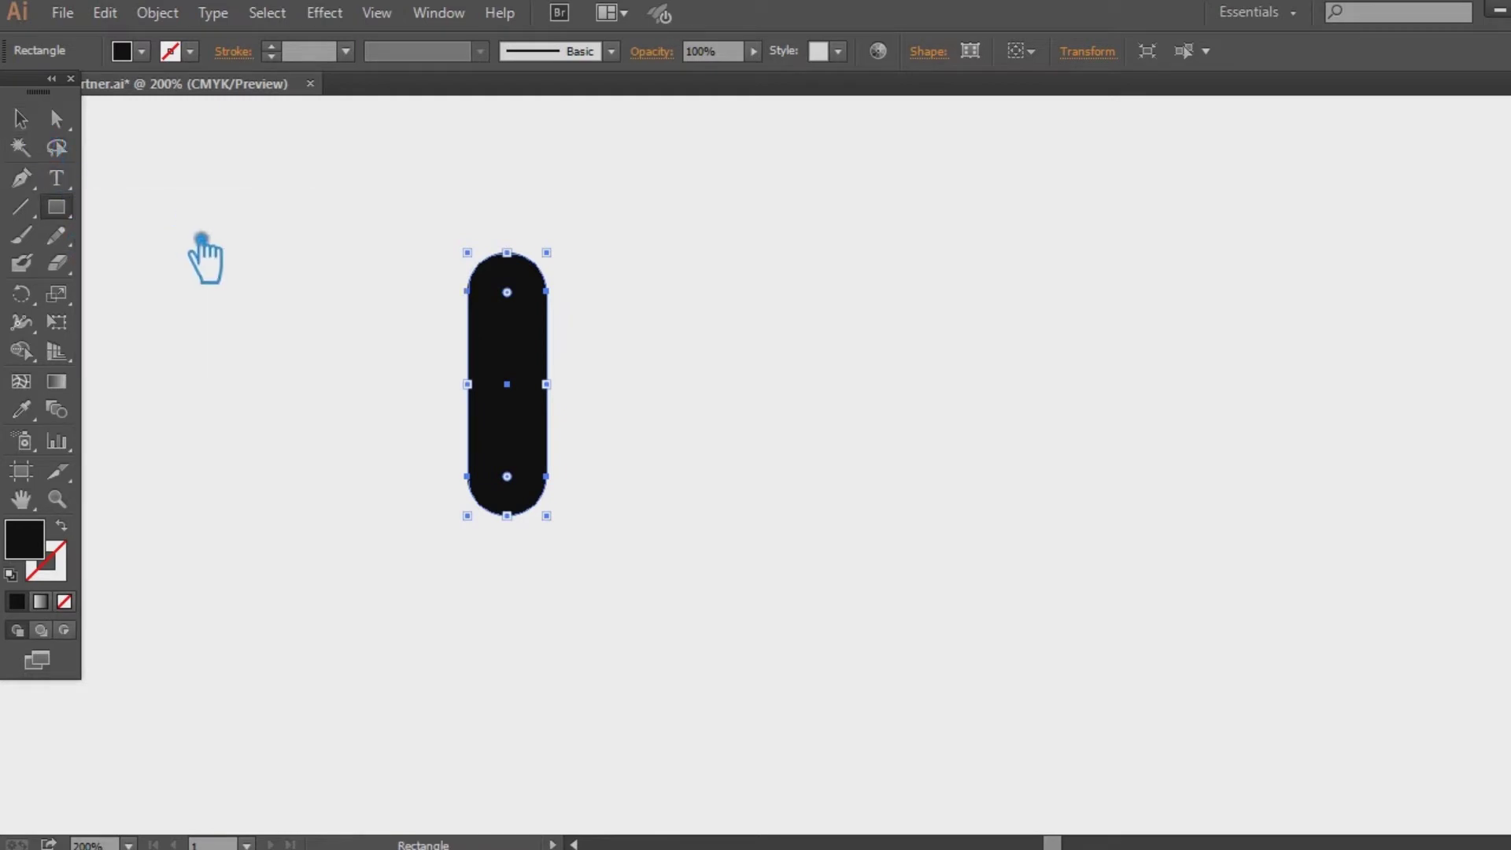
mouse_move(691, 587)
mouse_down()
mouse_move(263, 367)
mouse_move(233, 332)
mouse_up()
key(ctrl+z)
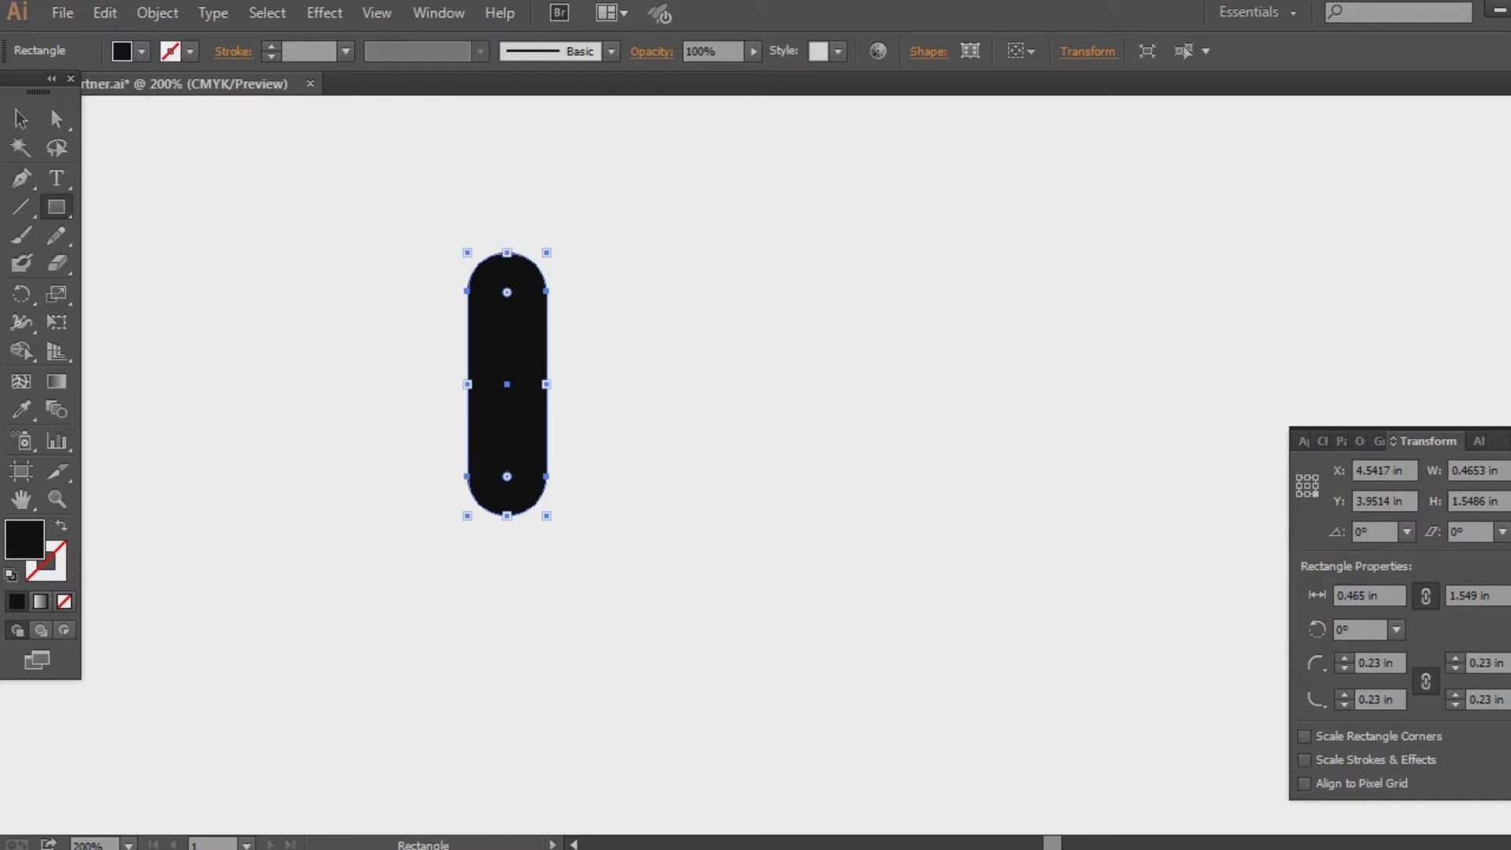
mouse_move(601, 517)
mouse_down()
mouse_move(611, 526)
mouse_move(306, 302)
mouse_up()
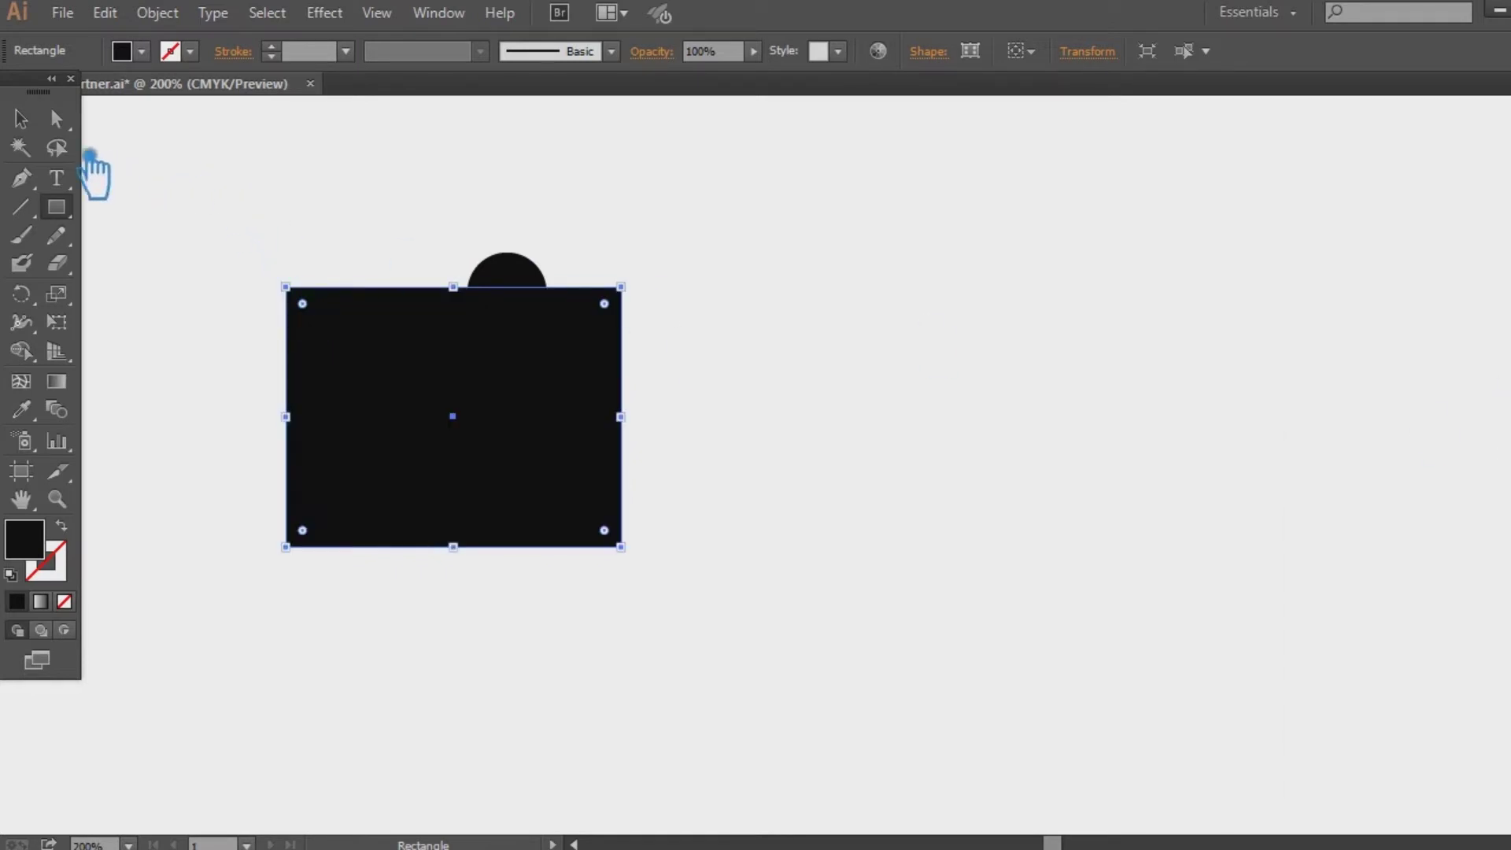
Centre the rectangle horizontally on the pill
key(v)
shift+click(538, 278)
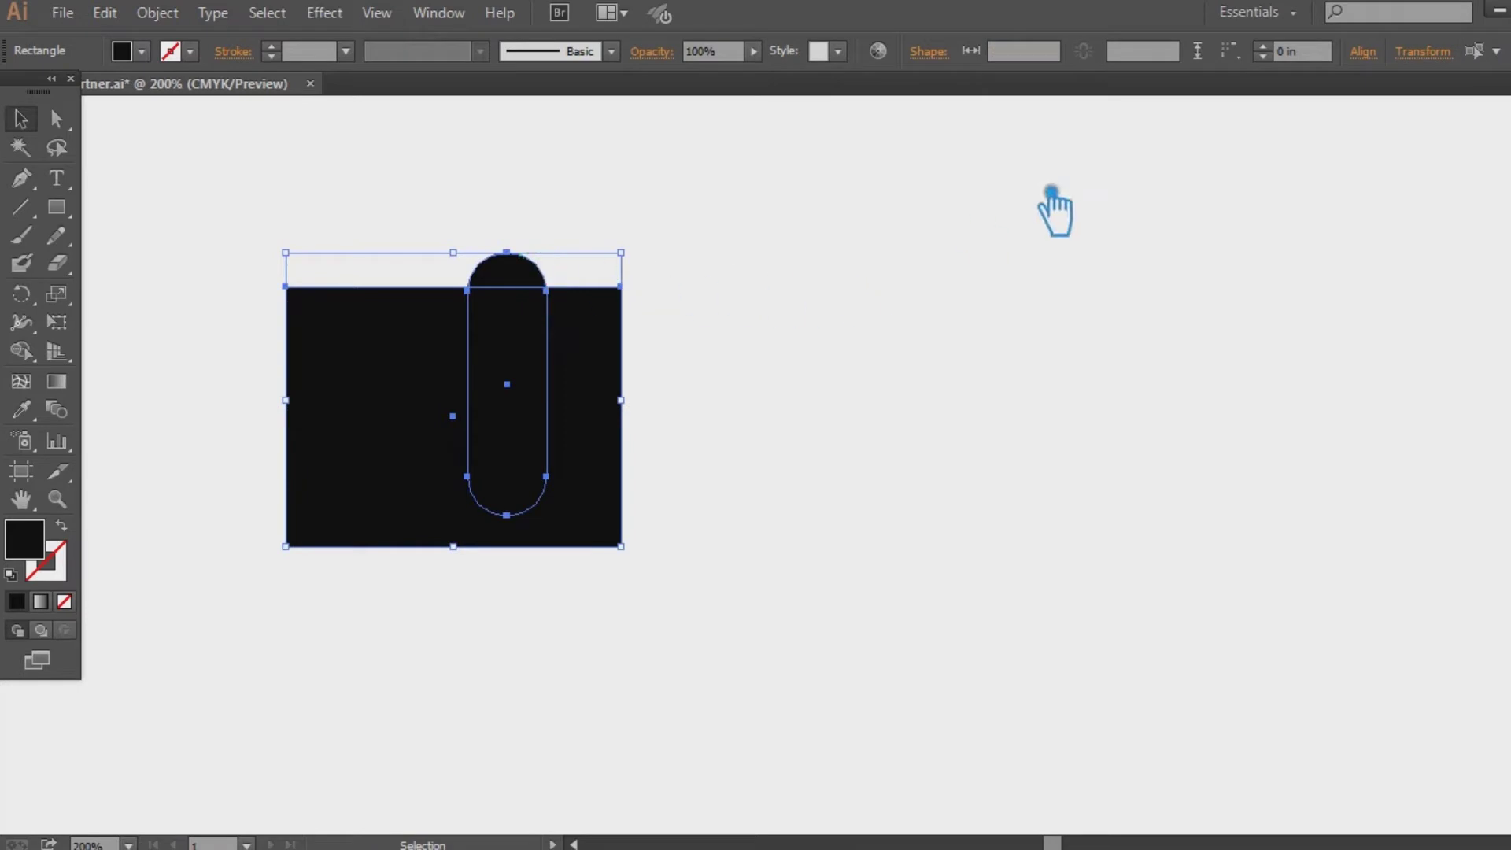
key(shift+F7)
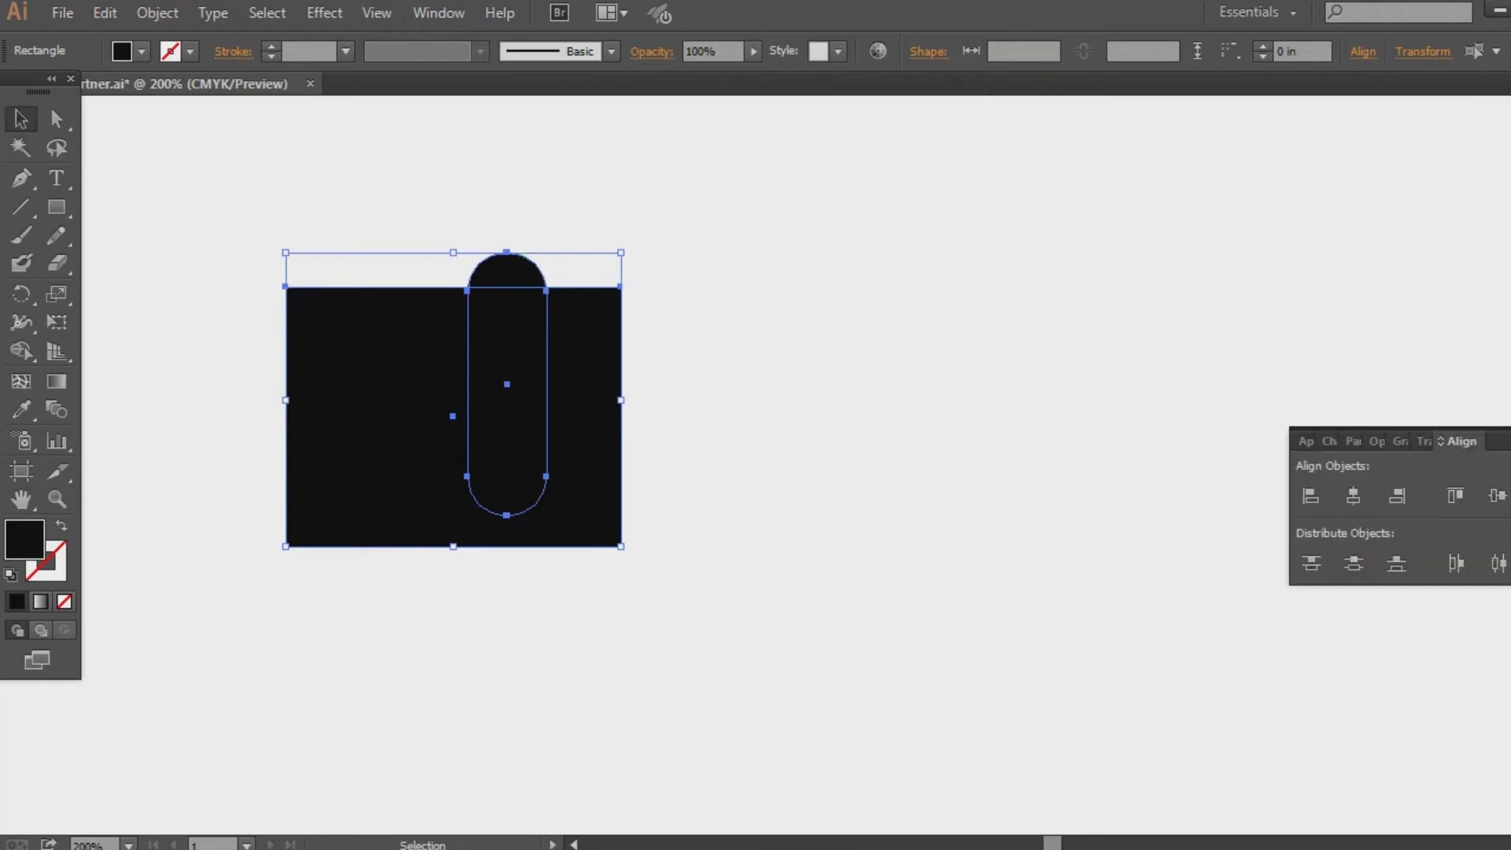
click(1354, 496)
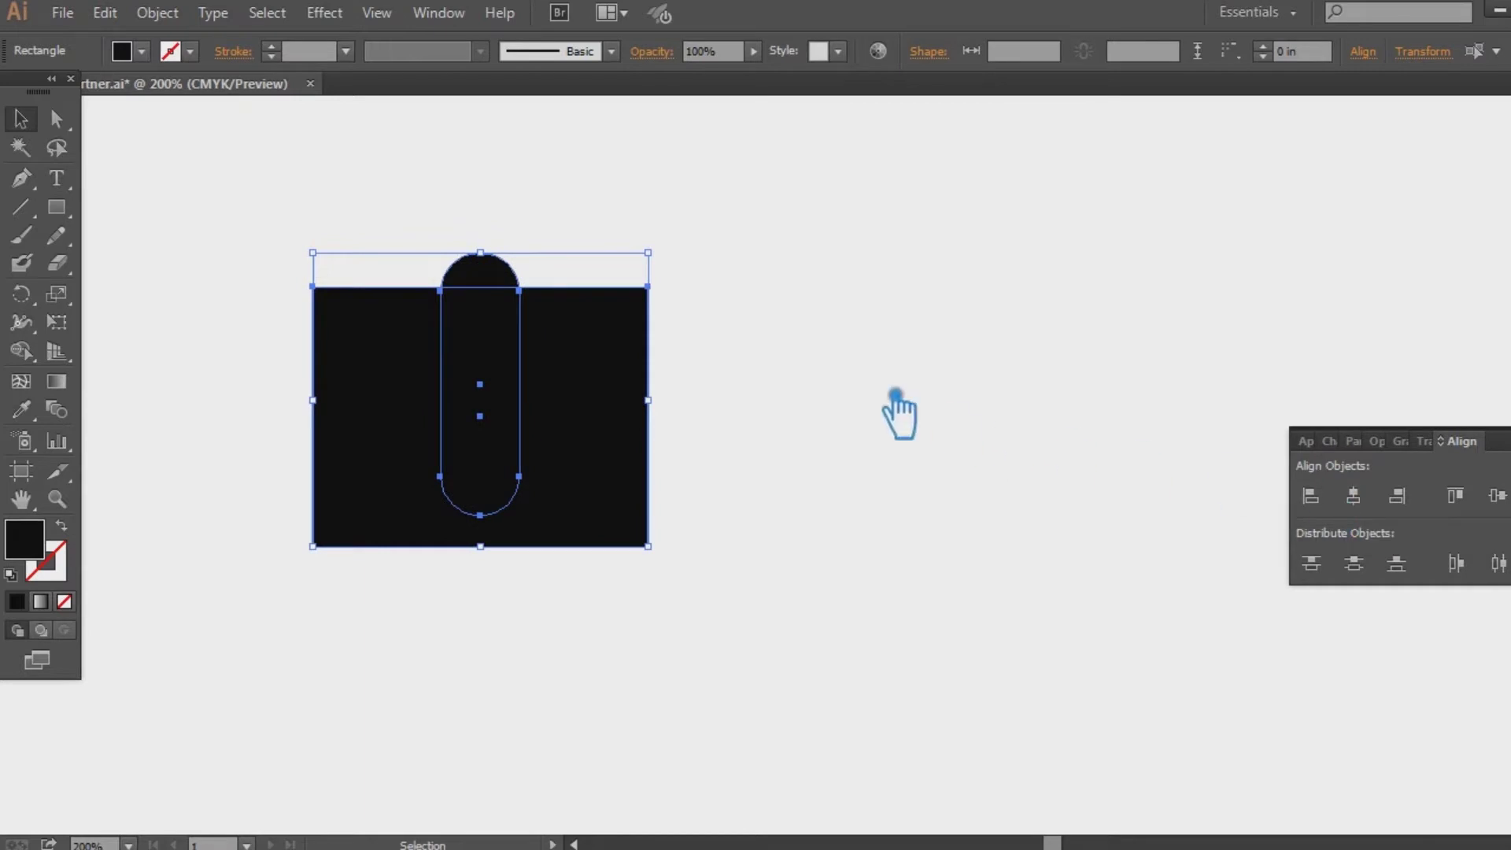
click(881, 394)
Fill the pill greyish purple #6b6170 and bring it in front of the rectangle
click(518, 288)
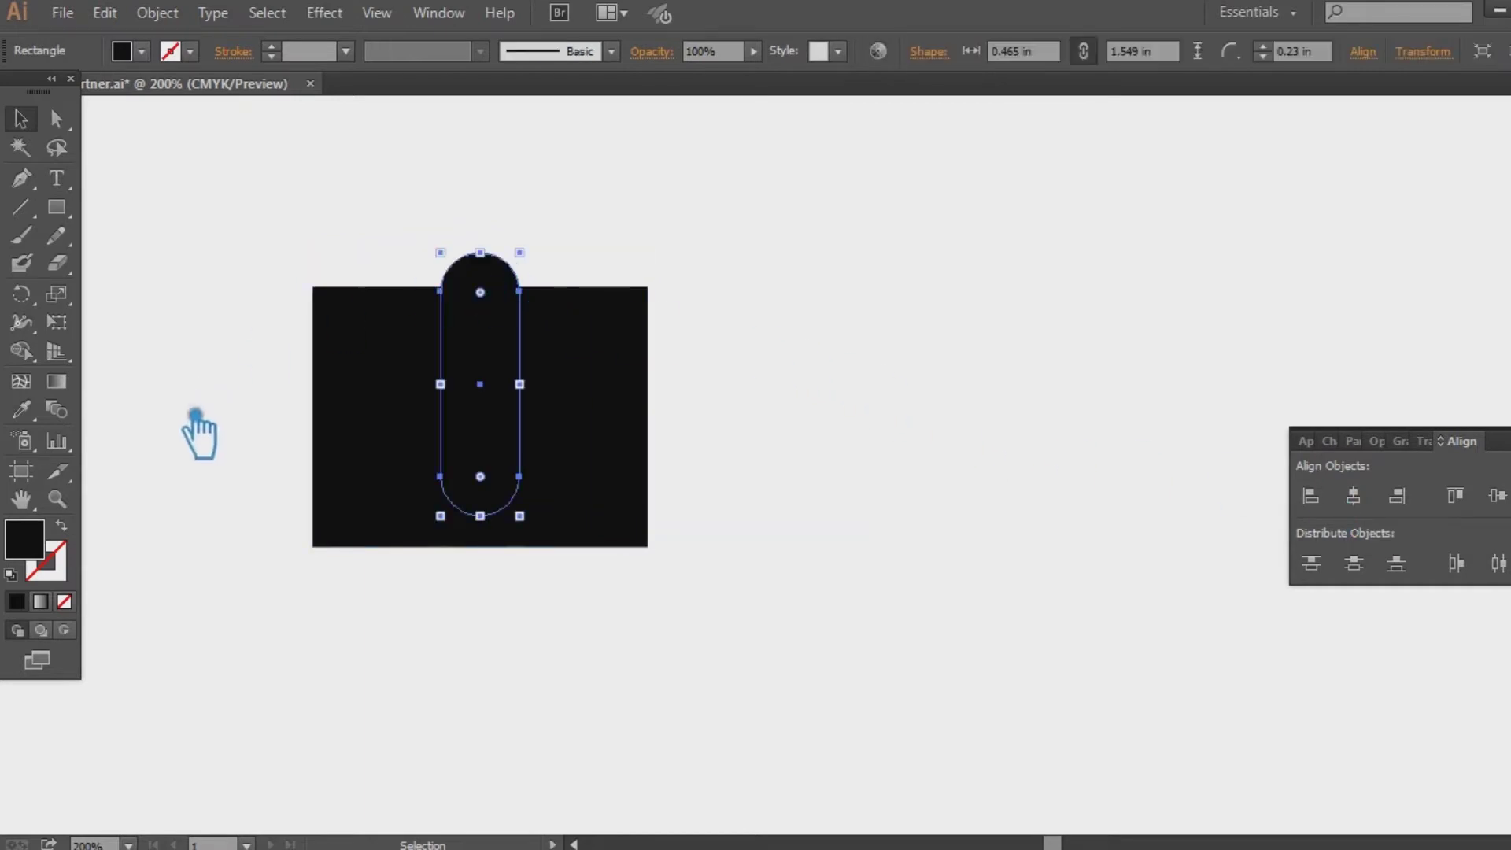
double_click(24, 539)
click(902, 343)
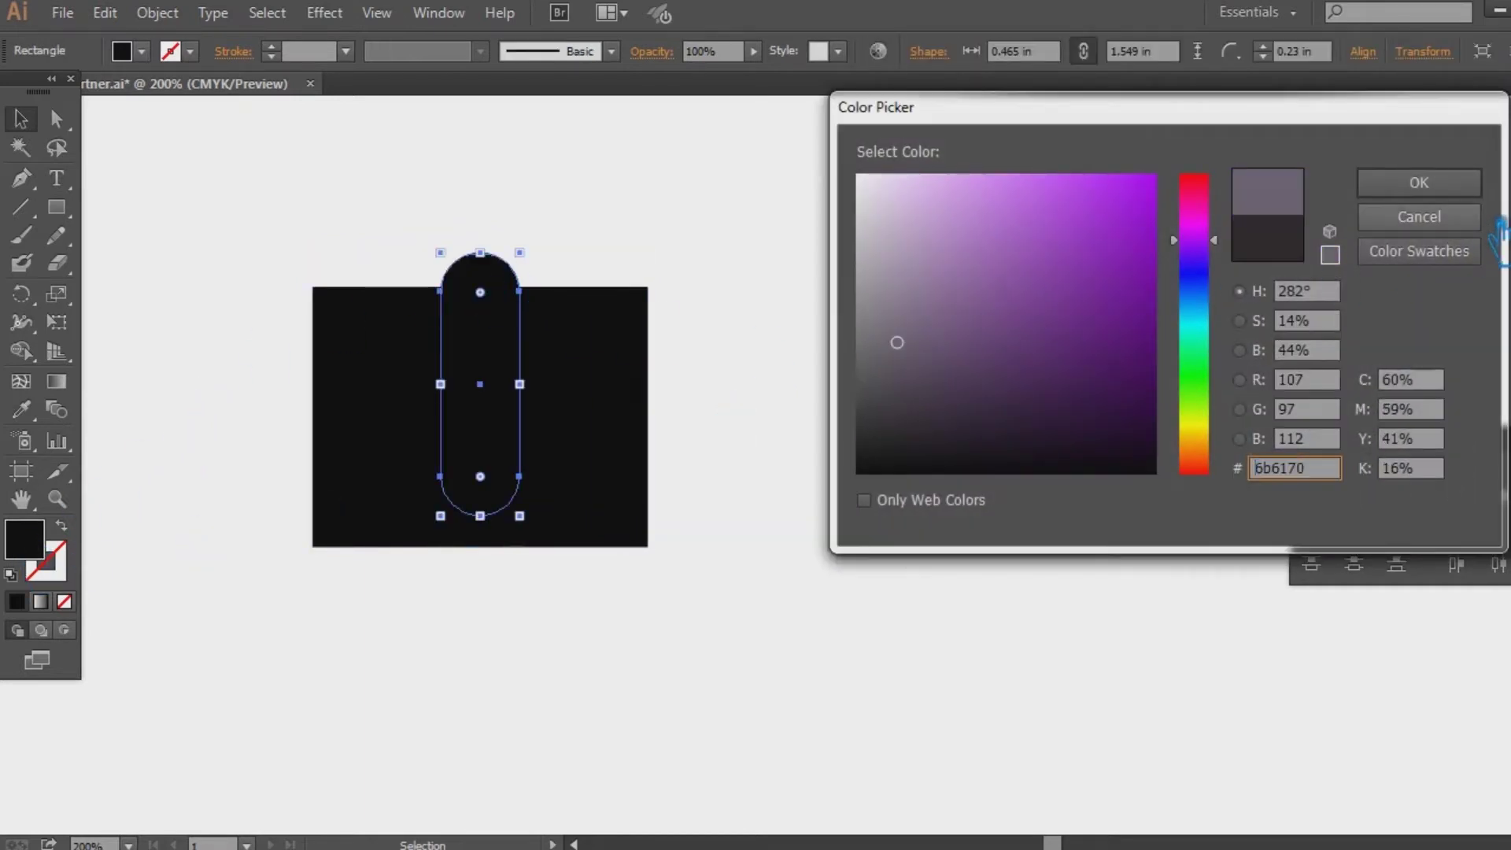
click(1420, 183)
key(ctrl+shift+bracketright)
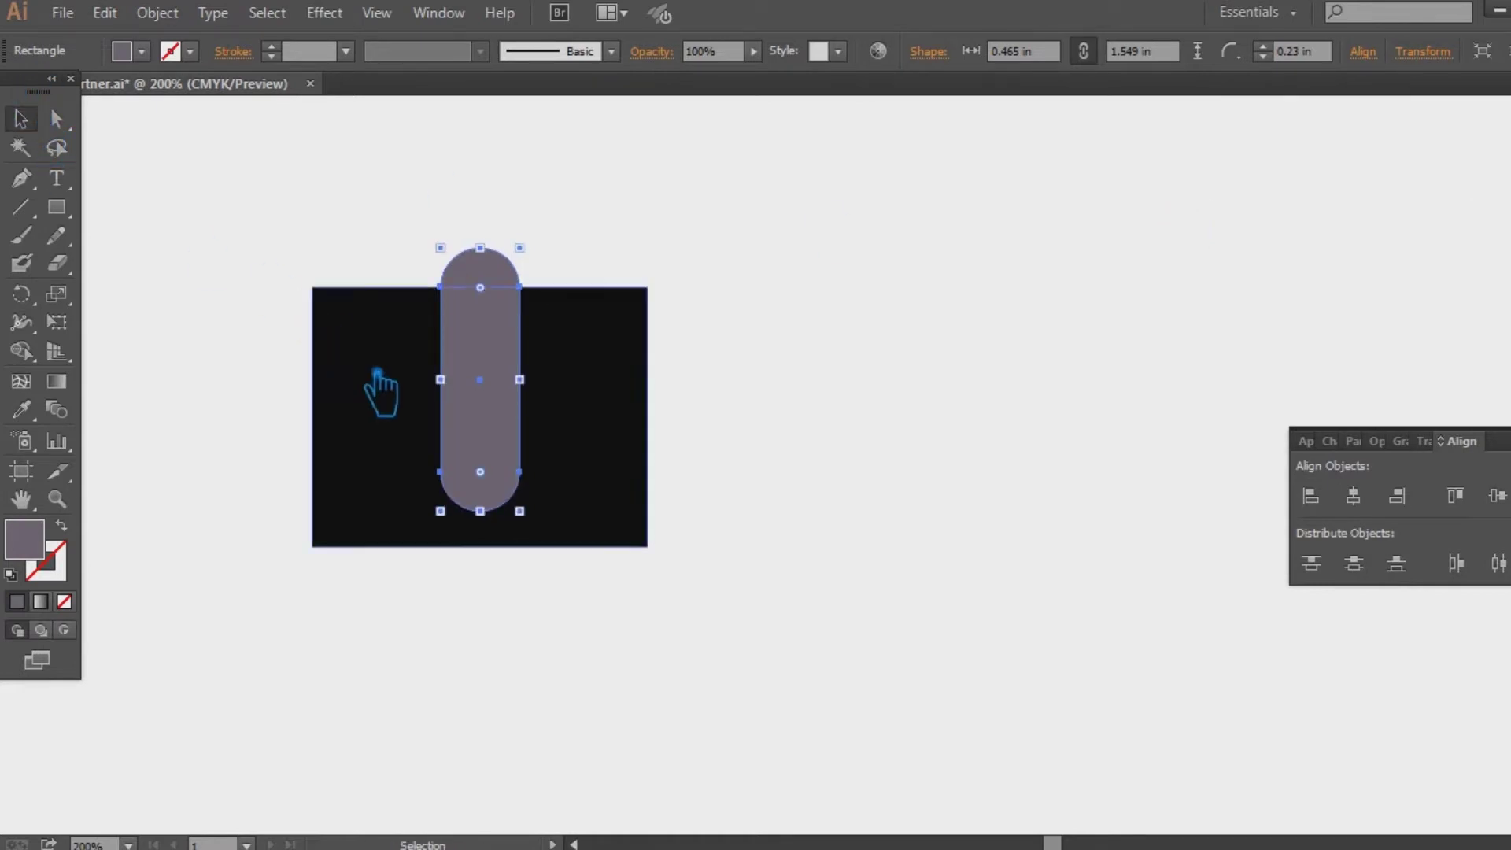
Select the pill and the rectangle together for combining
shift+click(609, 420)
click(1397, 563)
key(shift+F7)
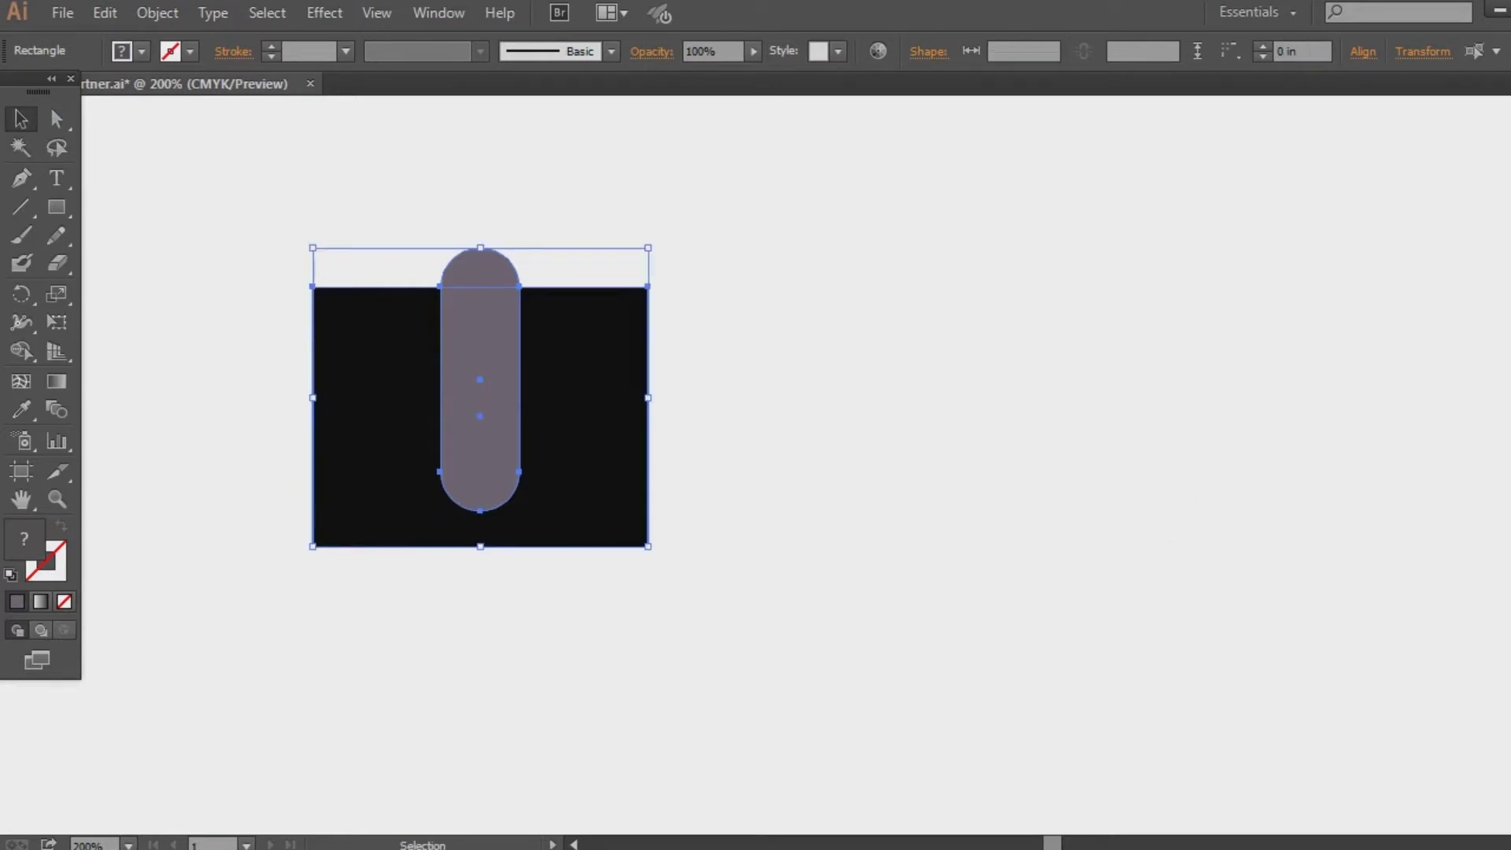
key(ctrl+shift+F9)
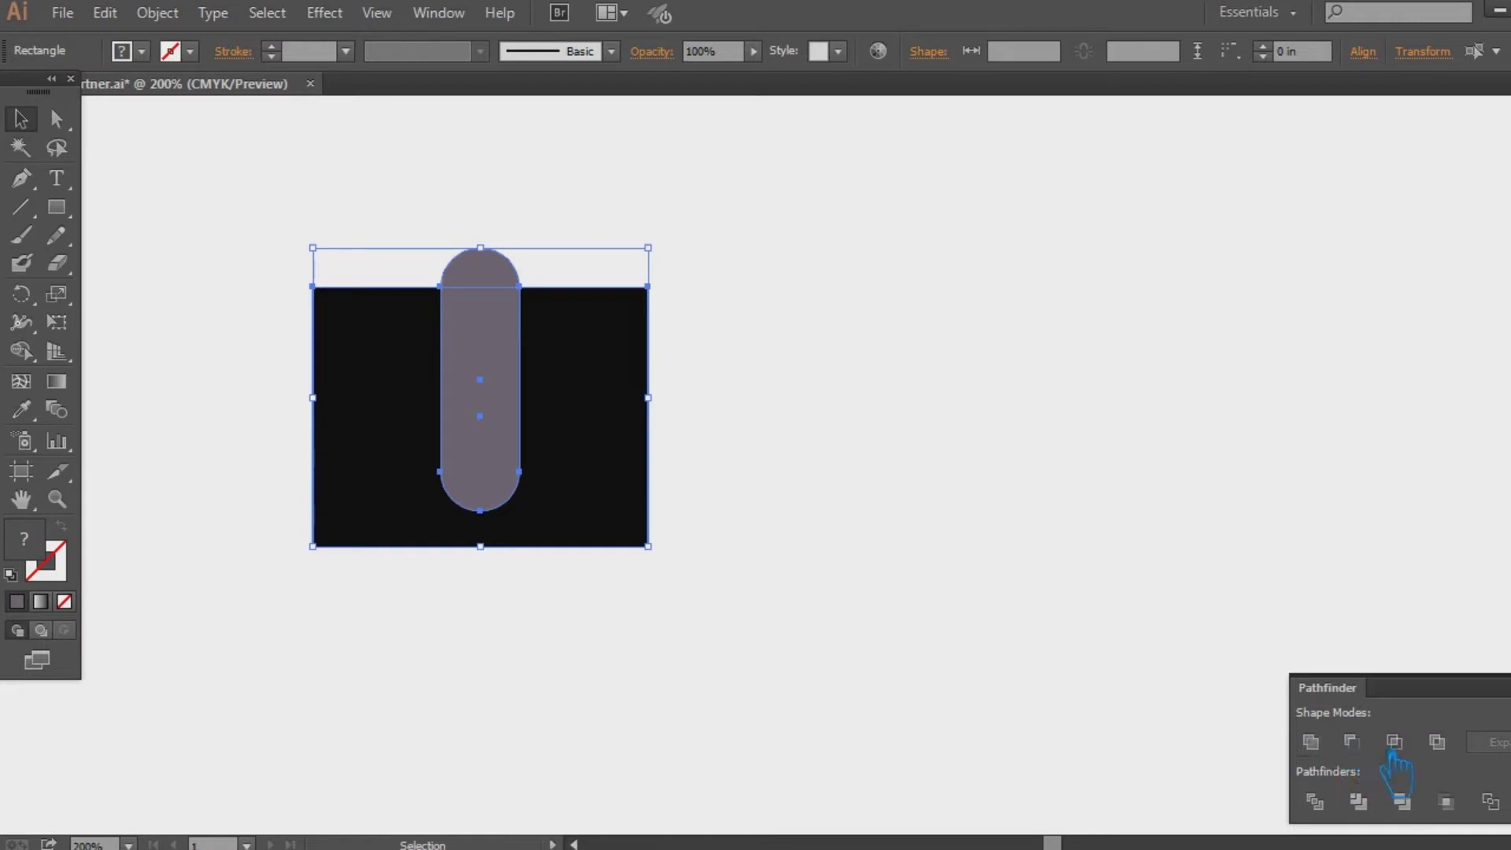
Divide the shapes, ungroup them, and delete the rectangle and lower capsule pieces
click(1315, 802)
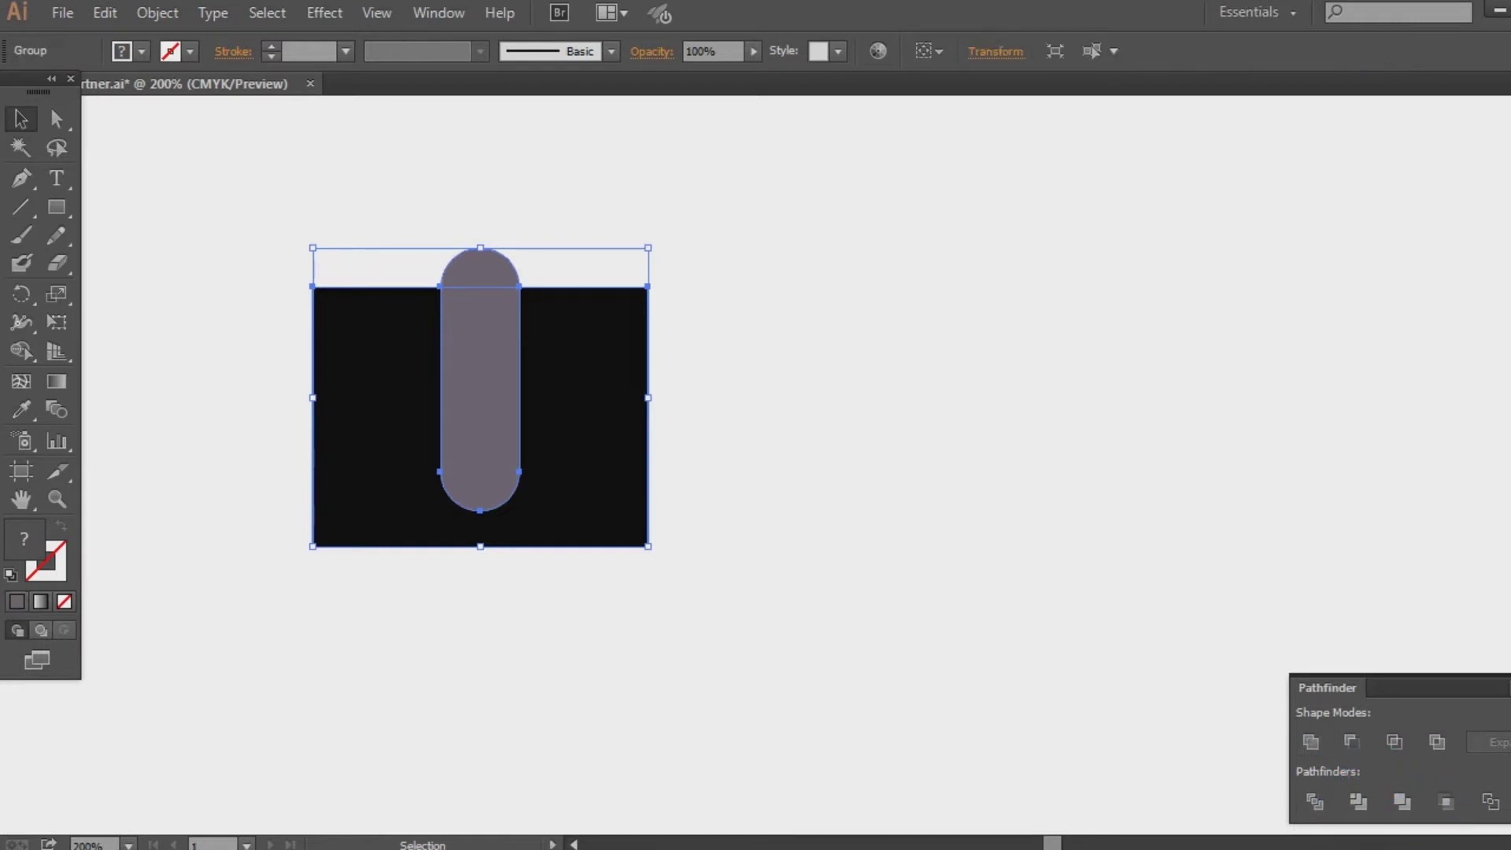
key(ctrl+shift+F9)
key(ctrl+shift+a)
right_click(578, 375)
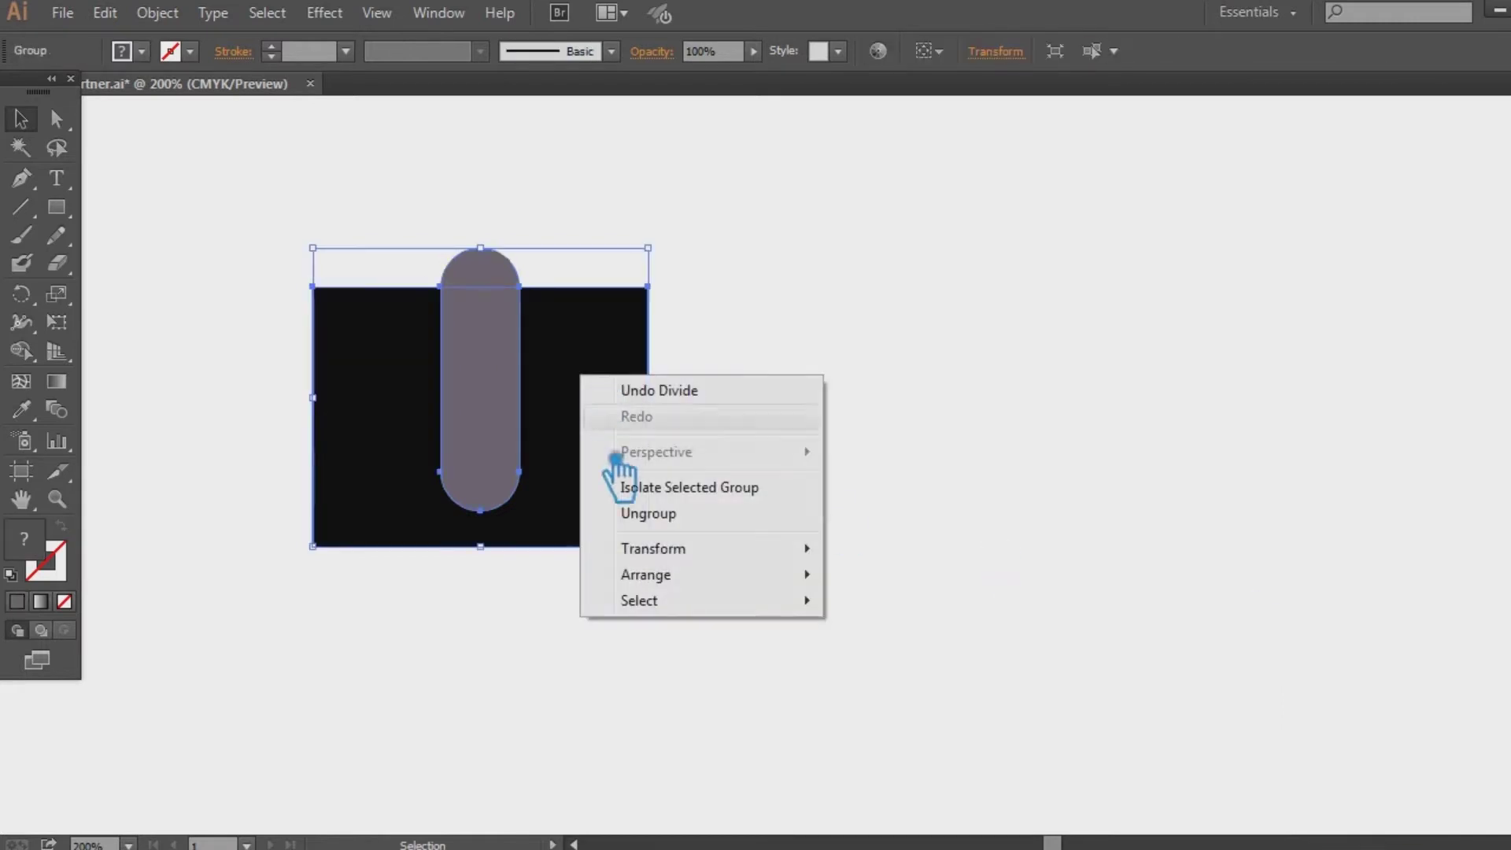
click(692, 514)
click(652, 488)
key(Delete)
click(499, 448)
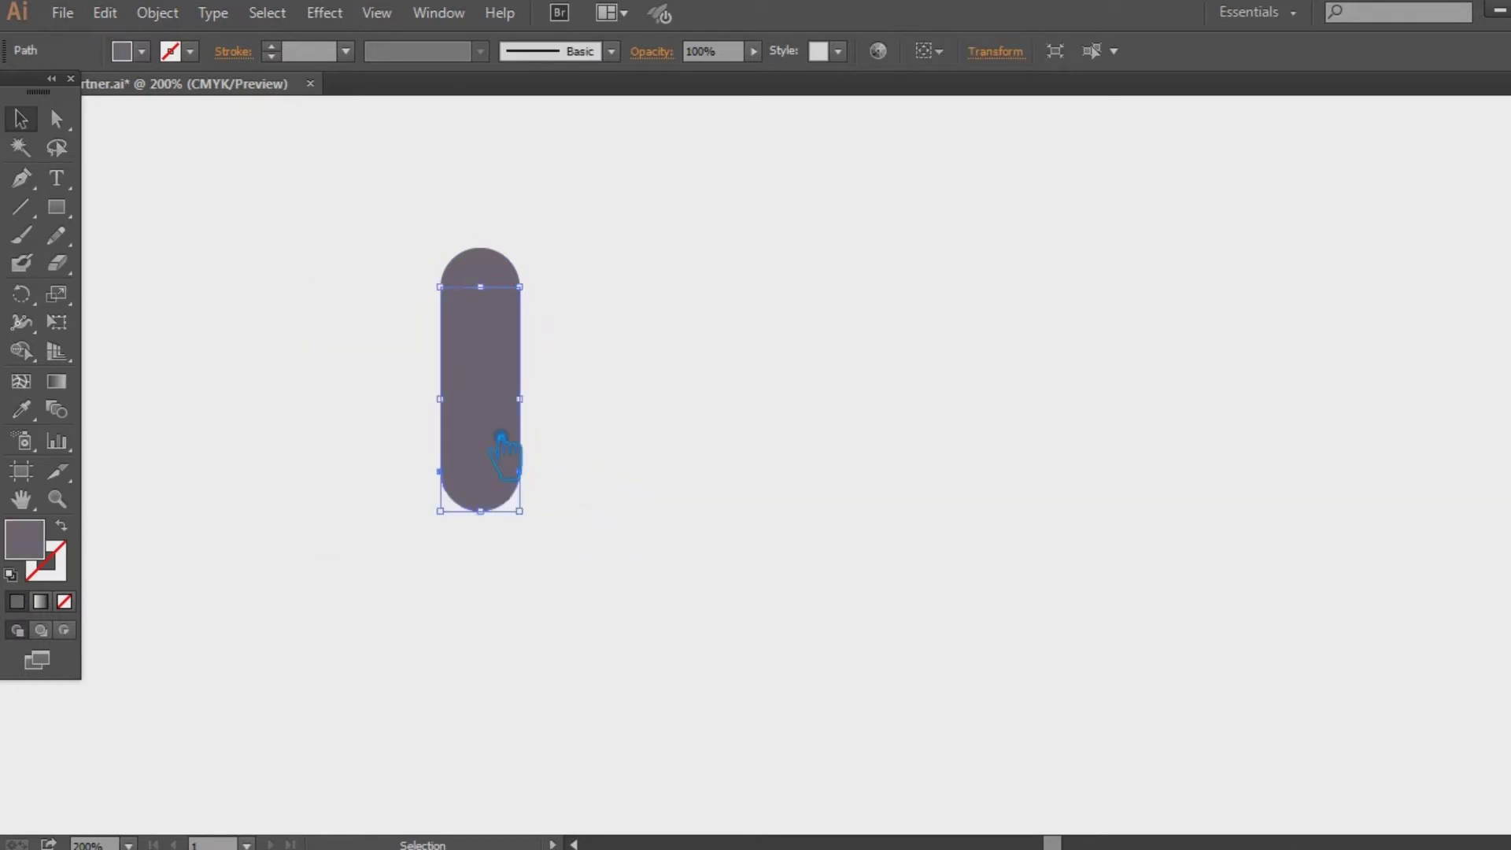
key(Delete)
Move the remaining semicircle to the canvas centre and zoom in to 400%
drag(514, 285, 667, 406)
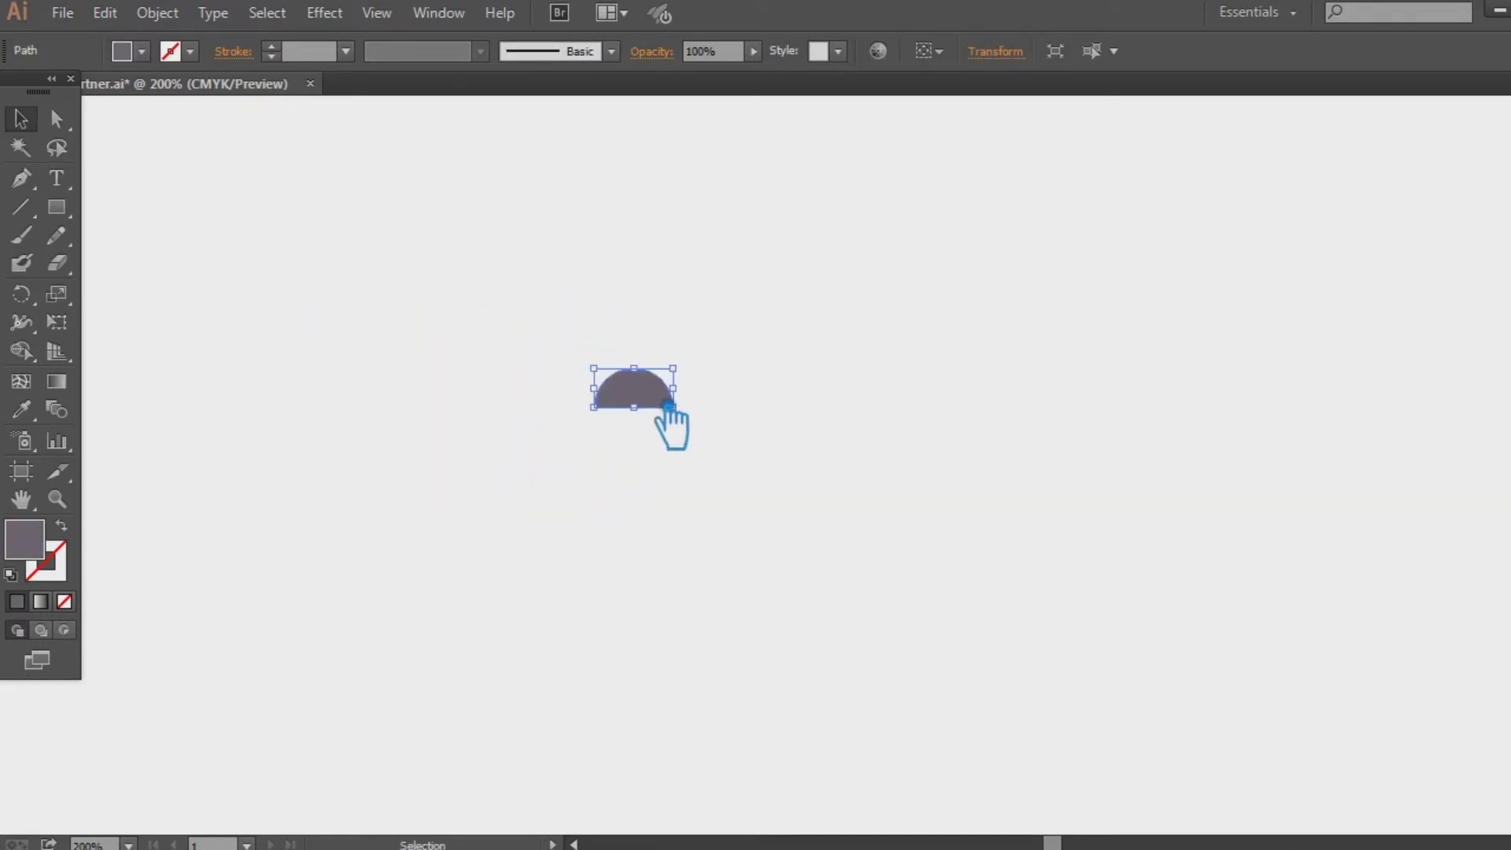
click(796, 437)
key(ctrl+plus)
key(ctrl+plus)
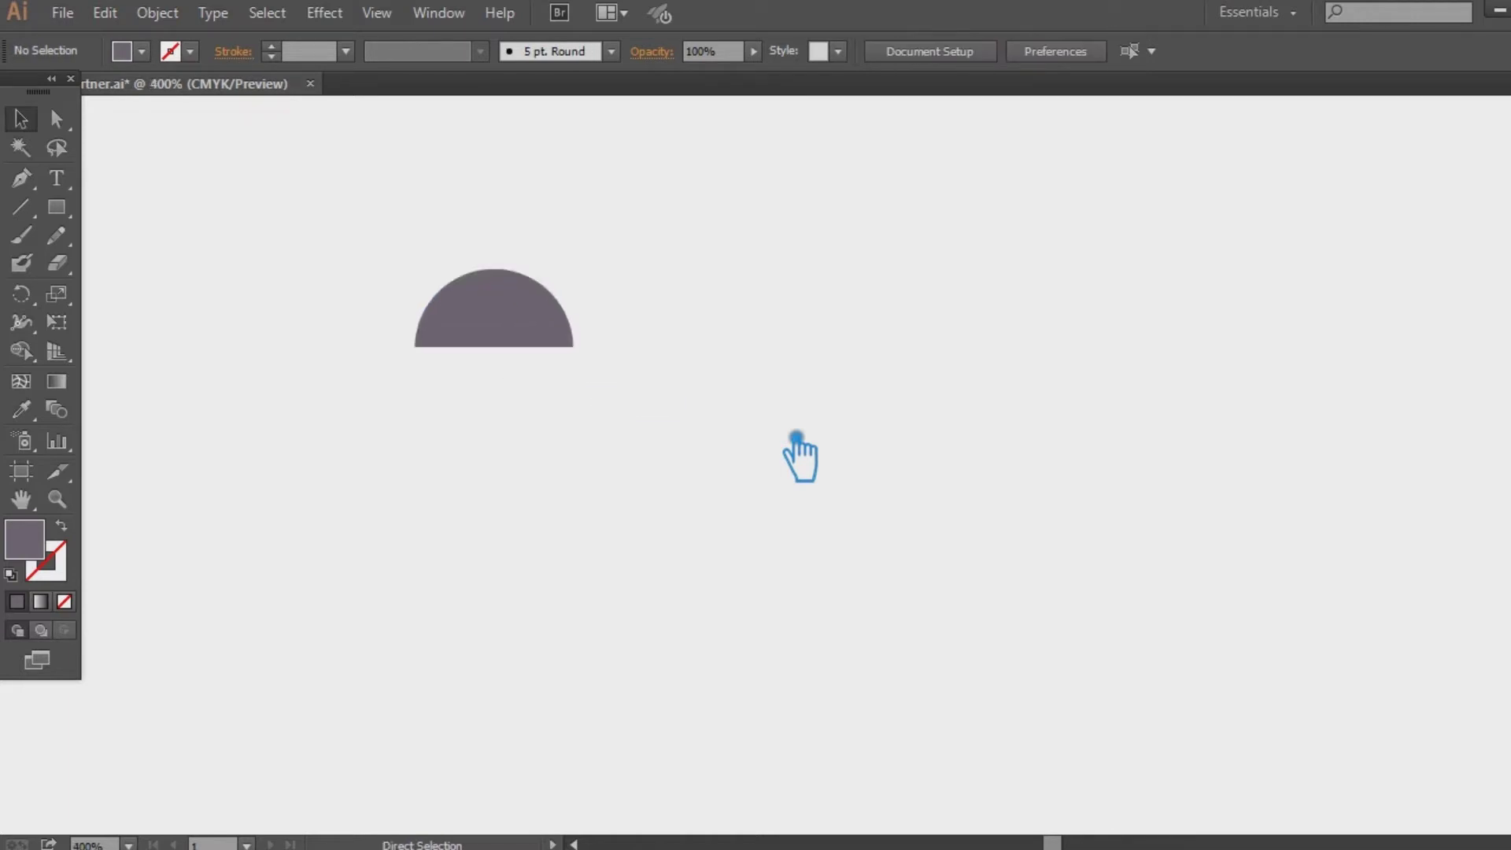
drag(796, 437, 1008, 599)
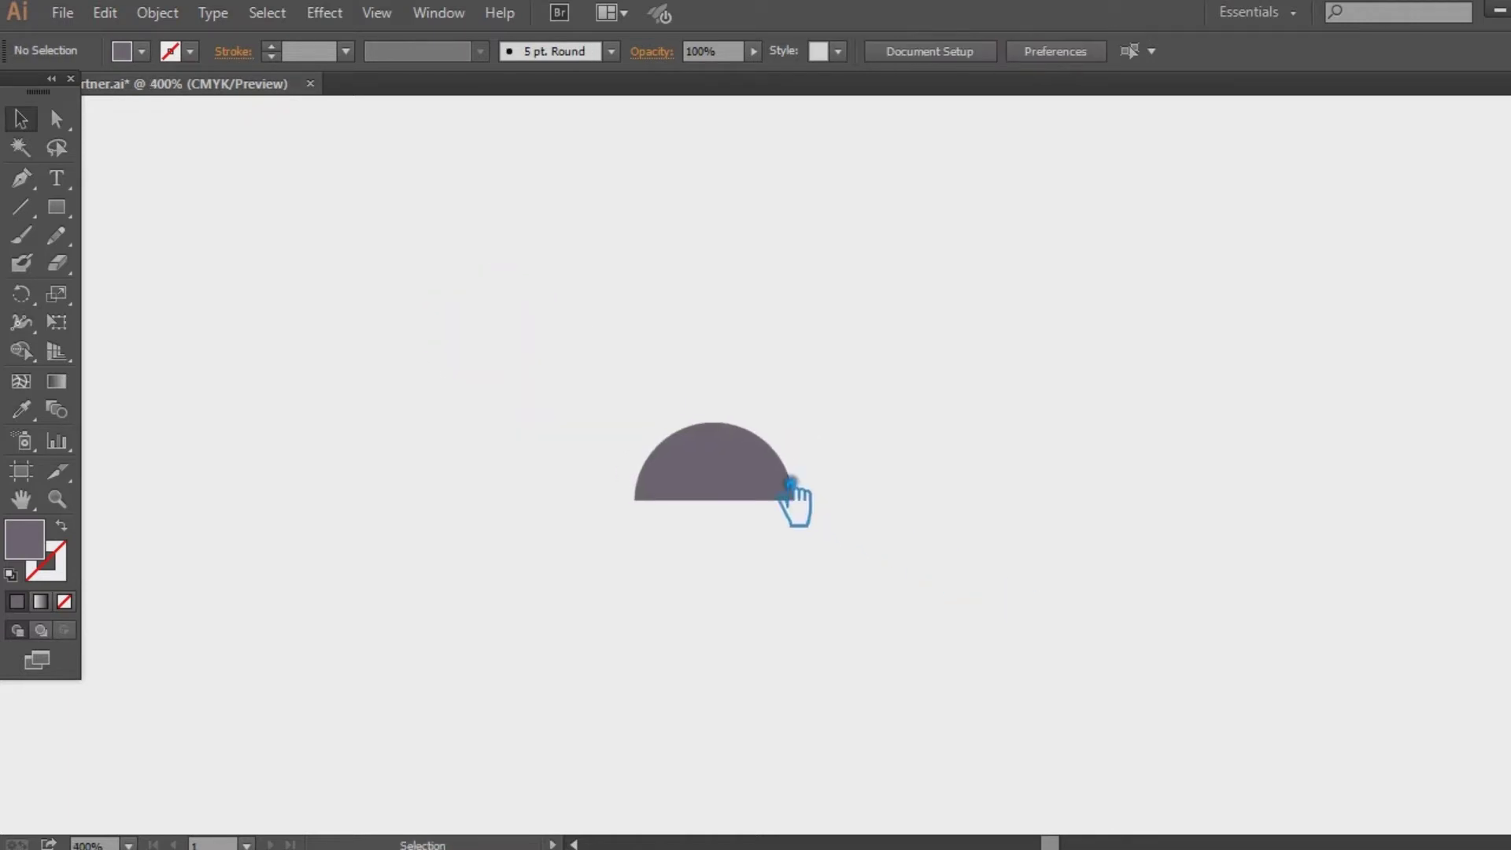
click(736, 476)
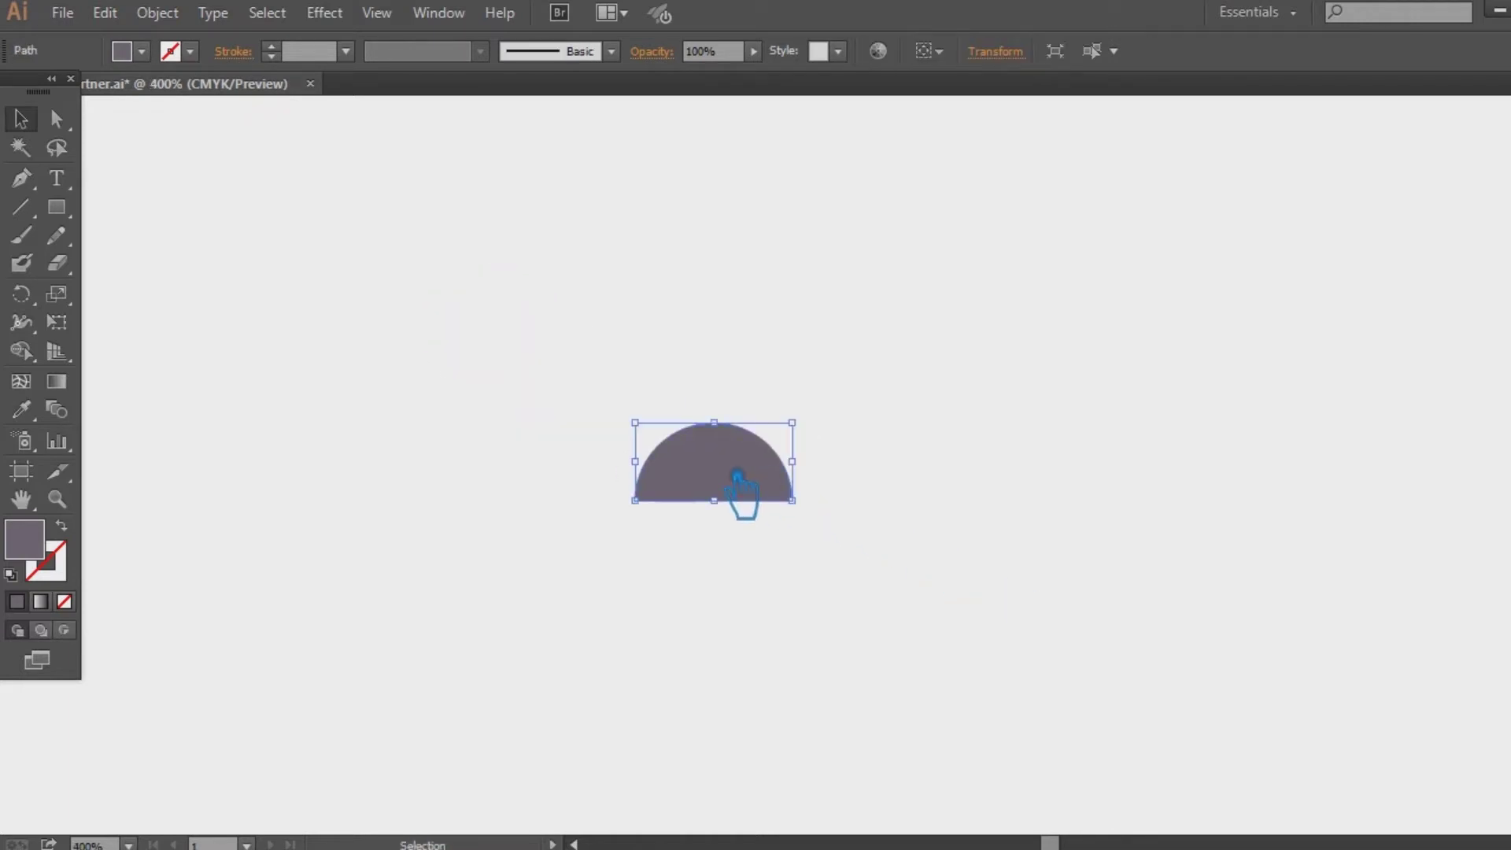
click(920, 477)
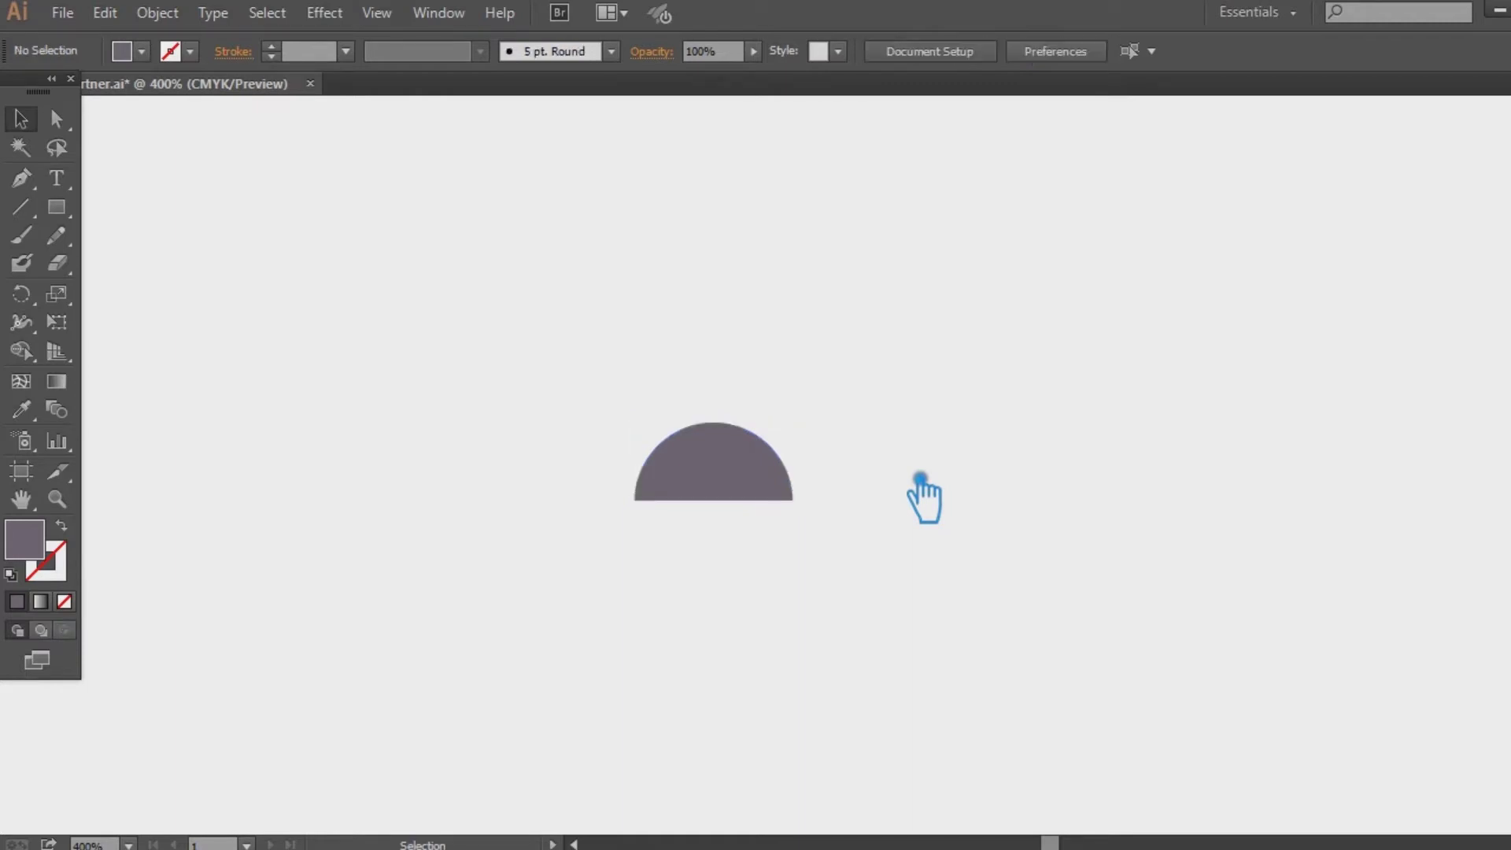
Draw a greyish-purple circle head, enlarge it and nudge it just above the semicircle
click(58, 210)
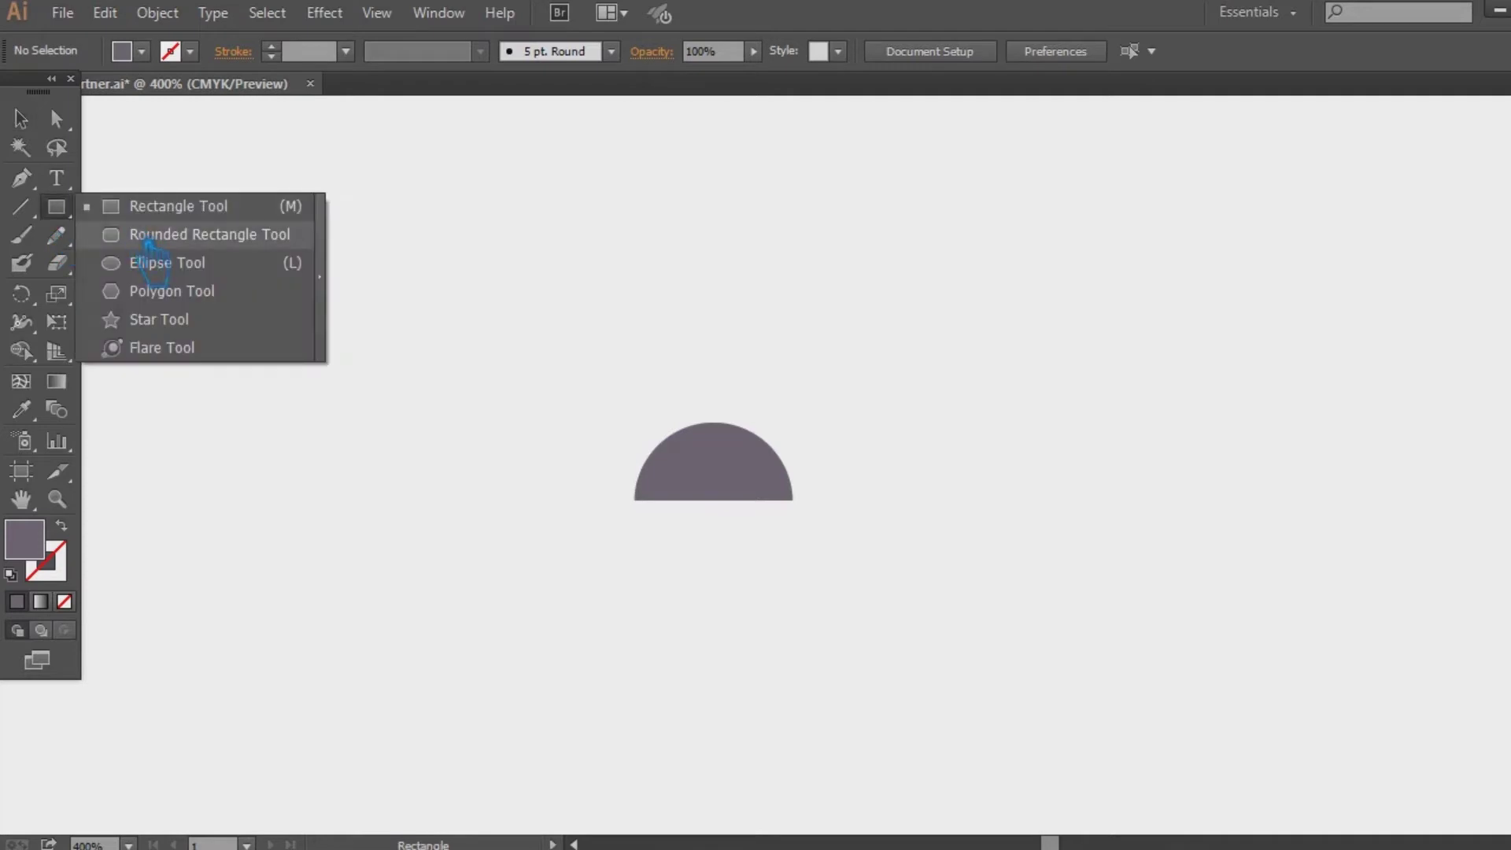
click(159, 260)
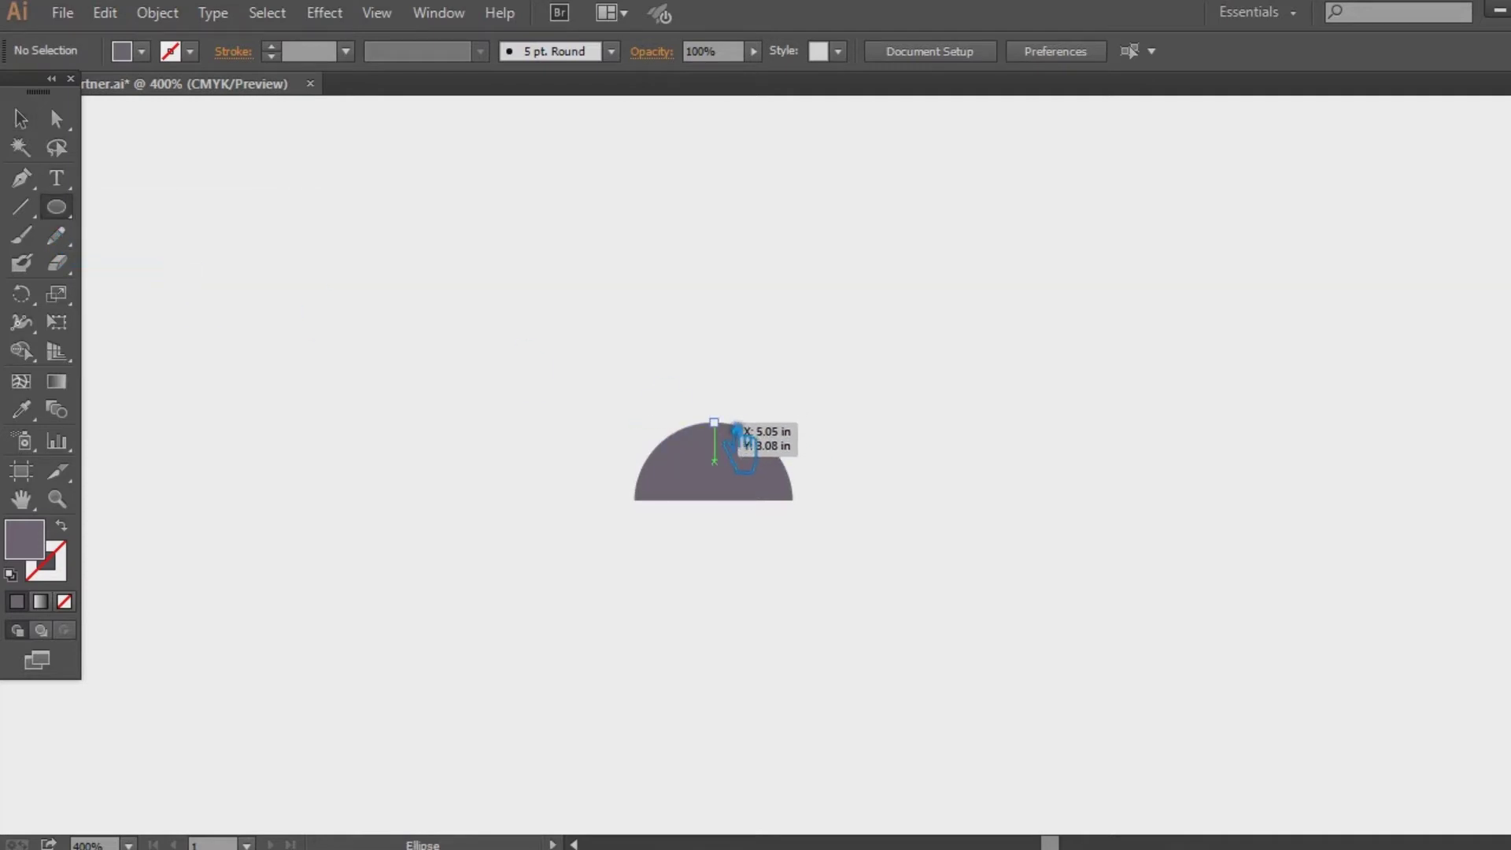
mouse_move(736, 432)
mouse_down()
mouse_move(778, 452)
mouse_move(766, 447)
mouse_up()
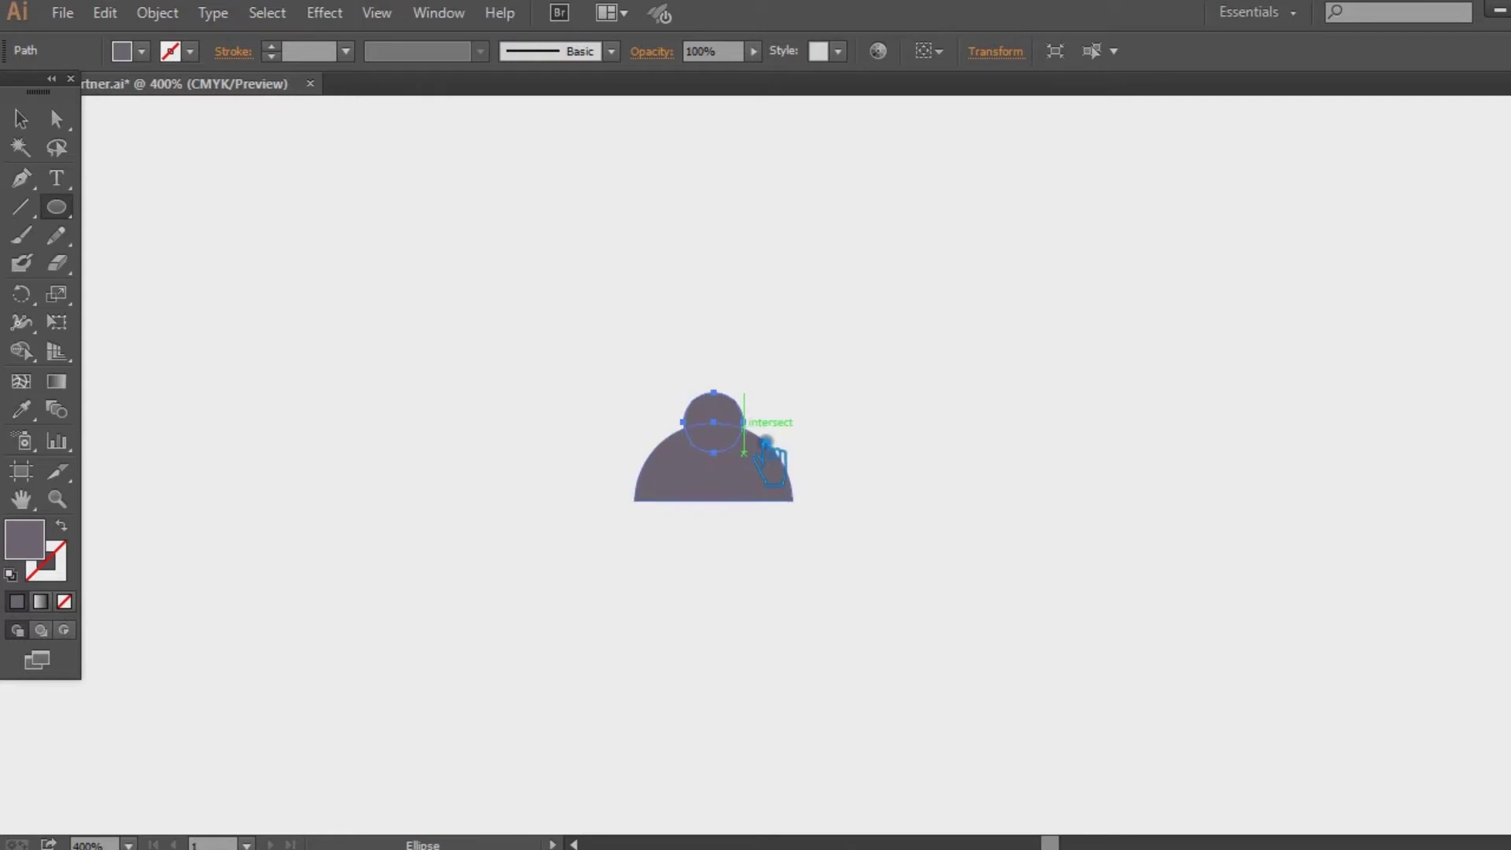
click(21, 118)
key(Up)
key(Up)
key(Up)
key(Up)
key(Up)
key(Up)
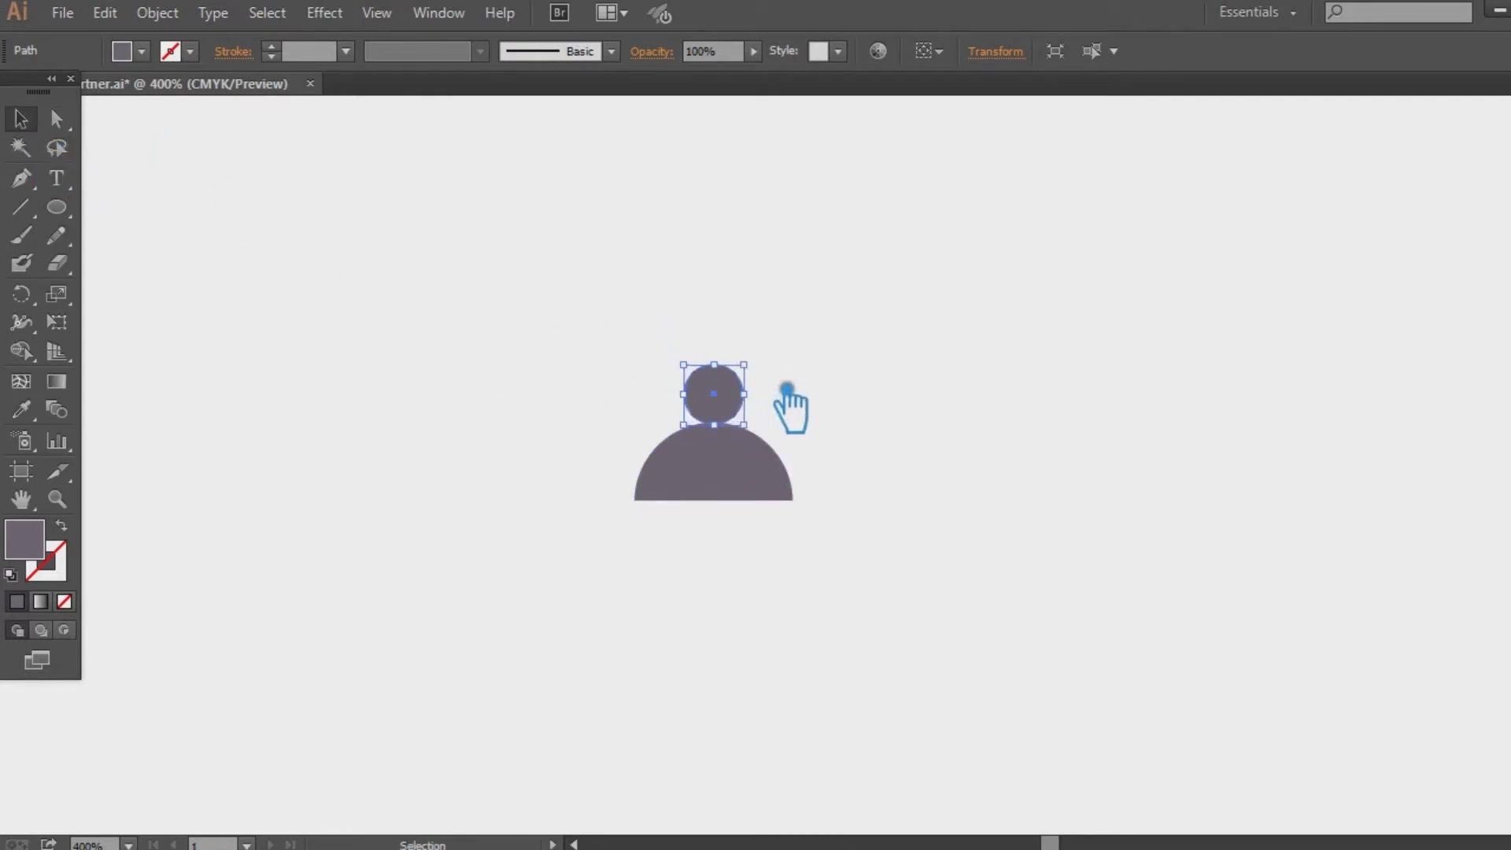
drag(765, 375, 781, 362)
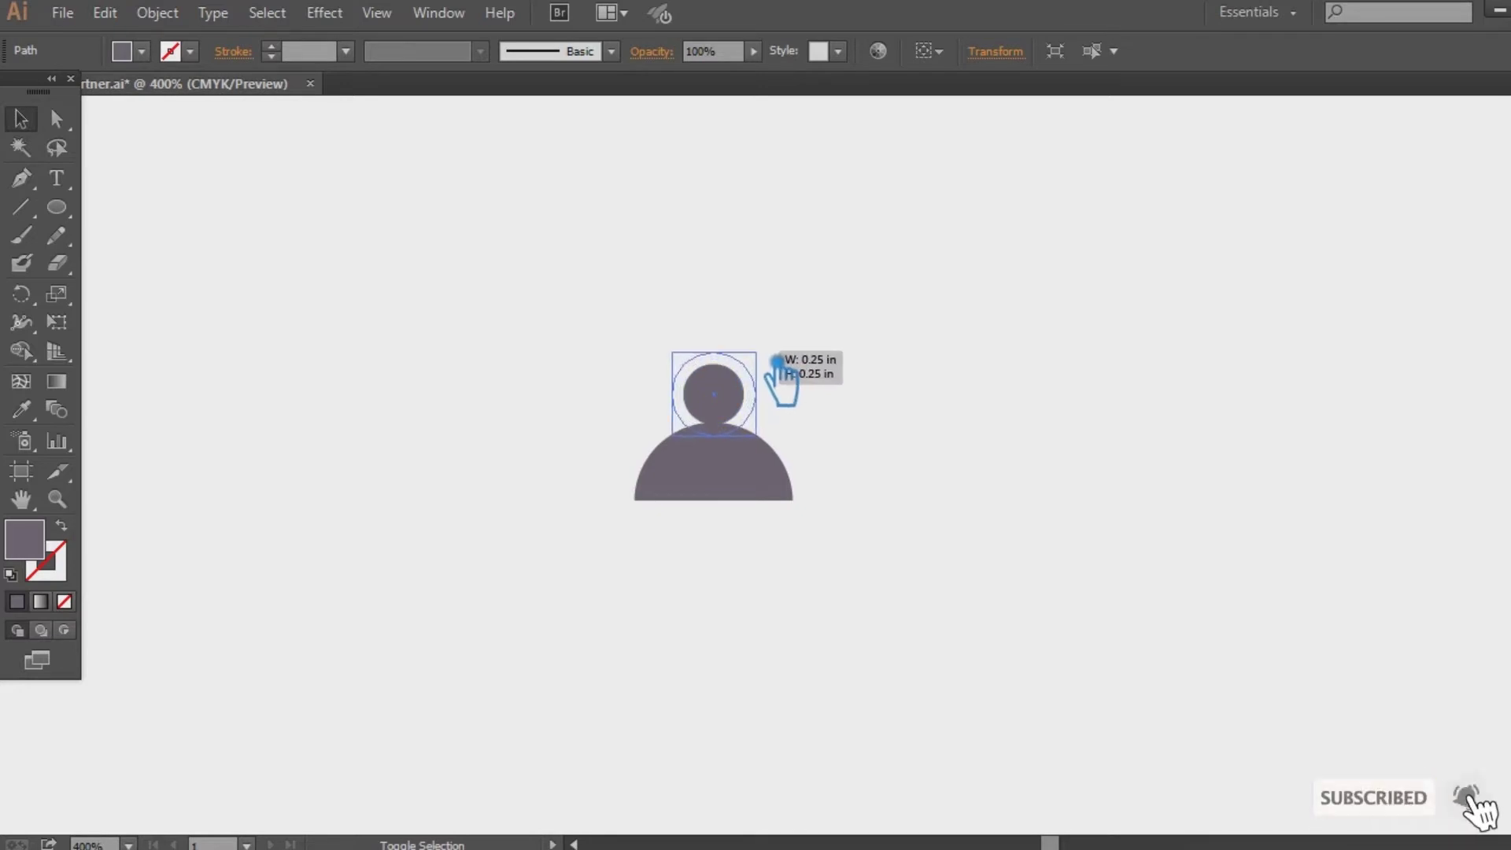
drag(780, 361, 781, 362)
key(Up)
key(Up)
key(Up)
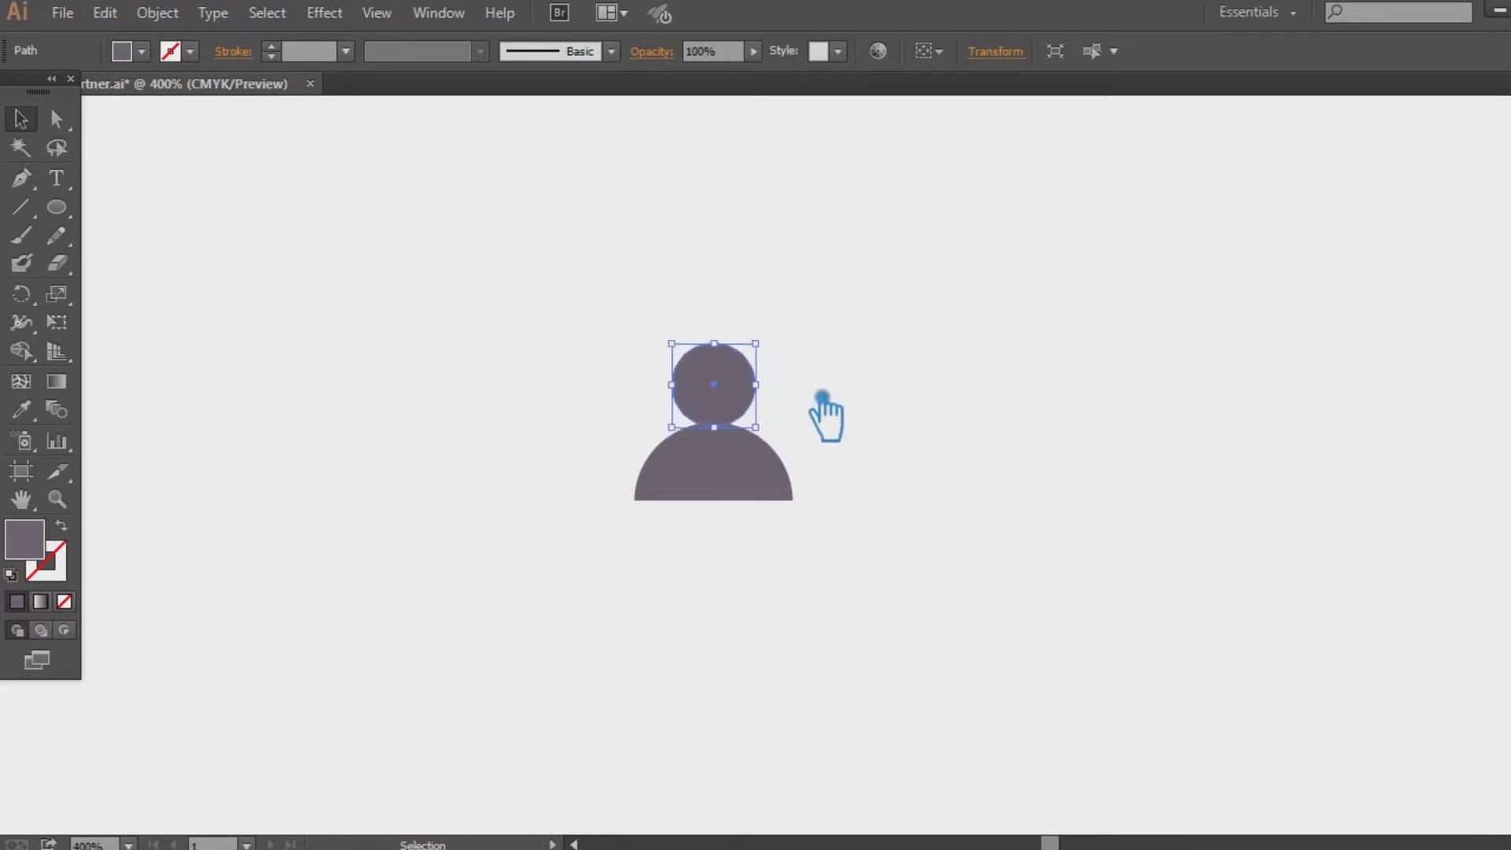
click(823, 396)
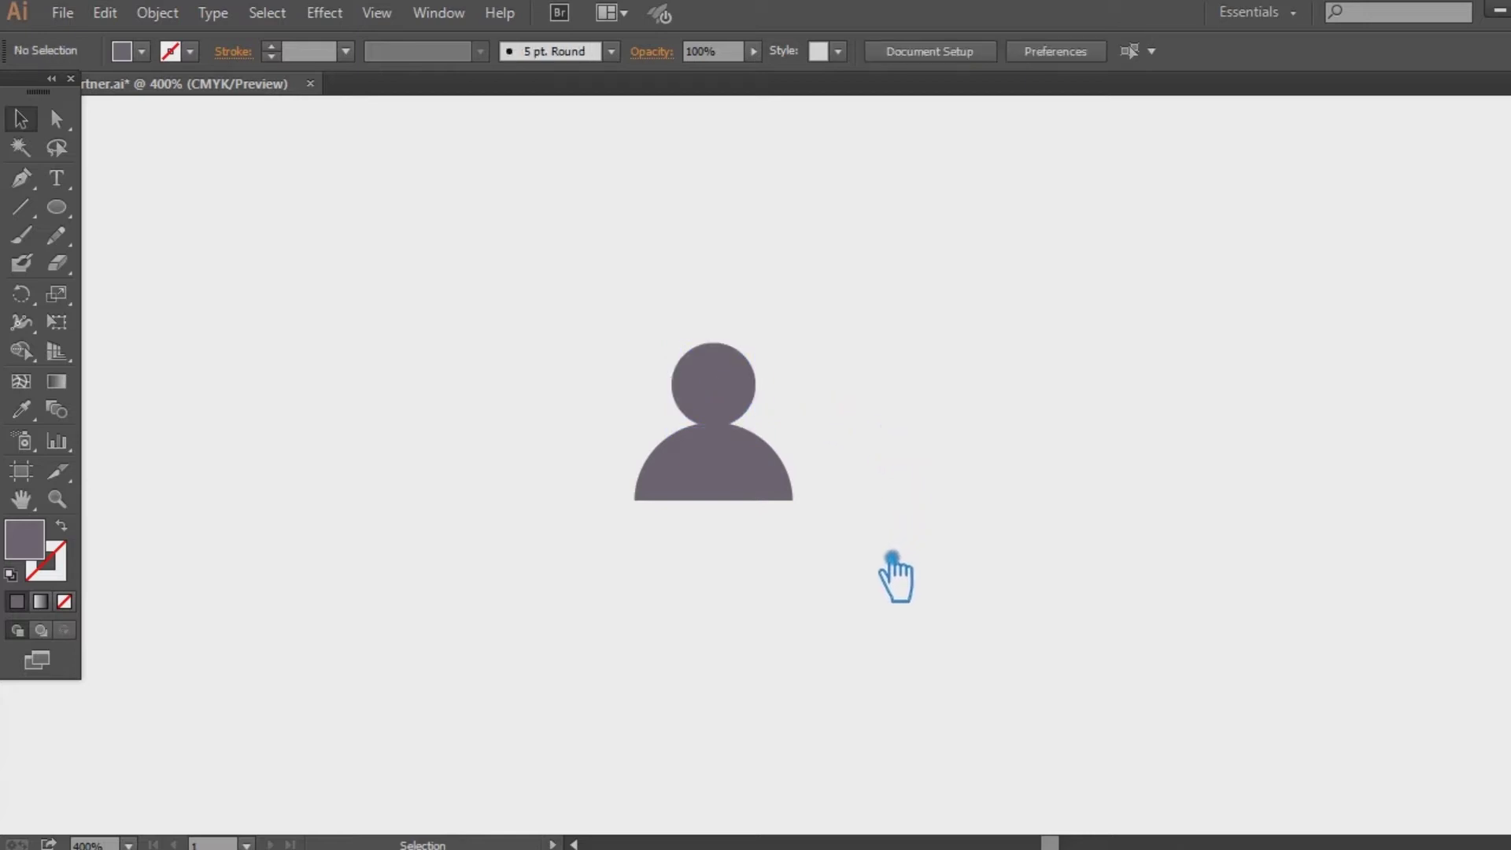
drag(874, 548, 520, 329)
Swap fill and stroke to make the figure an outline, with 2 pt head and body strokes
click(81, 539)
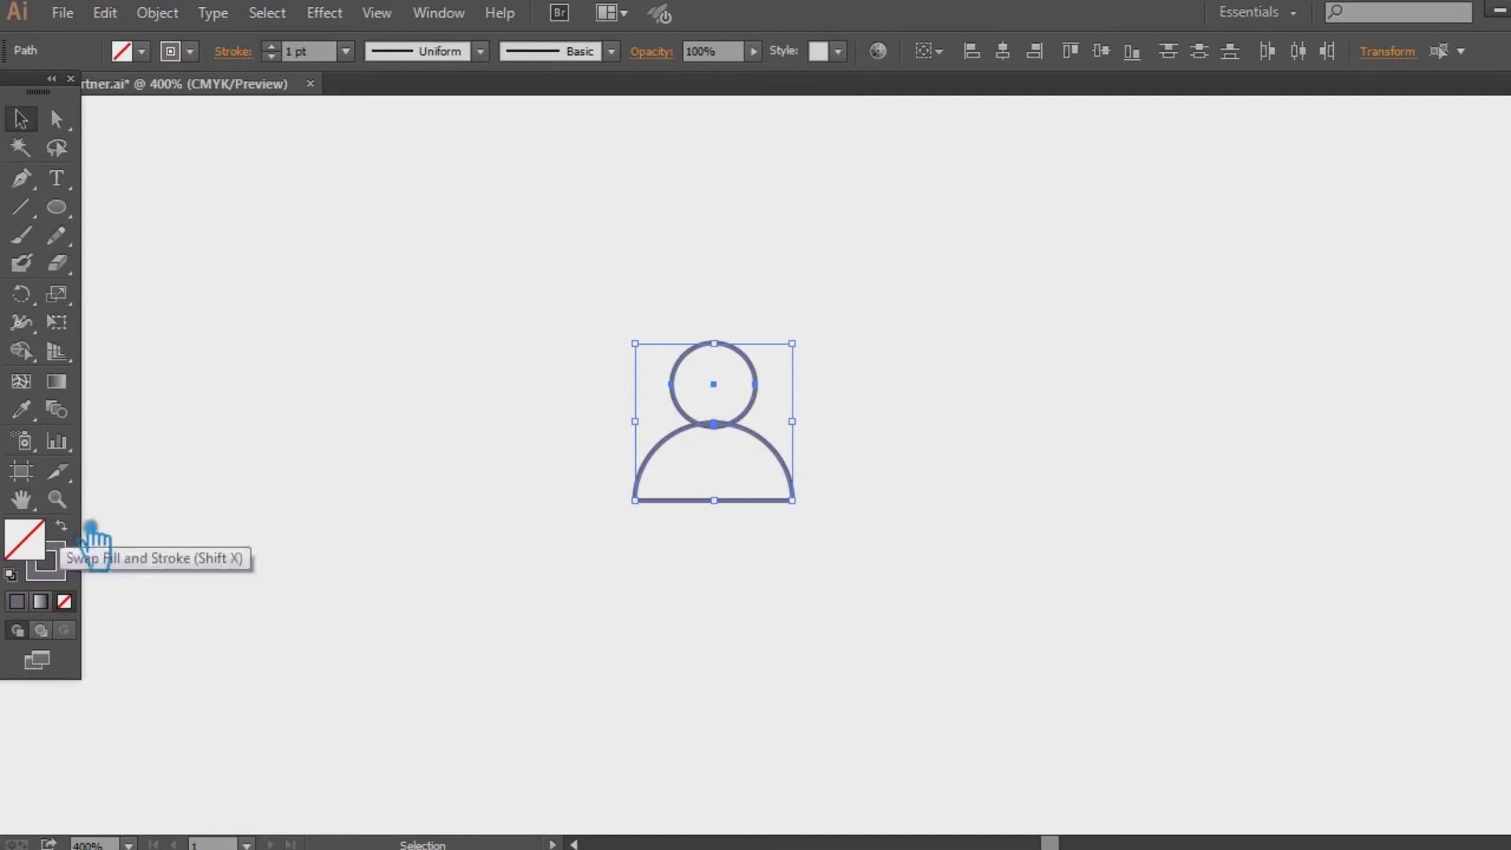
click(1051, 506)
click(763, 417)
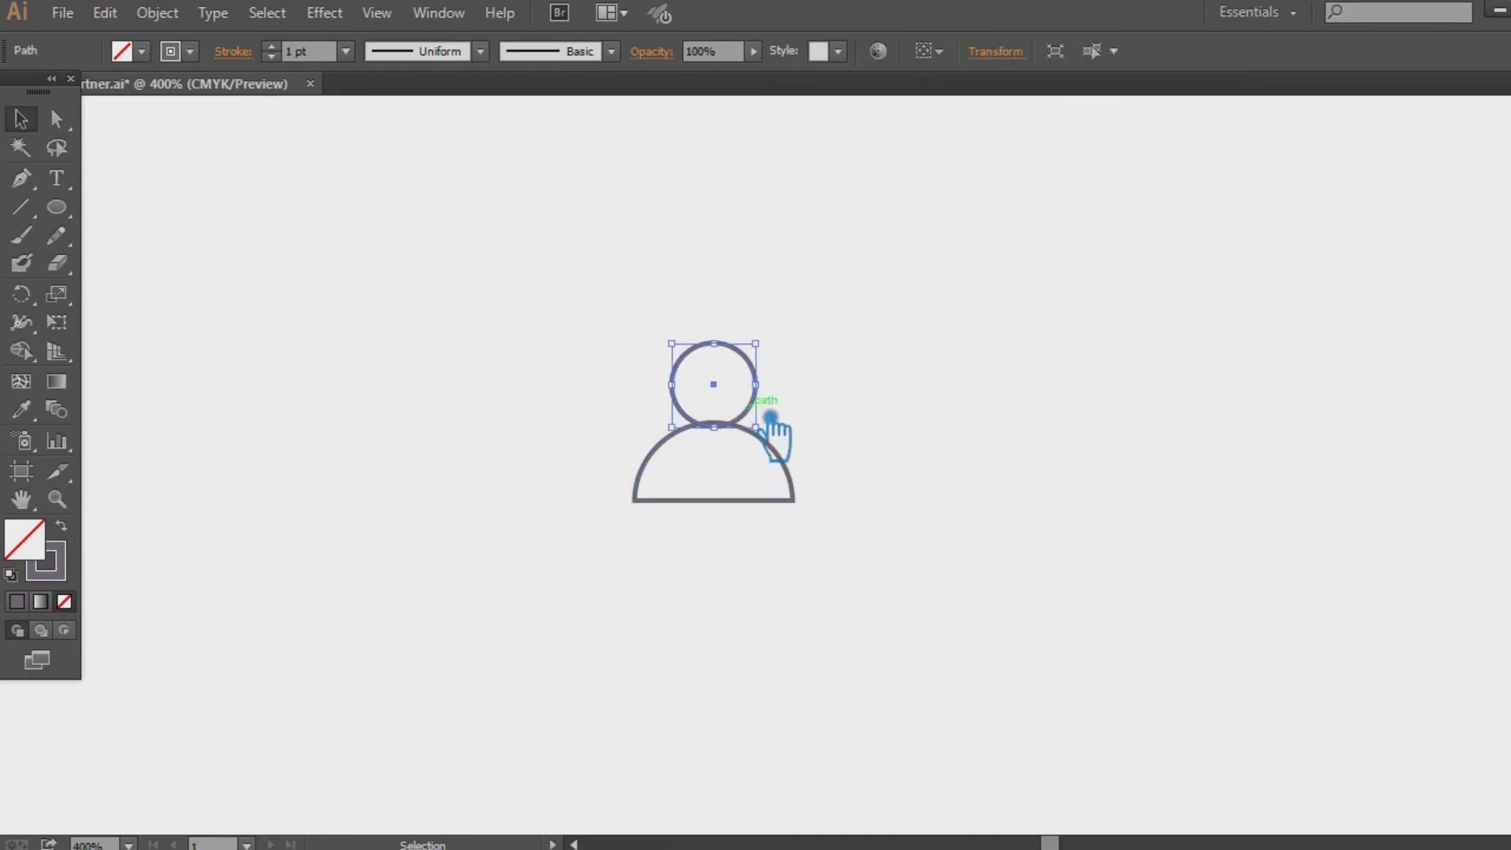
key(Up)
key(Up)
key(Up)
key(Up)
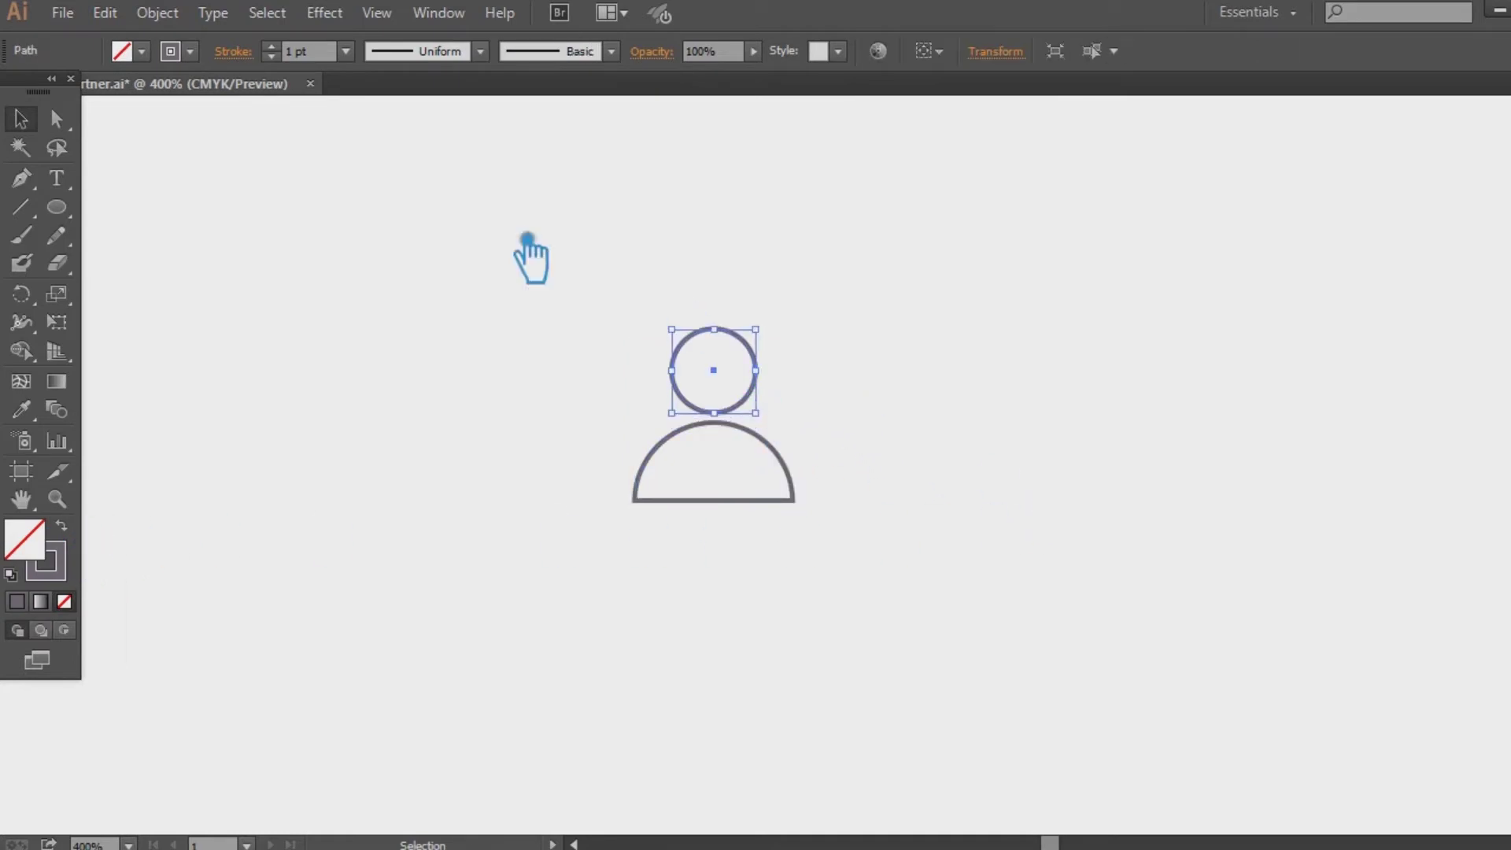
click(271, 46)
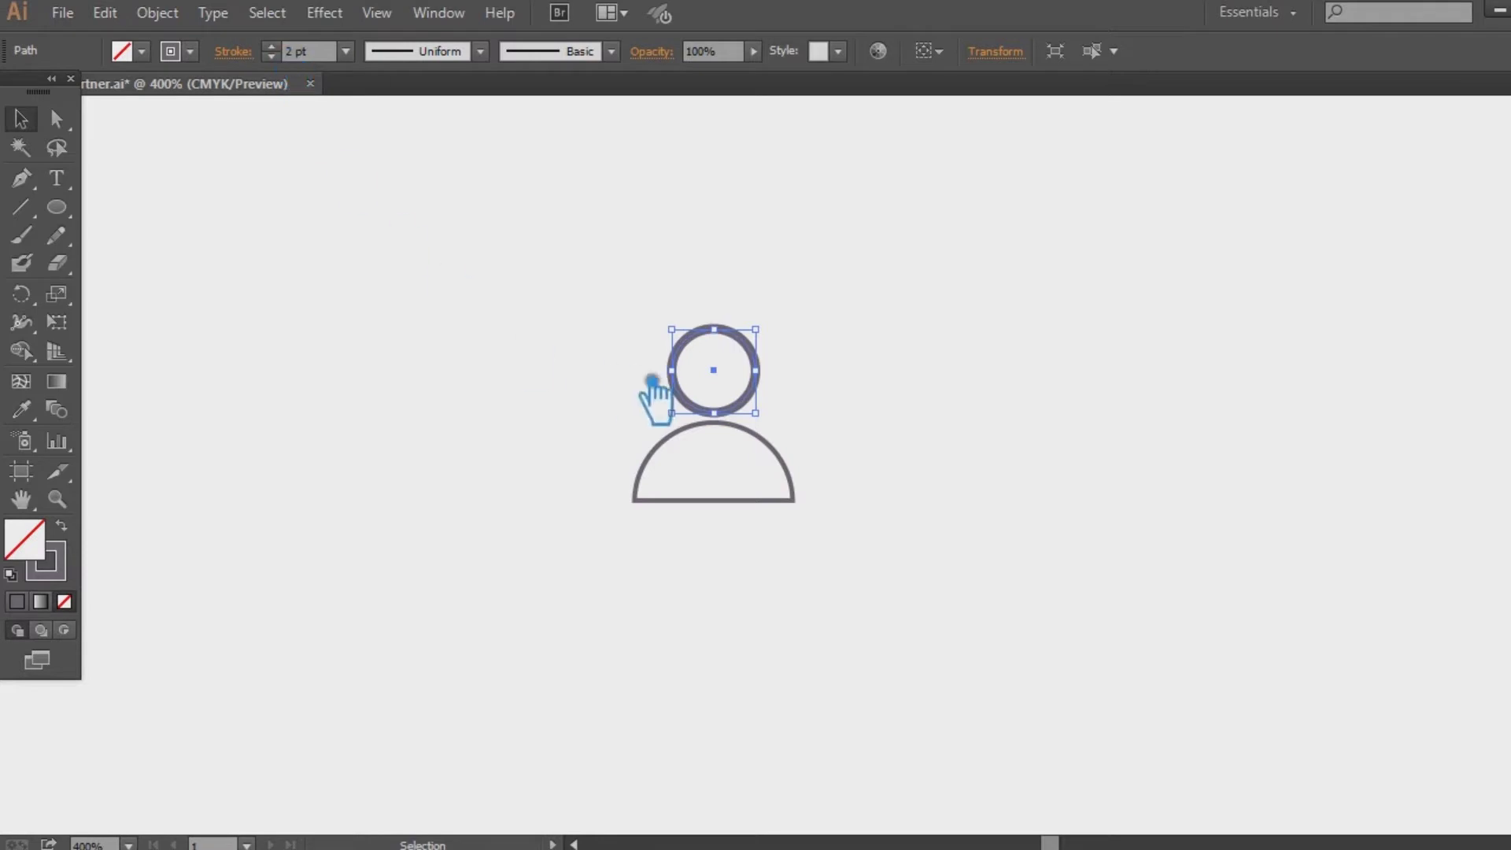
click(797, 462)
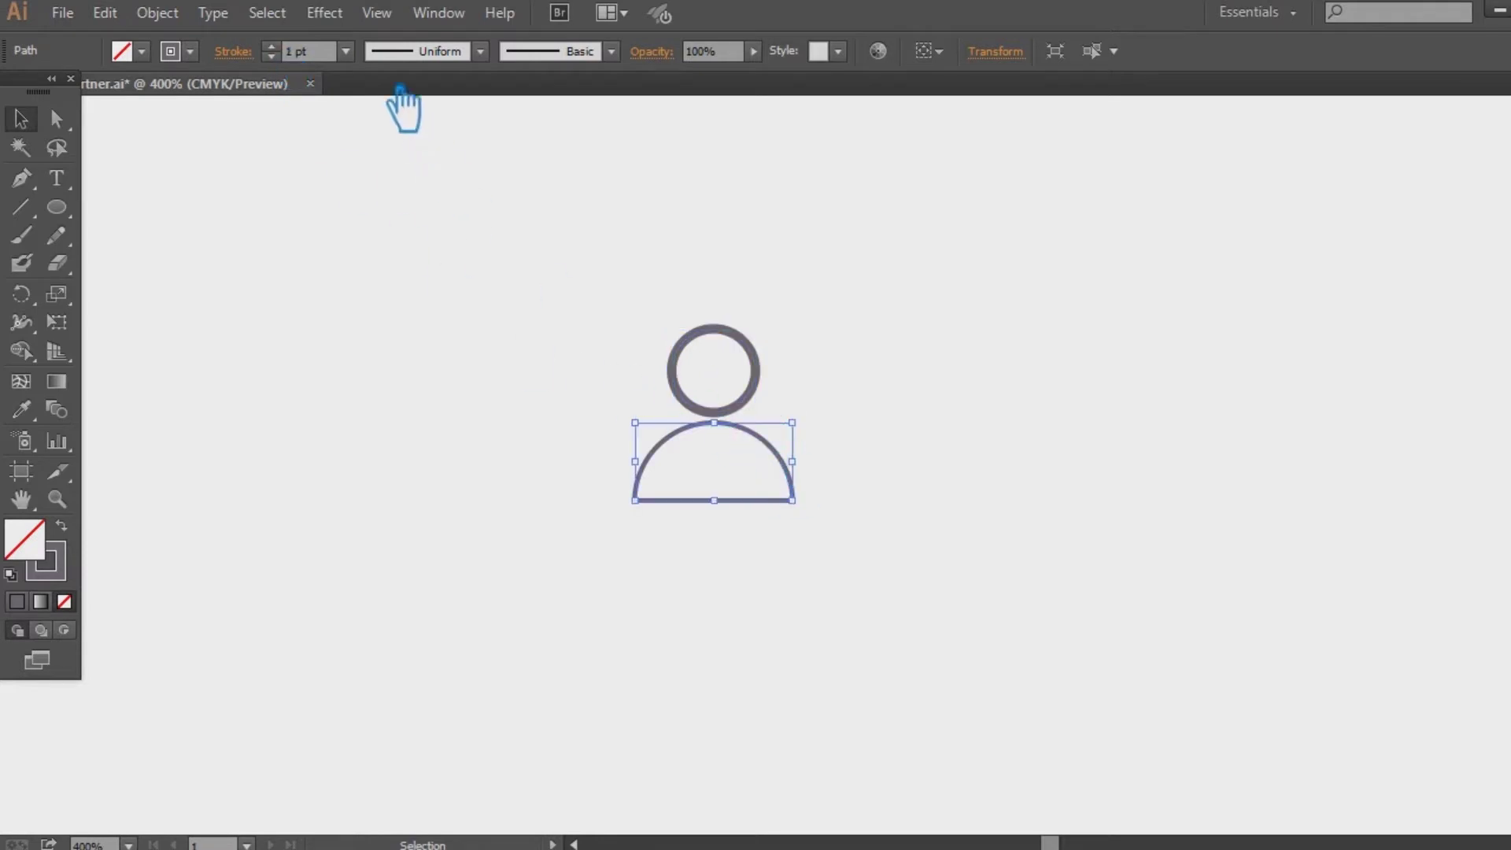
click(271, 45)
click(1062, 364)
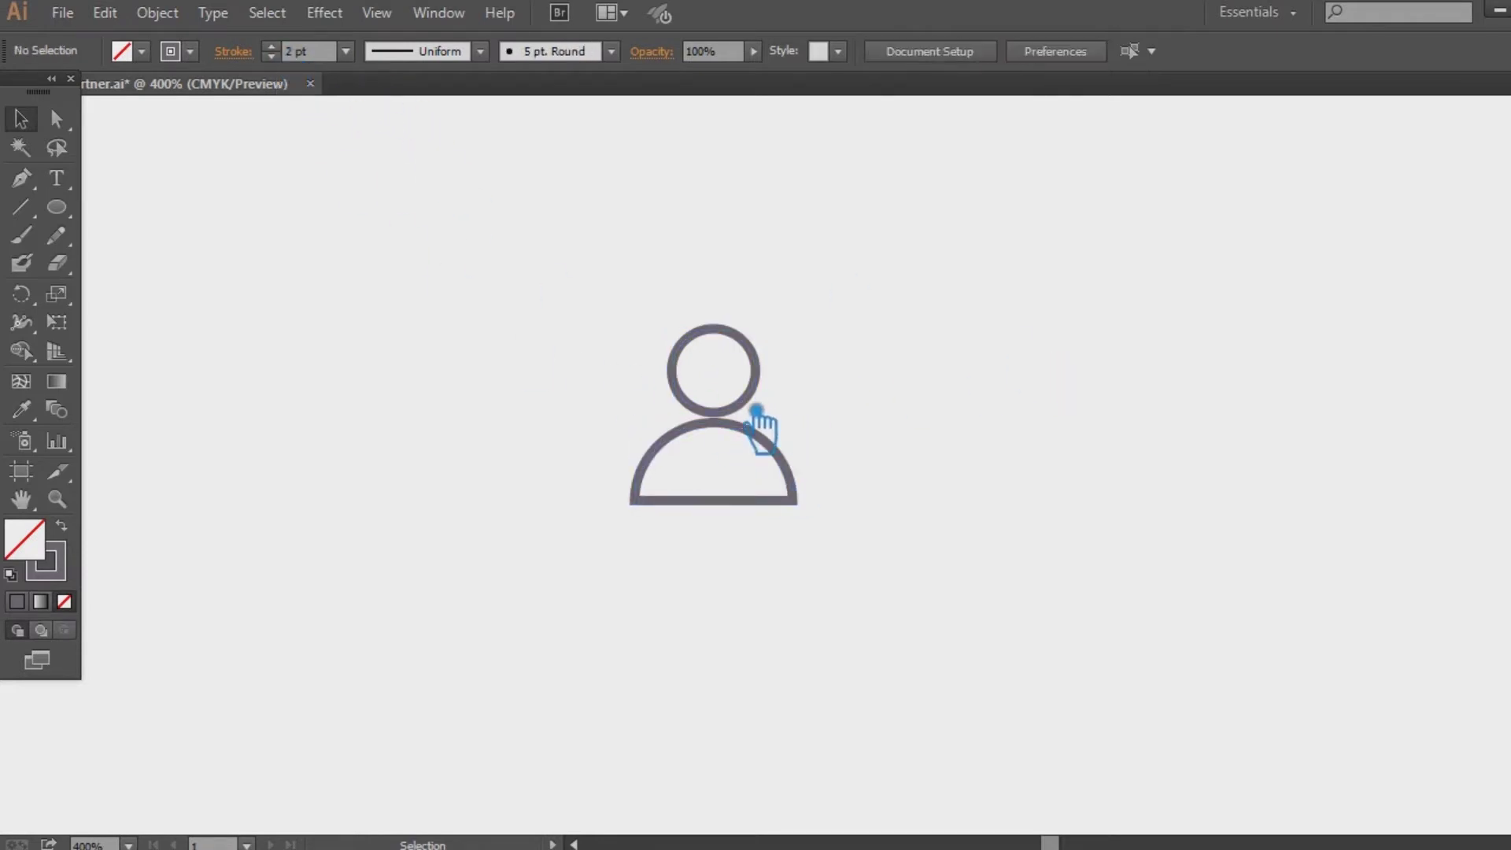
Zoom in and position the head circle just above the body
drag(908, 410, 1050, 538)
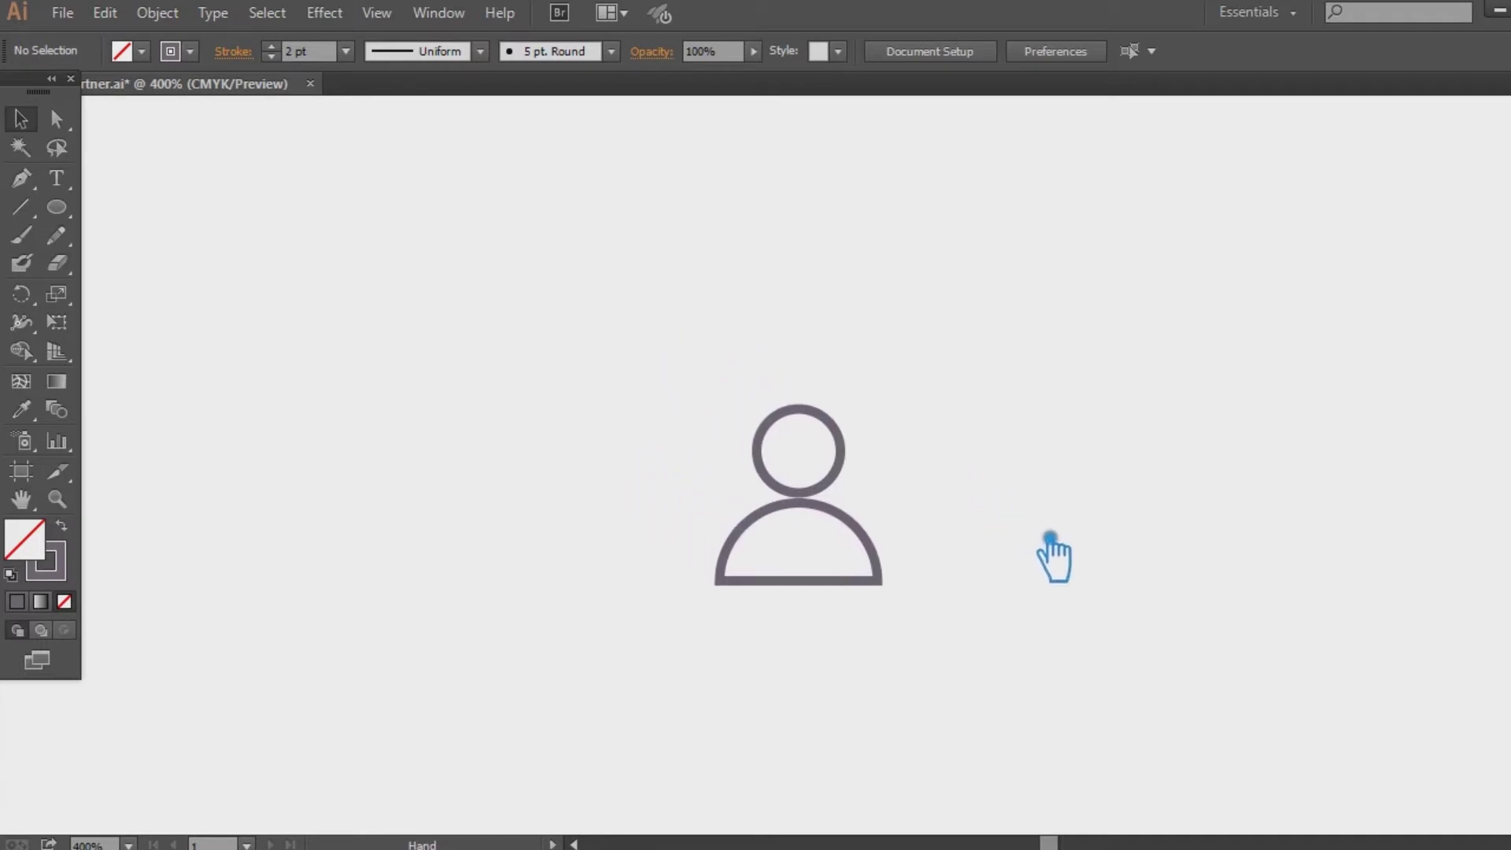
key(ctrl+plus)
key(ctrl+plus)
key(ctrl+plus)
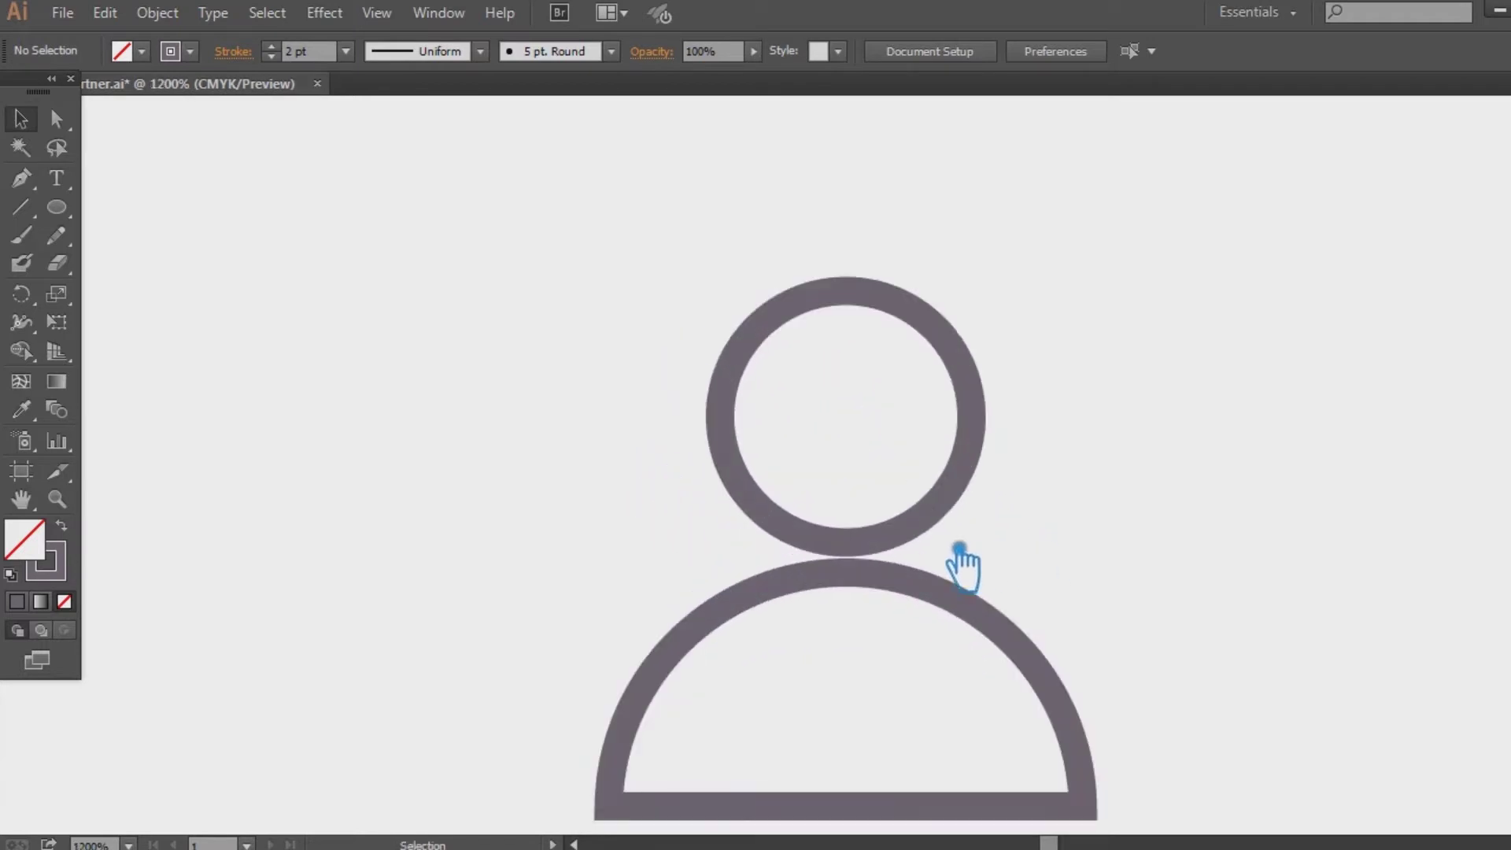
mouse_move(880, 555)
mouse_down()
mouse_move(884, 508)
mouse_move(880, 543)
mouse_up()
click(1012, 523)
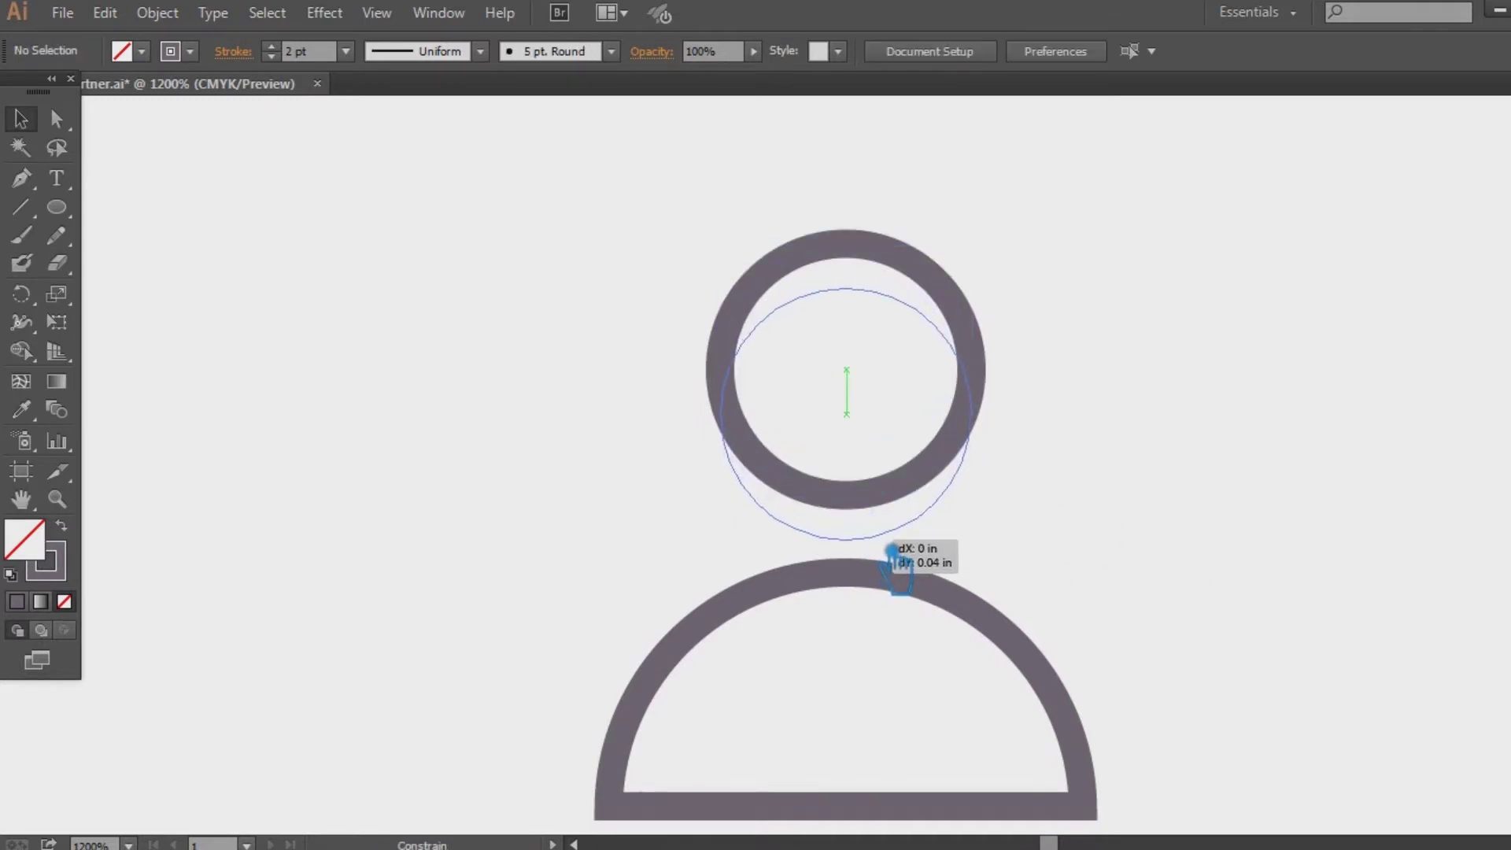
drag(880, 543, 881, 551)
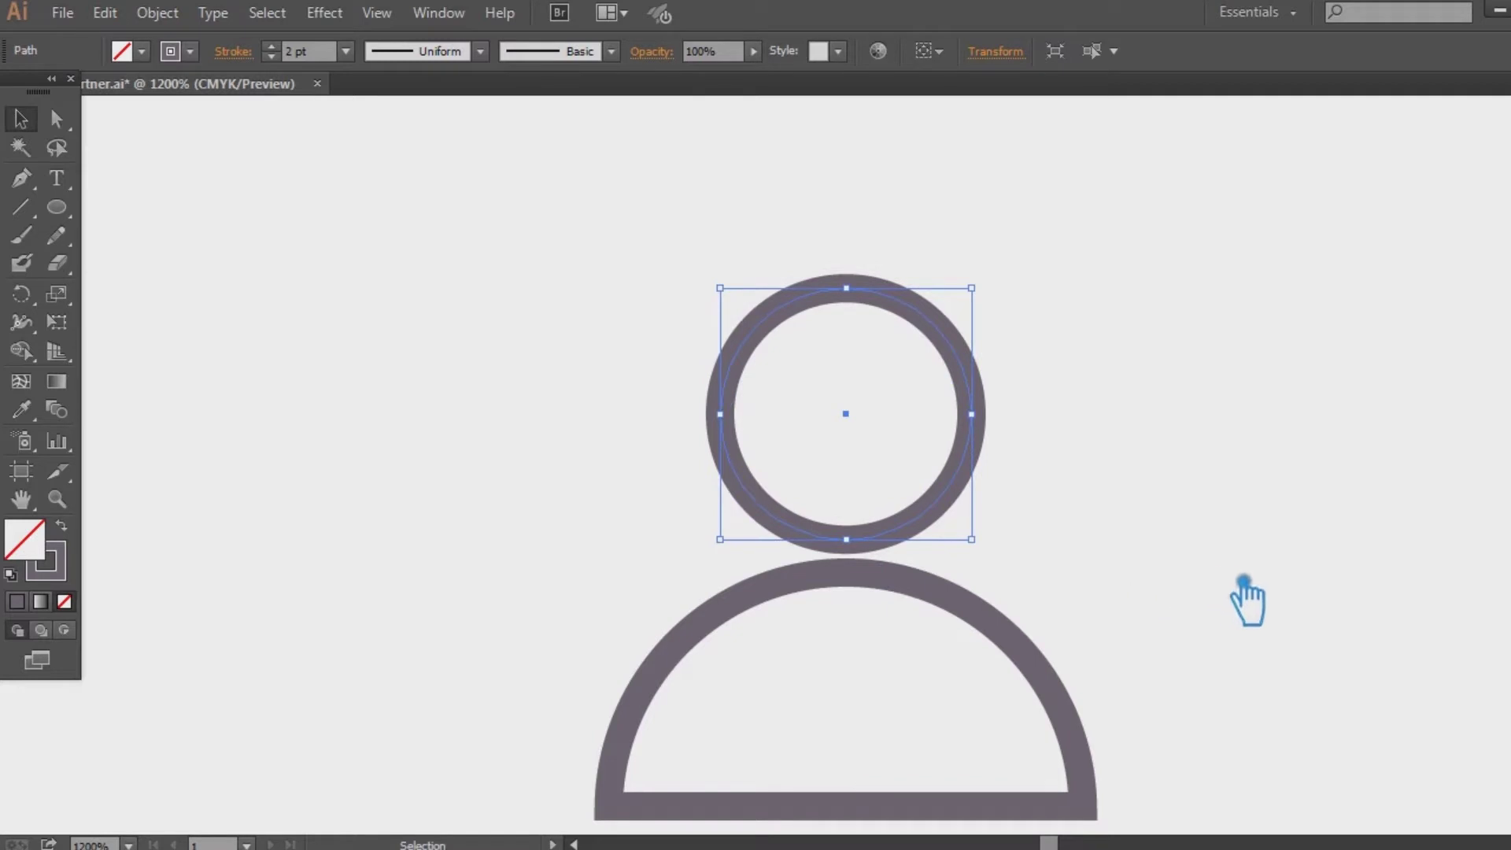
key(Down)
click(1285, 557)
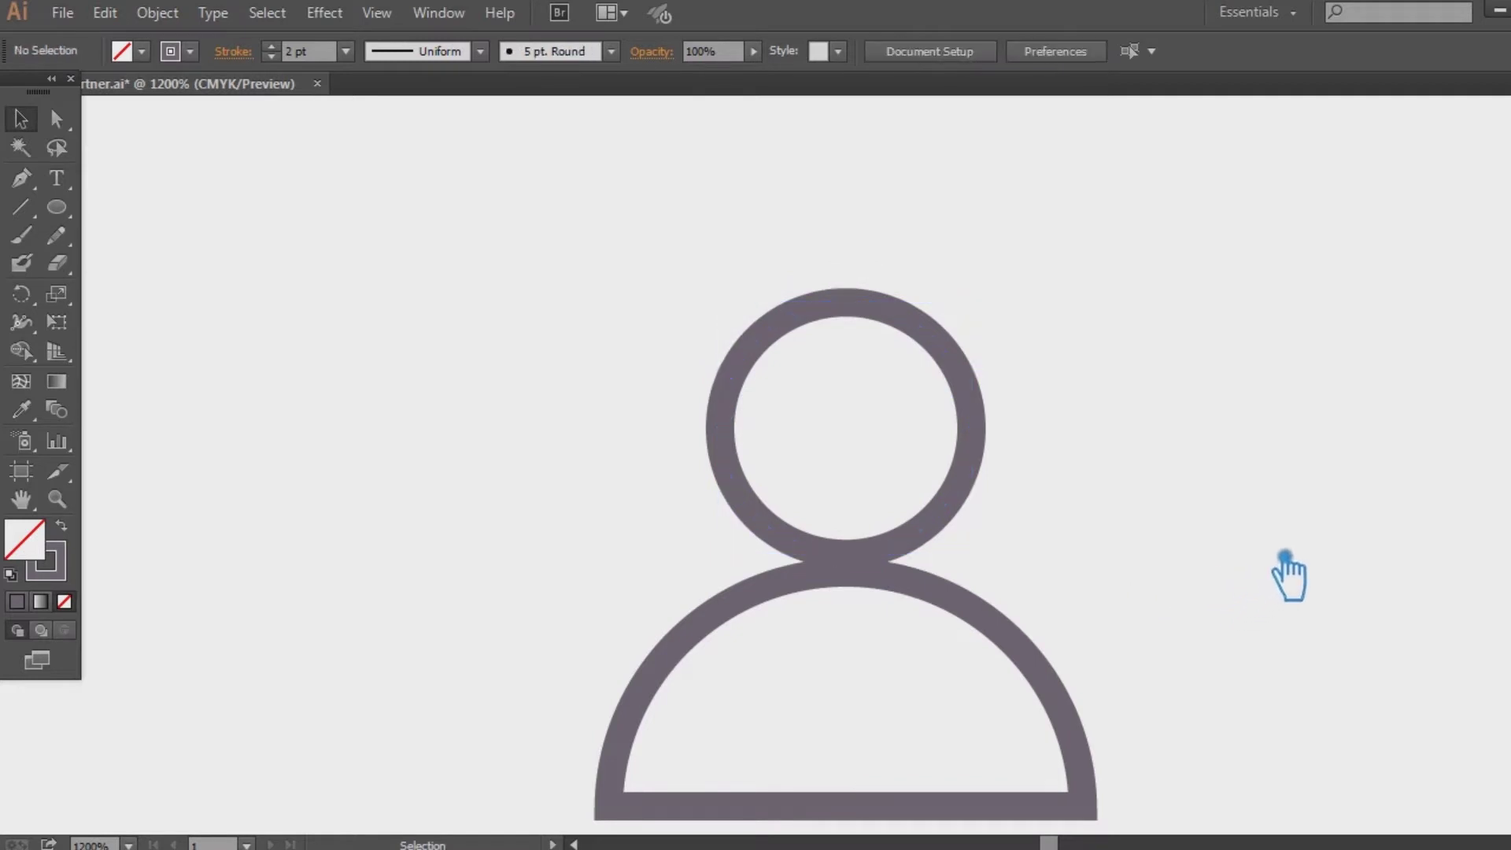
Zoom out and raise the figure's stroke weight to 3 pt
key(ctrl+minus)
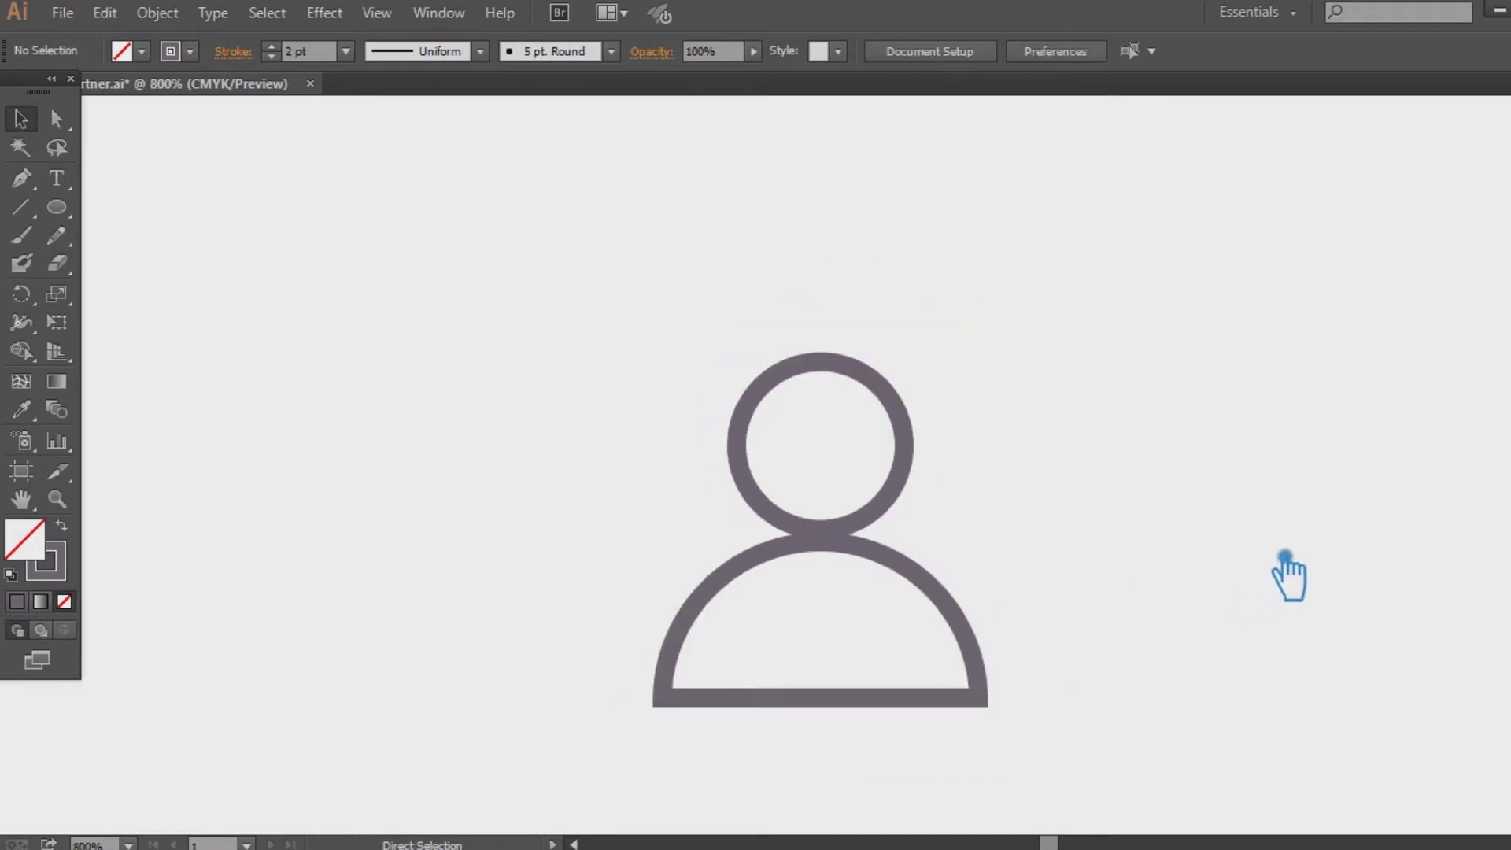
key(ctrl+minus)
key(ctrl+minus)
drag(1032, 649, 618, 340)
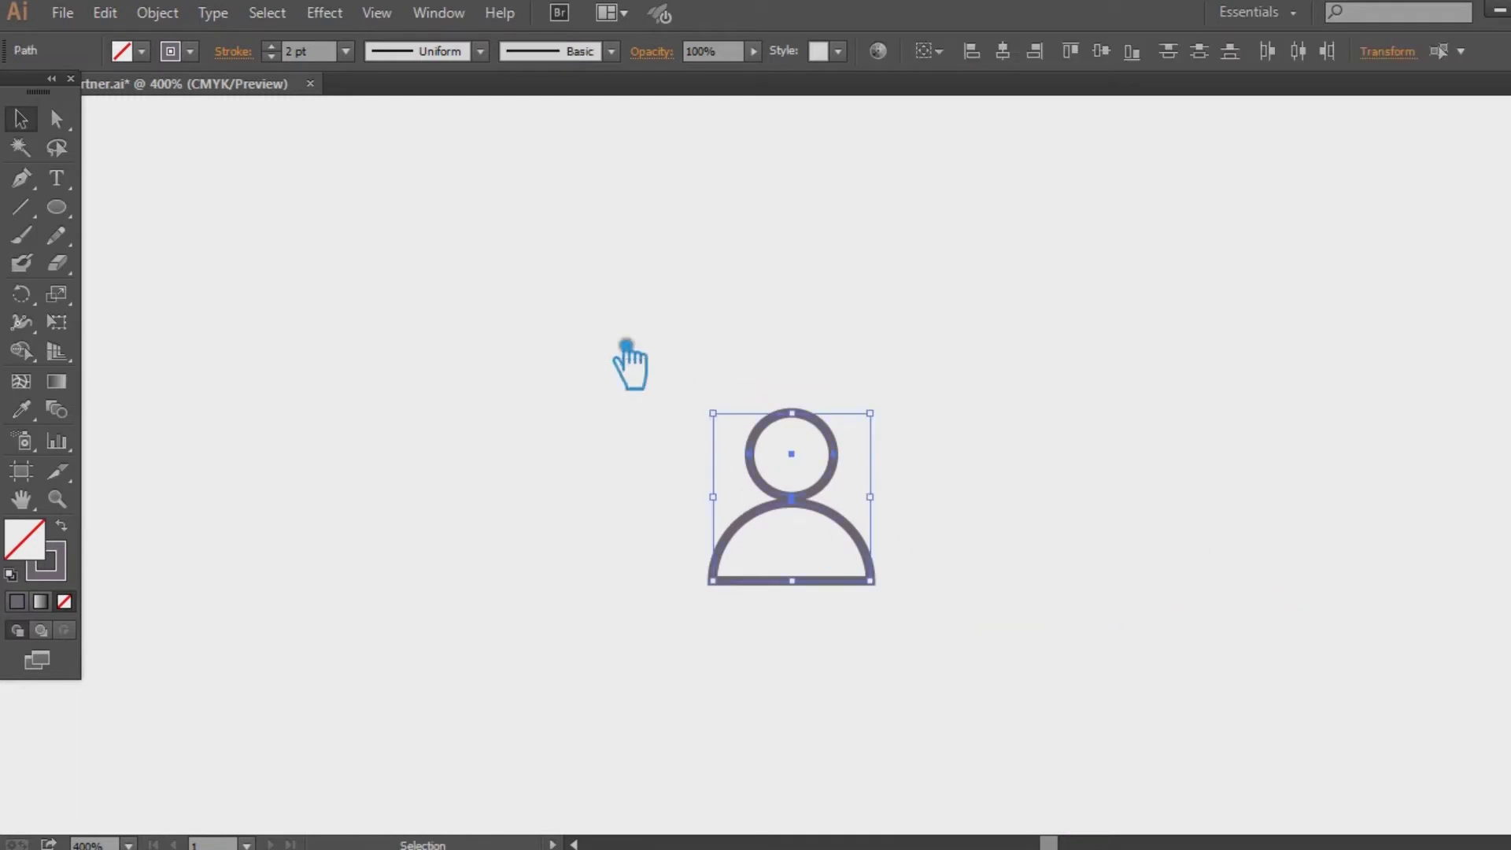
scroll(293, 52, up, 1)
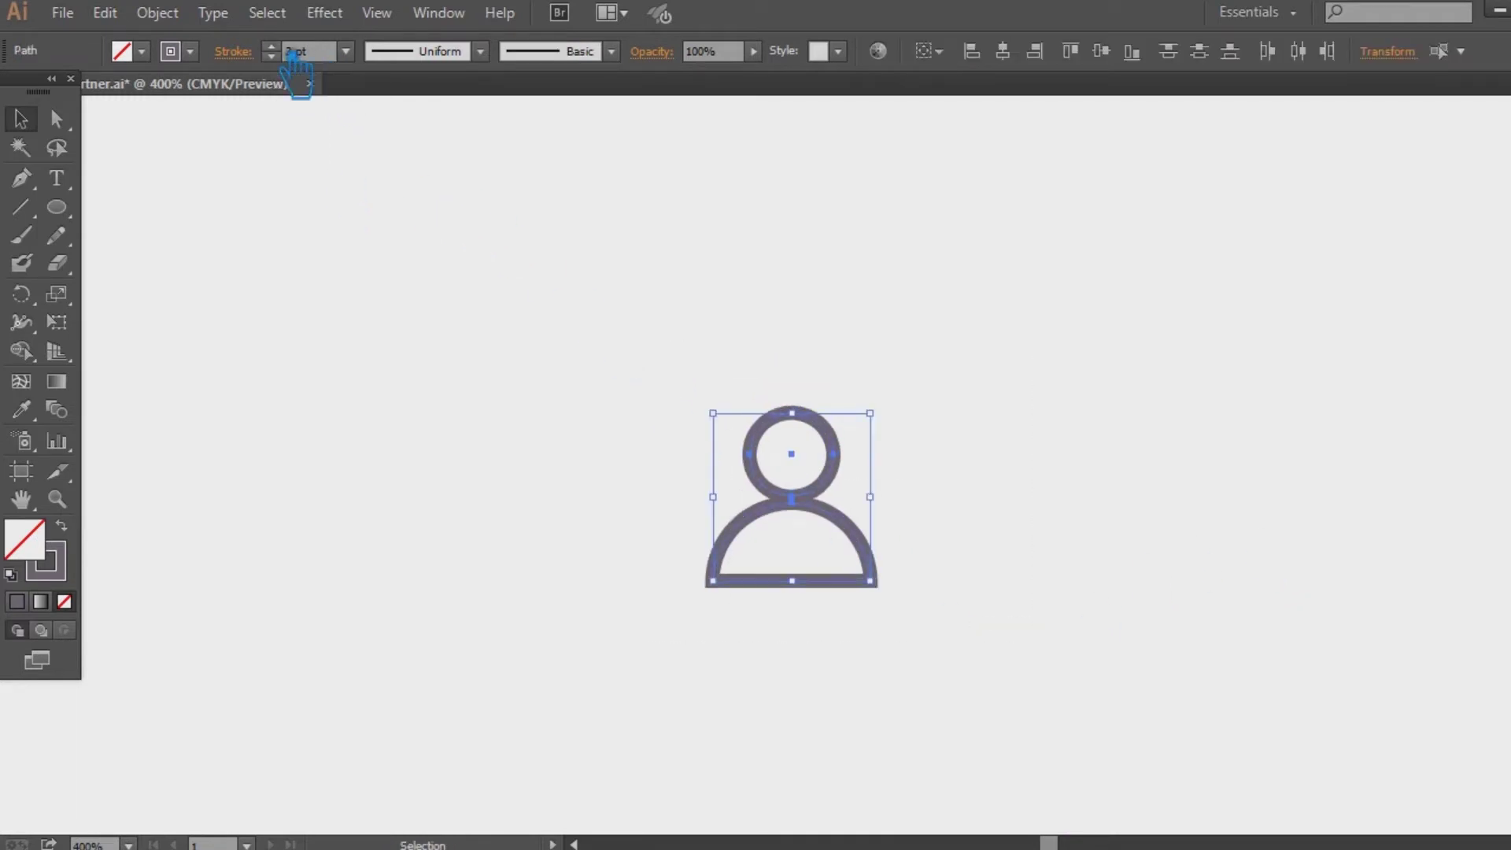
click(1077, 410)
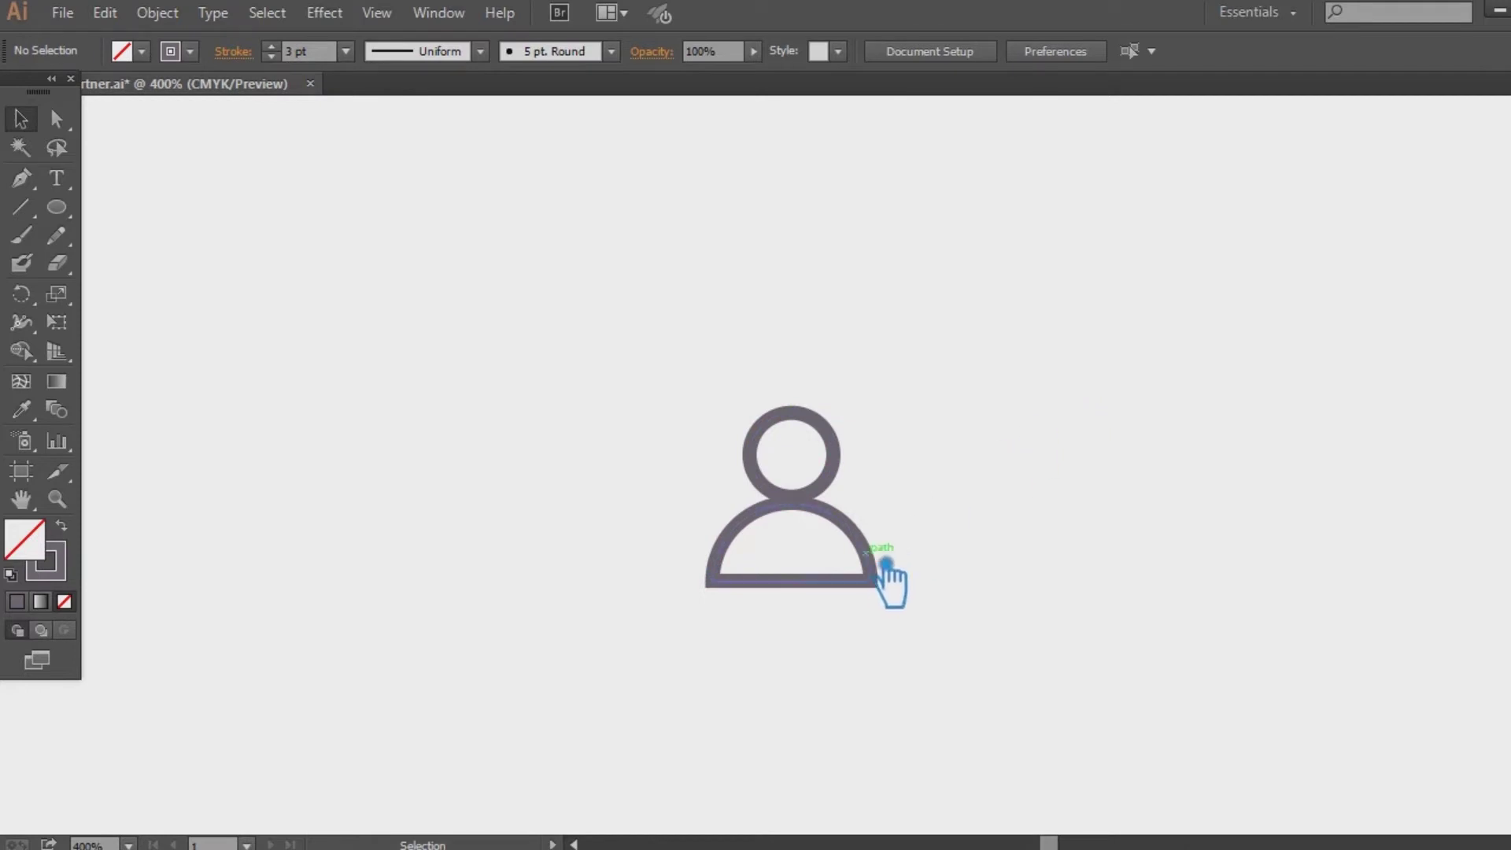
click(888, 564)
Delete the body's bottom segment with the Pen tool, leaving an open arc
key(p)
click(792, 581)
key(Delete)
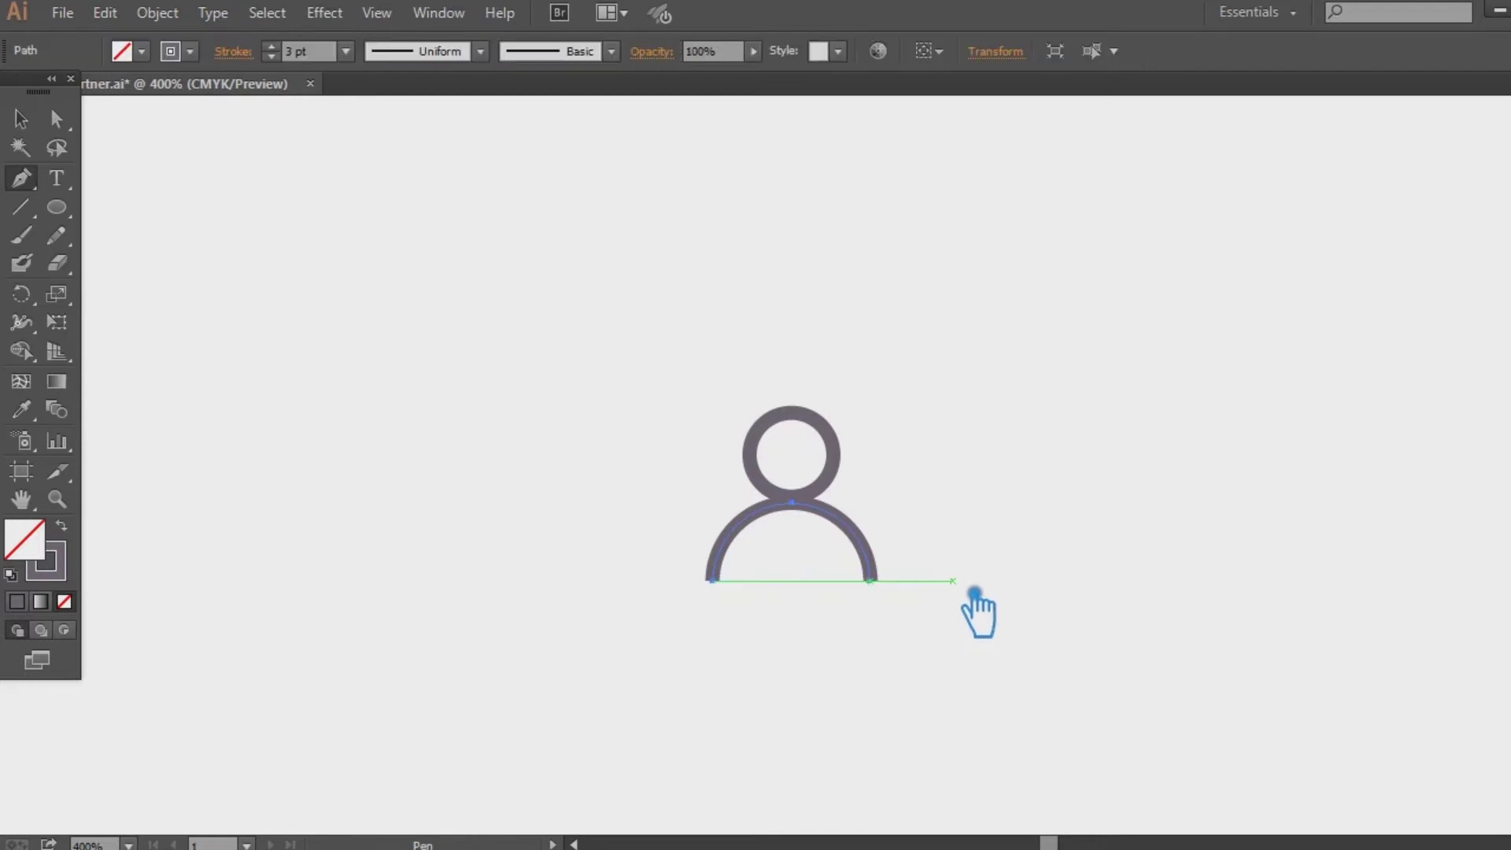
key(v)
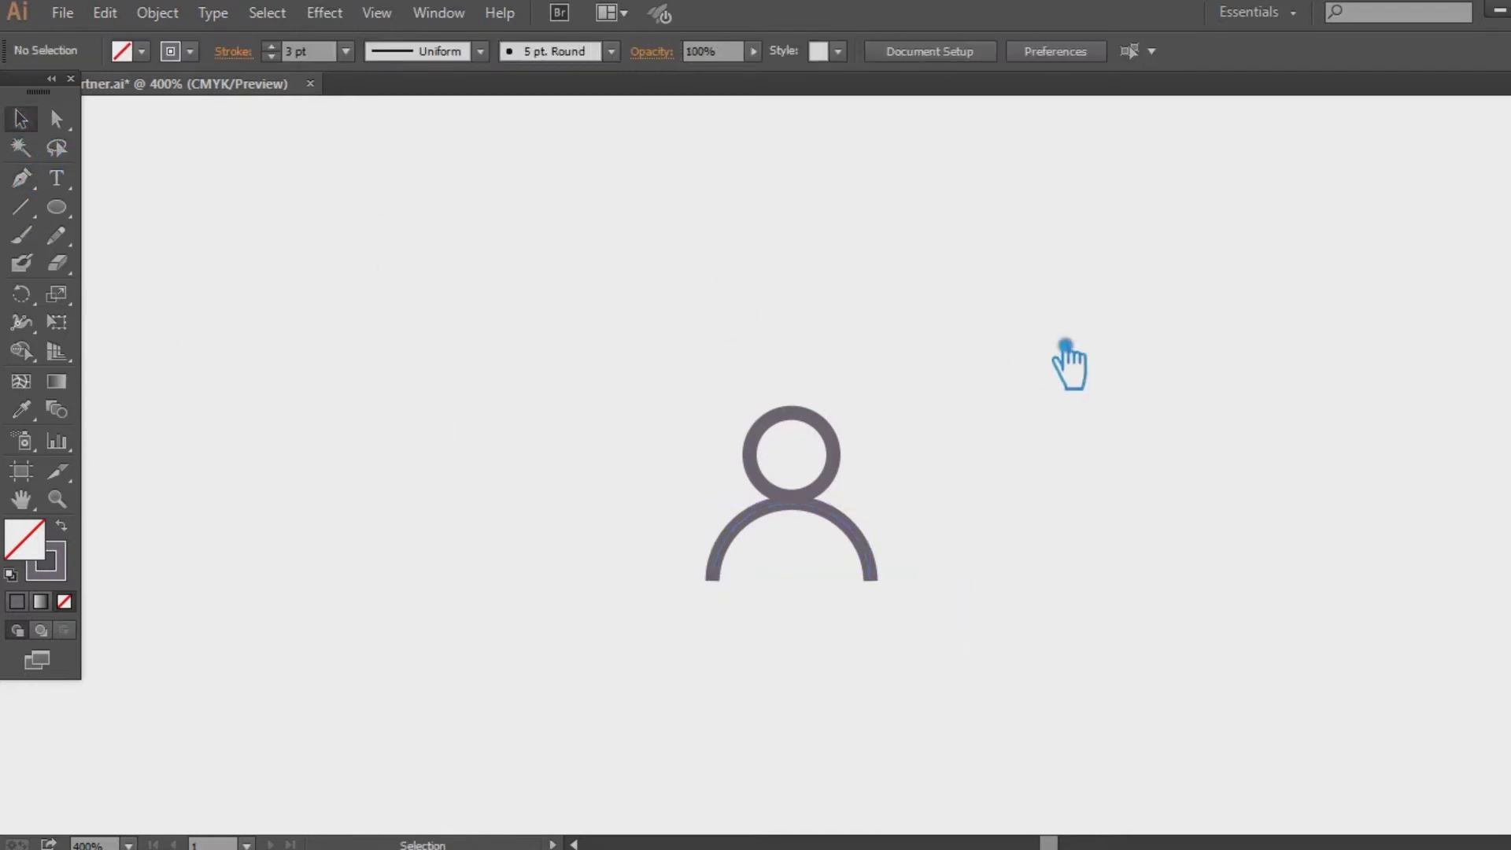
Give the body arc the 15 pt. Round brush with a 0.25 pt stroke weight
click(886, 553)
click(345, 51)
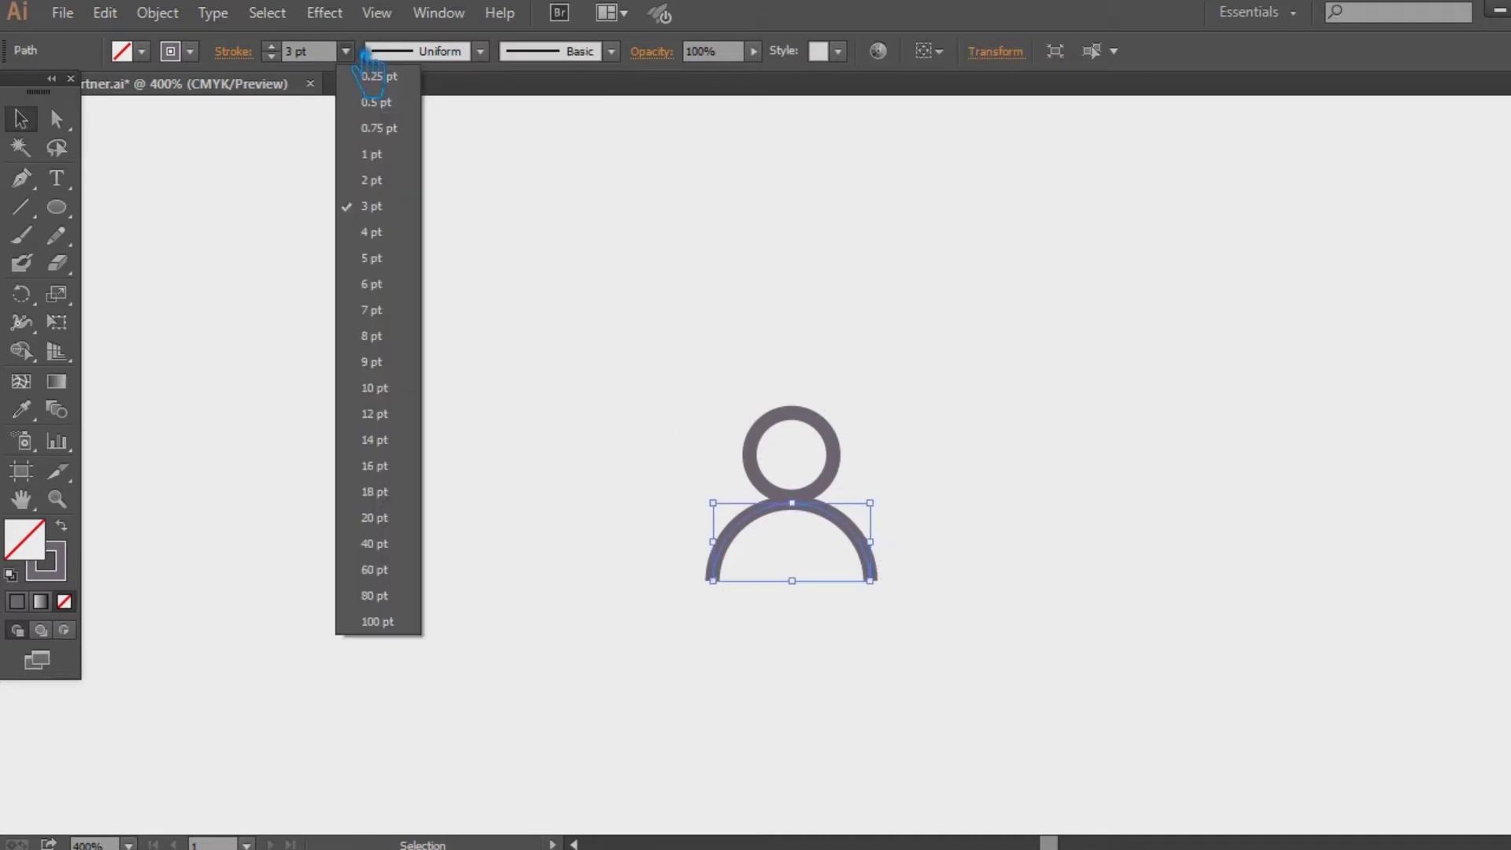
click(611, 52)
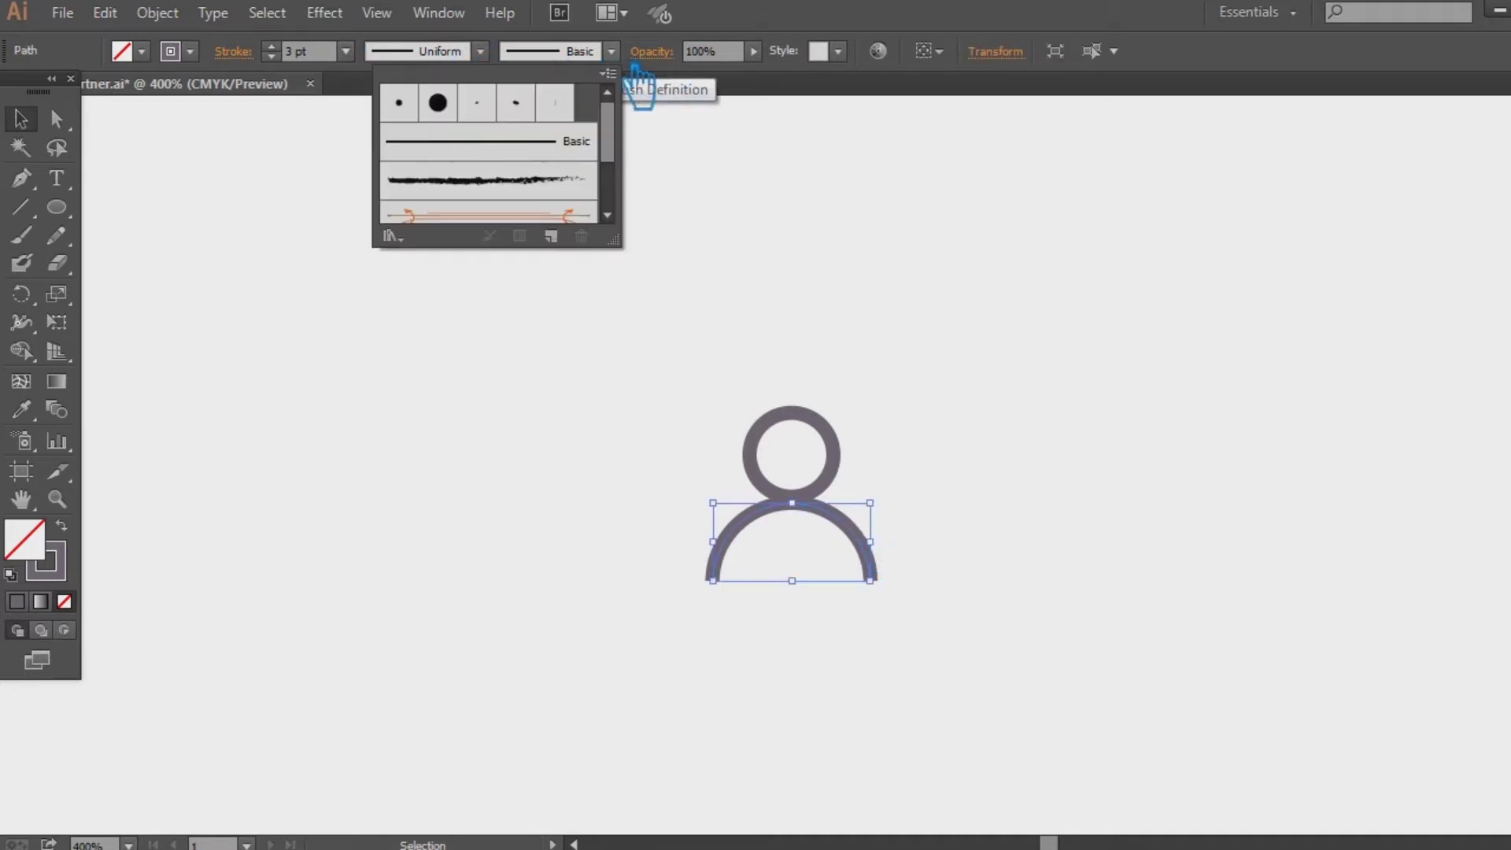
click(417, 115)
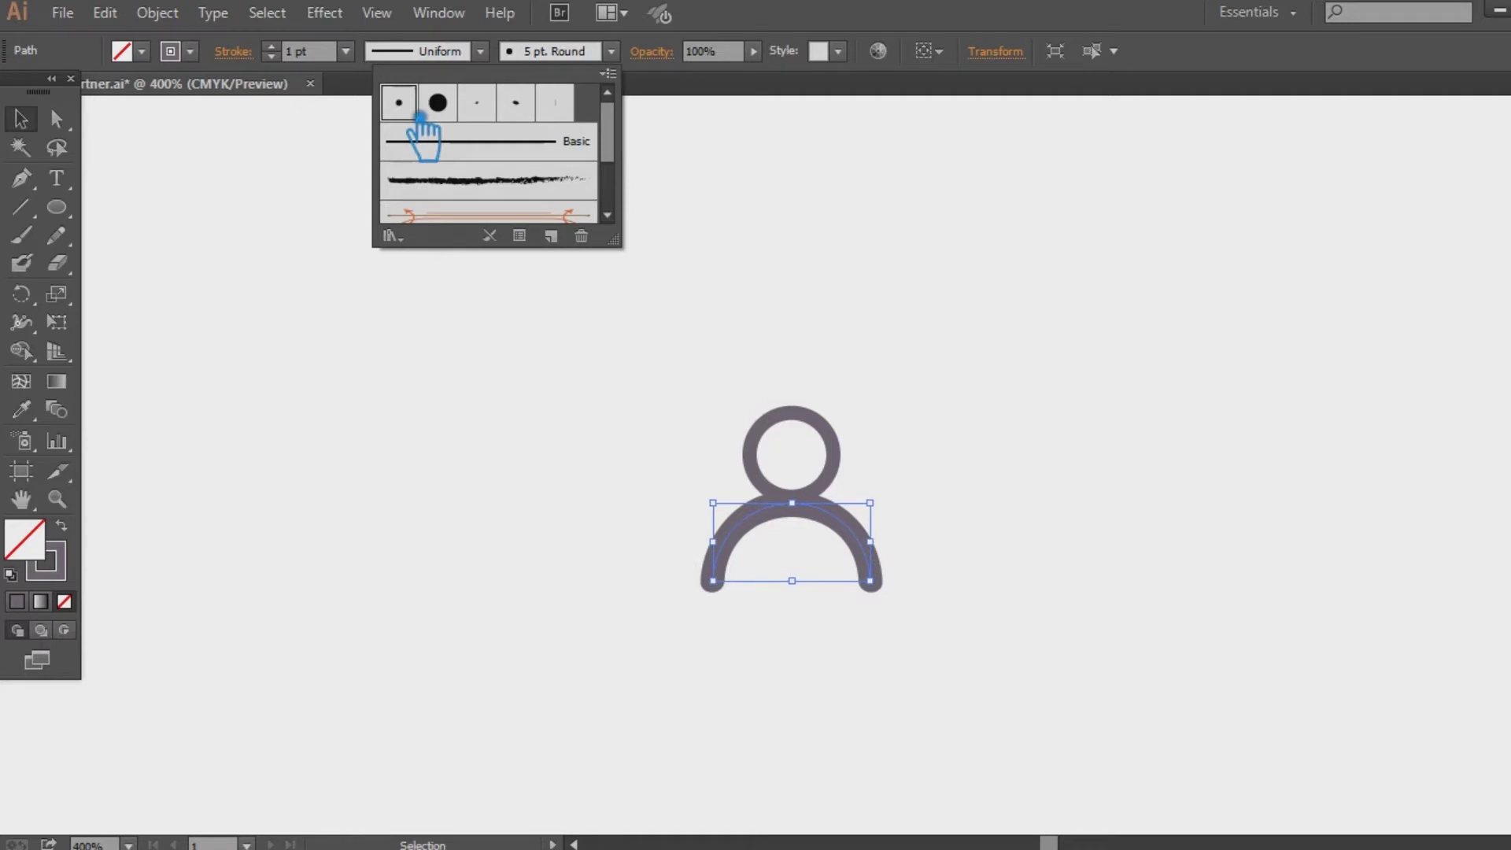
click(438, 110)
click(412, 108)
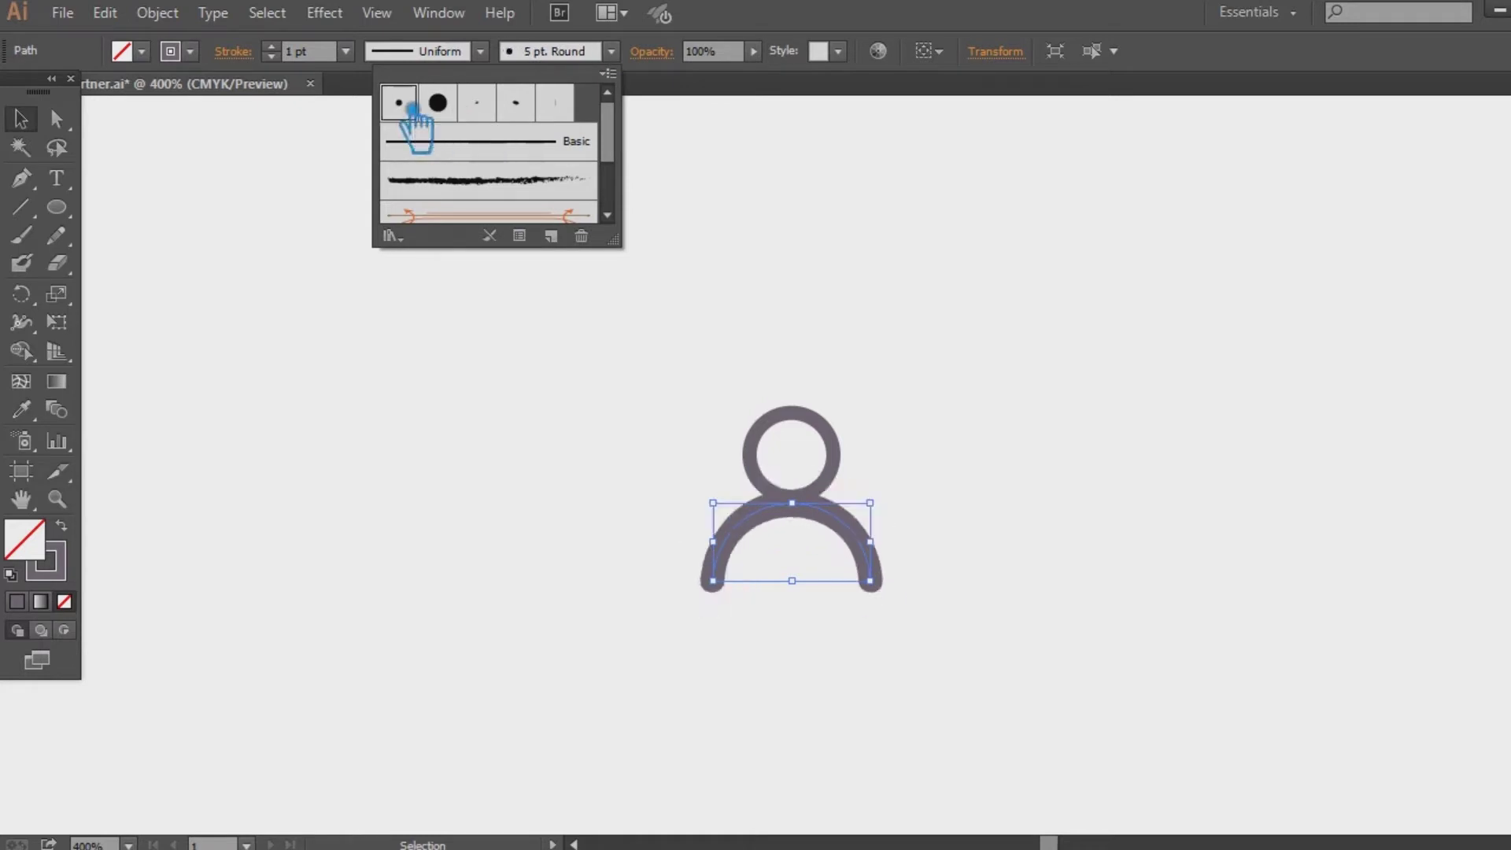
click(455, 109)
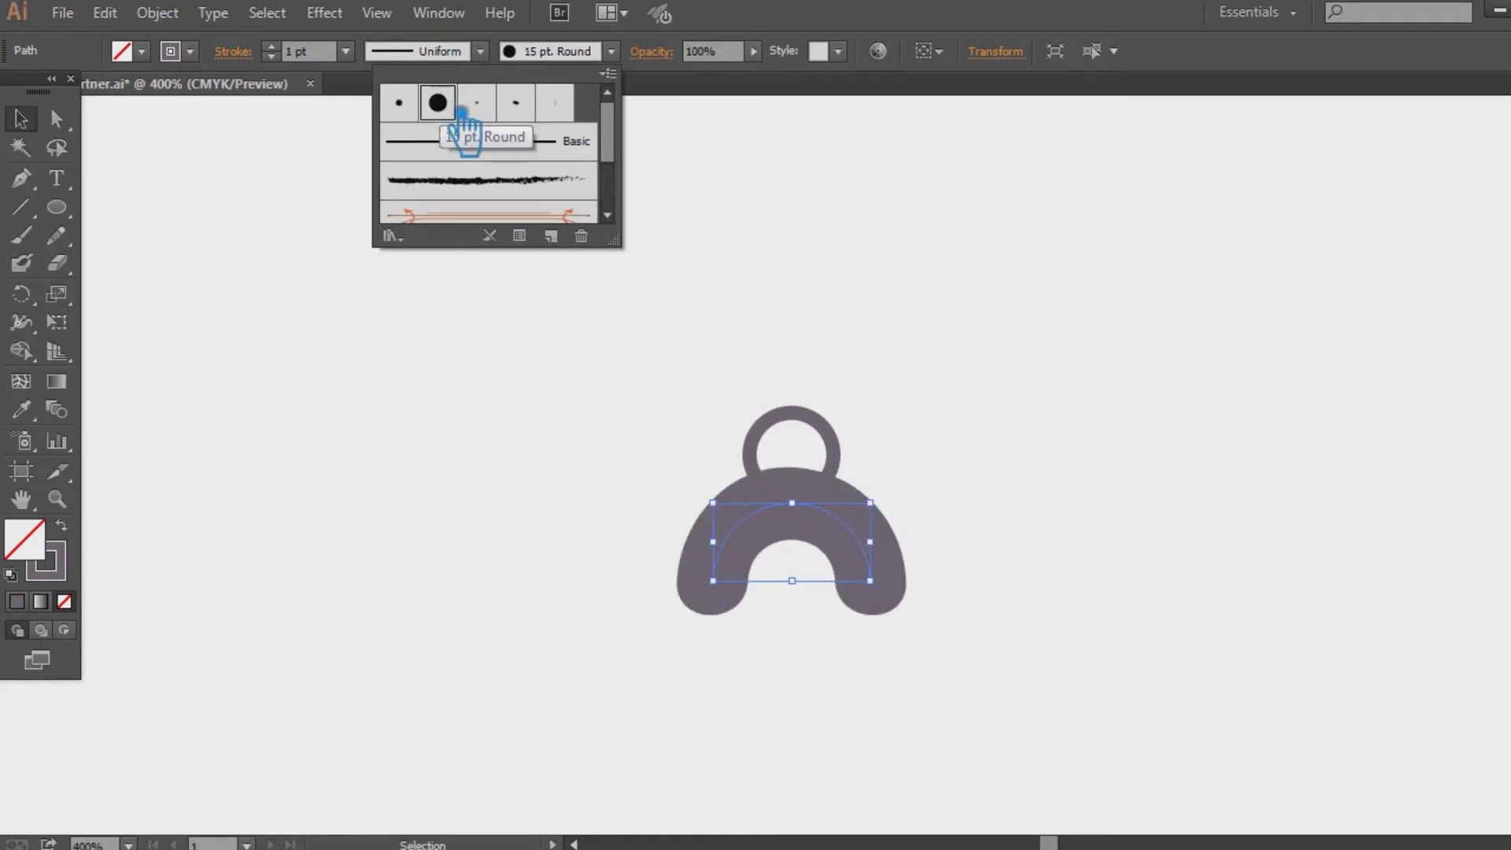
click(1041, 17)
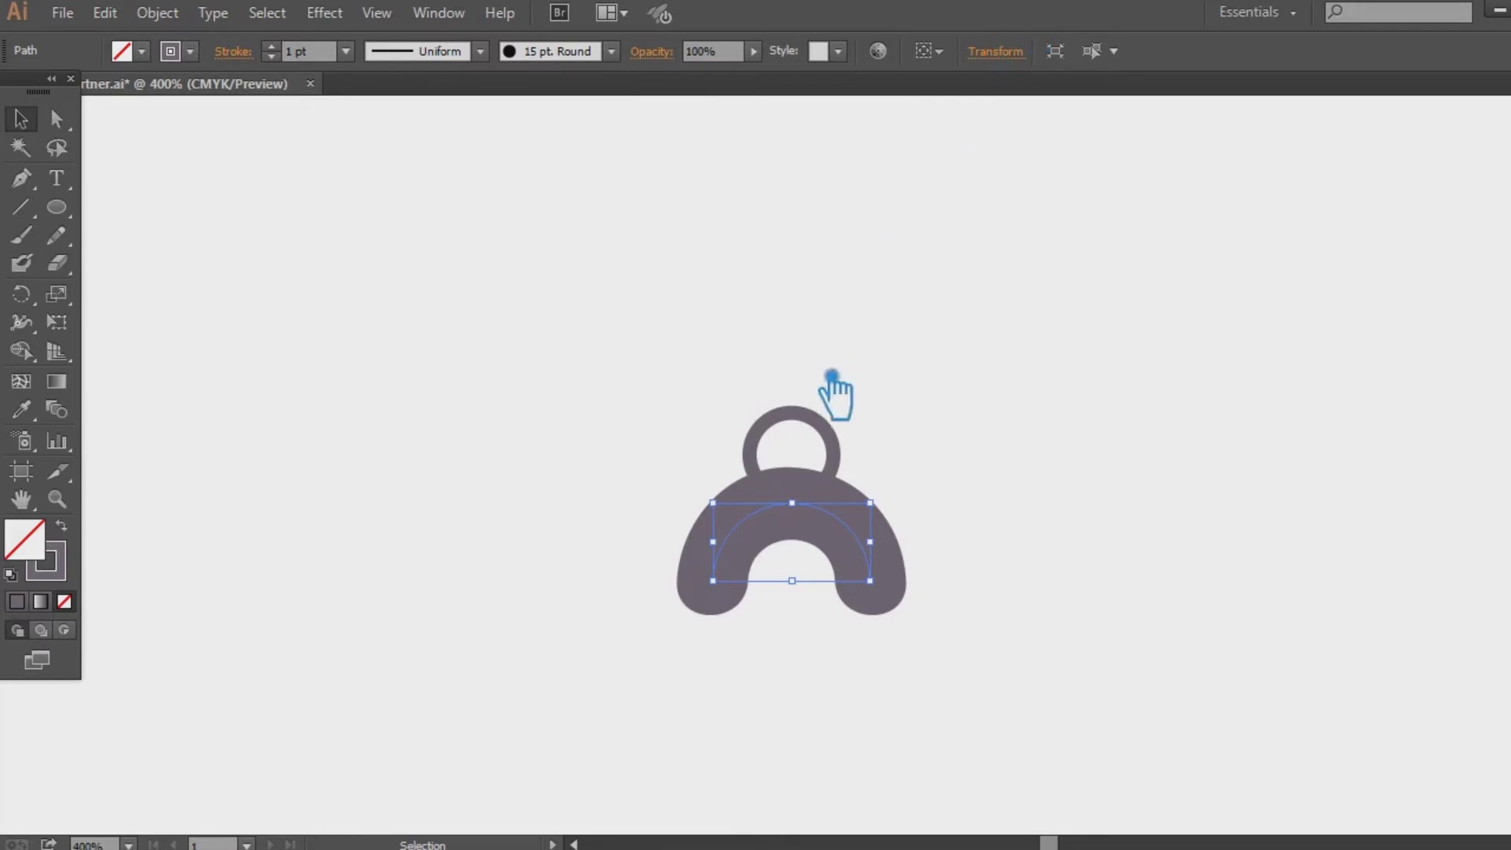
click(346, 51)
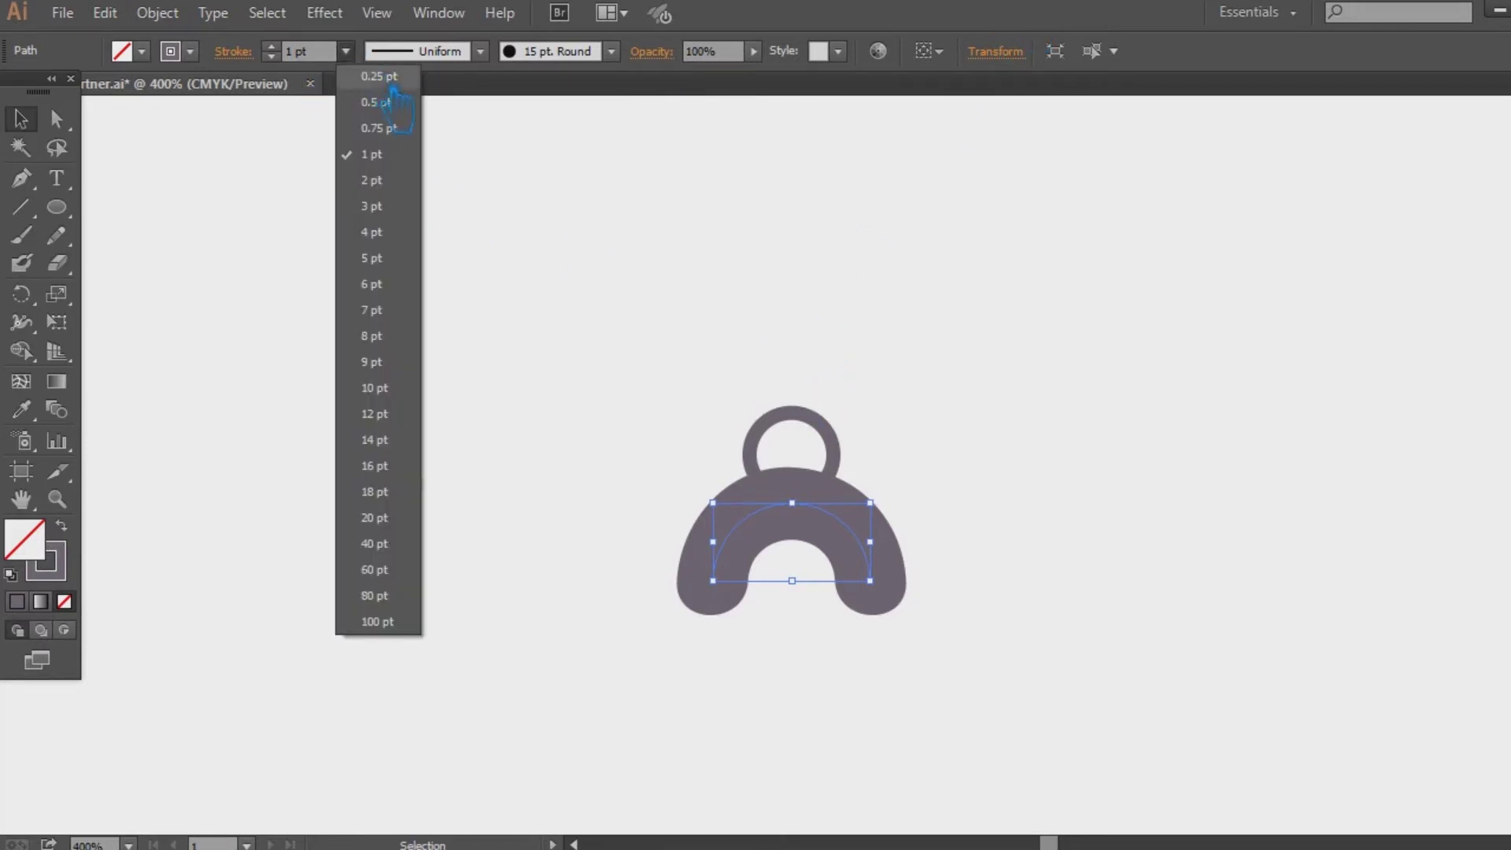
click(392, 75)
Give the head circle the 15 pt. Round brush with a 0.25 pt stroke weight
click(833, 487)
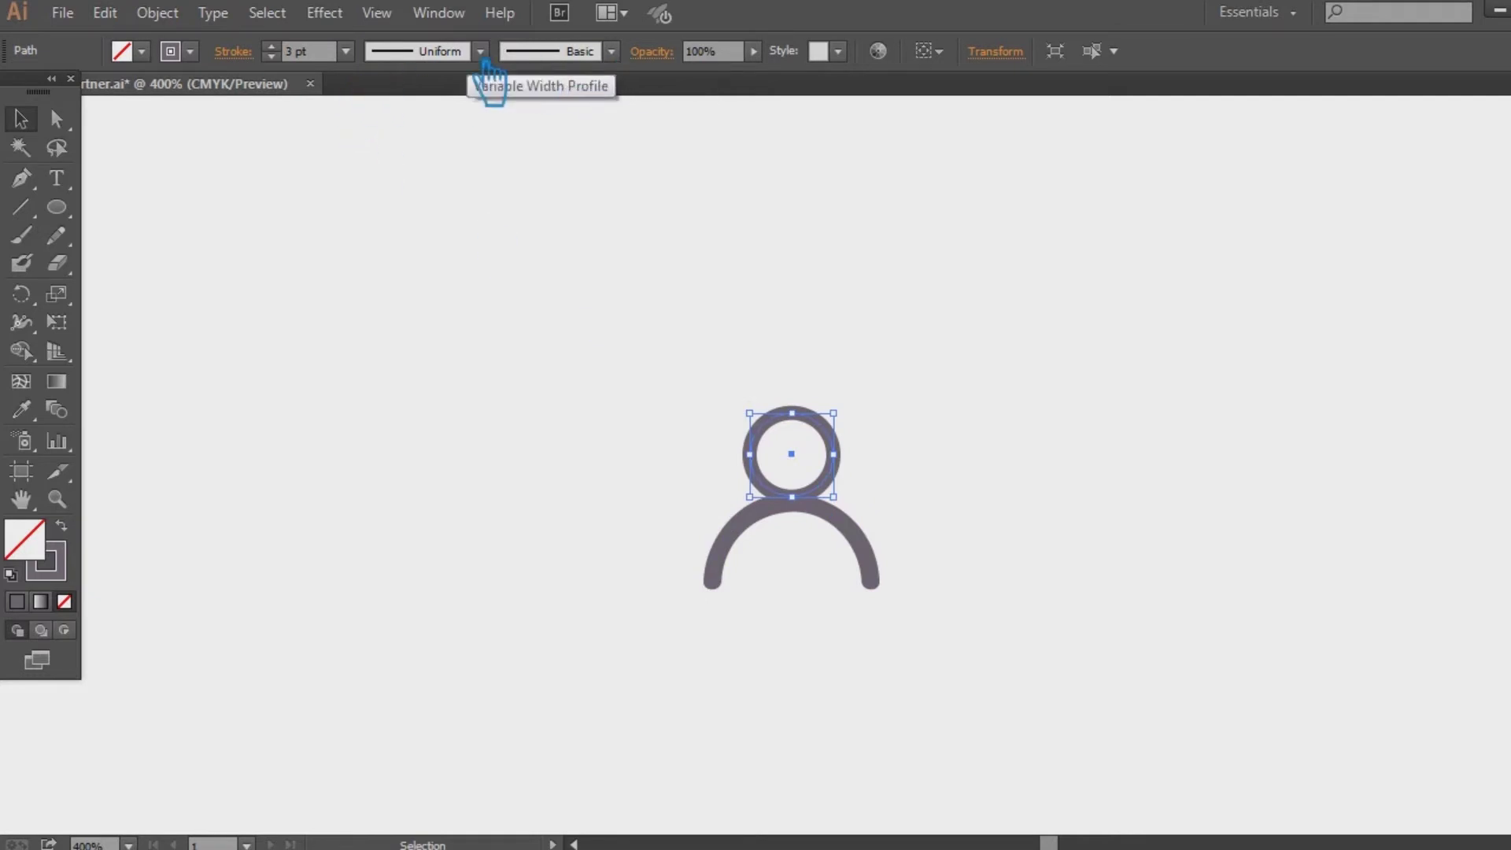
click(612, 51)
click(438, 103)
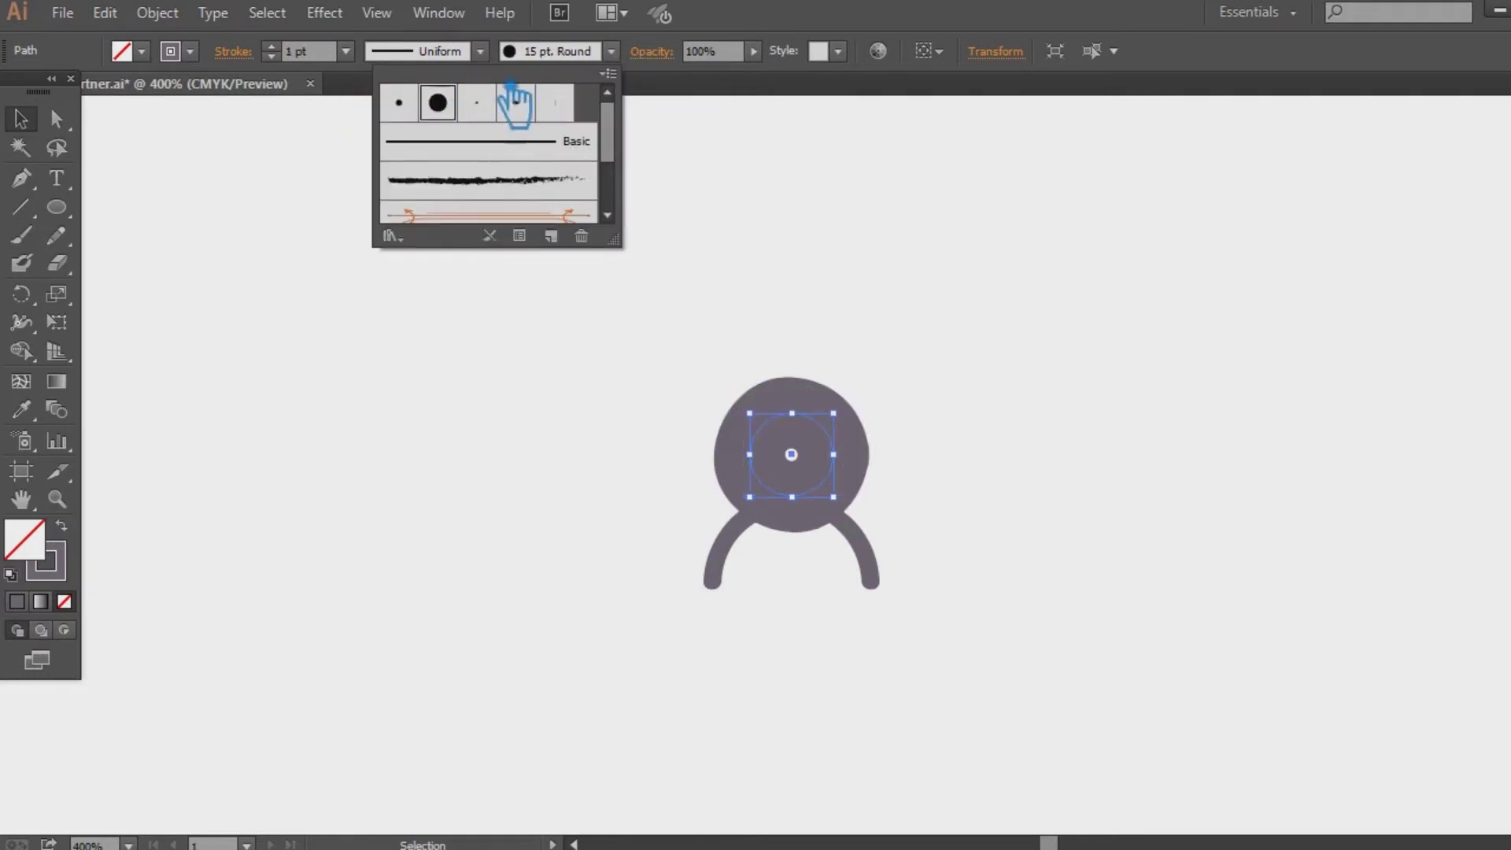
click(346, 51)
click(398, 82)
click(411, 272)
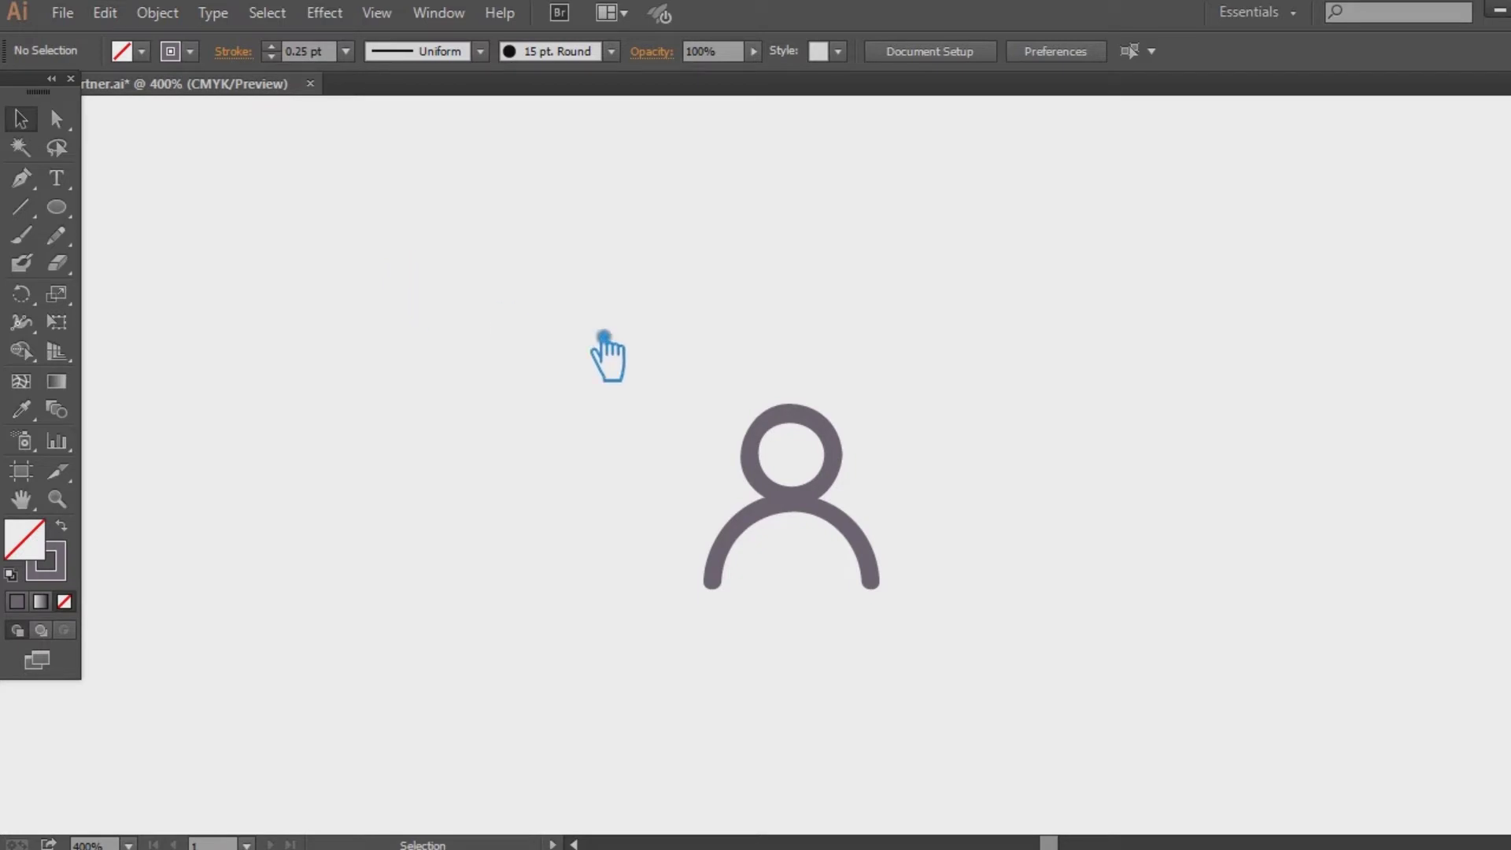
Marquee-select the head ring and body arc and group them into one person icon
click(859, 481)
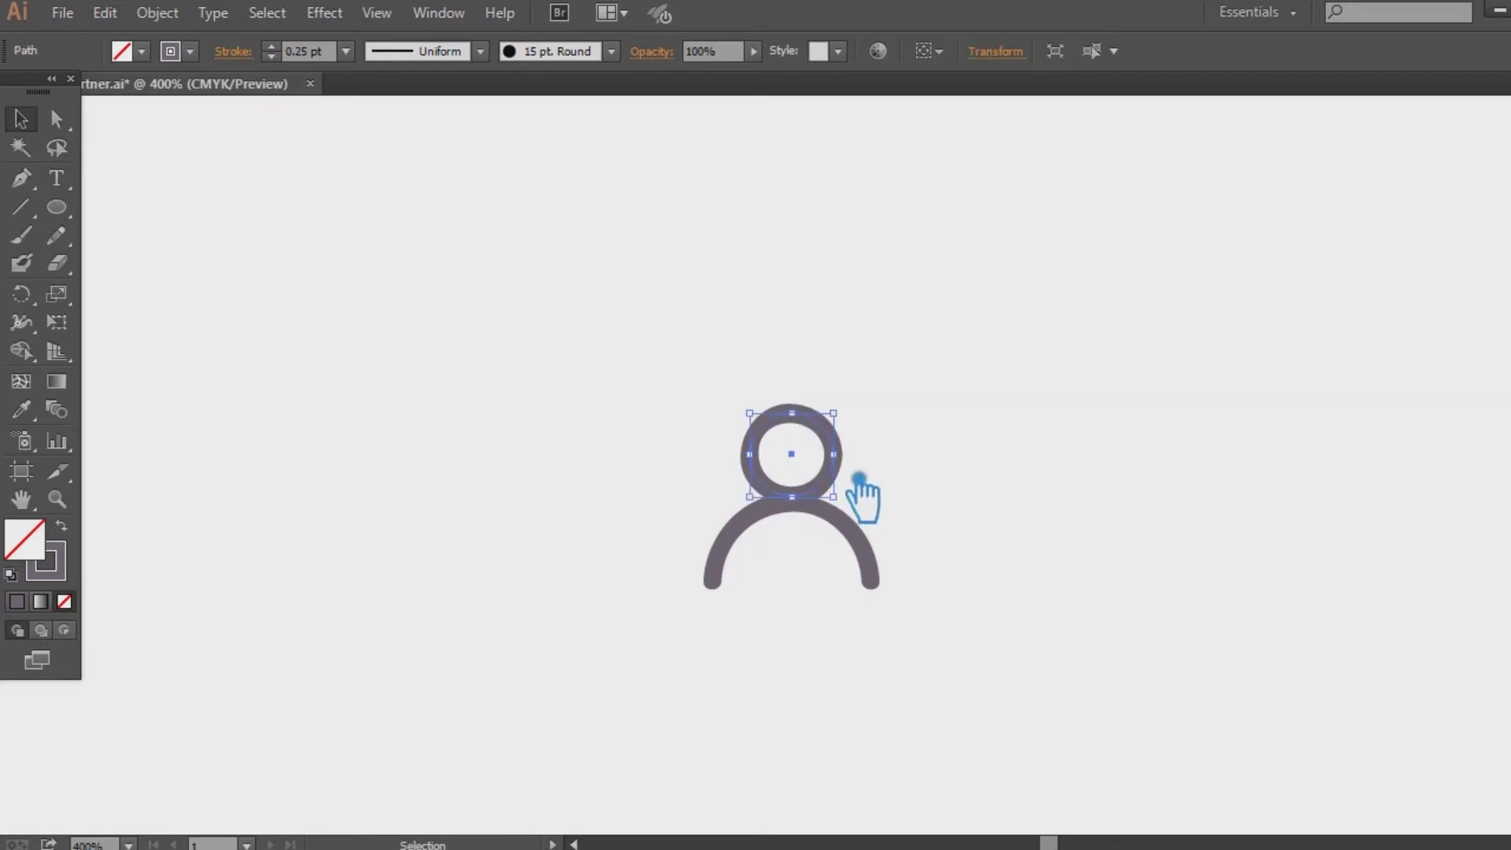
click(993, 435)
drag(984, 646, 585, 349)
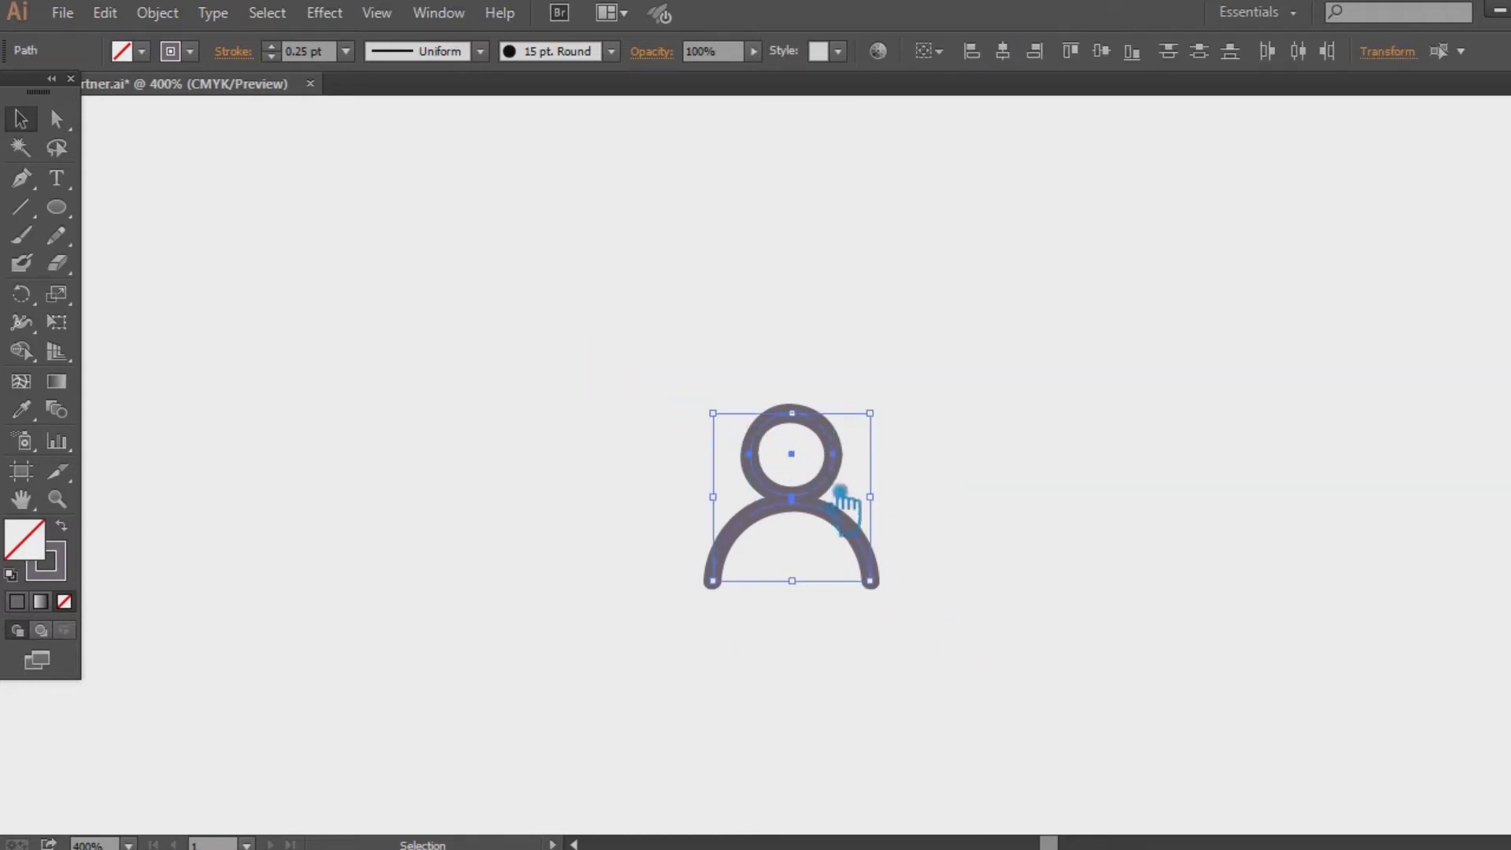
right_click(804, 487)
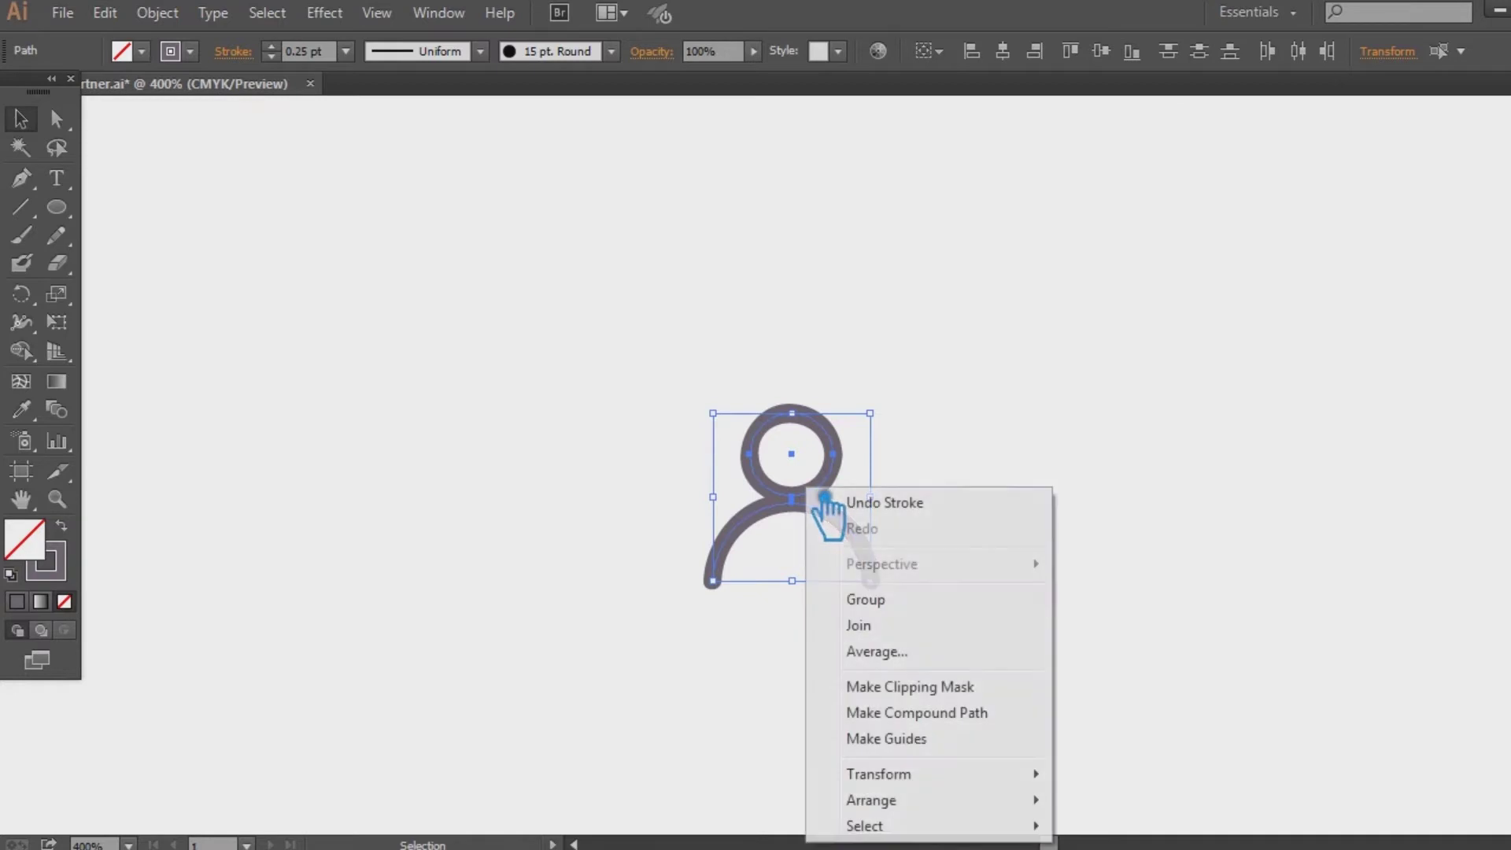
click(865, 592)
key(a)
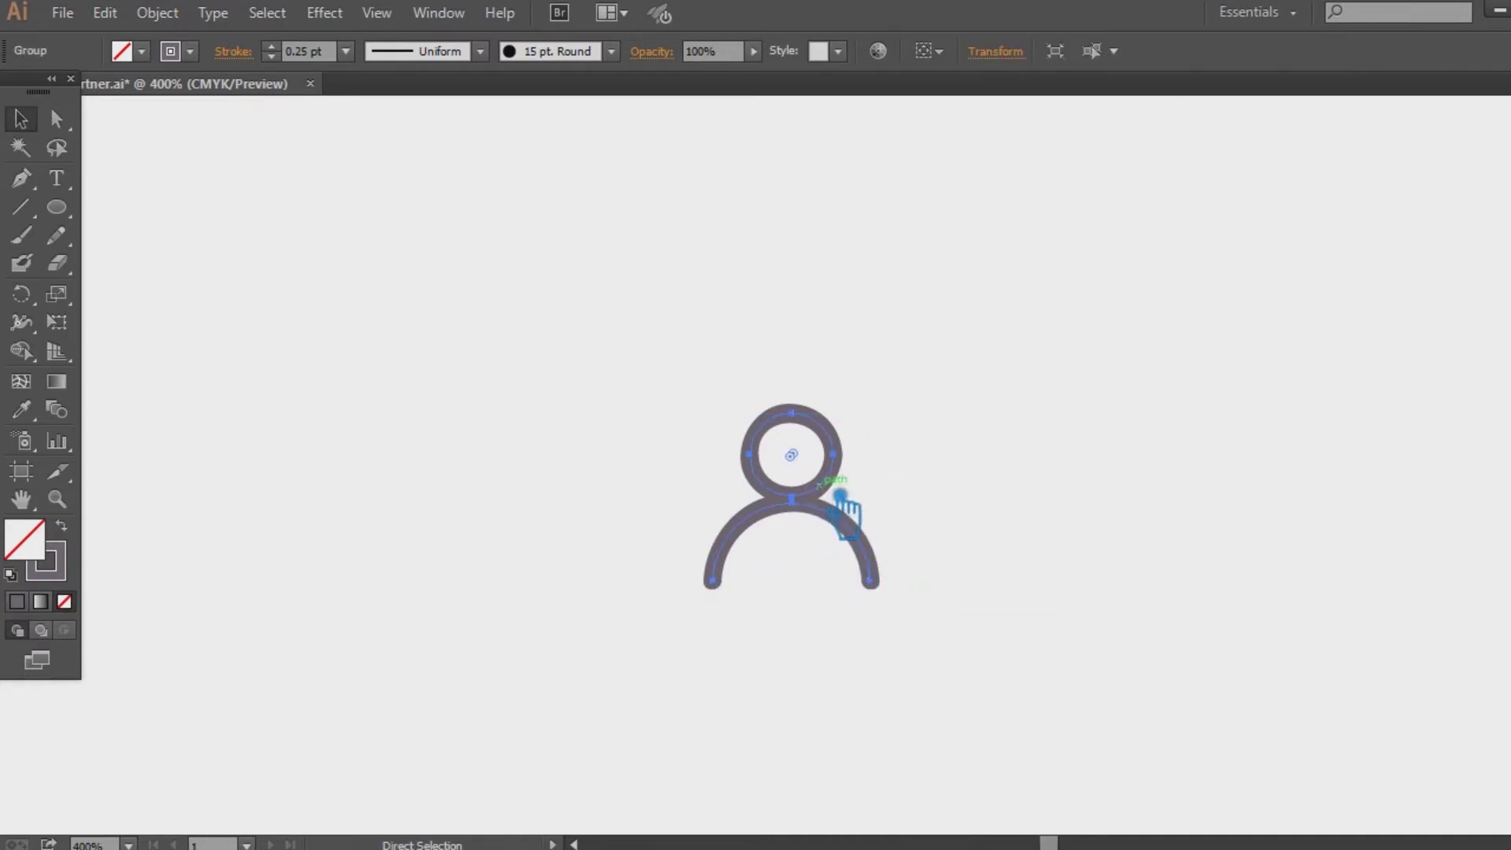
key(v)
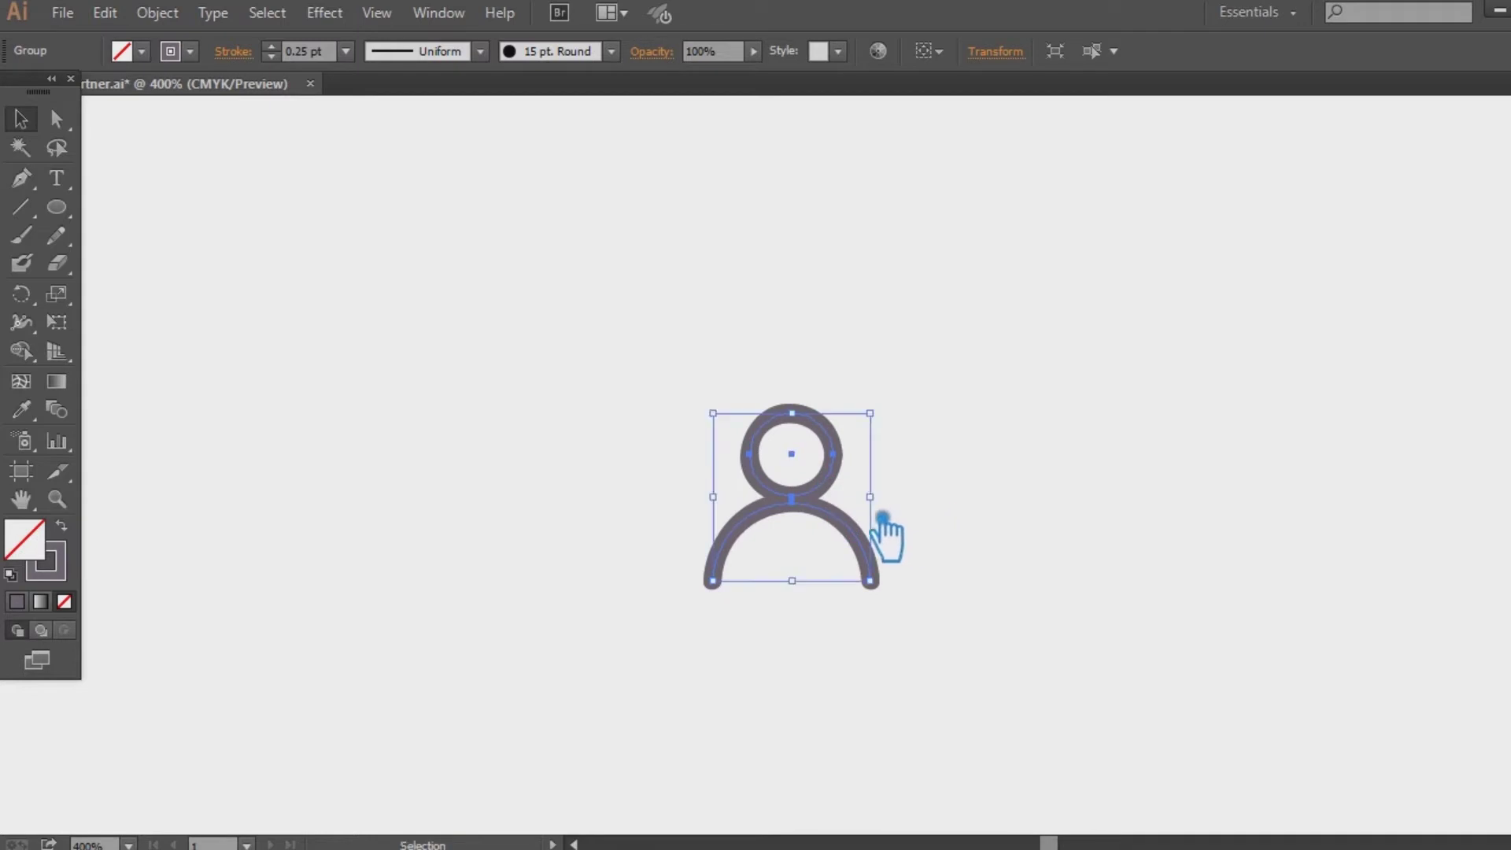
Move the person icon left and scale it down to a smaller figure
click(823, 523)
mouse_move(767, 504)
mouse_down()
mouse_move(663, 504)
mouse_move(713, 511)
mouse_up()
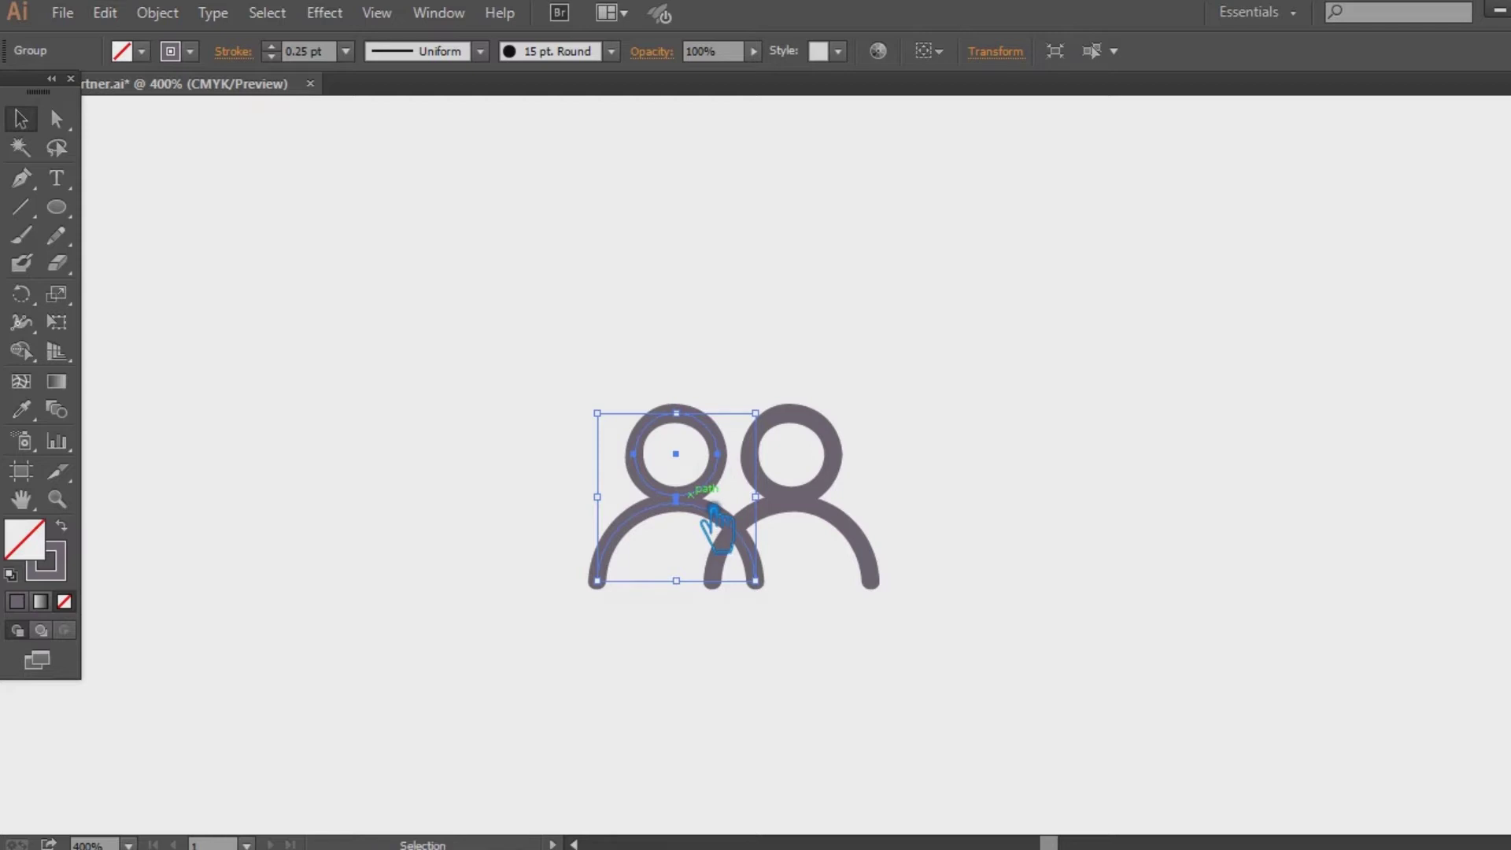
drag(779, 423, 786, 441)
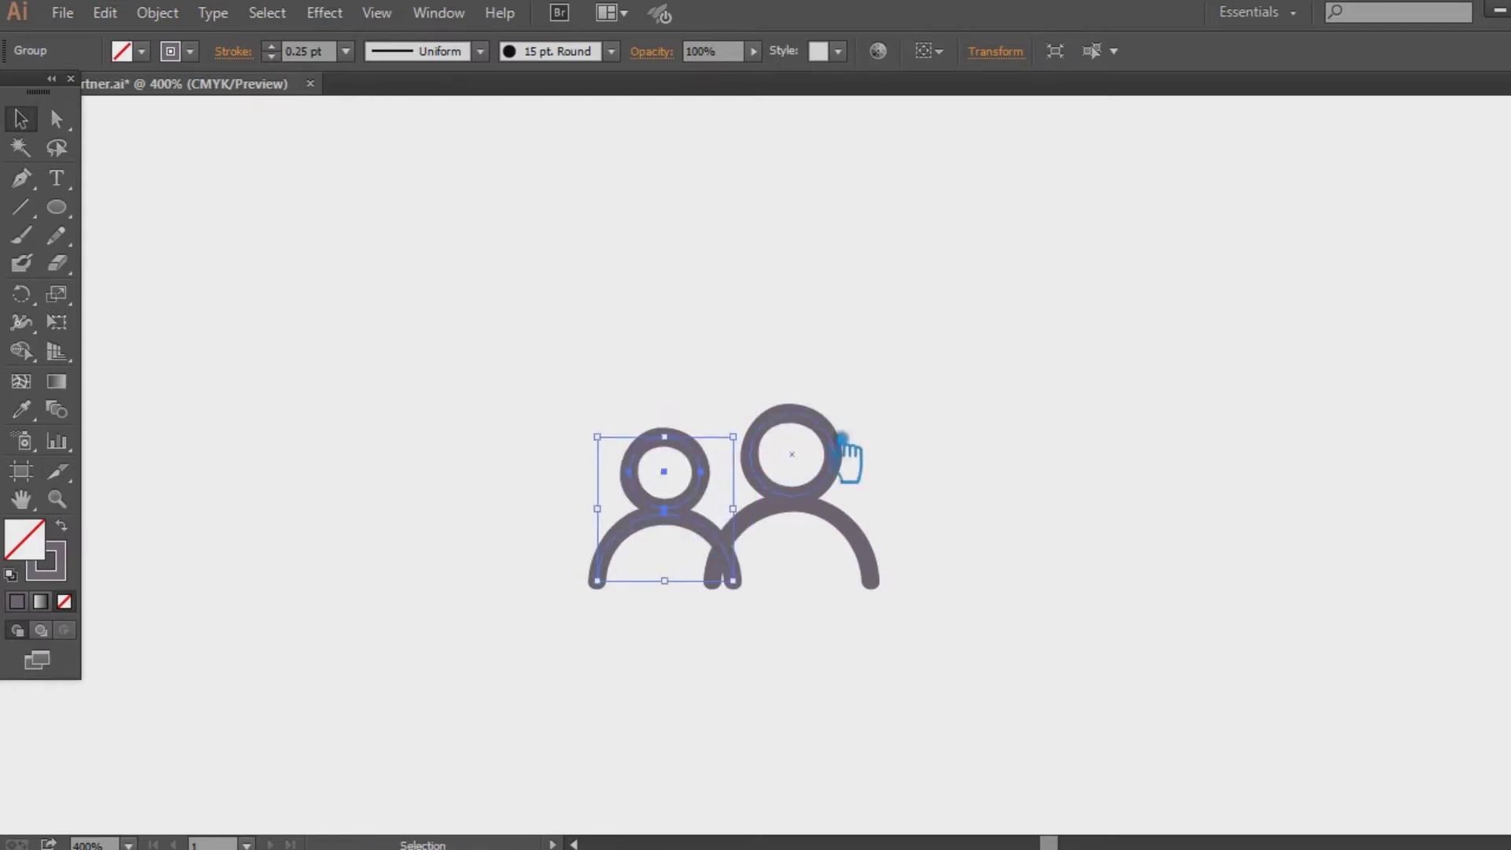
key(Right)
key(Right)
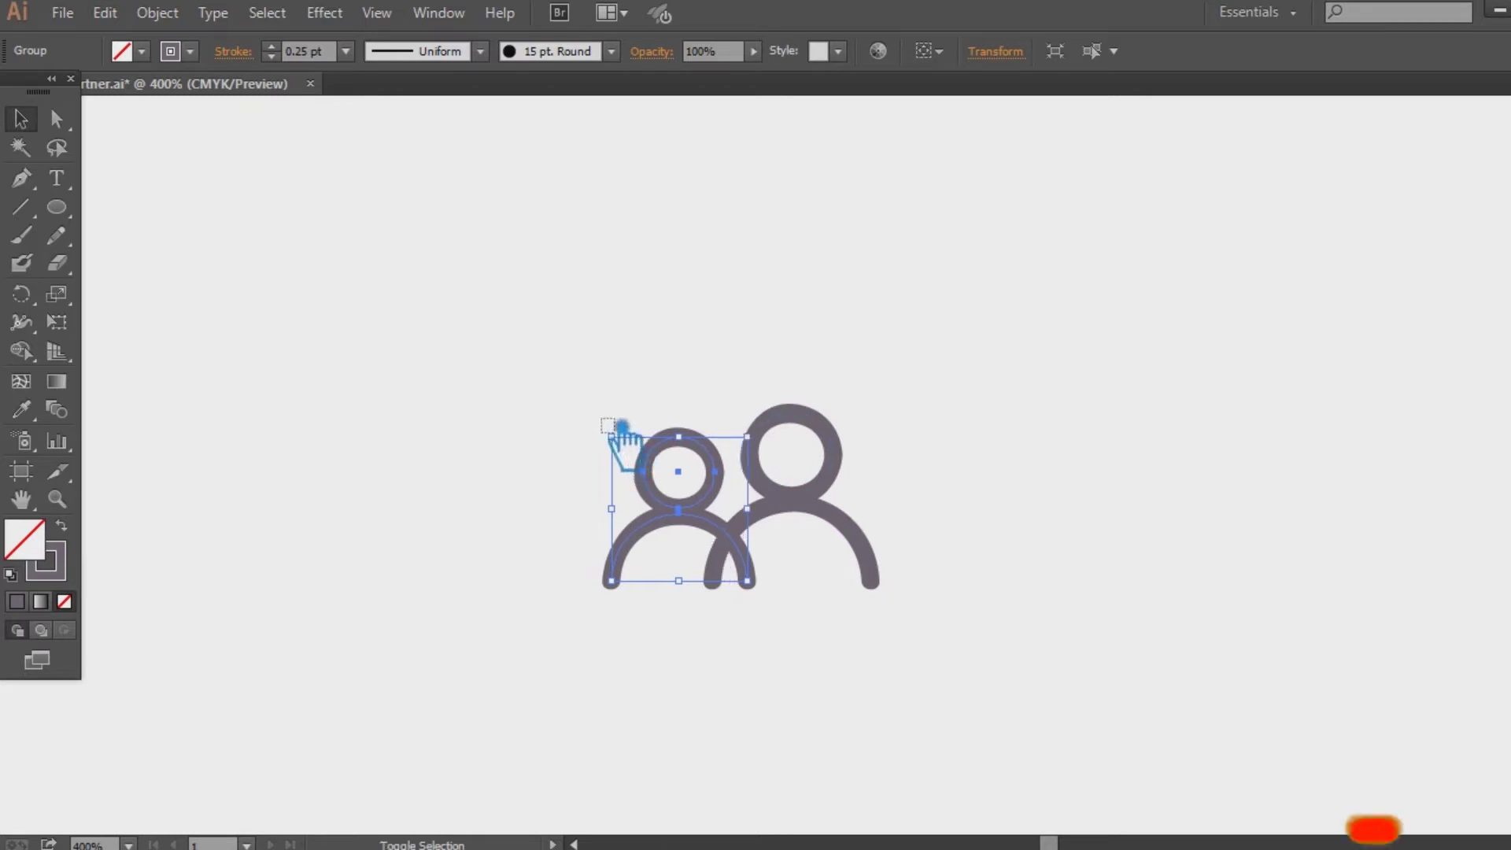
drag(612, 436, 603, 429)
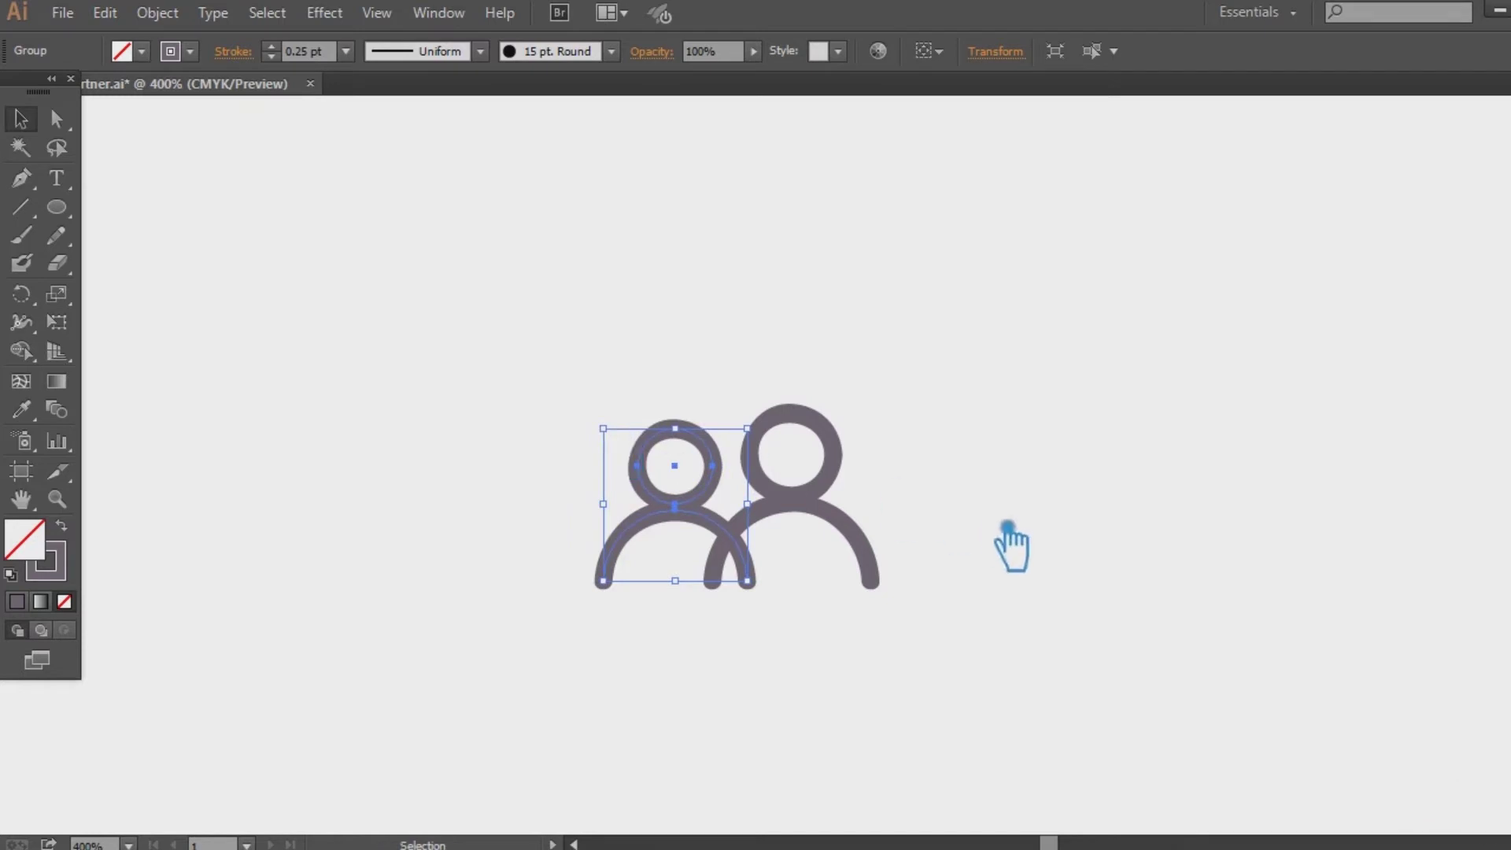
Copy the left figure to the right end and align the three figures on a common baseline
key(ctrl)
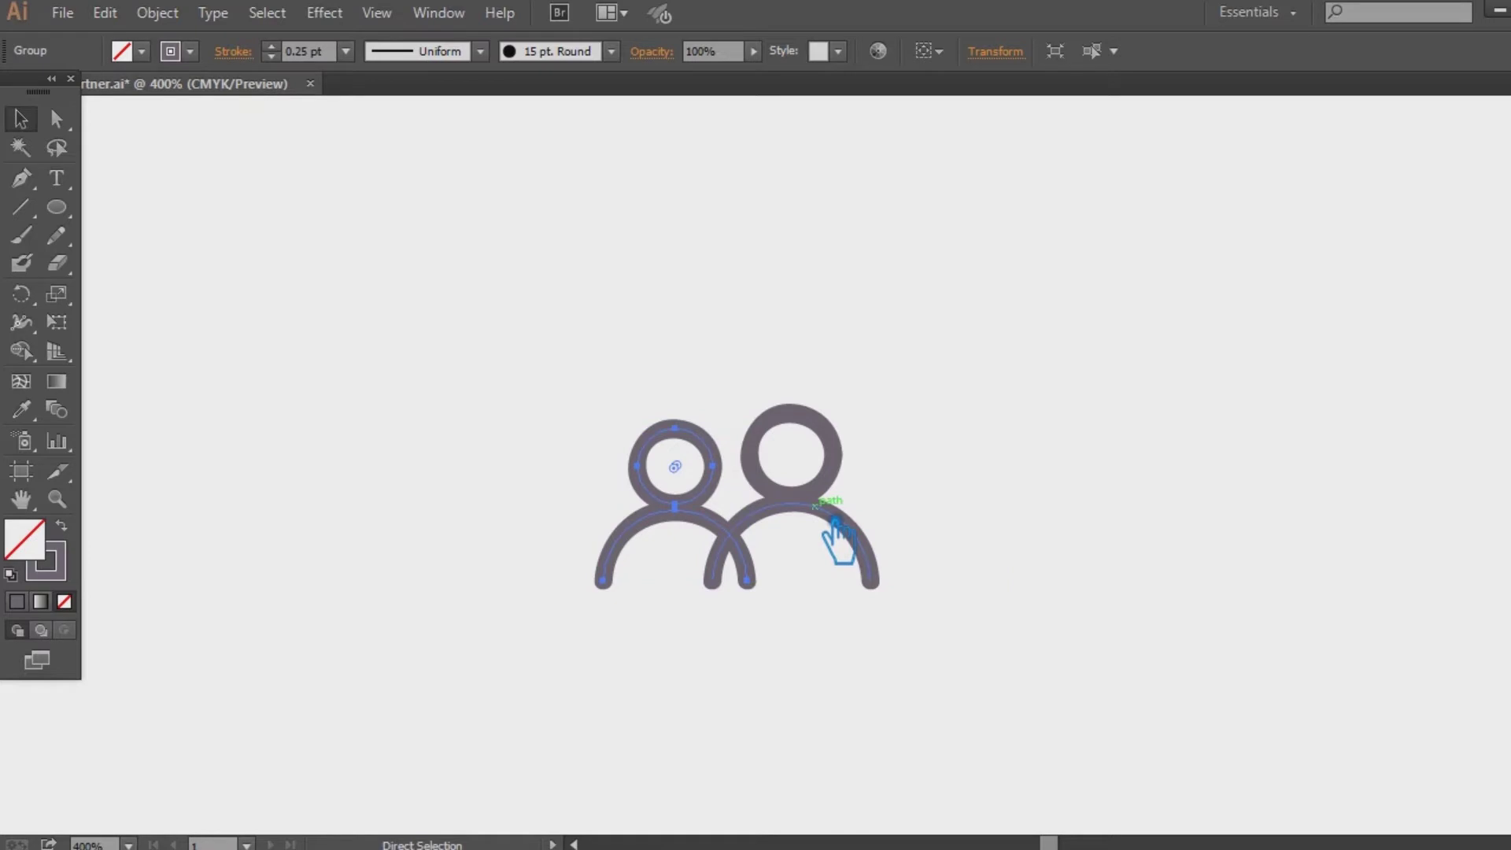
click(675, 634)
drag(730, 518, 923, 534)
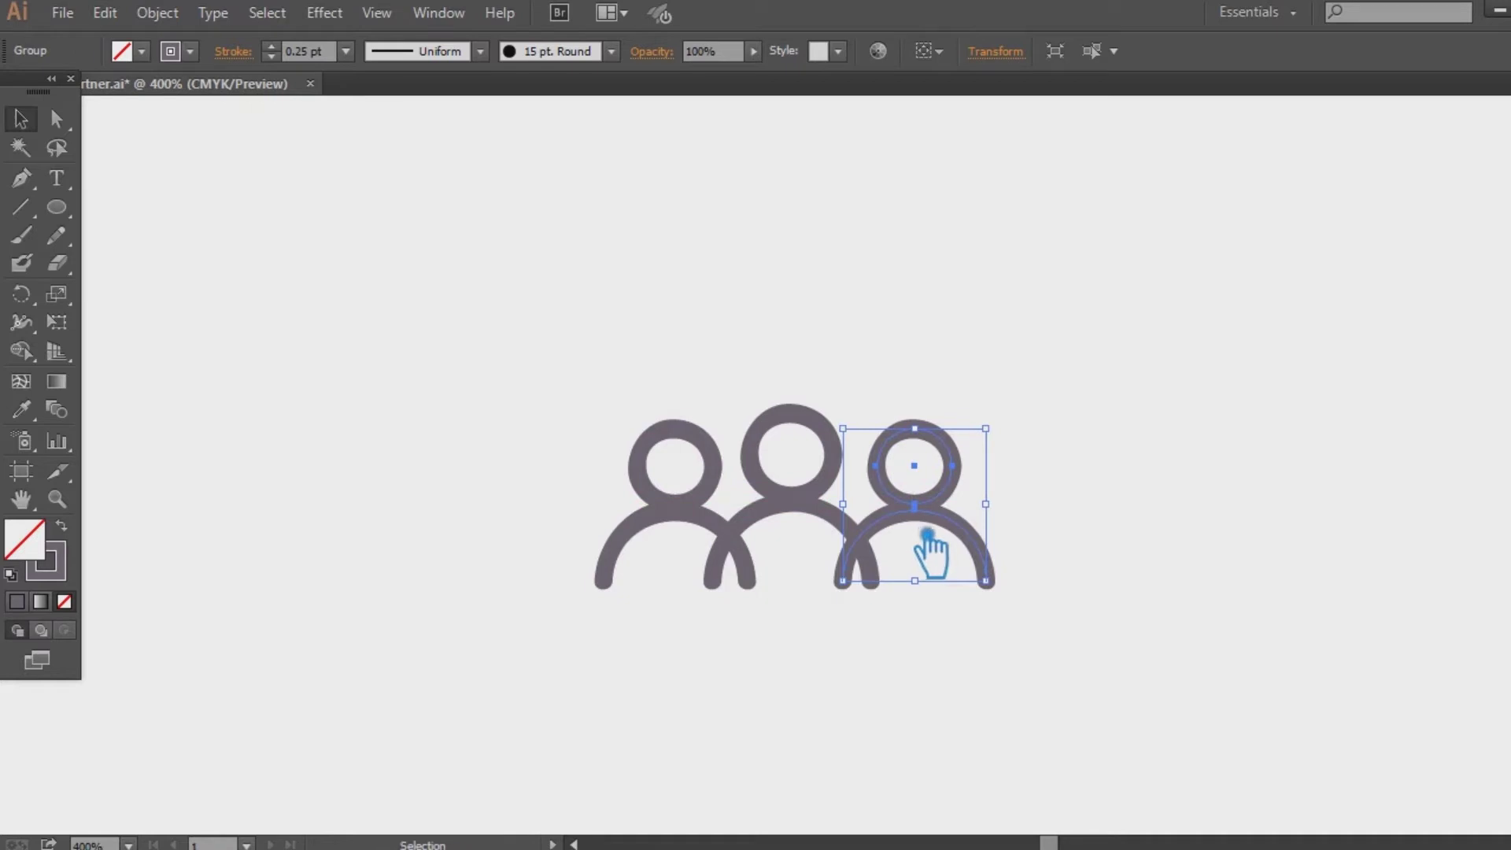
key(Left)
shift+click(696, 510)
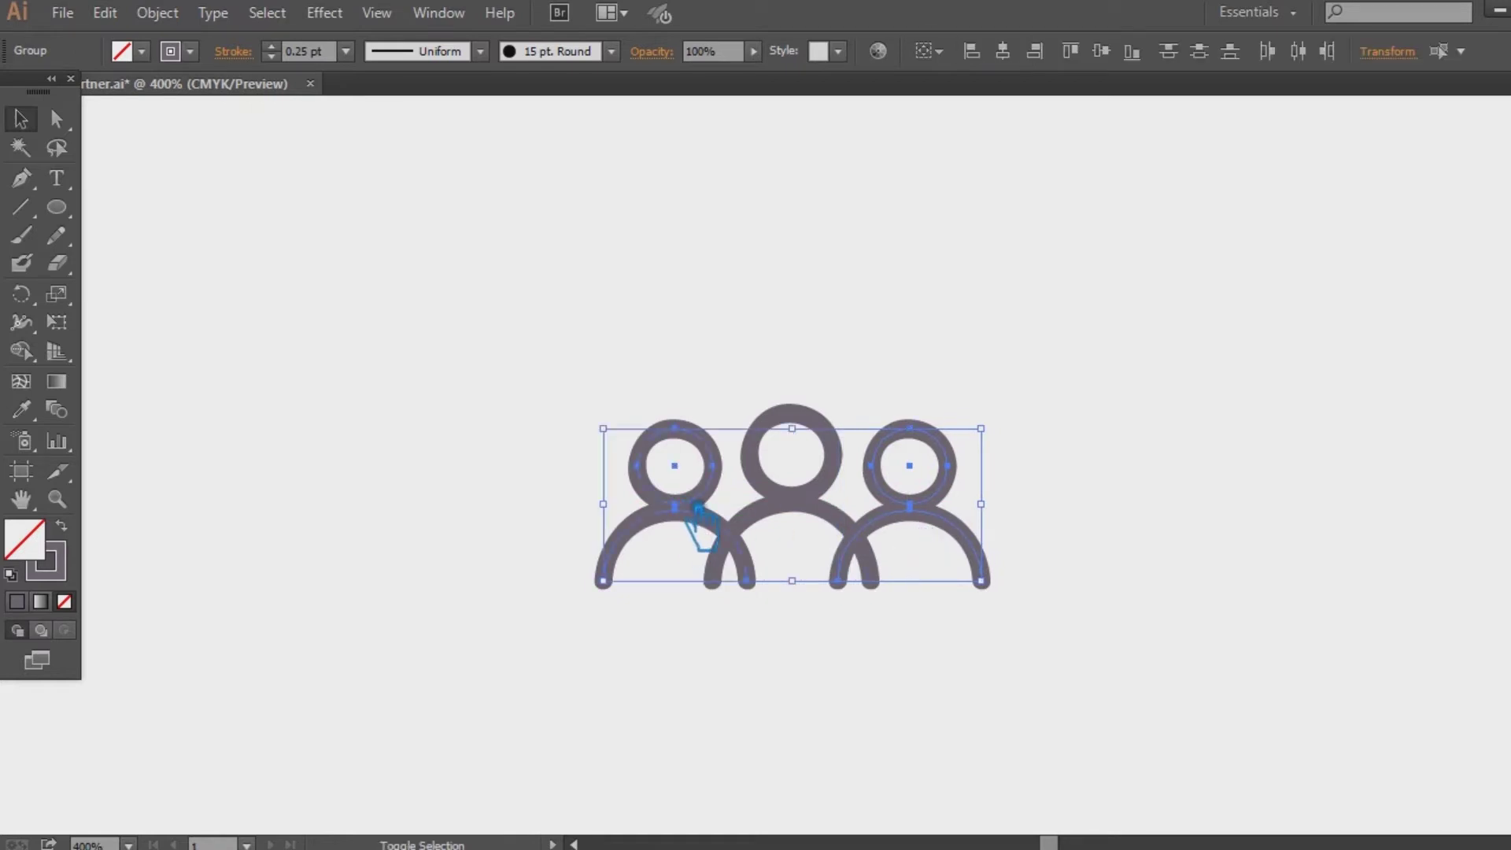
shift+click(830, 521)
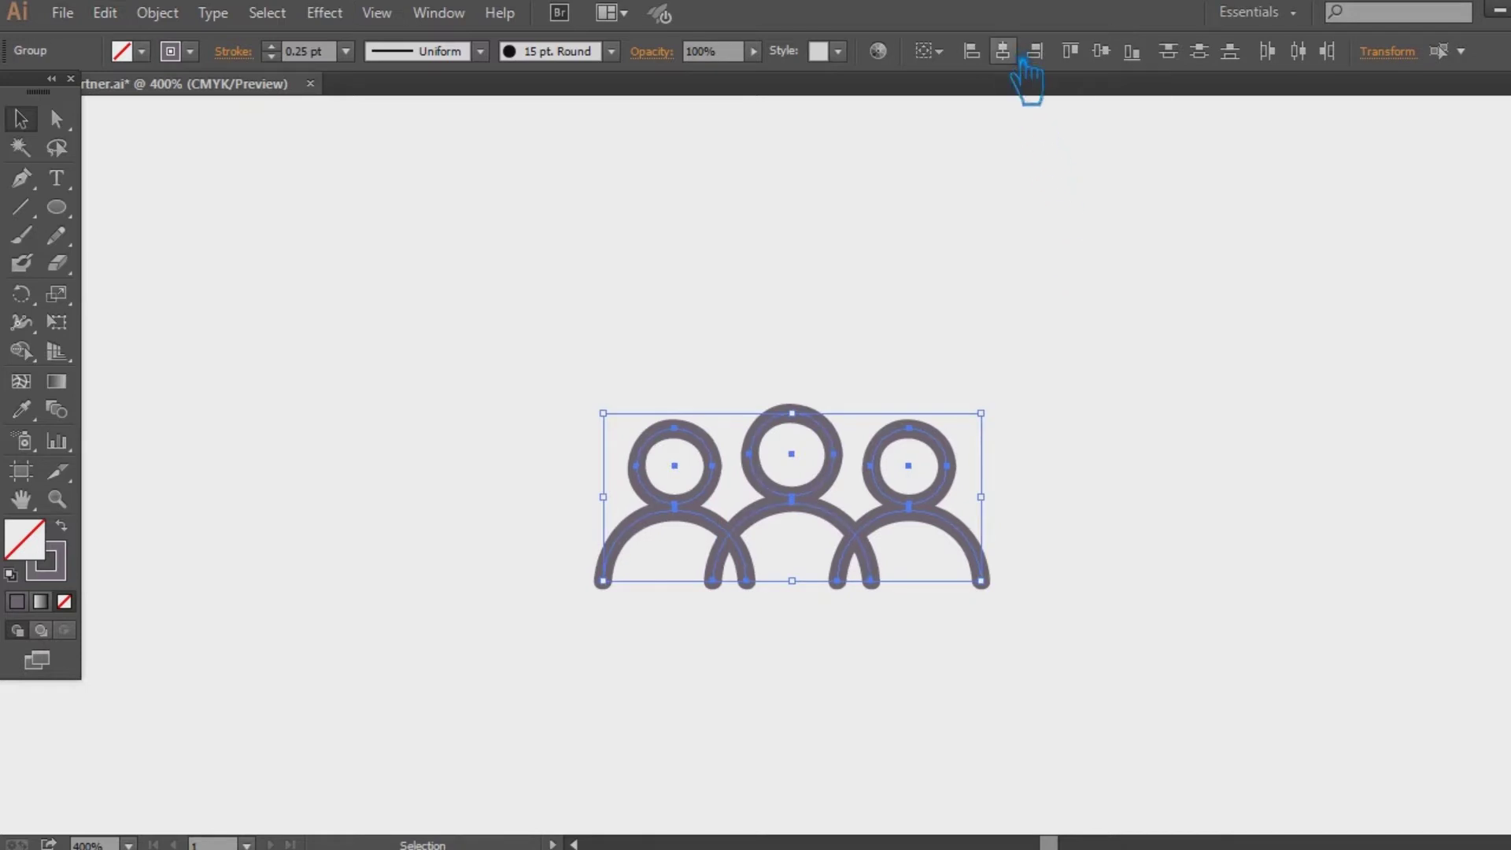
click(1192, 435)
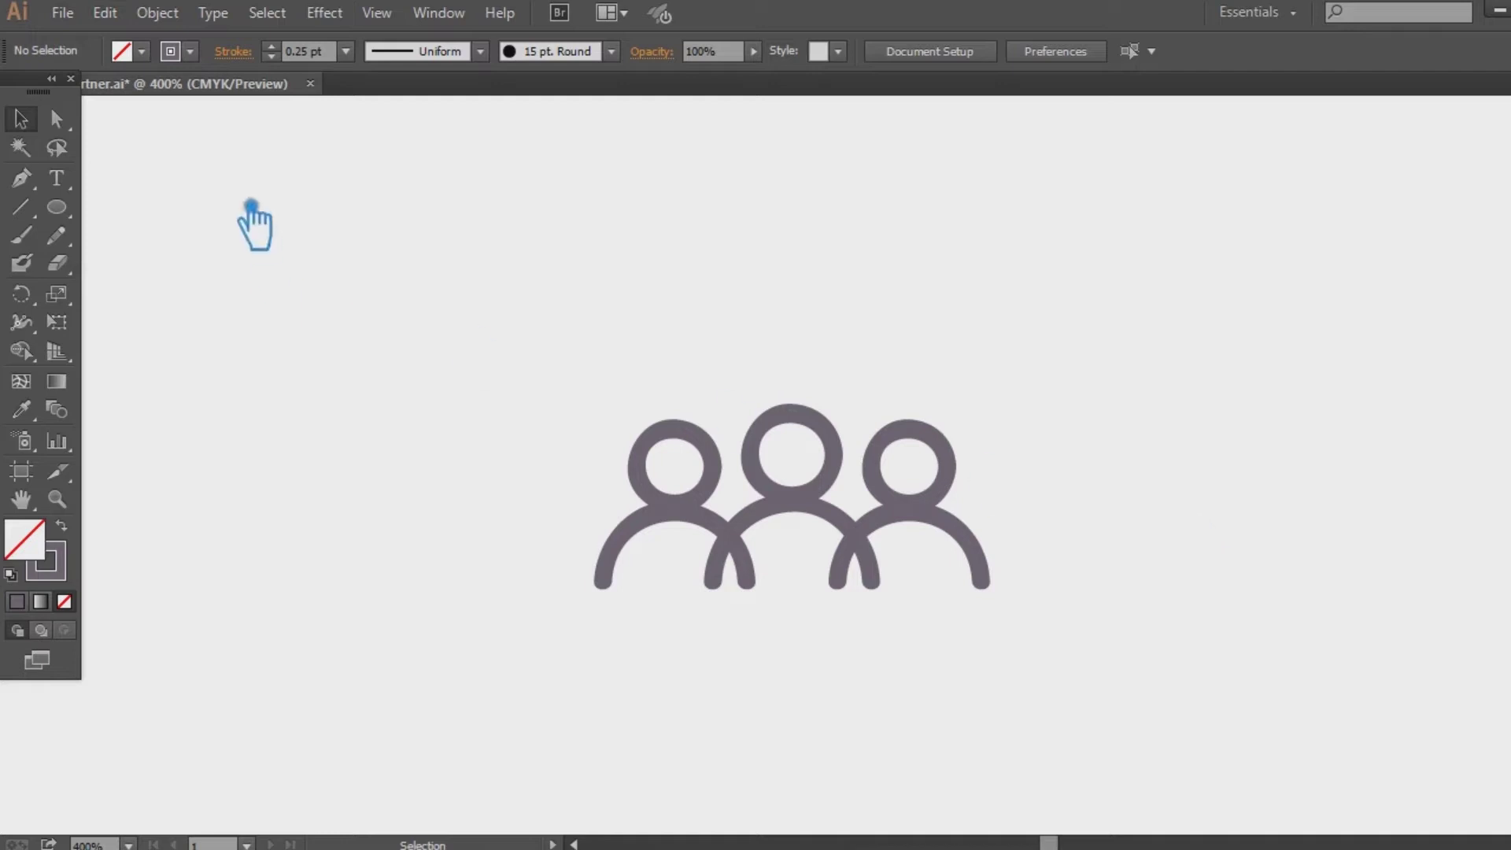
drag(57, 207, 138, 236)
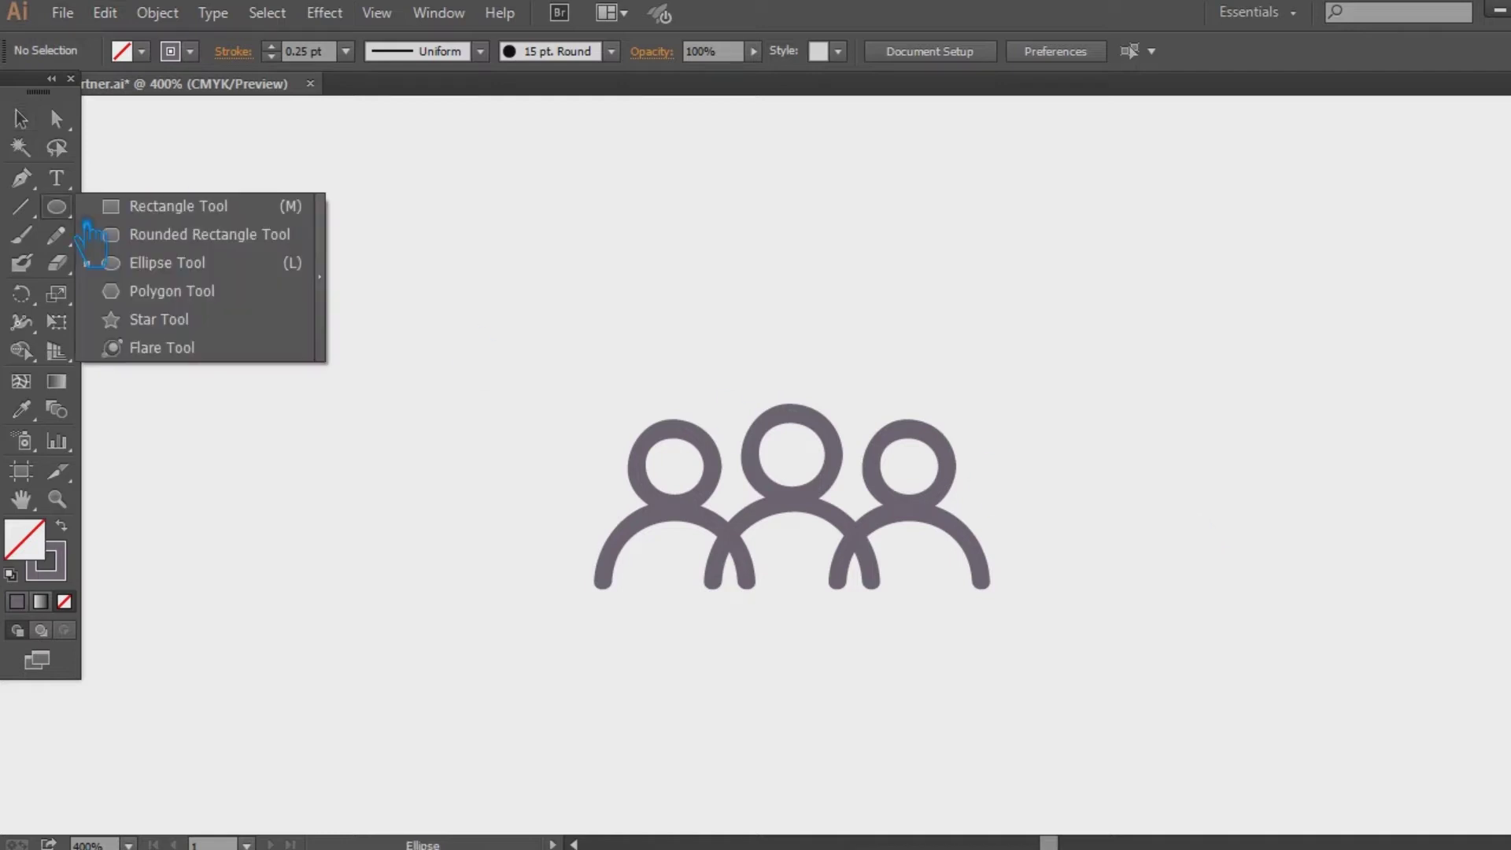
Draw a small ellipse loop under the left overlap with the 15 pt. Round brush
click(177, 268)
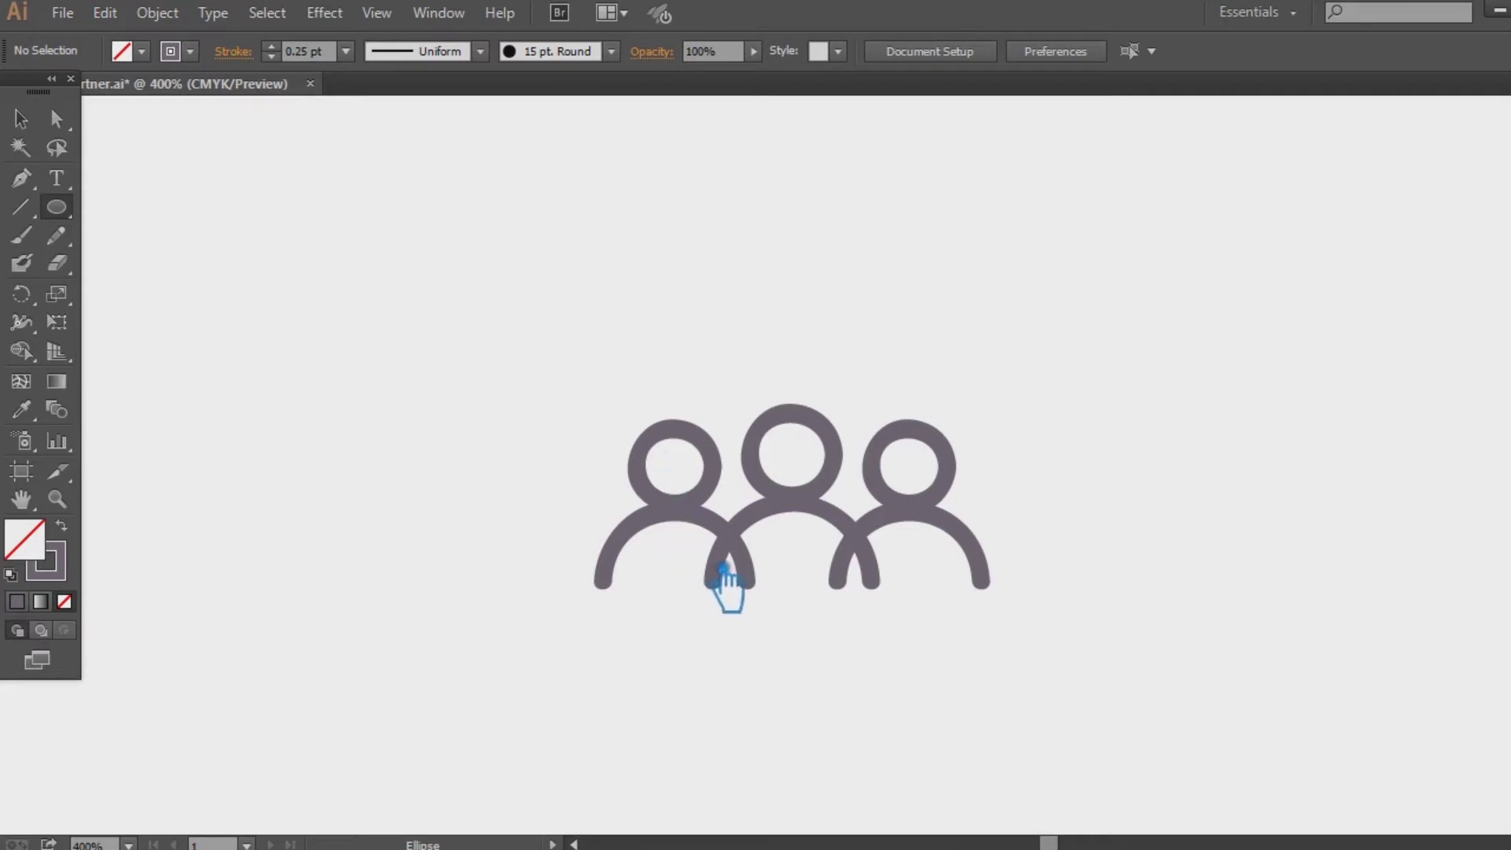
drag(712, 553, 746, 622)
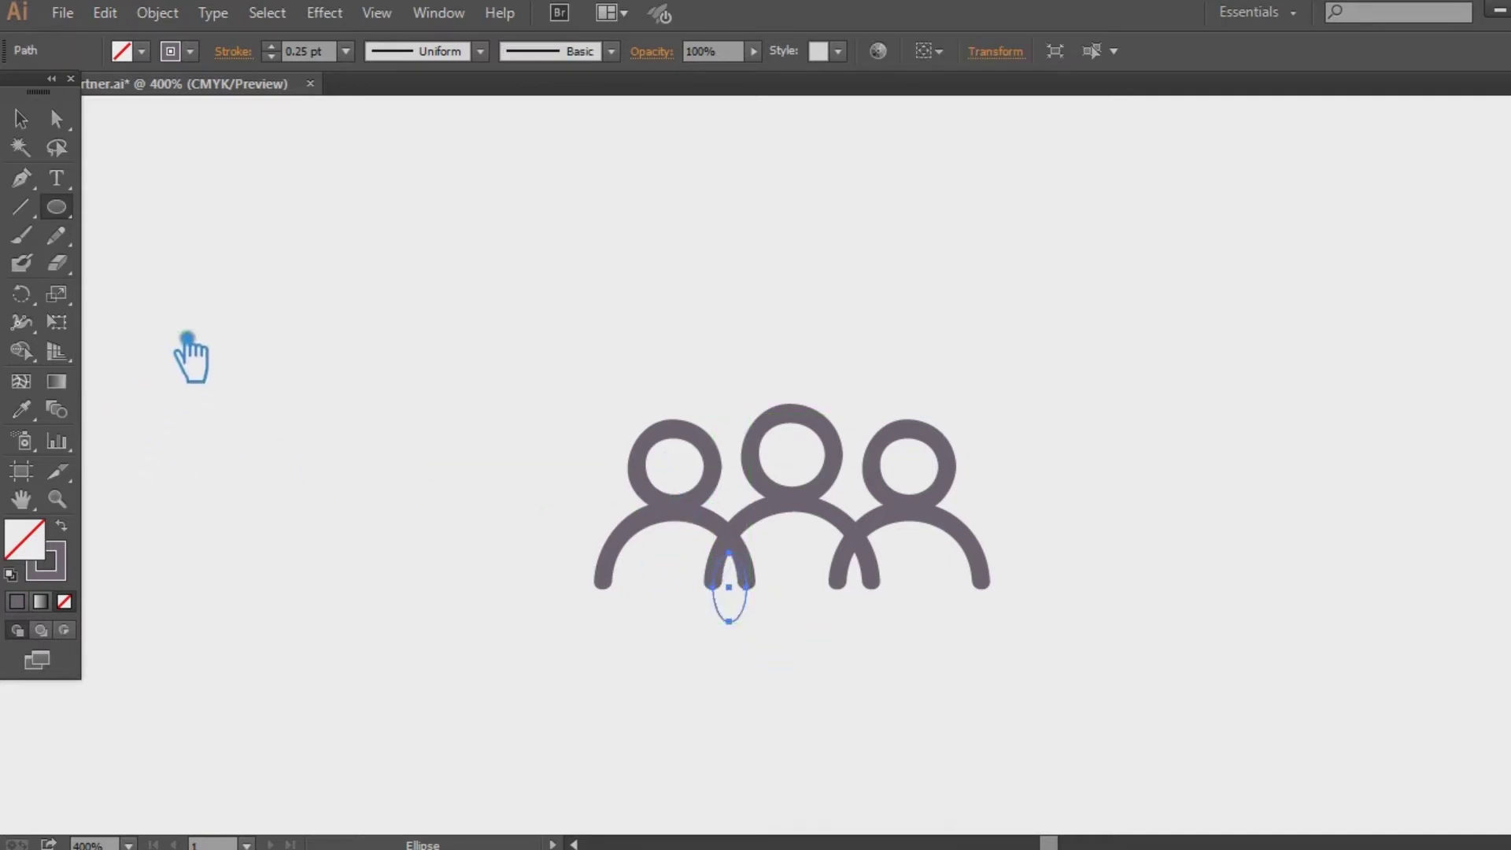
click(611, 51)
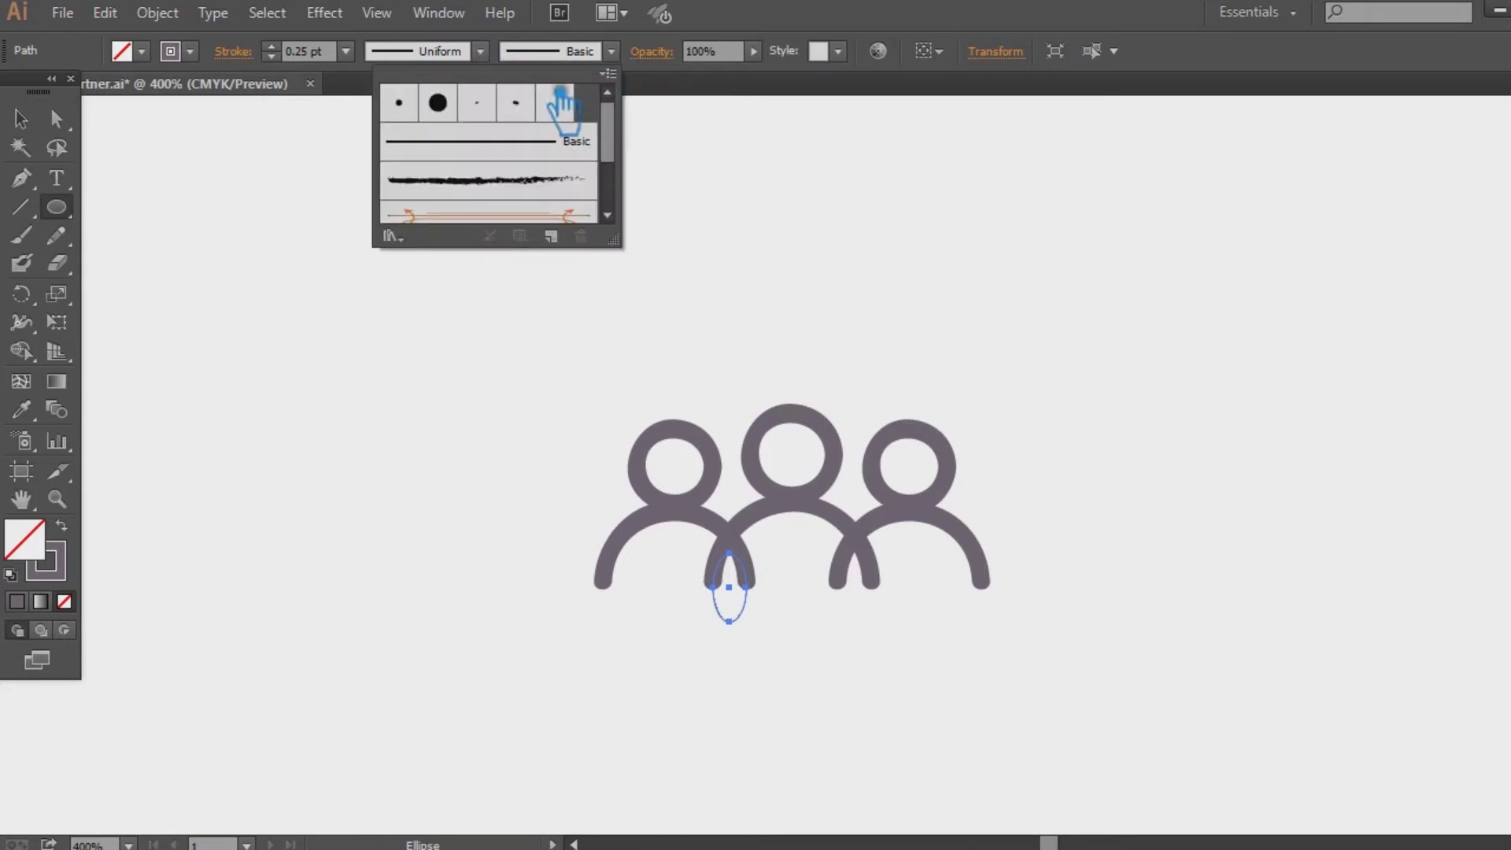
click(457, 103)
click(345, 51)
click(379, 73)
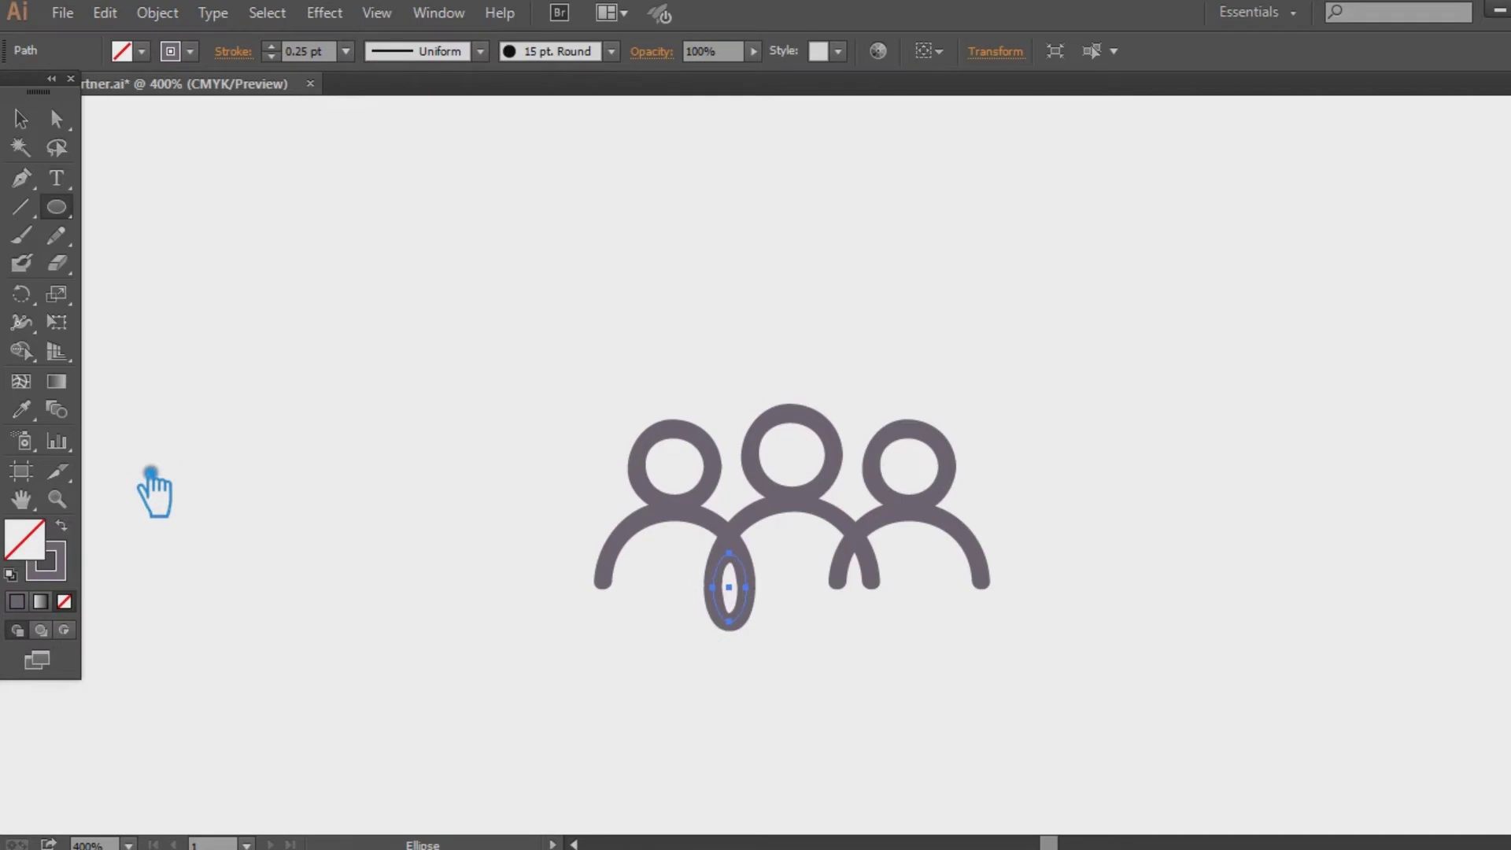
click(20, 119)
click(1121, 372)
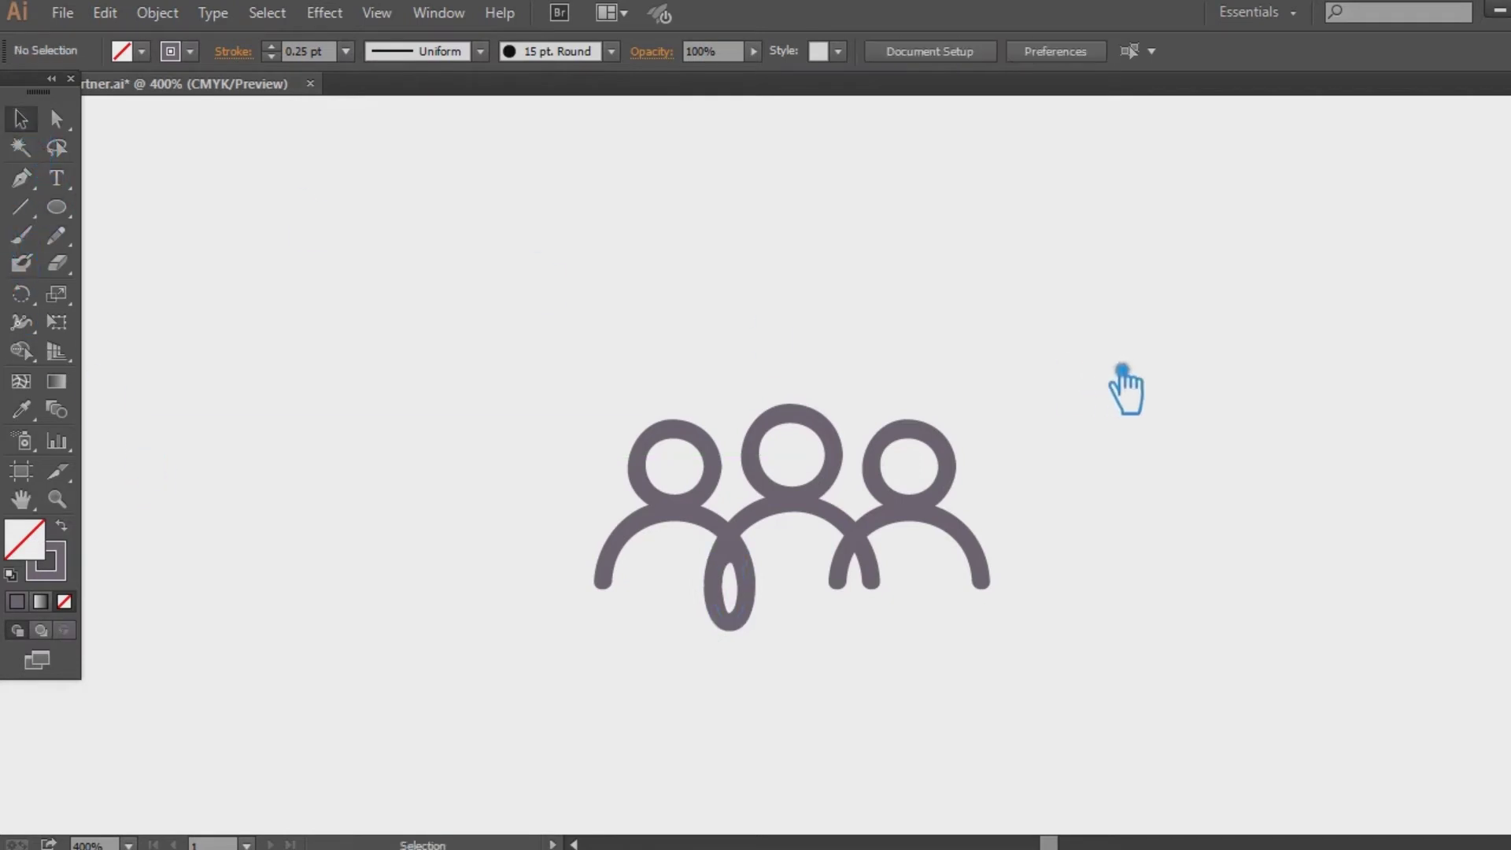
Copy the loop to sit under the right overlap
click(756, 579)
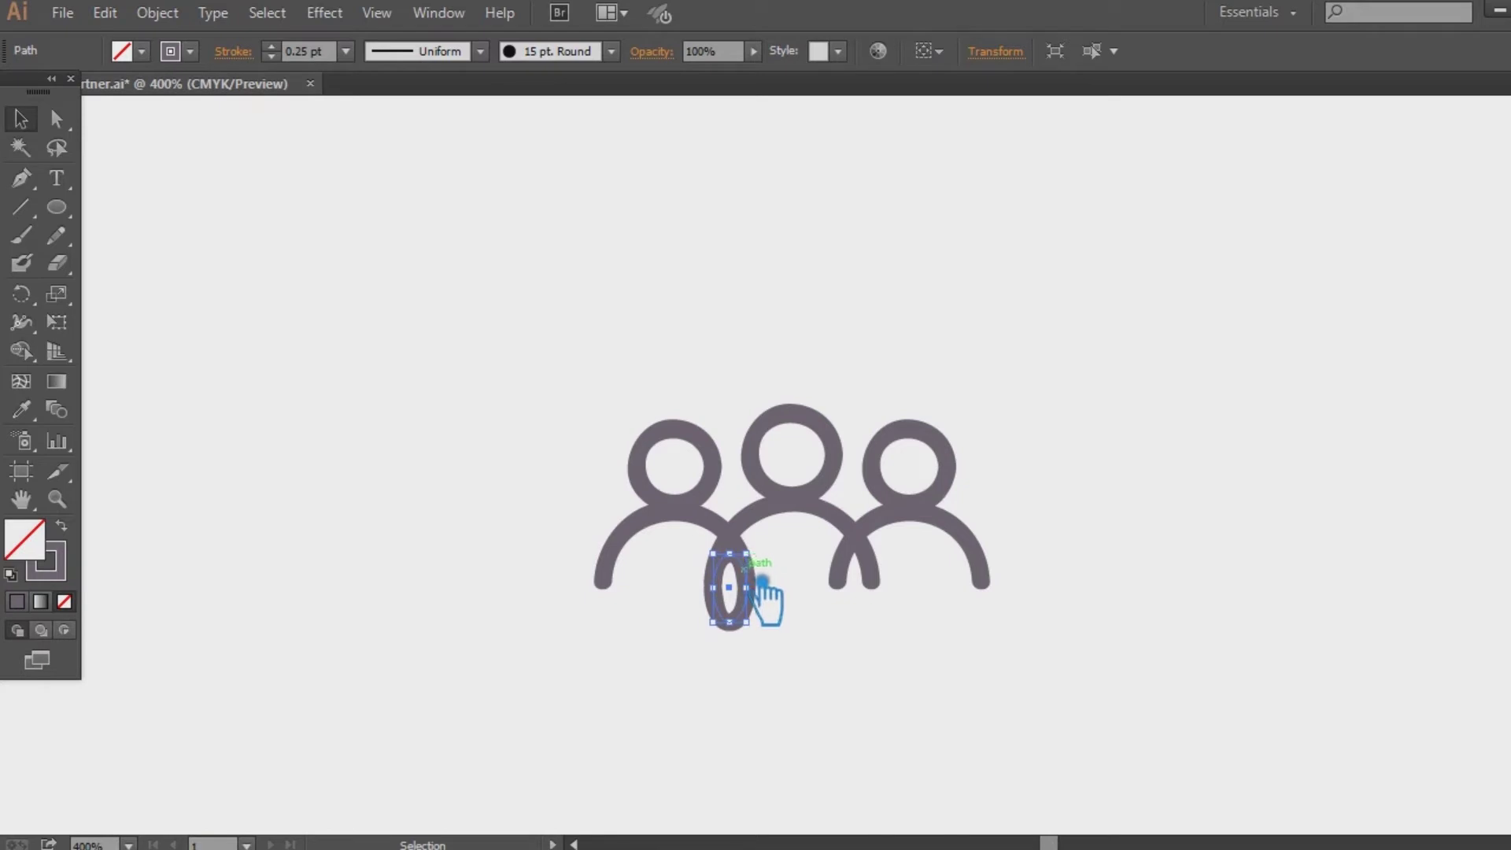
key(a)
click(854, 728)
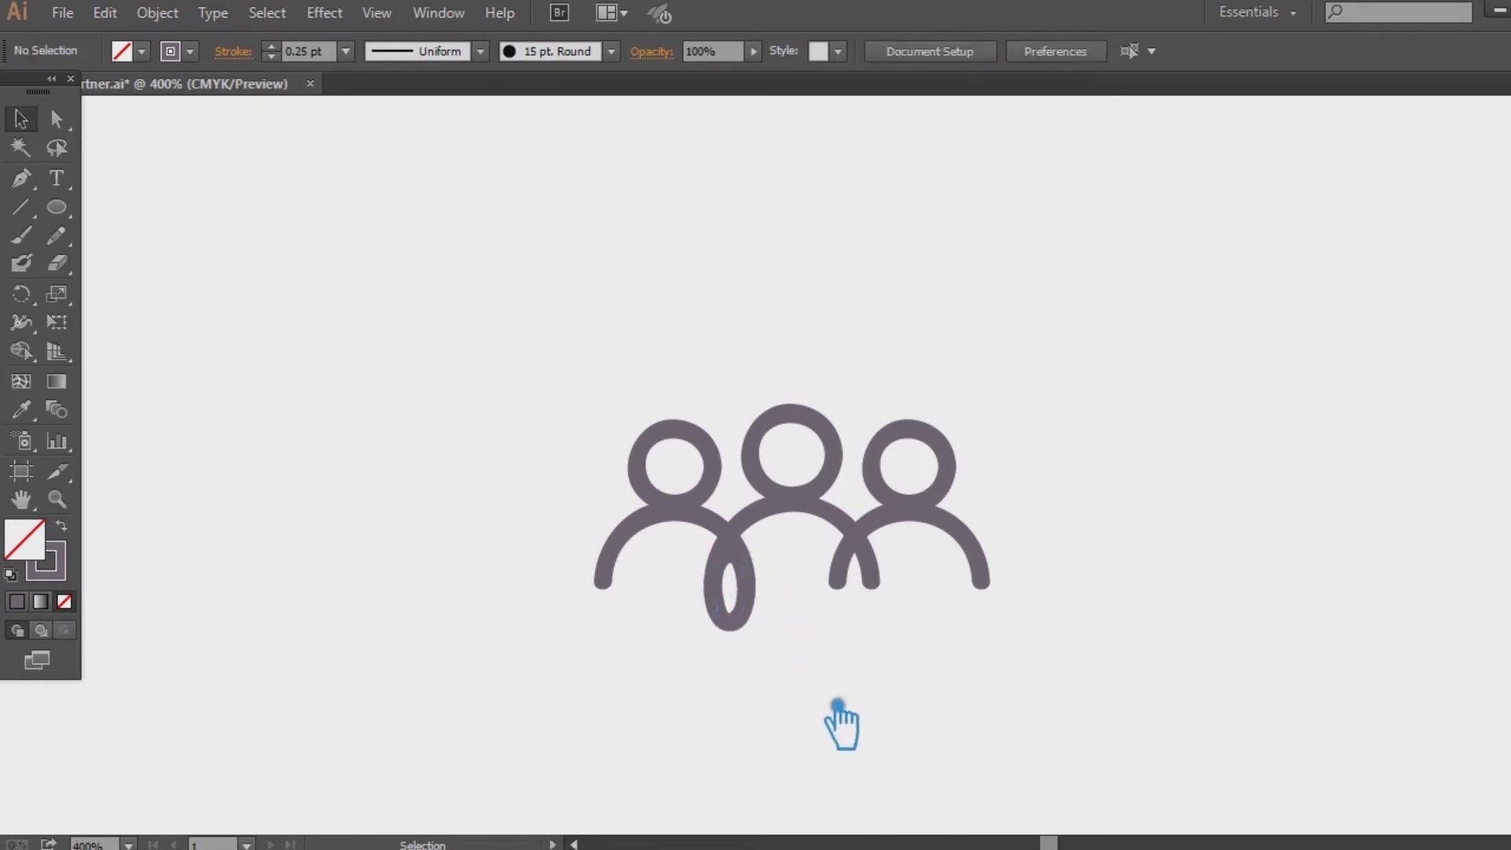
drag(770, 600, 894, 606)
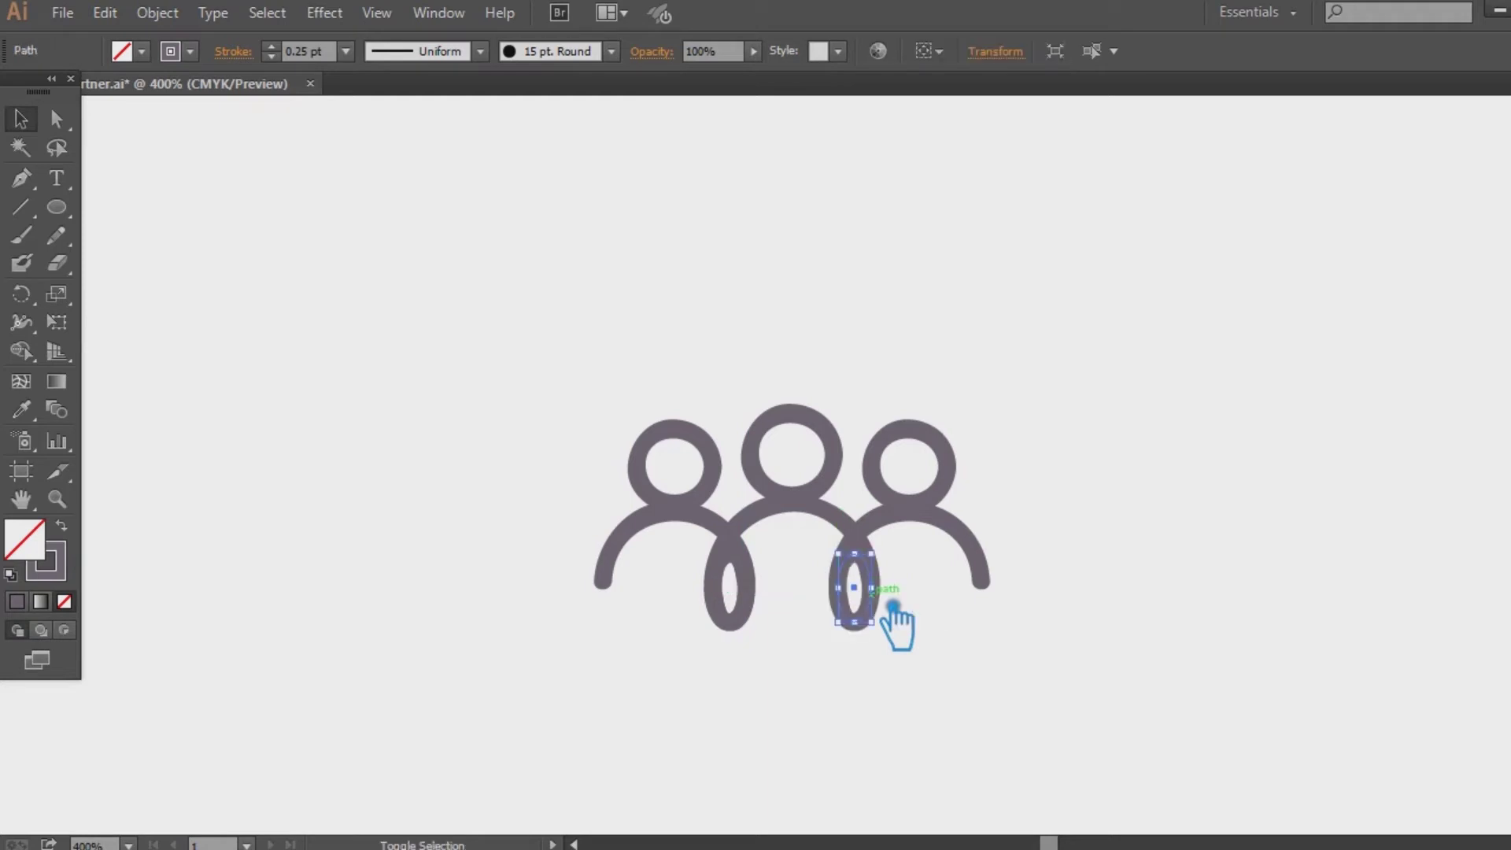
click(980, 693)
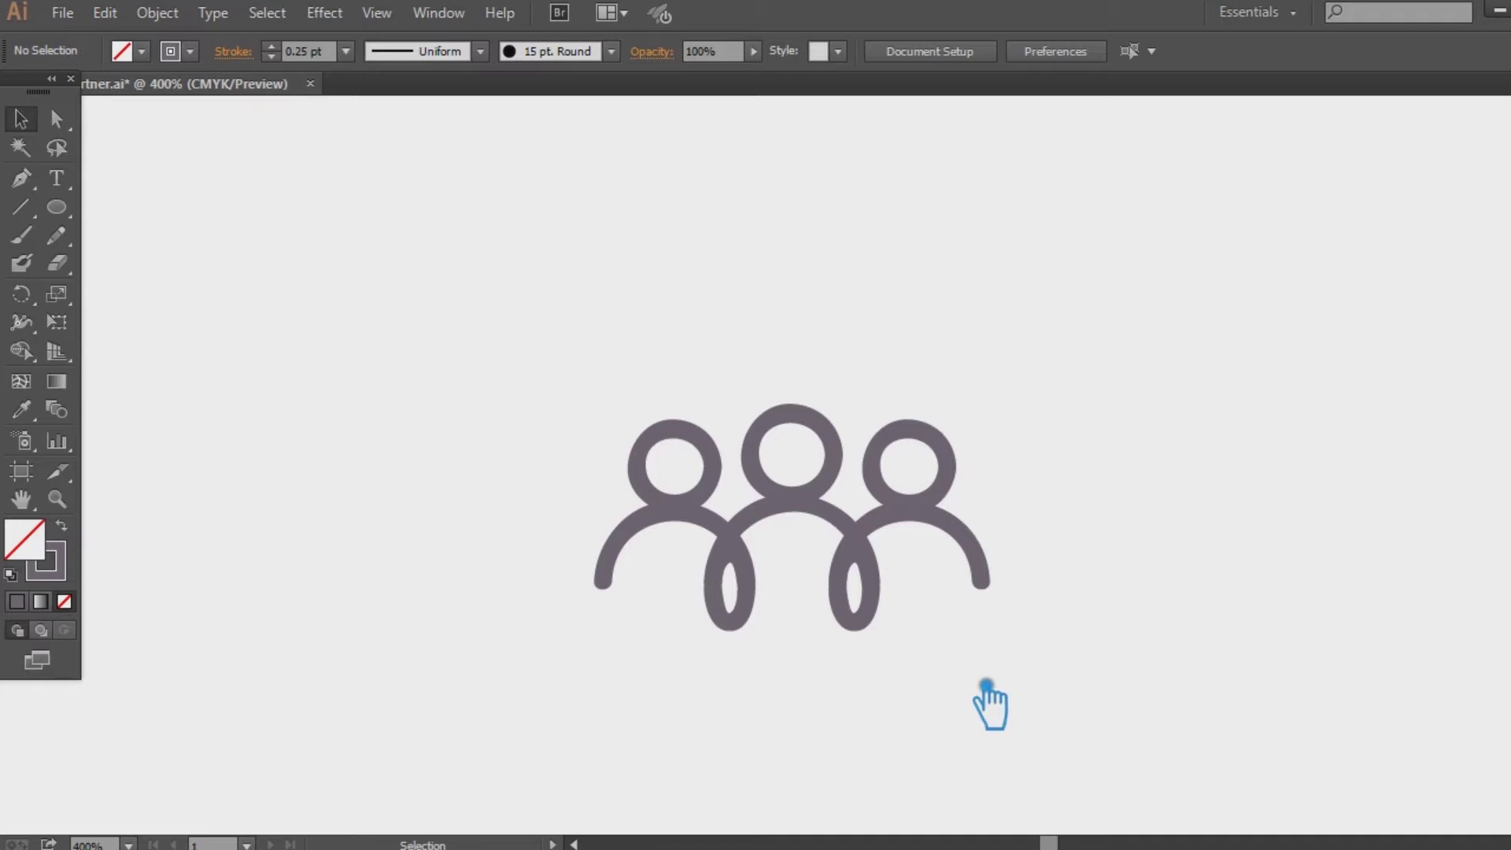
Group the two loops, nudge them up slightly, and select the whole three-figure icon
click(757, 595)
shift+click(895, 589)
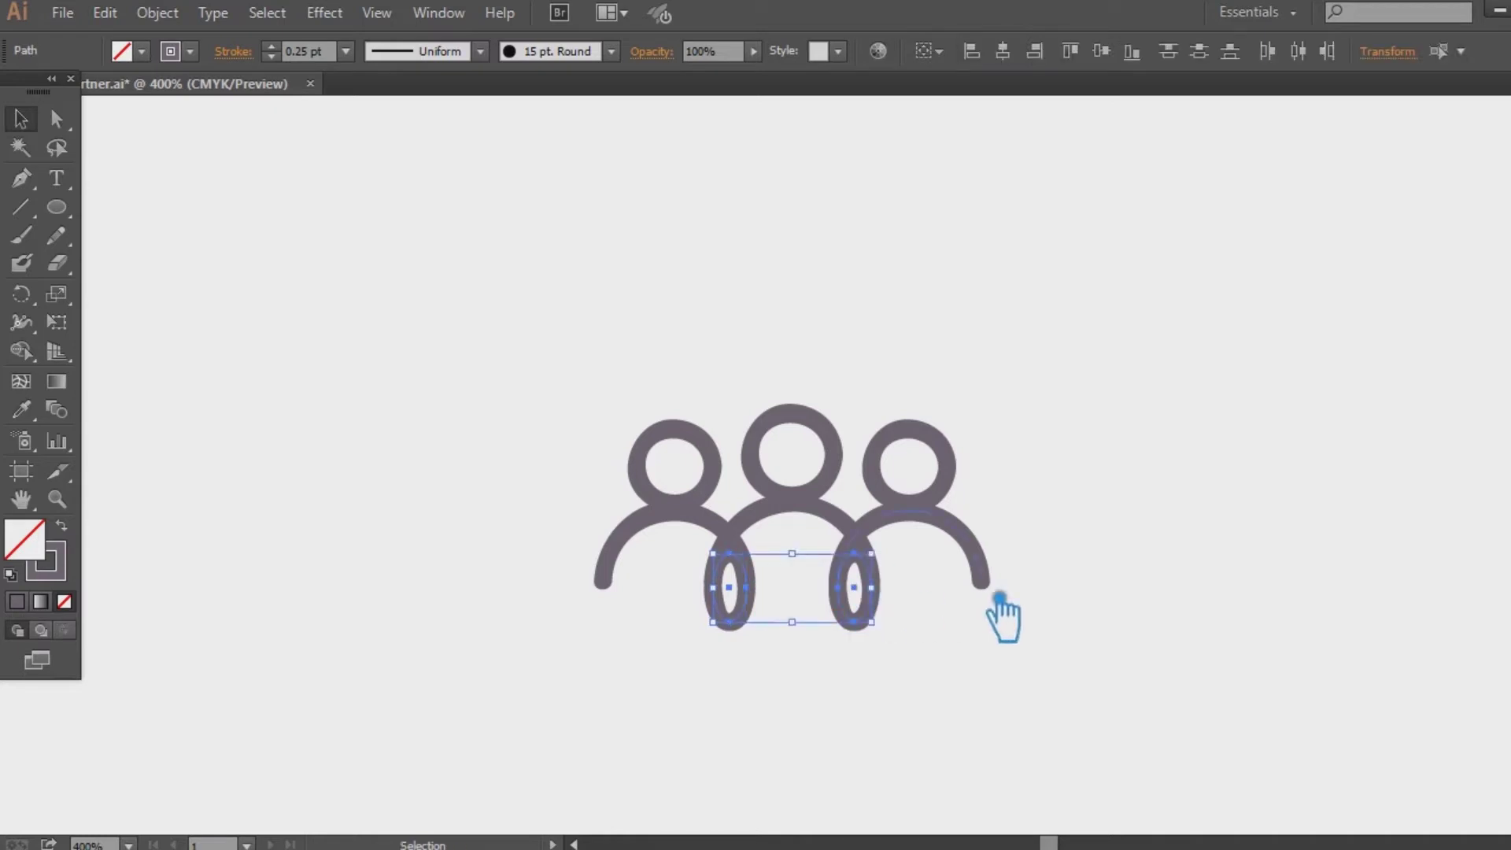
key(ctrl+g)
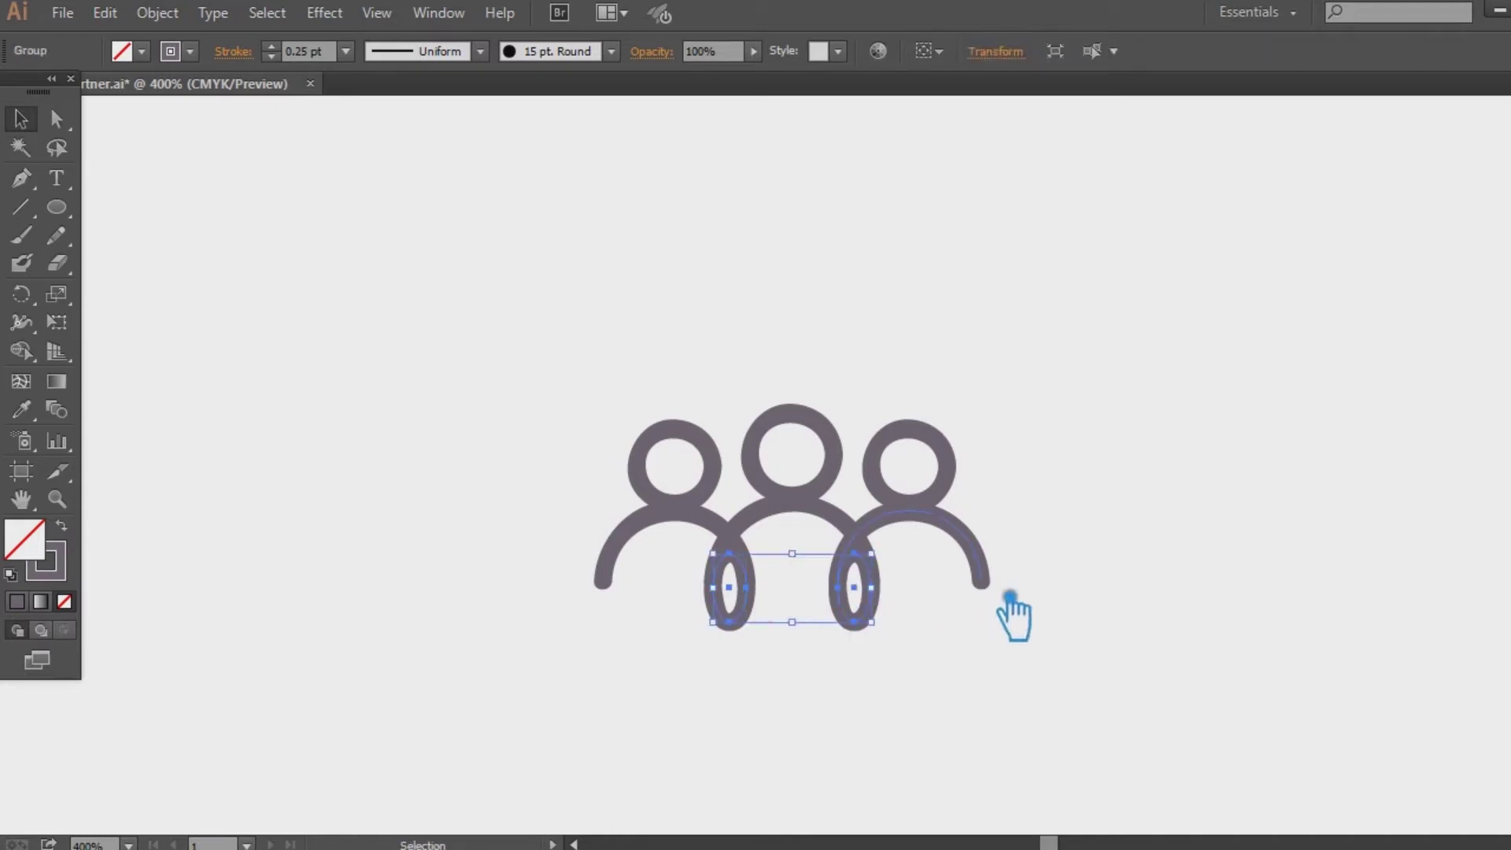
key(Up)
key(Up)
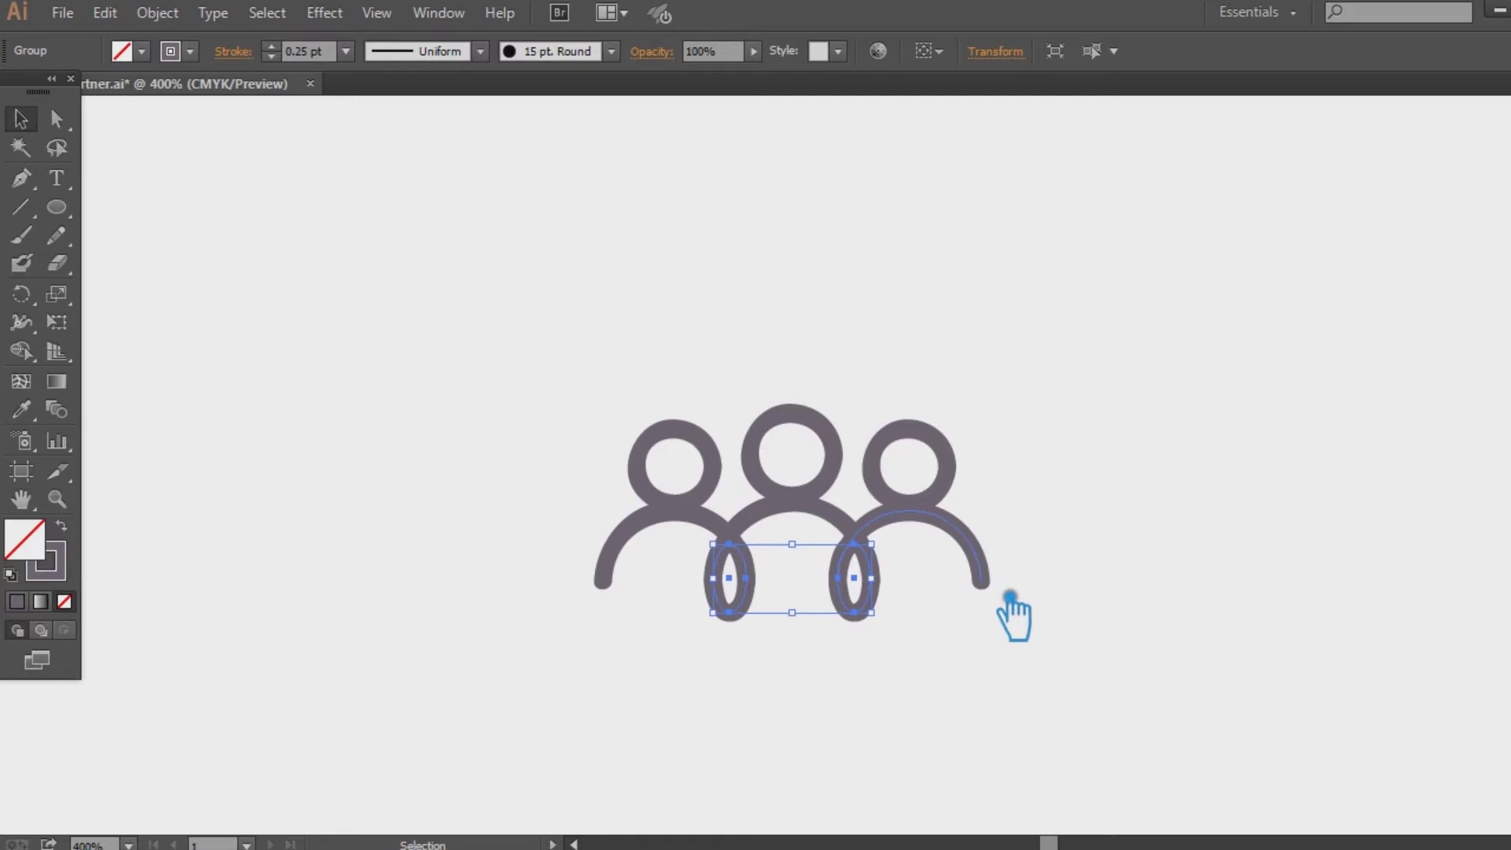
click(1159, 566)
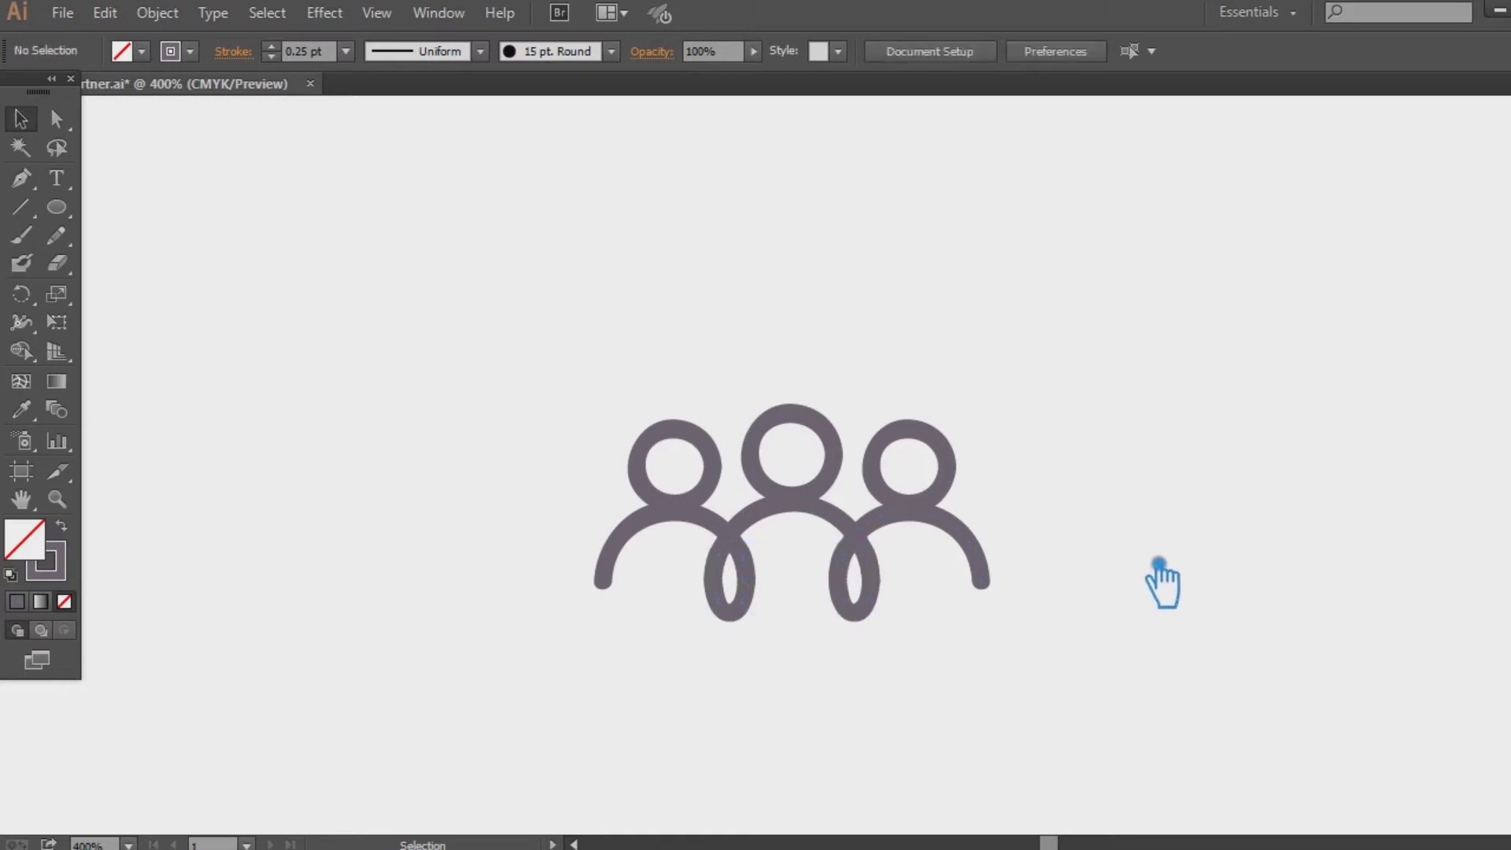
drag(1108, 711, 511, 354)
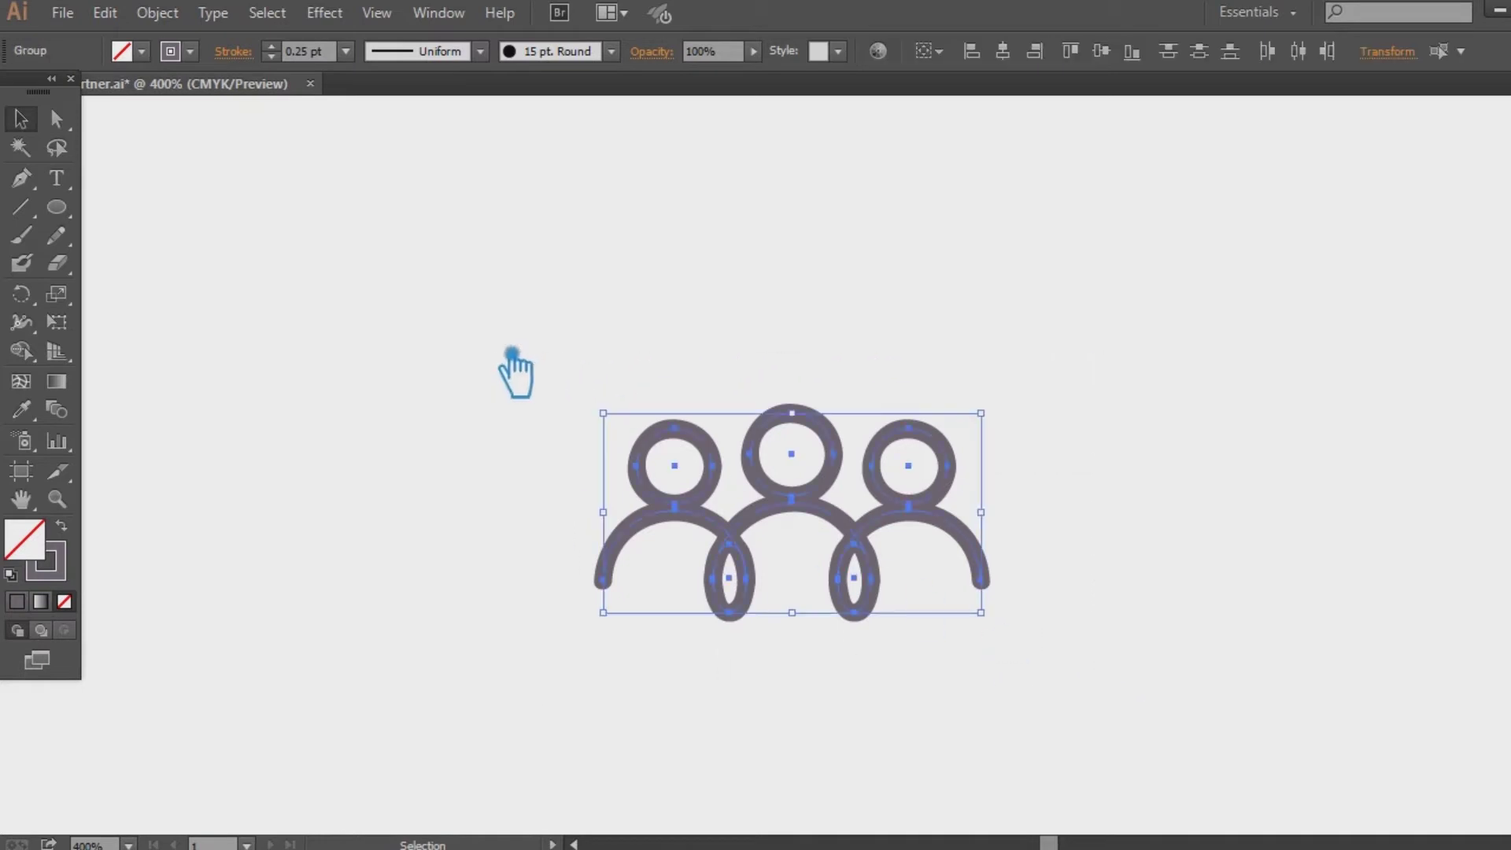
Zoom out and Alt-drag a copy of the three-figure icon onto the pasteboard
click(1240, 549)
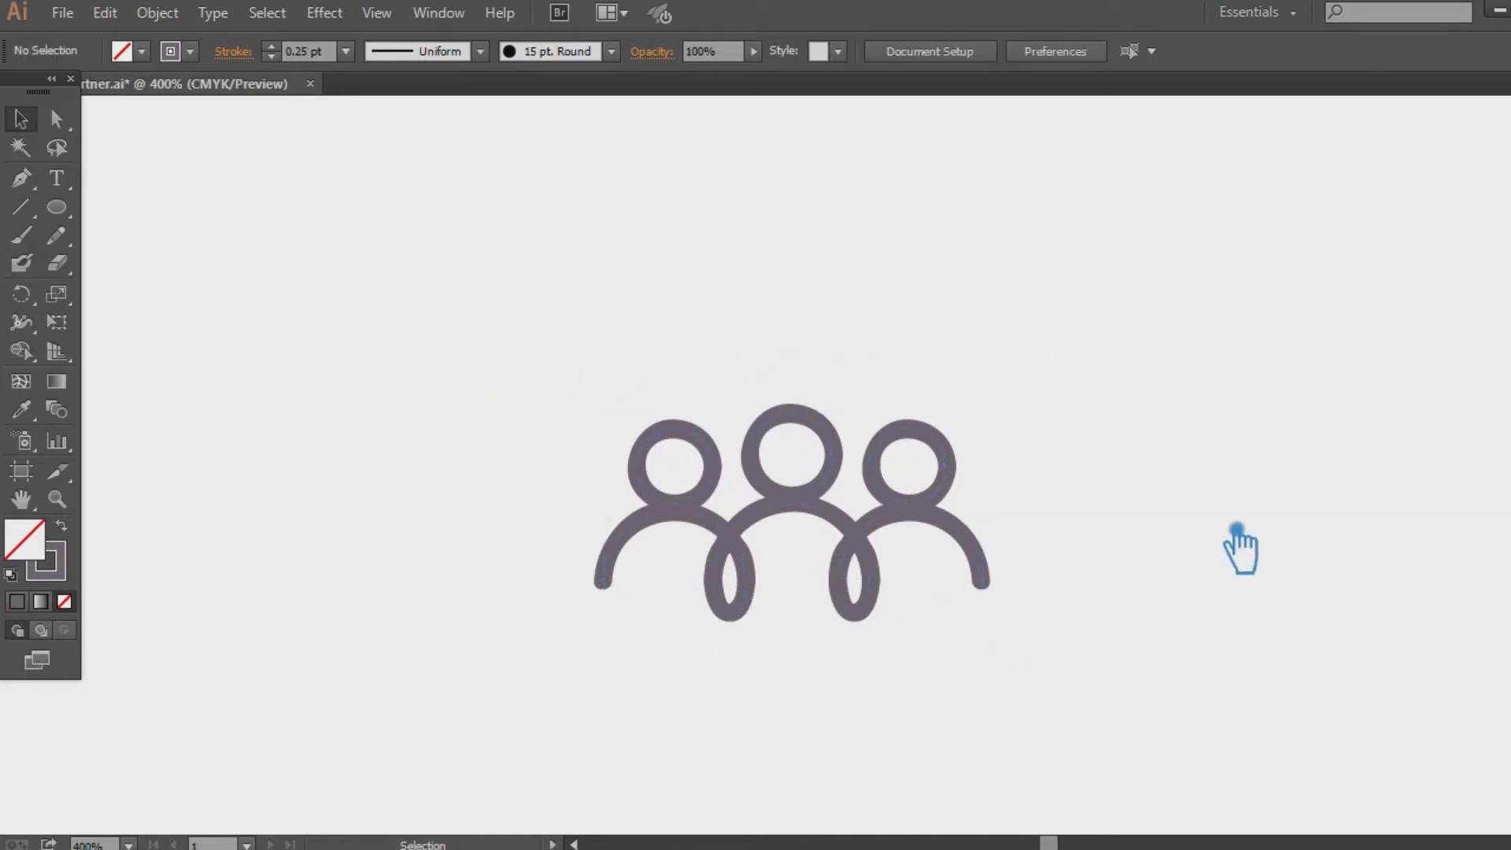
key(ctrl+minus)
key(ctrl+minus)
key(ctrl+minus)
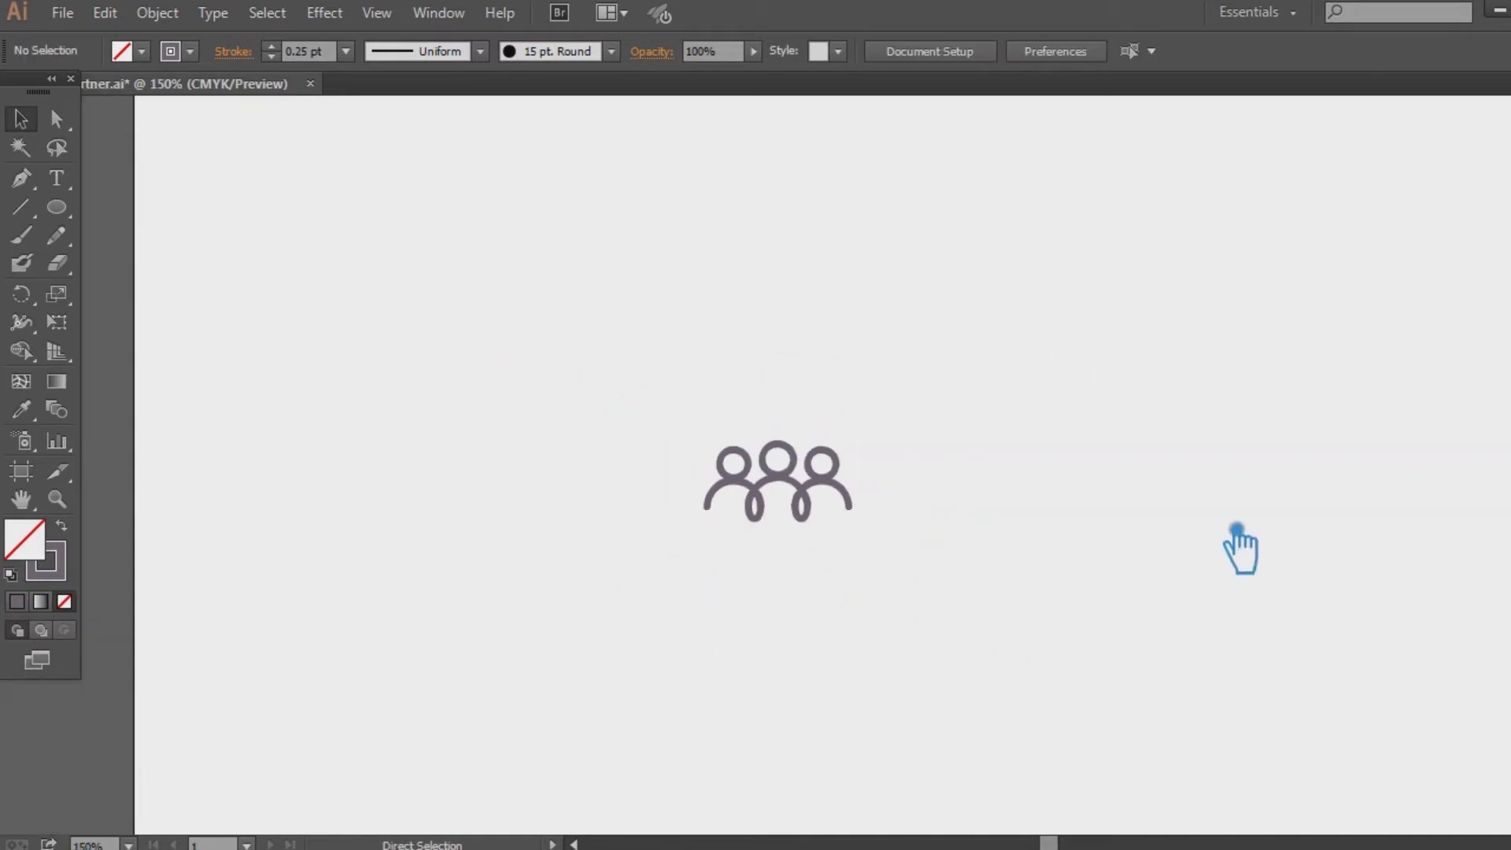
drag(976, 607, 688, 412)
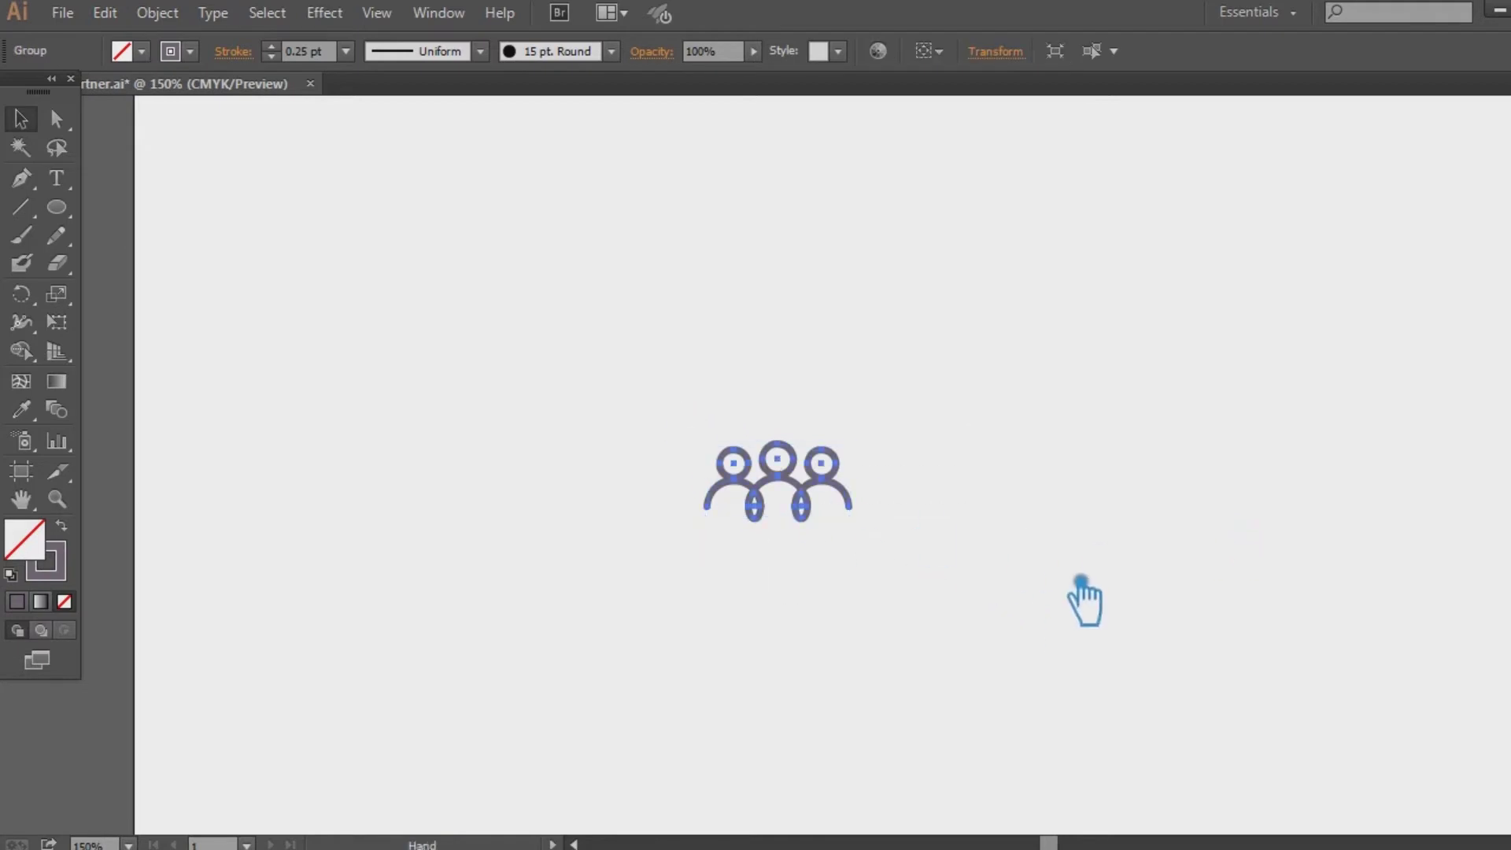
drag(1090, 607, 1480, 560)
drag(1242, 473, 272, 468)
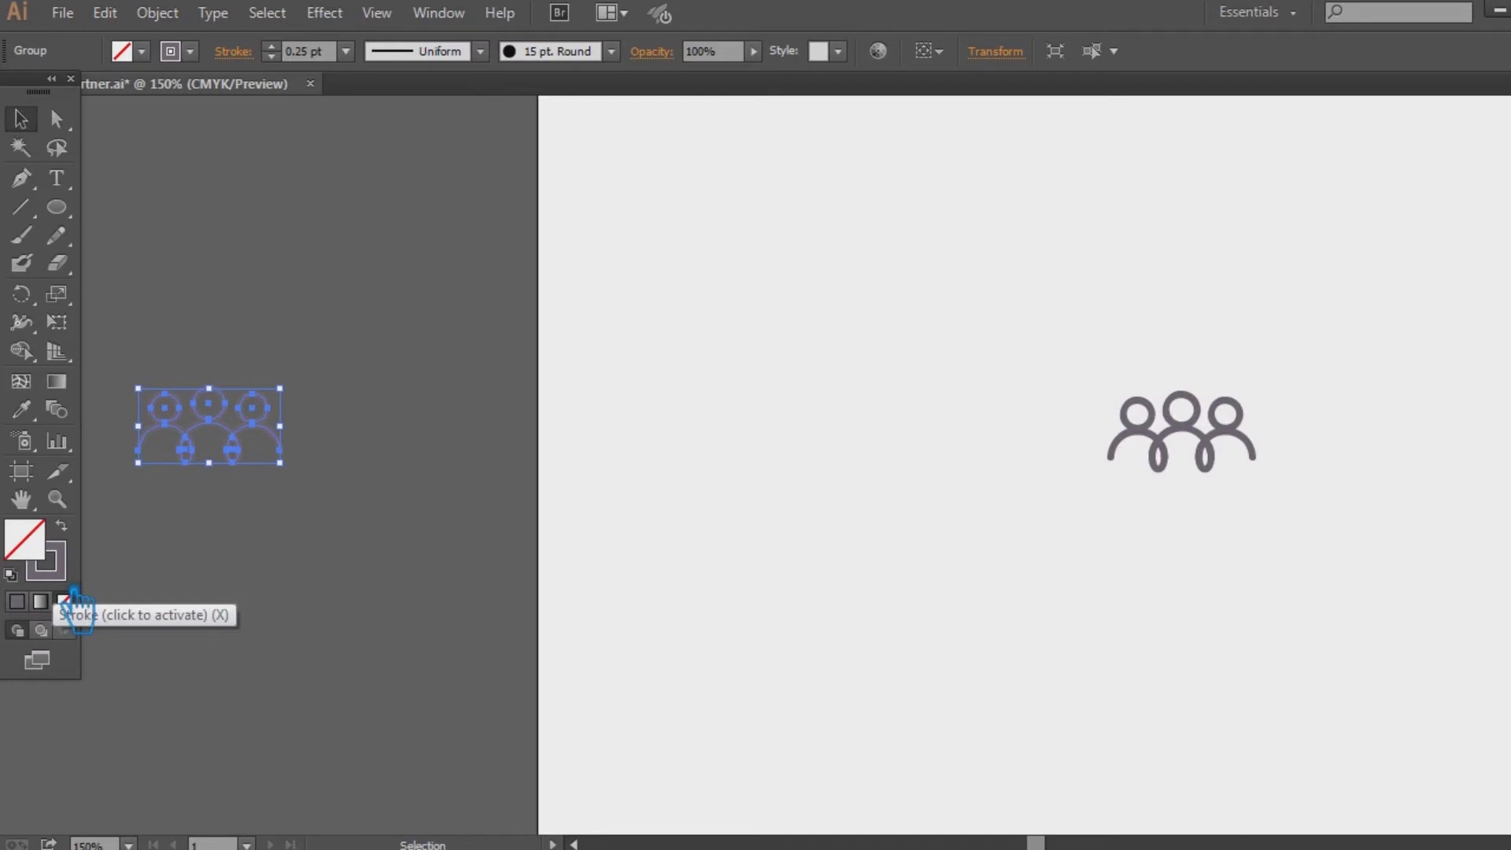
Give the pasteboard copy a purple stroke colour via the Color Picker
double_click(55, 568)
mouse_move(904, 304)
mouse_down()
mouse_move(858, 222)
mouse_move(1033, 187)
mouse_up()
click(1418, 182)
click(762, 473)
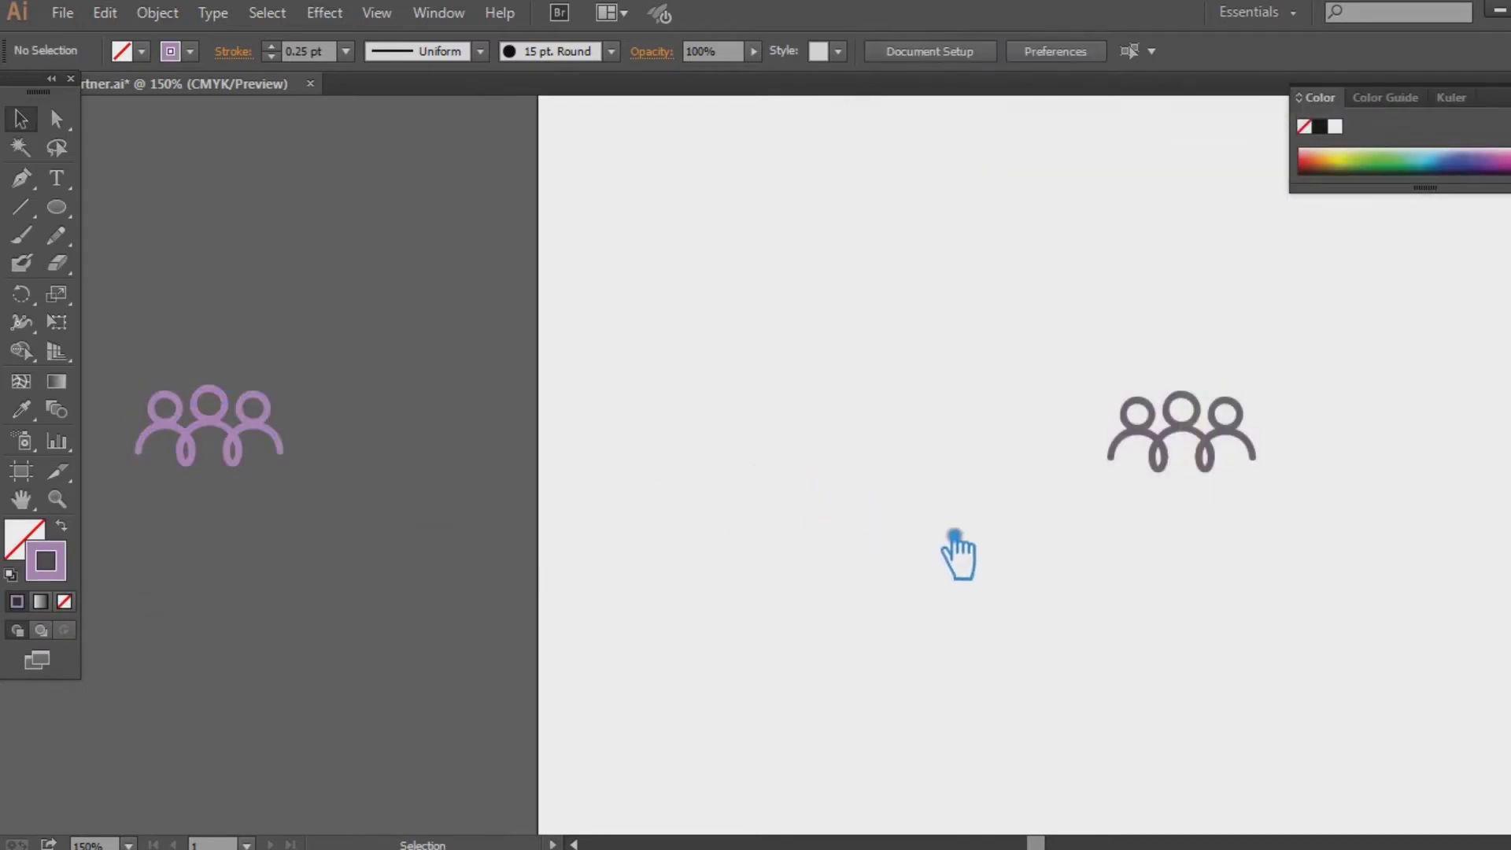
Hide the panels and zoom back in on the original three-figure icon
scroll(954, 582, right, 5)
scroll(905, 622, right, 2)
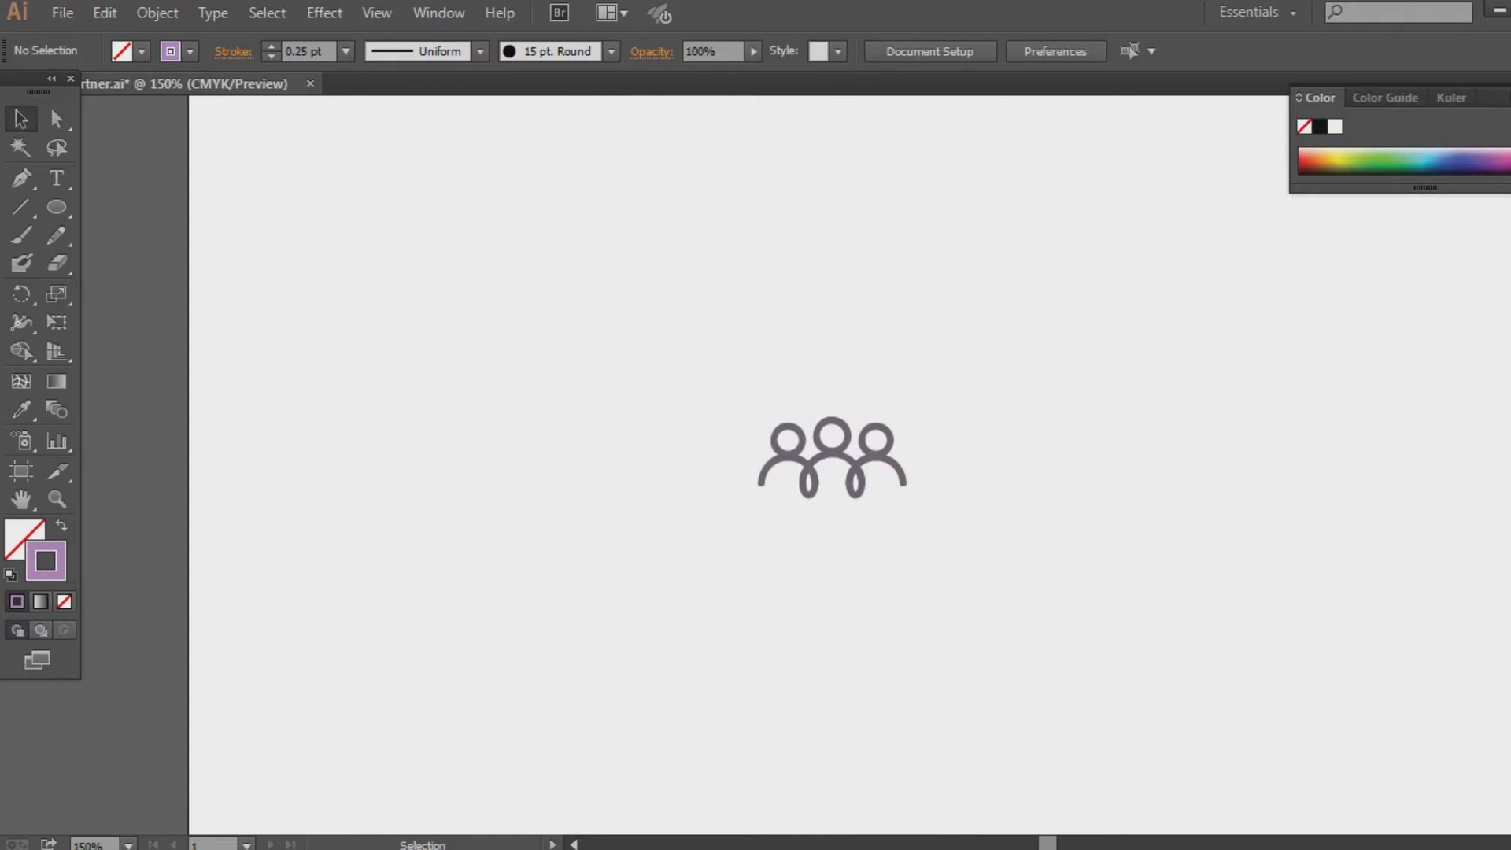
key(shift+Tab)
click(59, 499)
drag(693, 385, 977, 568)
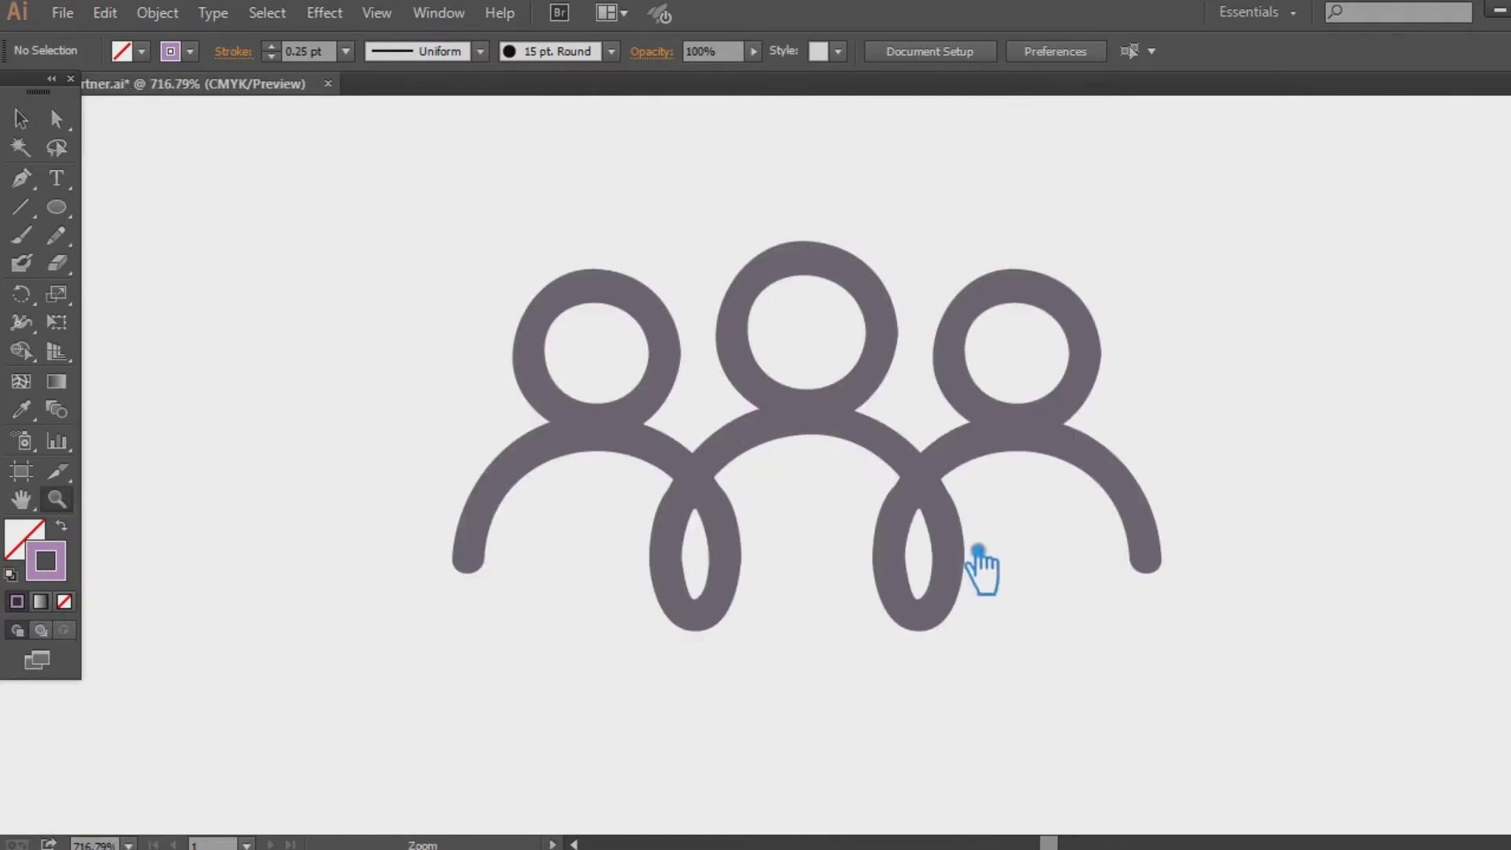
Apply Object > Expand Appearance to the selected three-figure icon, then deselect
key(v)
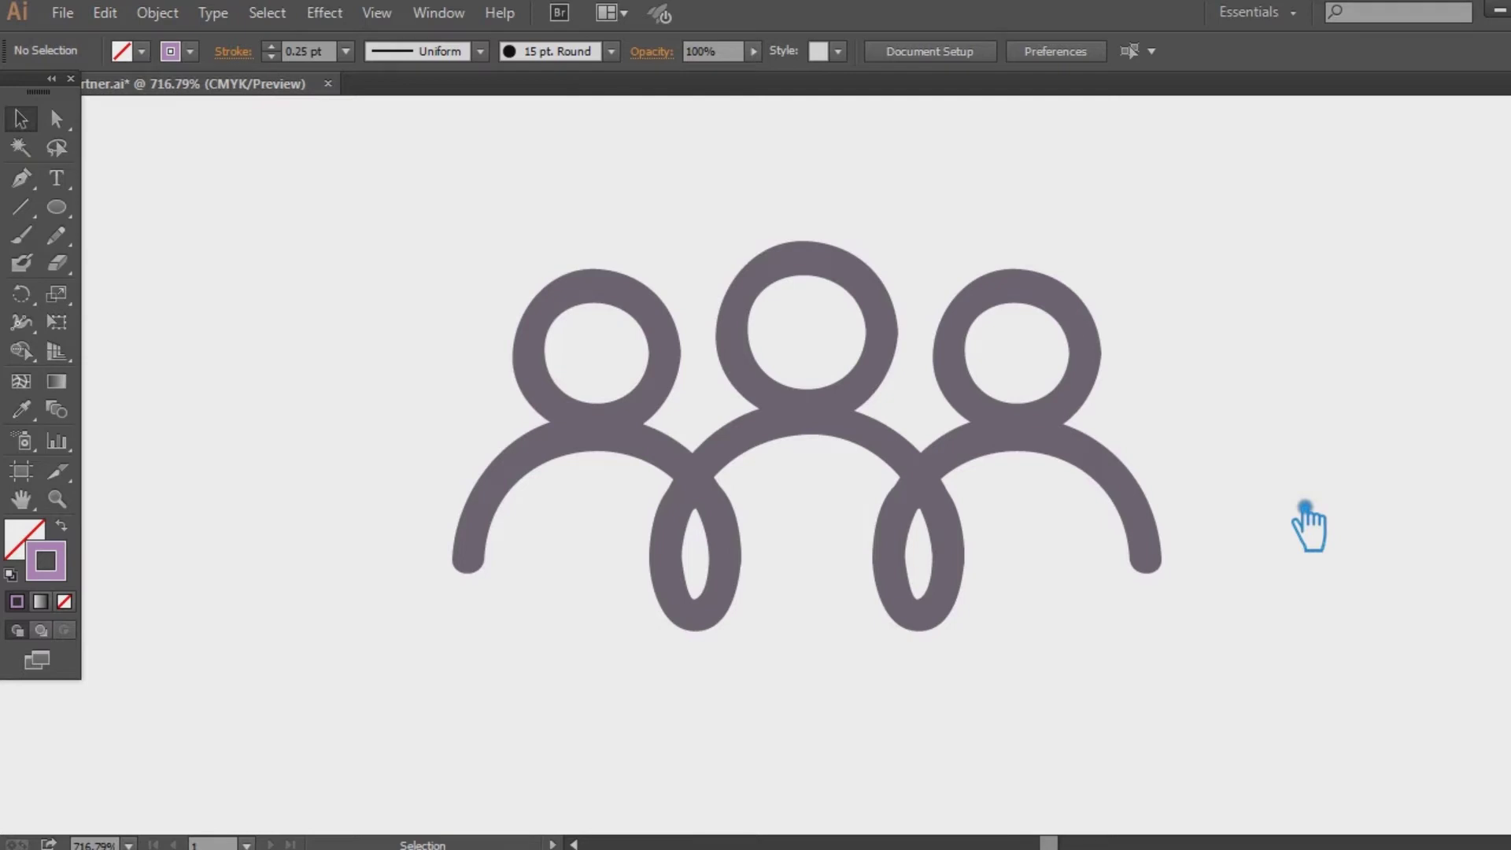
drag(1260, 675, 473, 237)
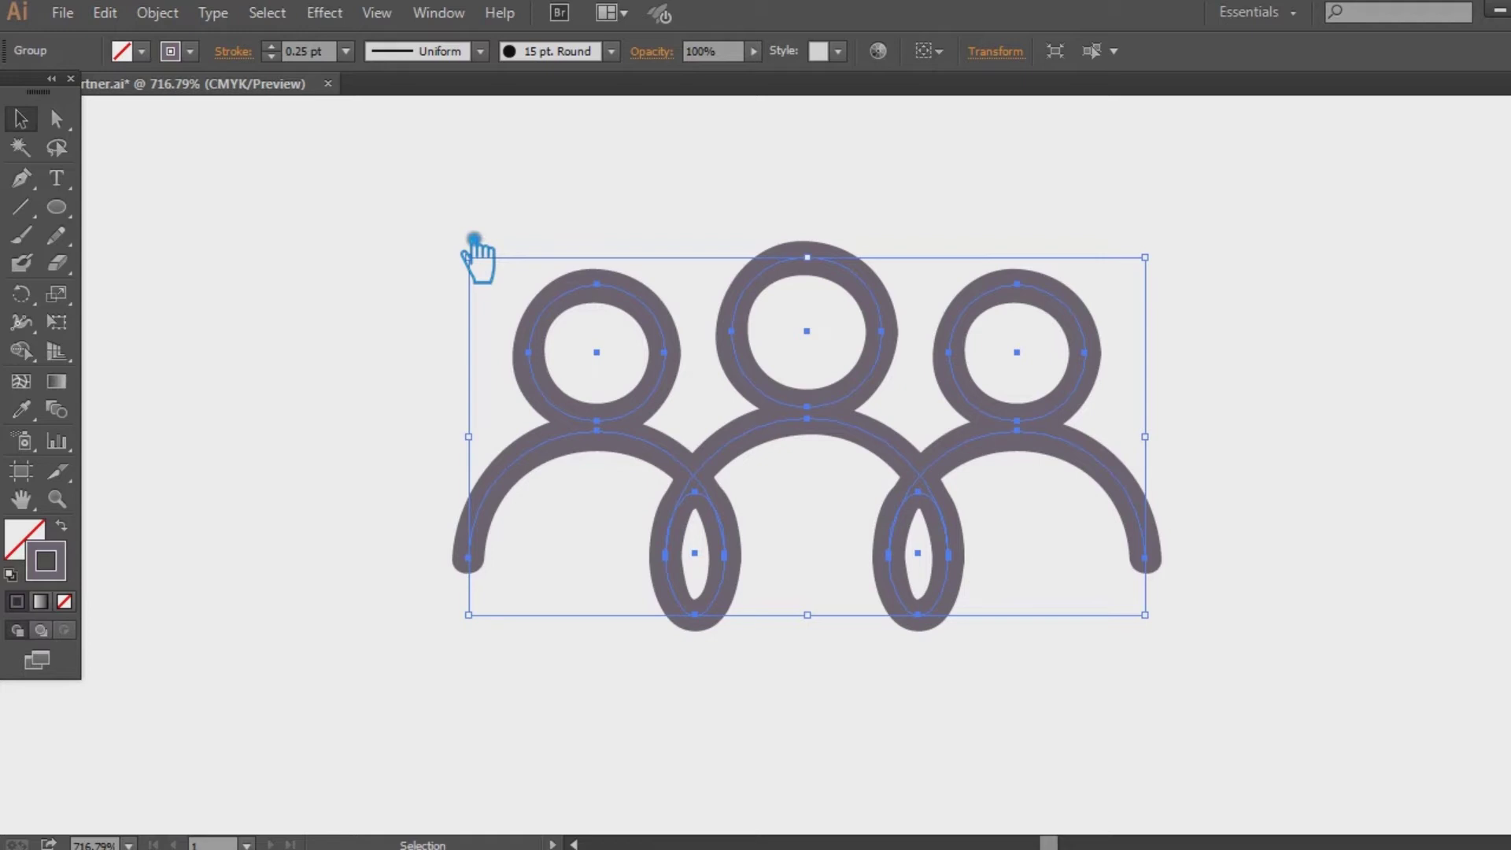
click(158, 13)
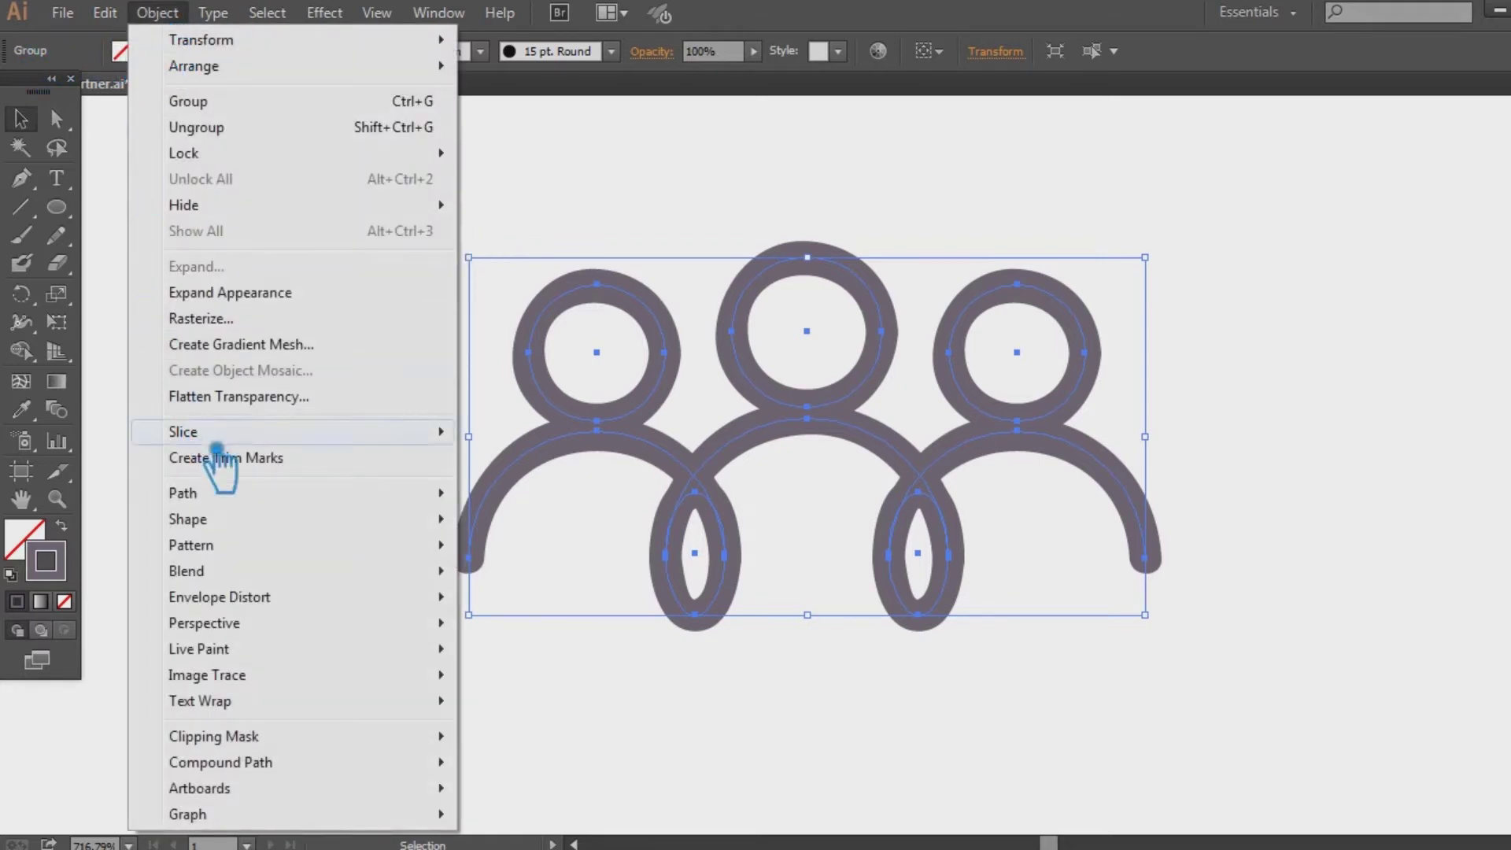
click(289, 303)
click(245, 352)
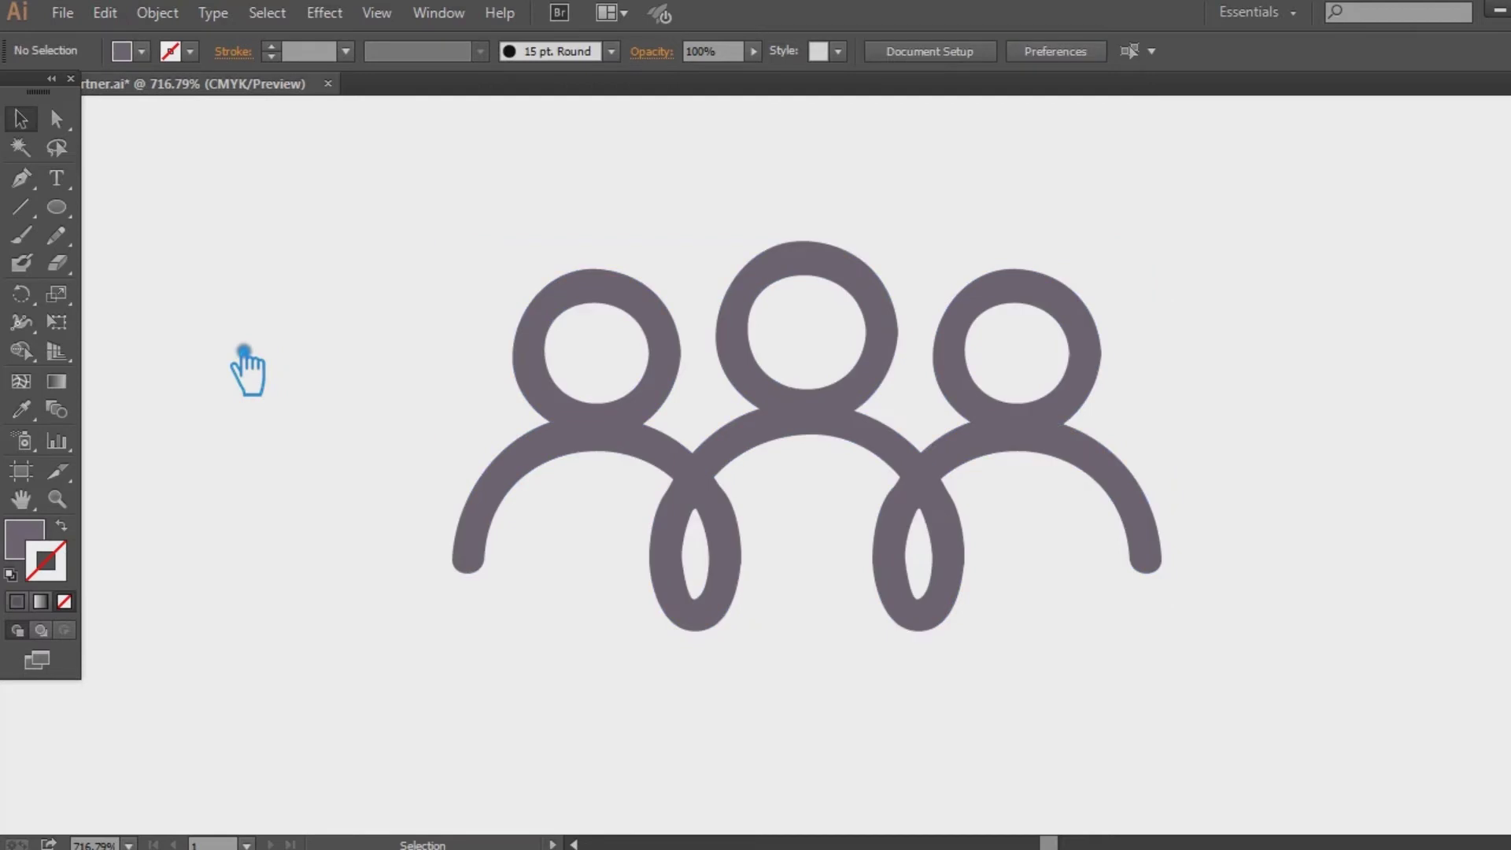
Ungroup the three-figure artwork twice to release the individual figures
click(843, 432)
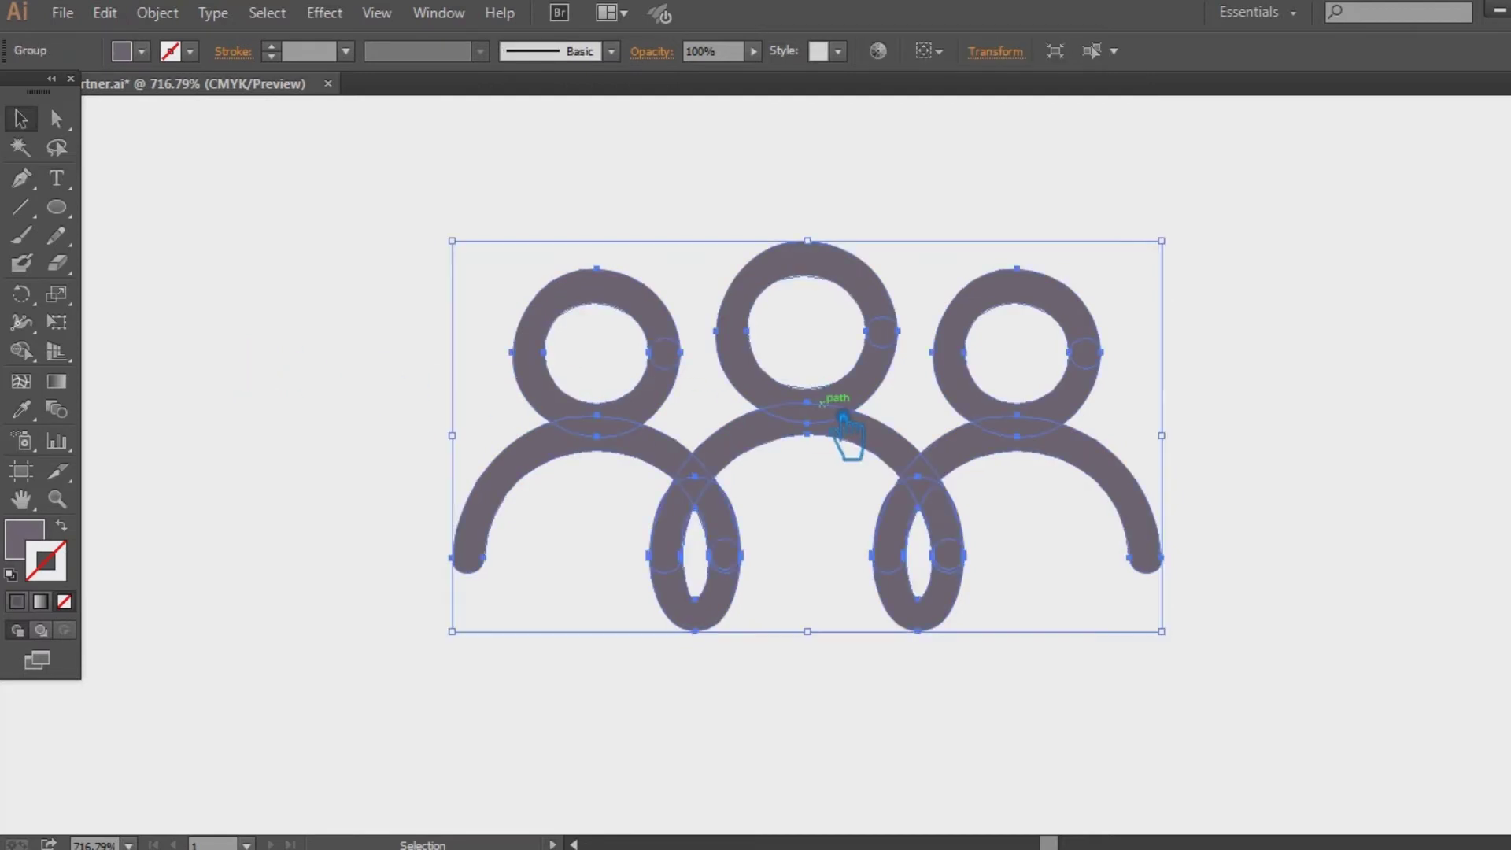
right_click(854, 432)
click(905, 544)
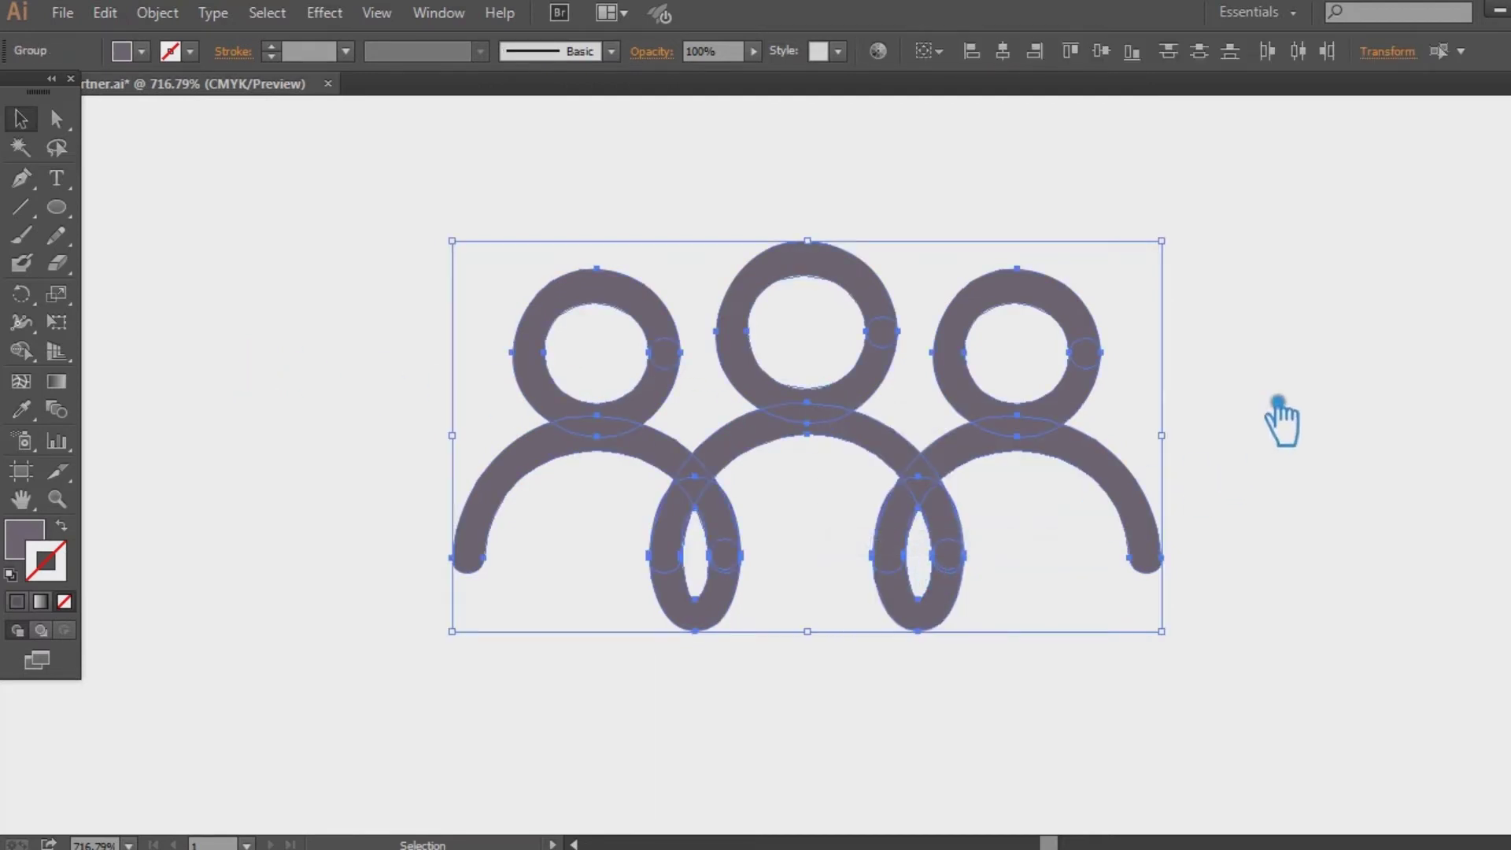
click(1279, 403)
click(673, 406)
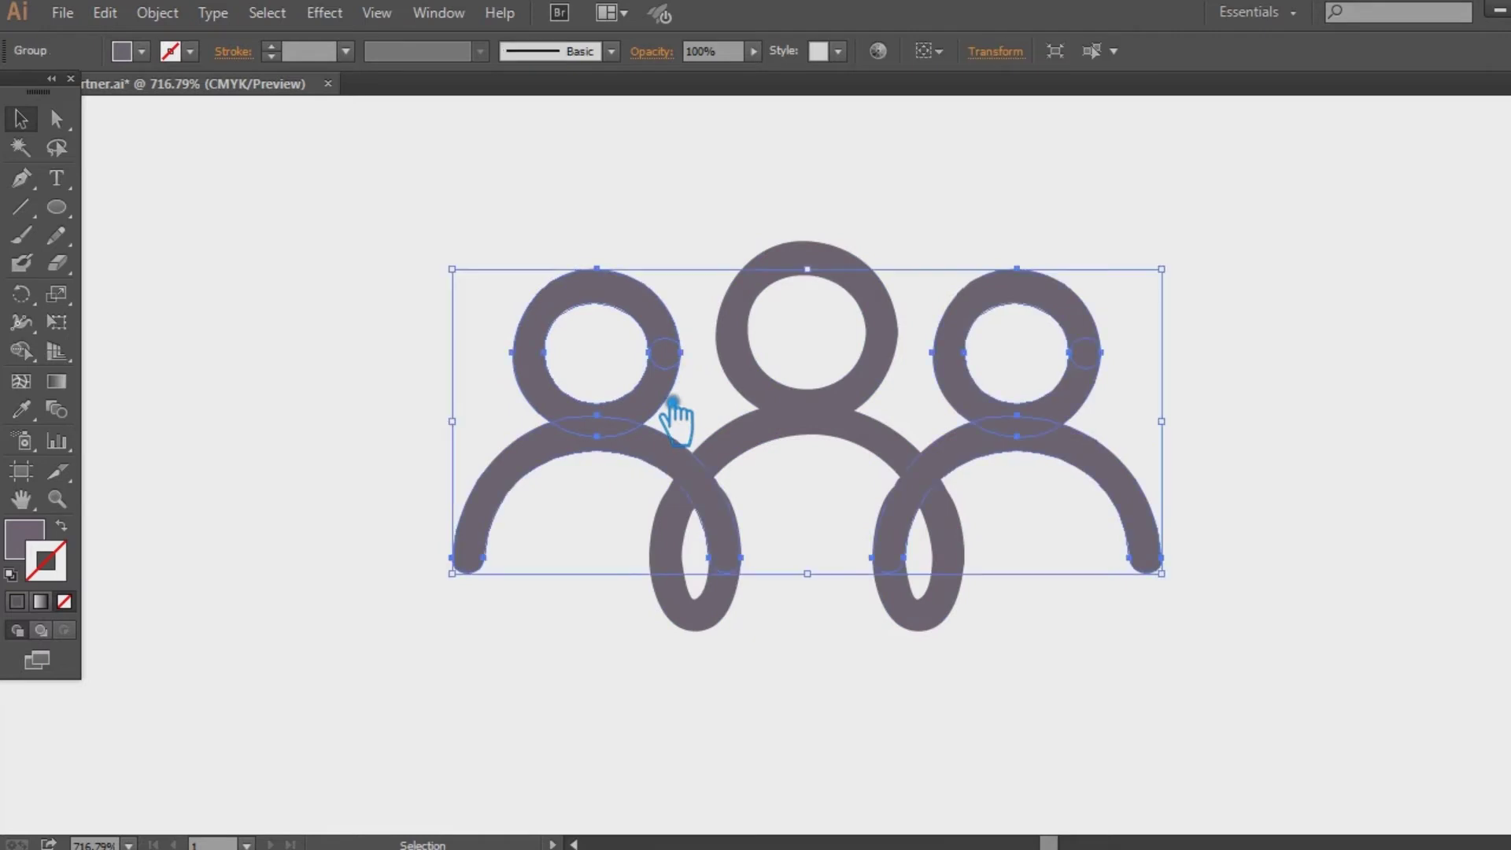
right_click(671, 403)
click(775, 532)
click(551, 697)
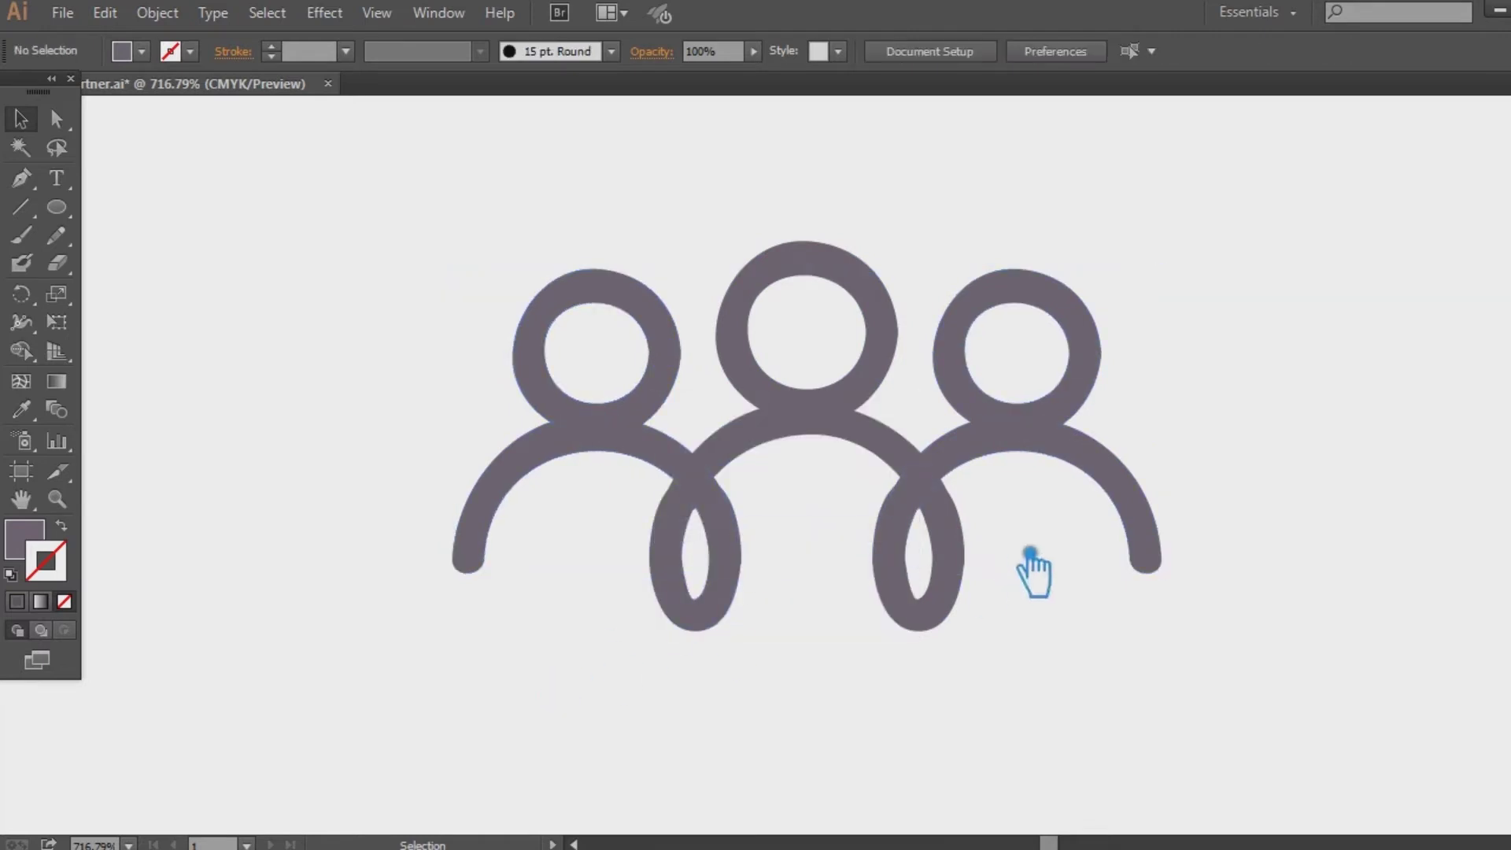
Ungroup the right figure into its separate head and body pieces
click(982, 558)
shift+click(969, 485)
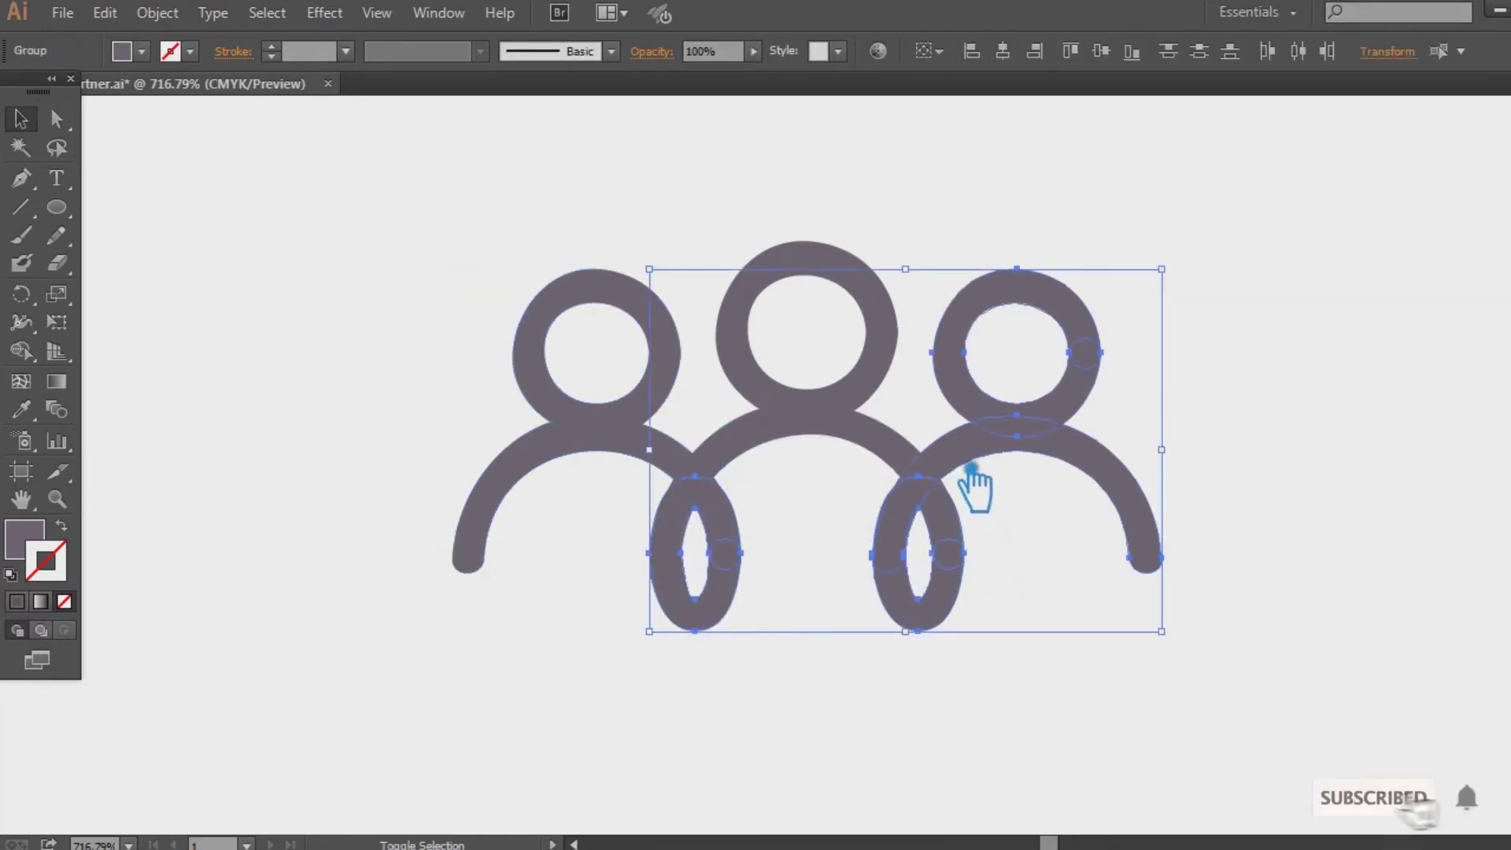
click(862, 456)
right_click(1031, 445)
click(1023, 570)
click(1285, 462)
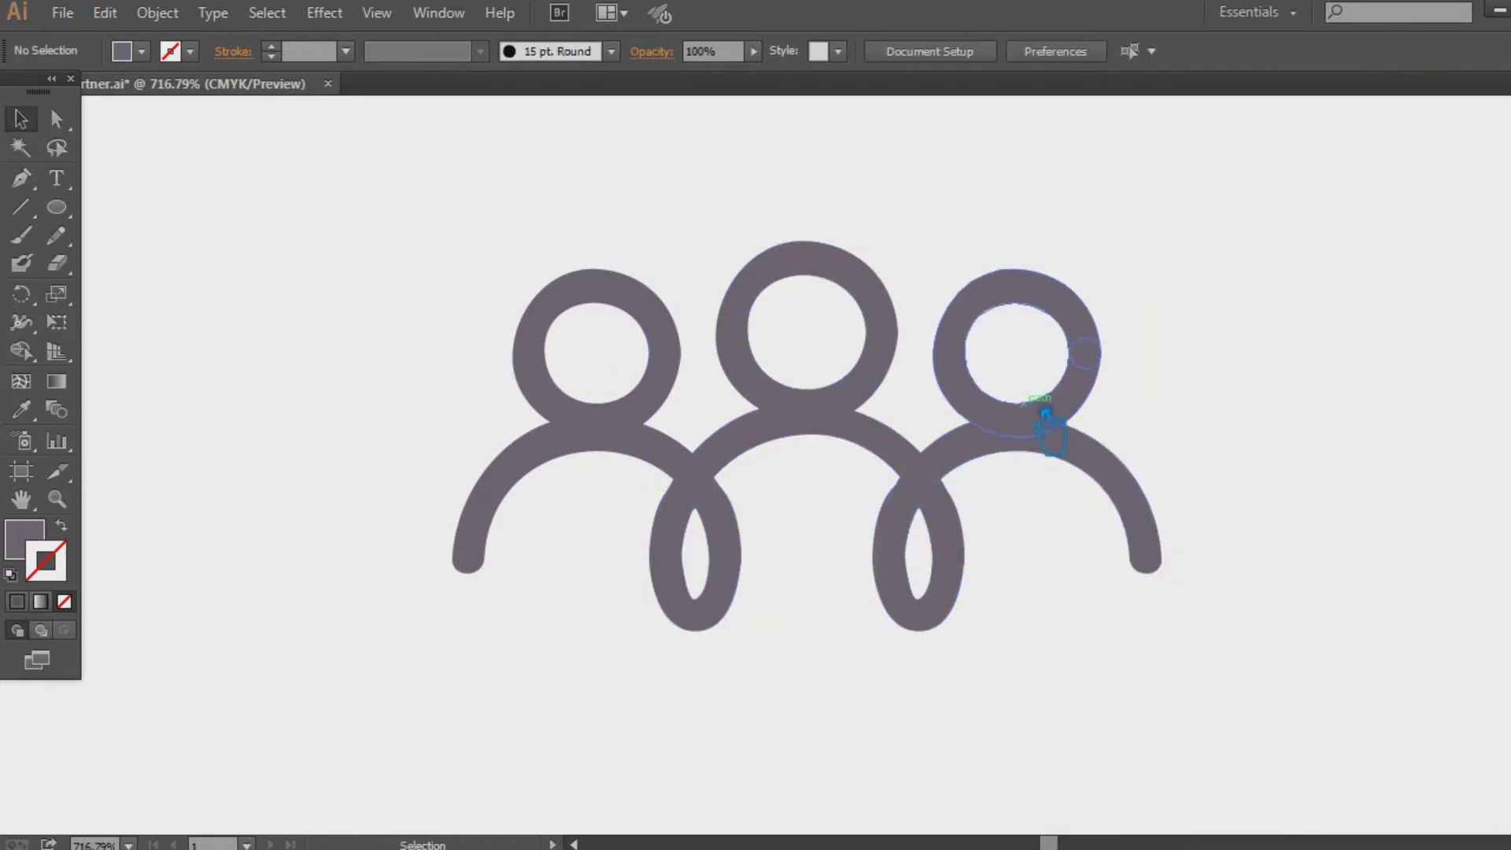
Ungroup the middle and left figures into separate heads and bodies
click(1049, 417)
click(838, 408)
right_click(830, 426)
click(918, 556)
click(624, 432)
right_click(596, 417)
click(718, 555)
click(601, 664)
Marquee-select the three body arcs and Unite them in the Pathfinder panel
click(691, 482)
click(1134, 655)
mouse_move(1154, 651)
mouse_down()
mouse_move(695, 574)
mouse_move(623, 521)
mouse_up()
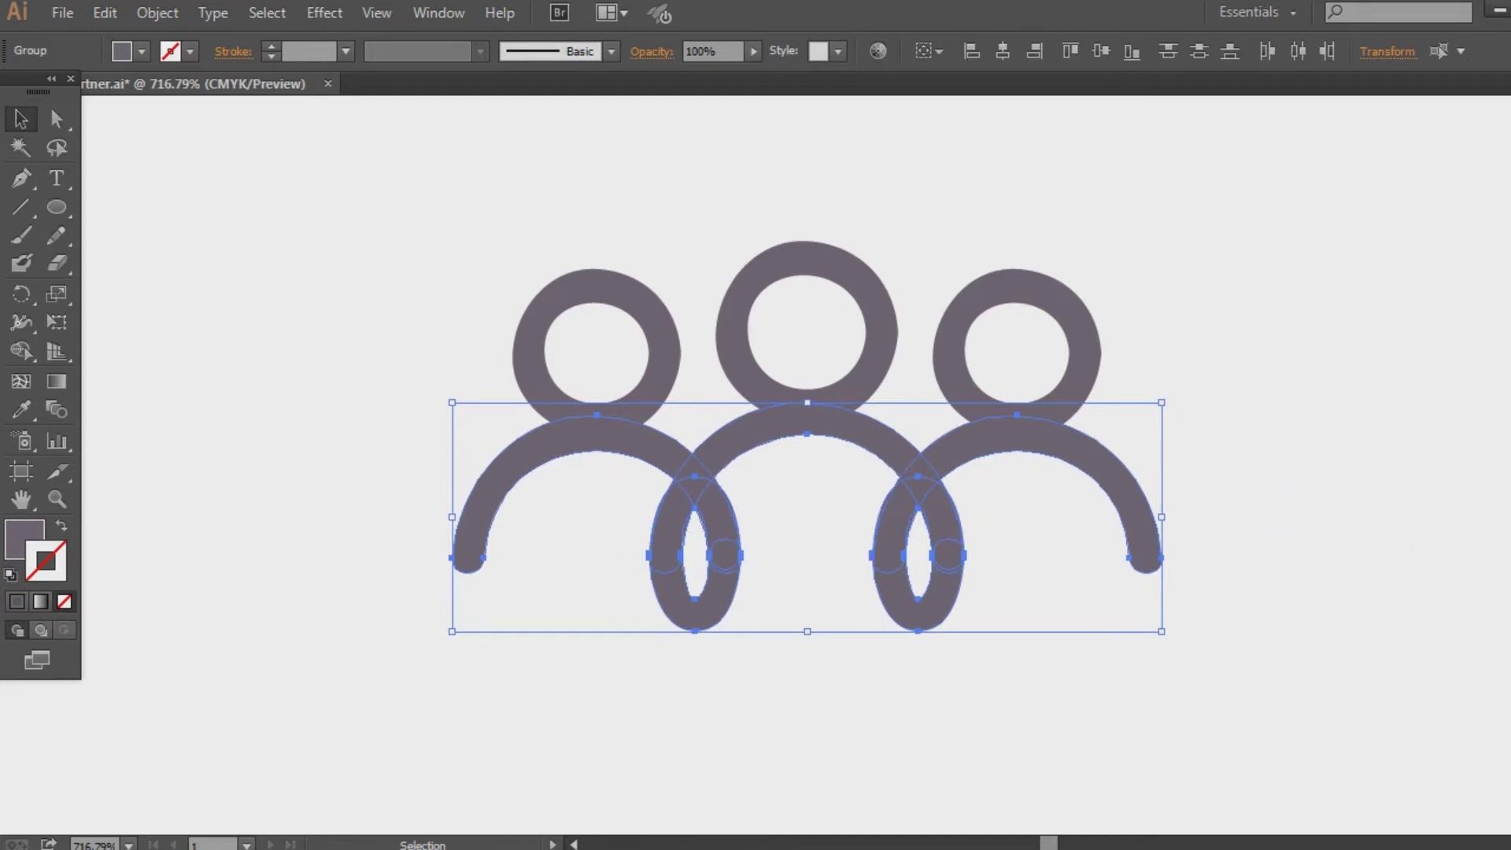
key(ctrl+shift+F9)
click(1337, 748)
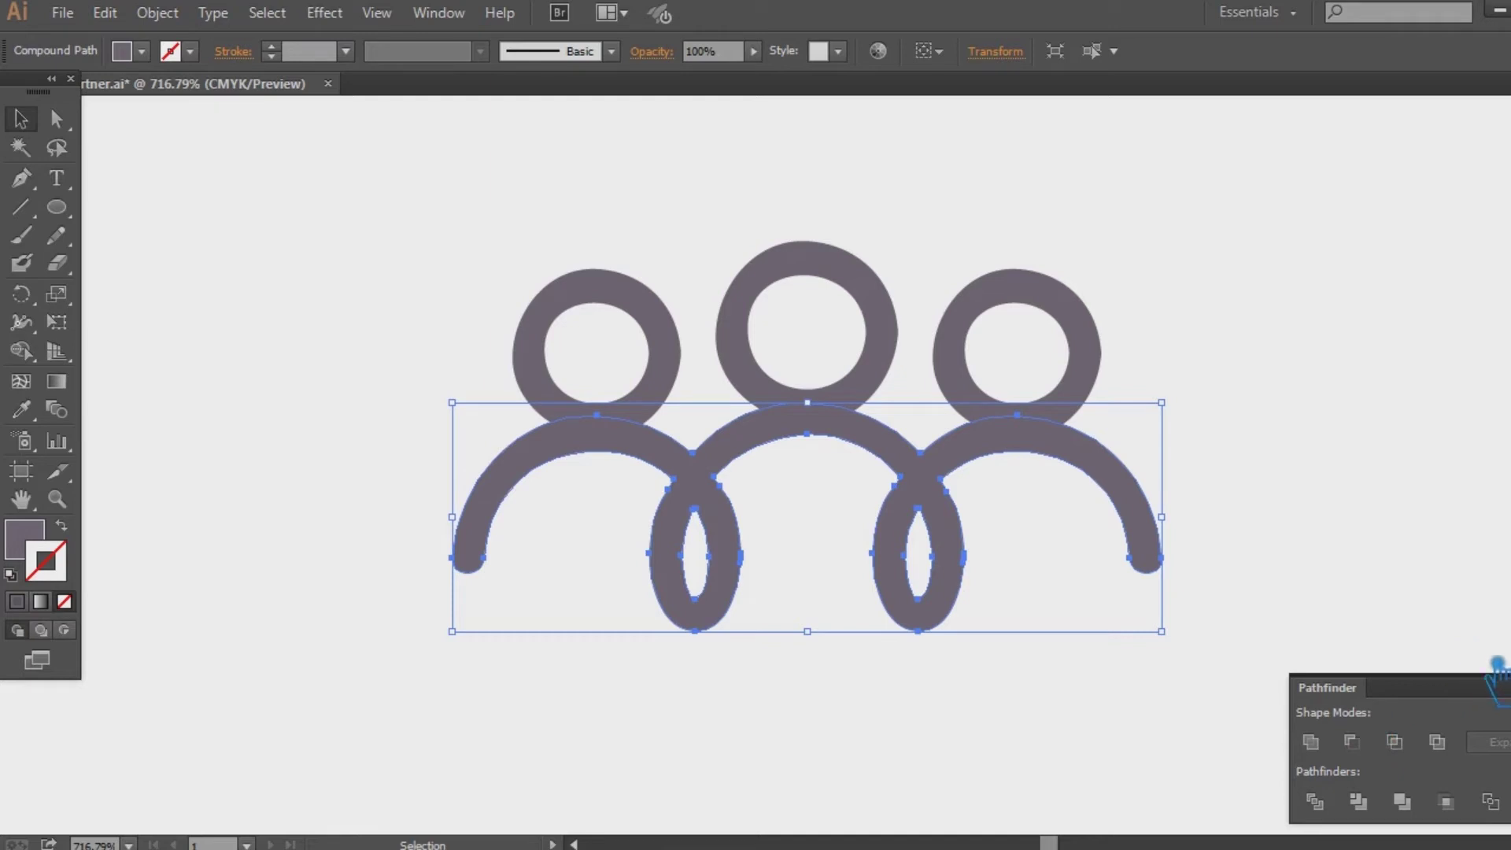
click(1434, 630)
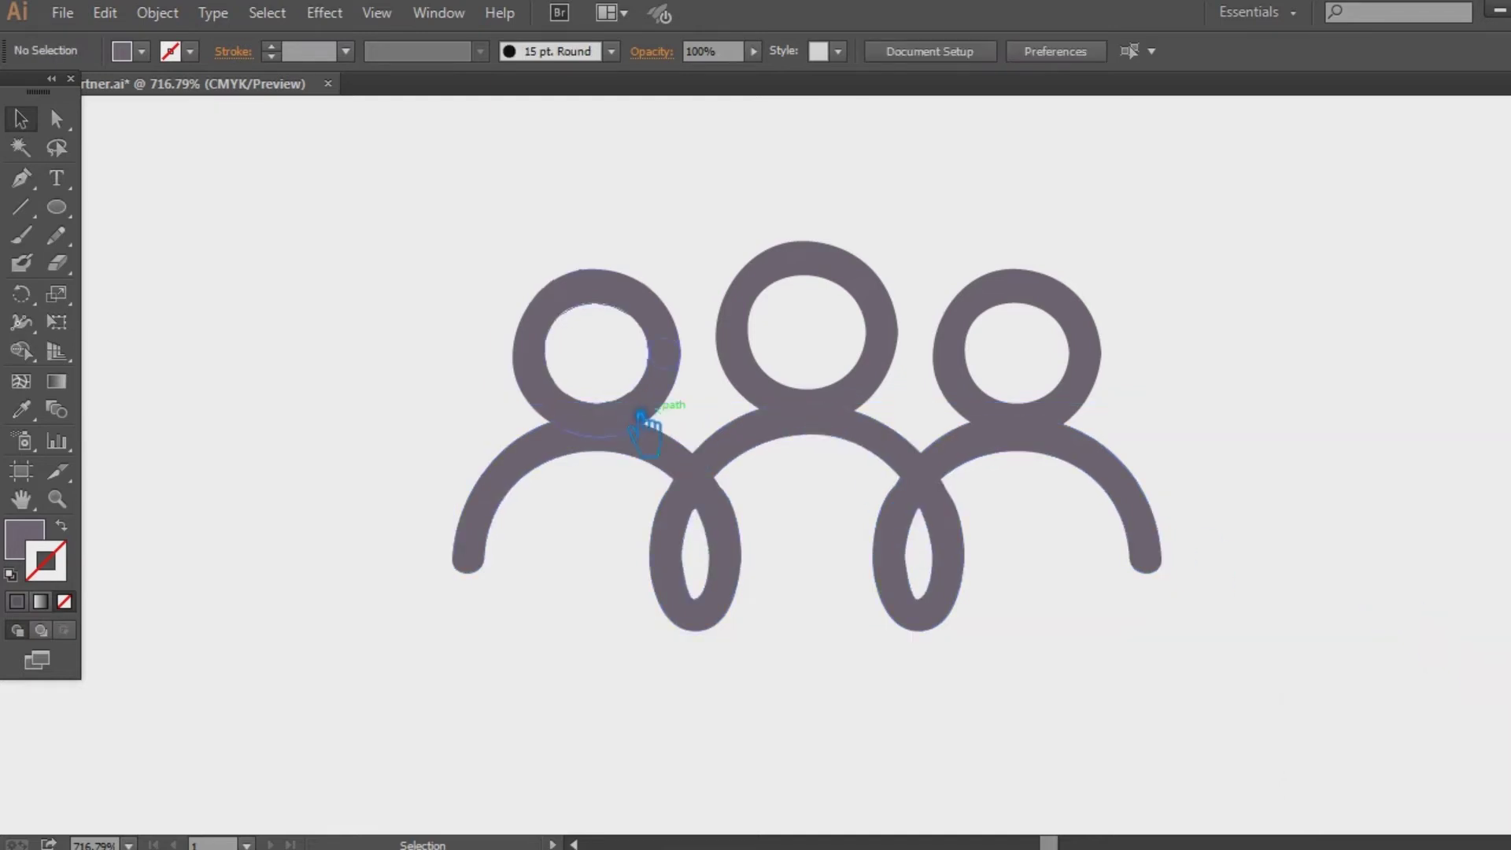
click(795, 444)
click(679, 386)
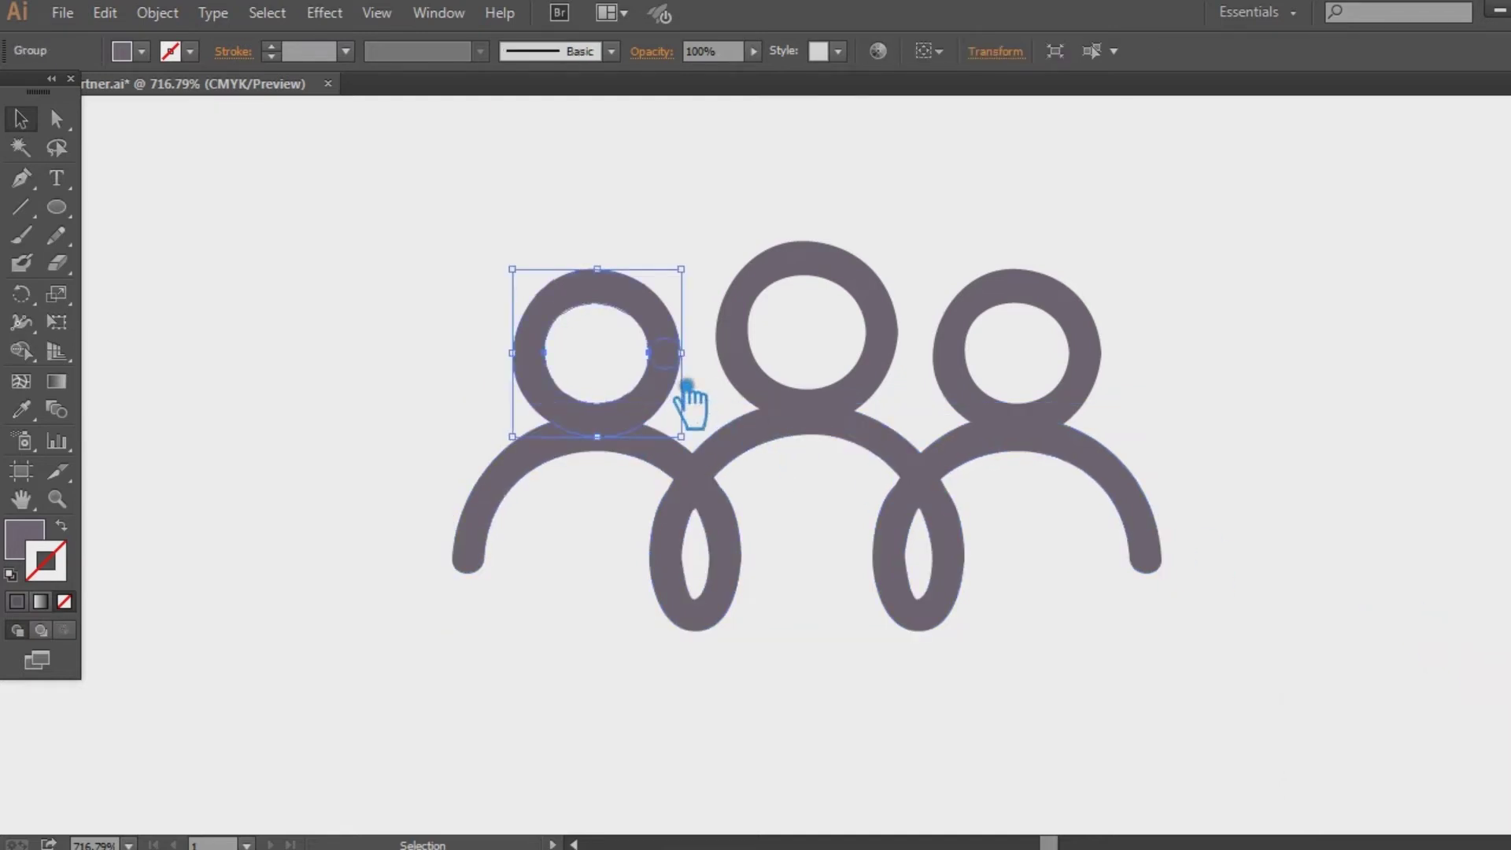
shift+click(906, 376)
shift+click(984, 390)
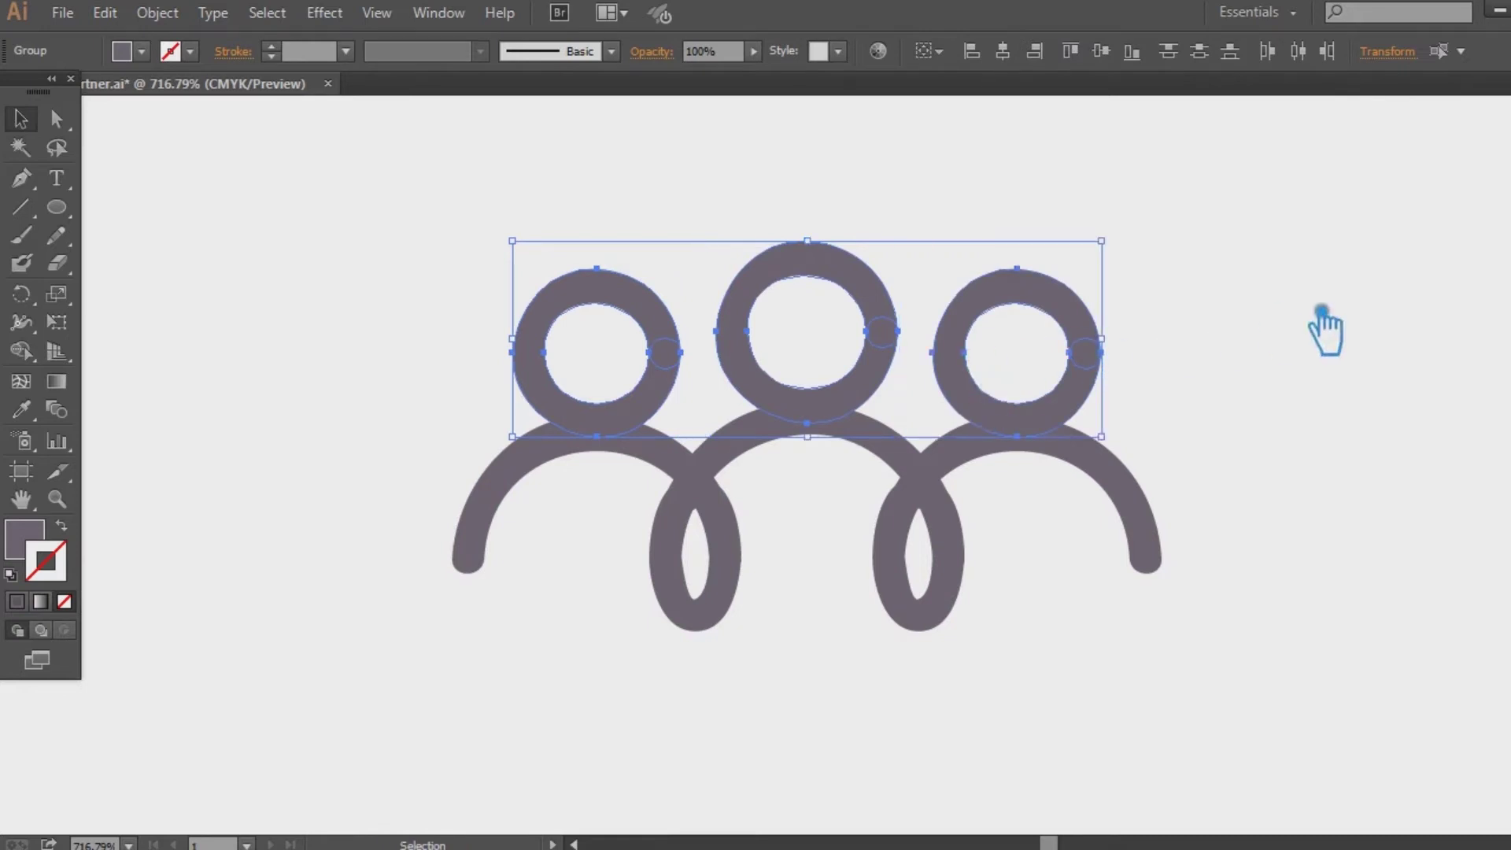
click(1326, 327)
click(692, 364)
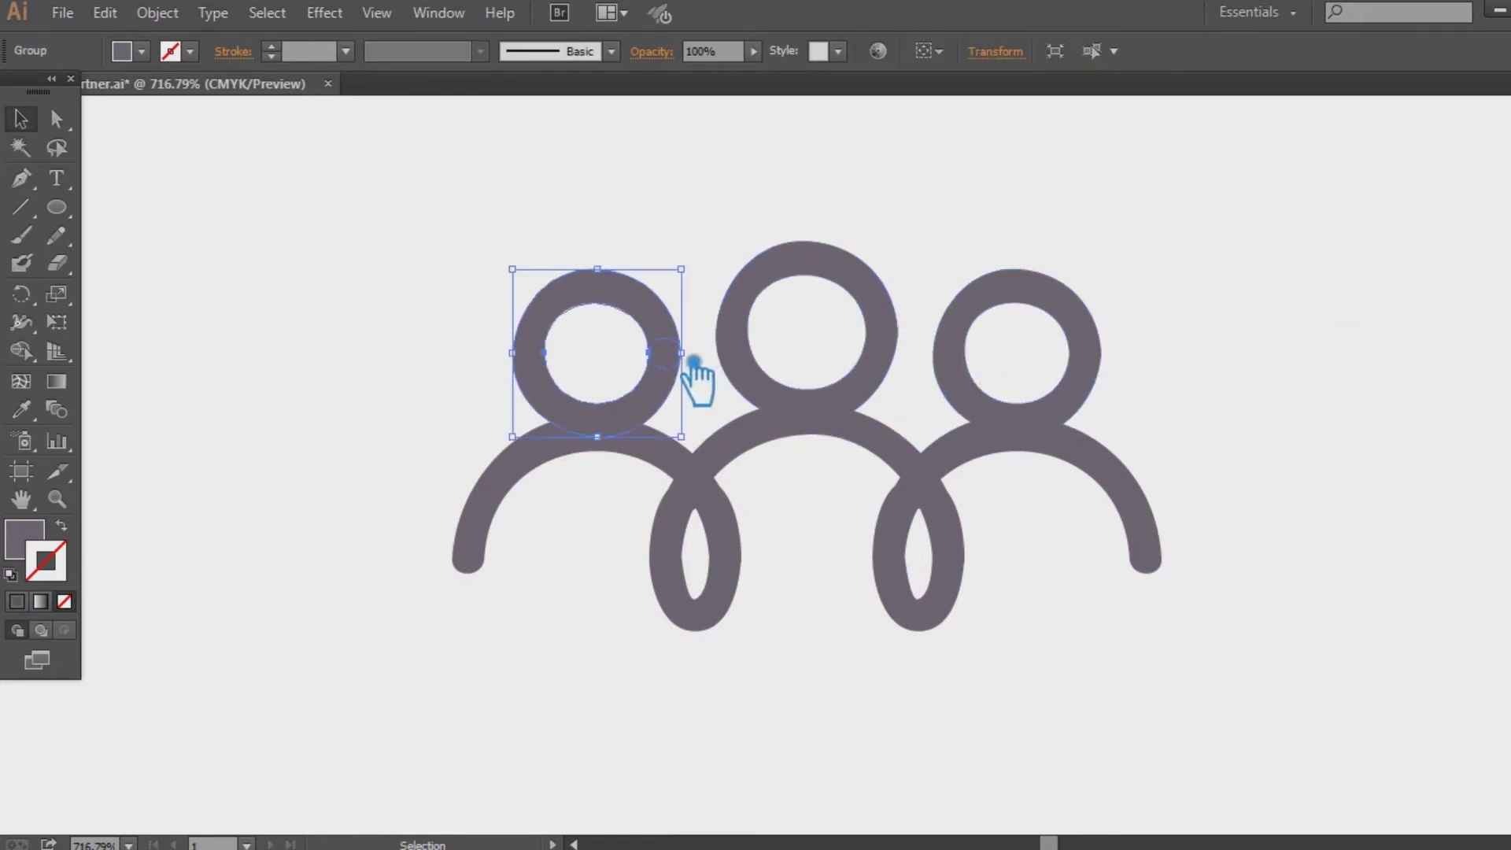
click(30, 543)
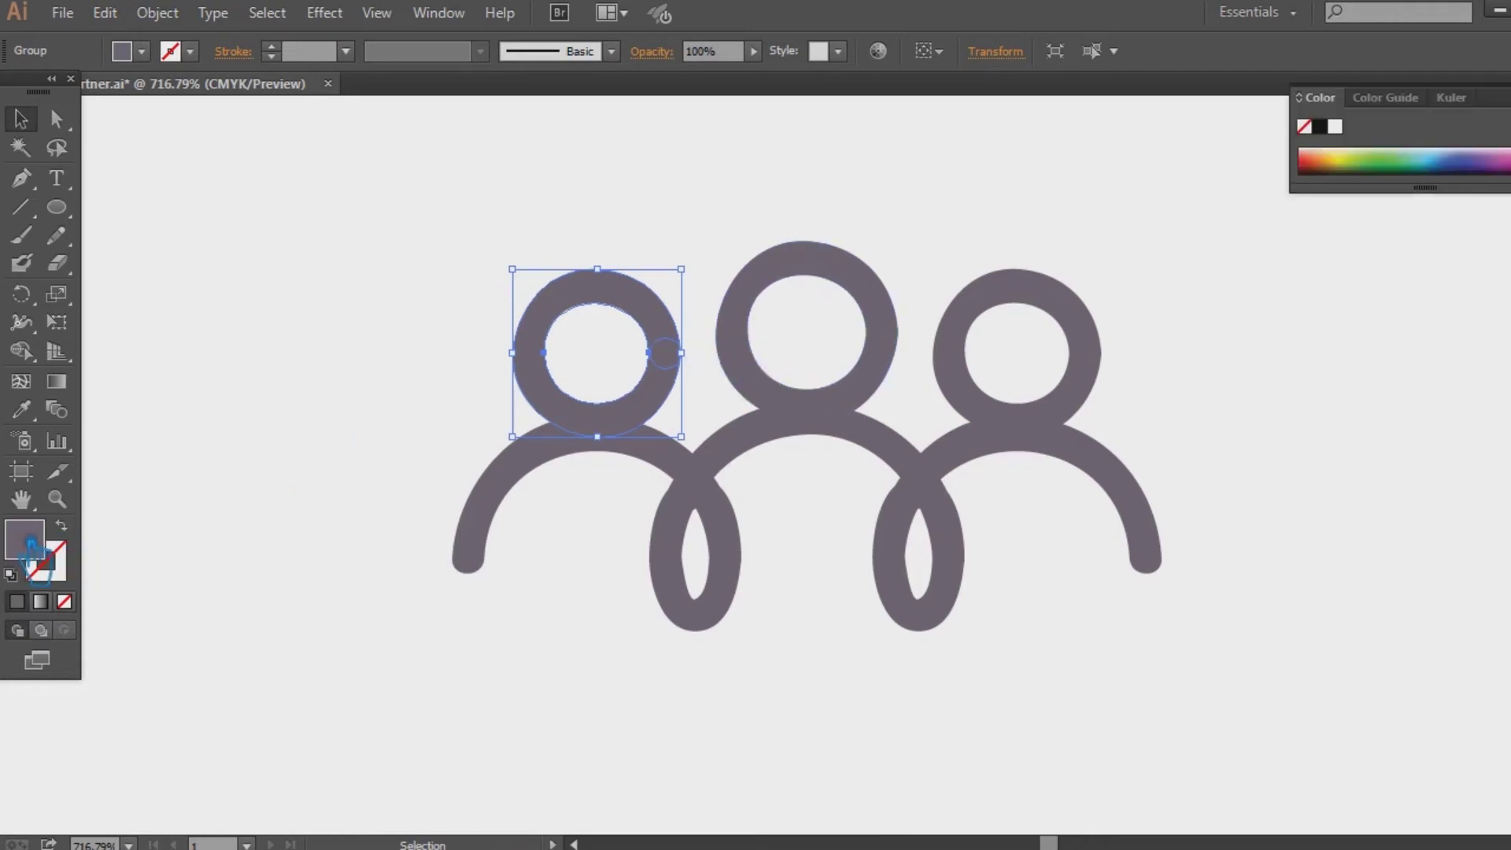
shift+click(872, 407)
shift+click(1014, 414)
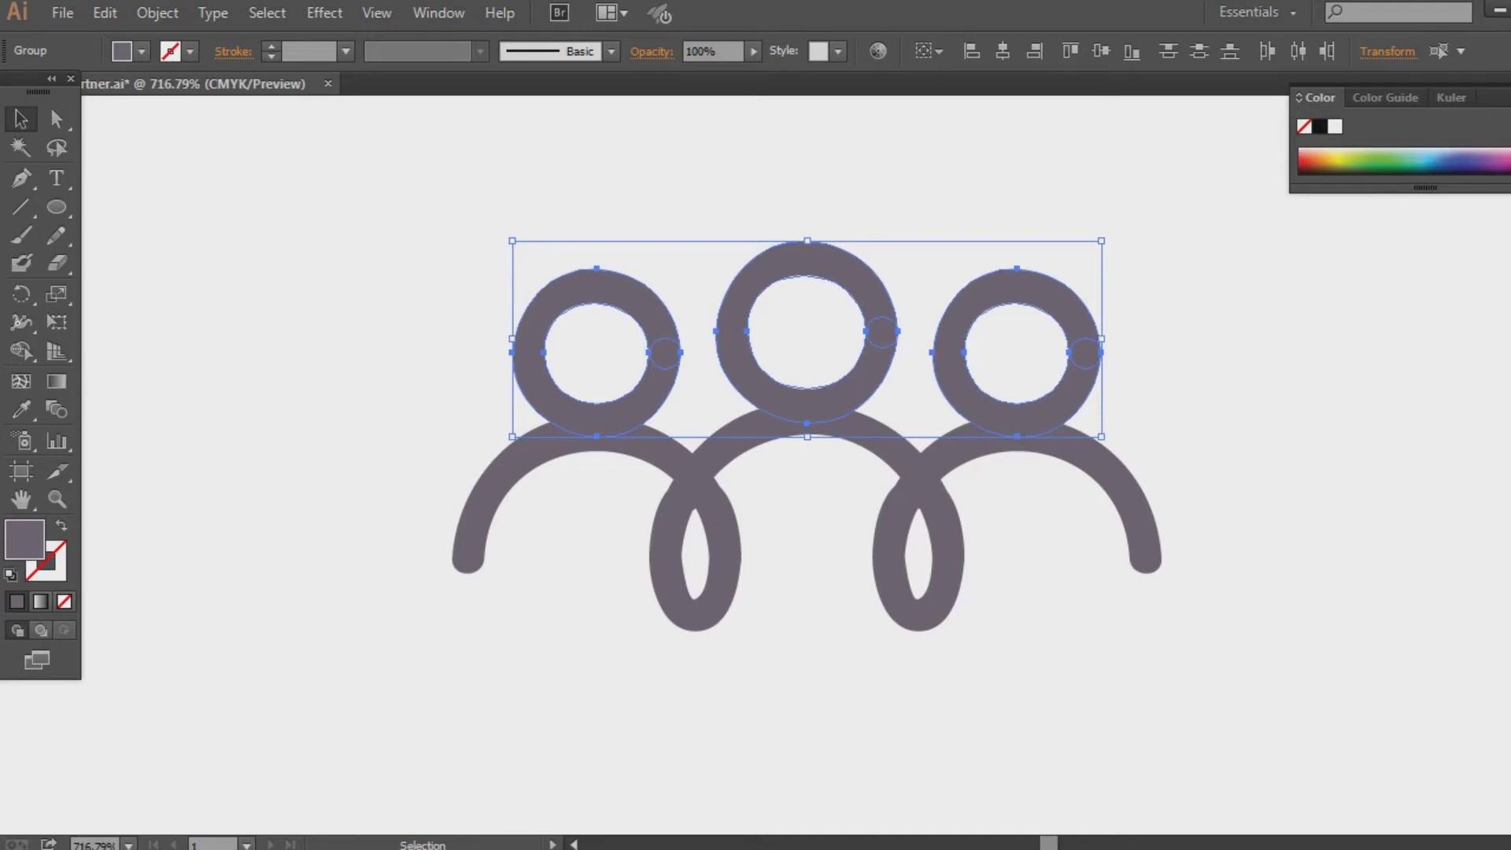
key(ctrl+shift+F9)
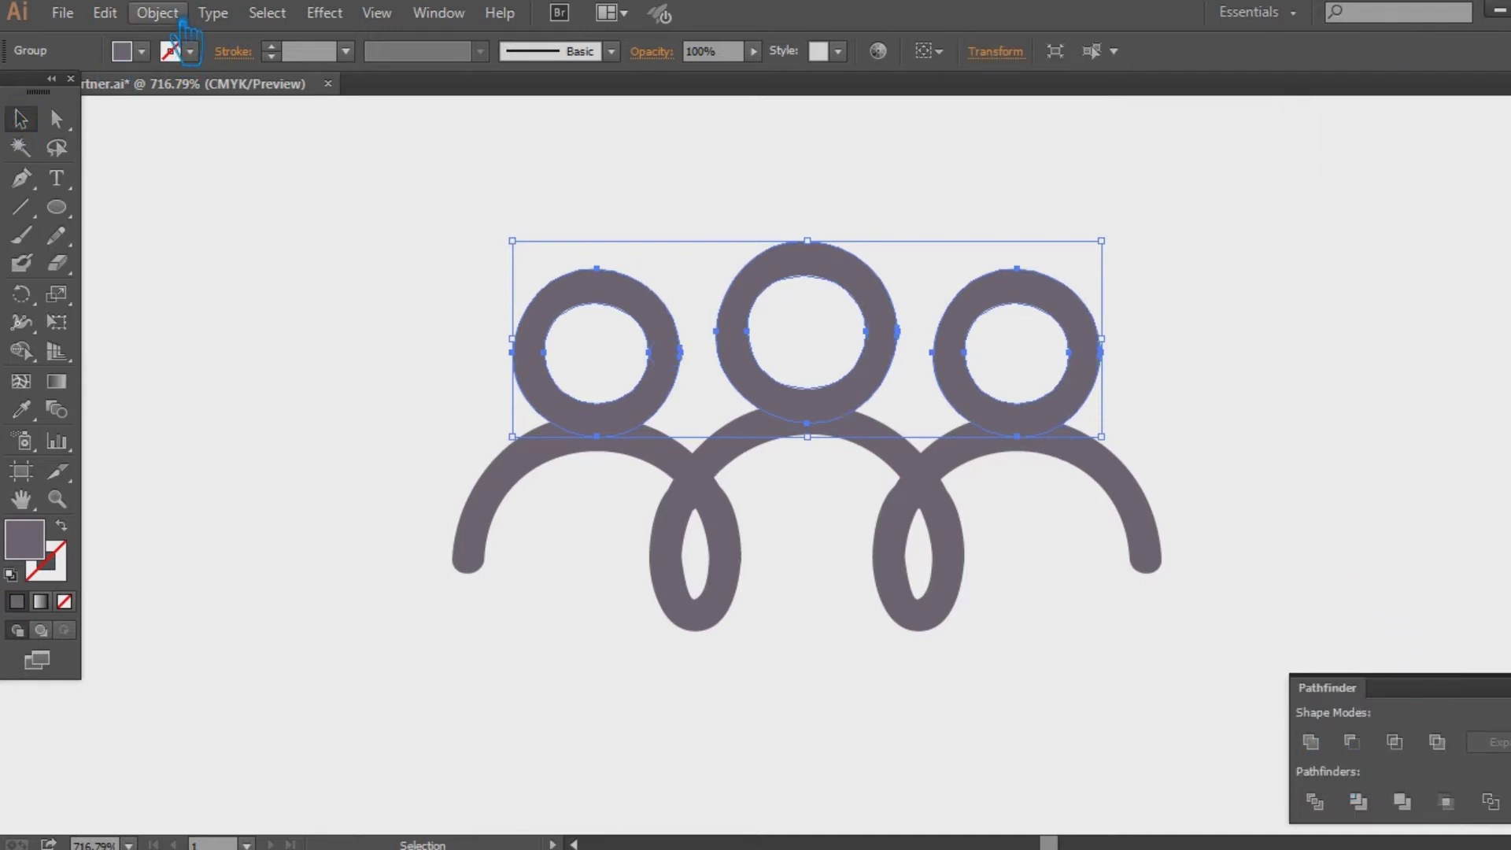
Open Offset Path for the head rings with Preview on, trying 0.04 in
click(158, 13)
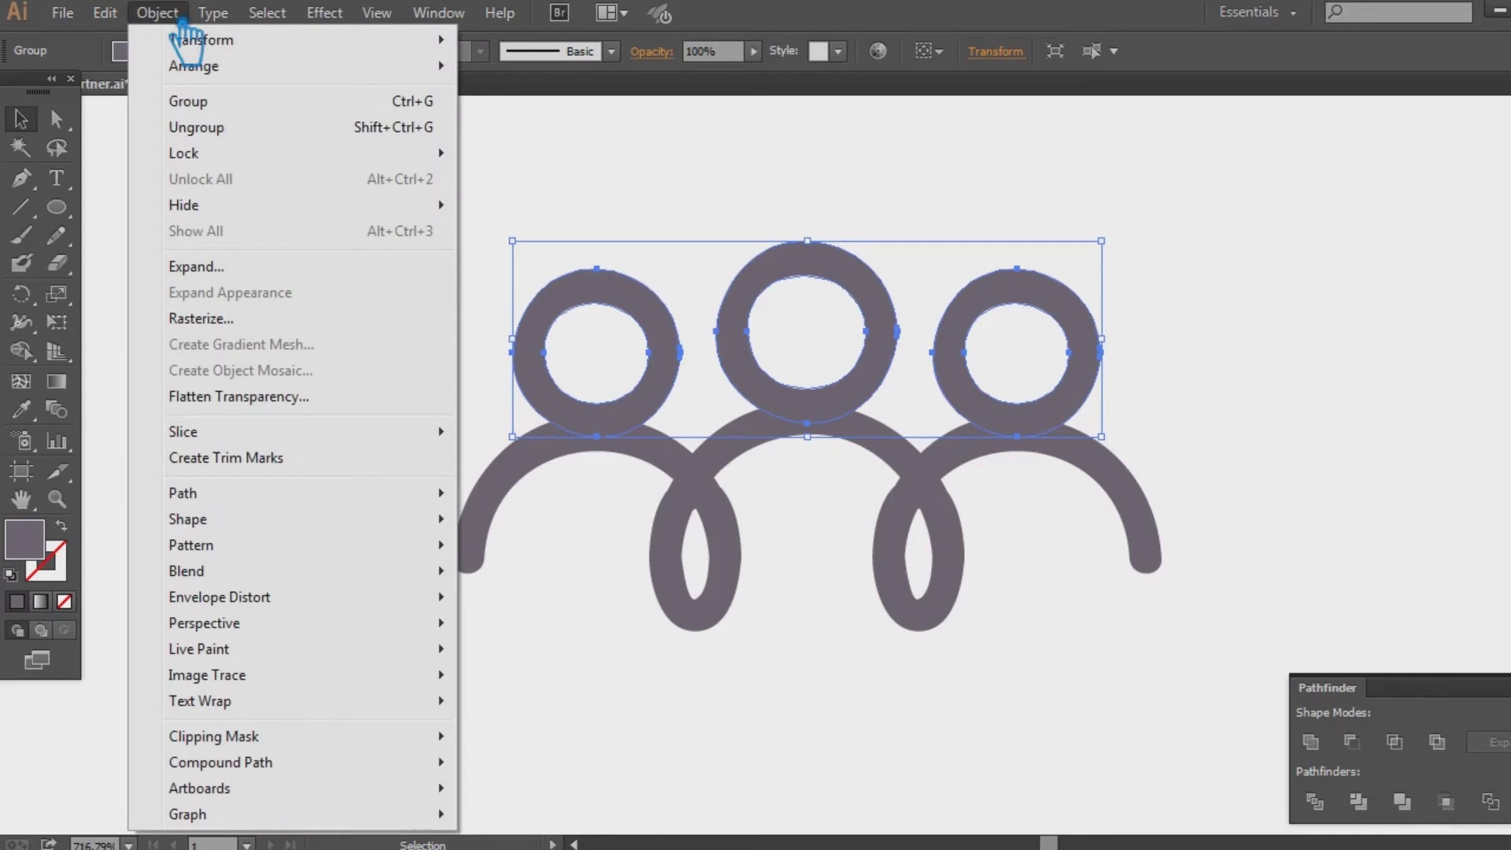
mouse_move(182, 494)
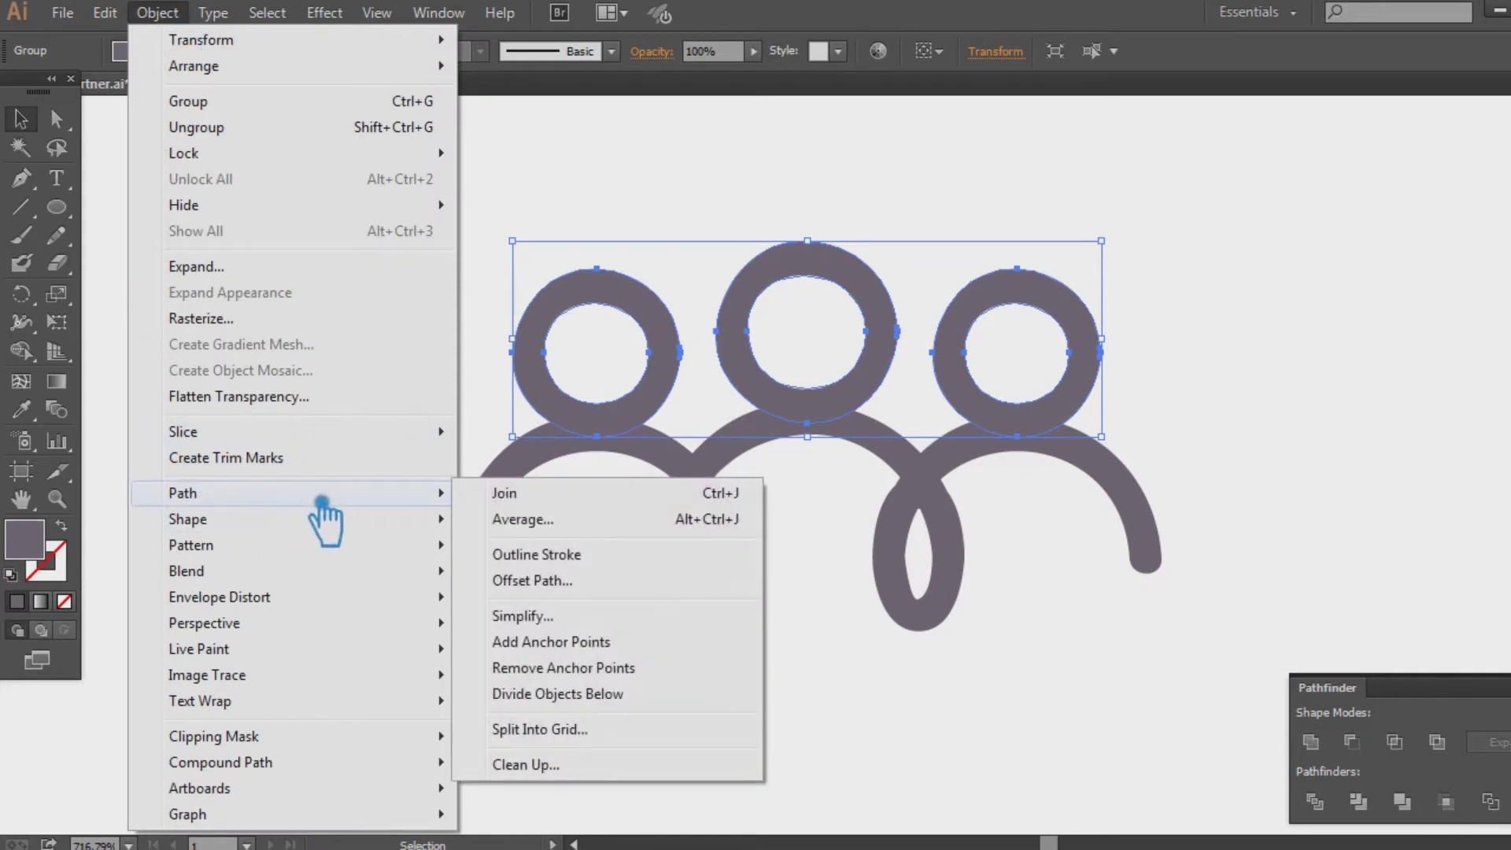
click(584, 592)
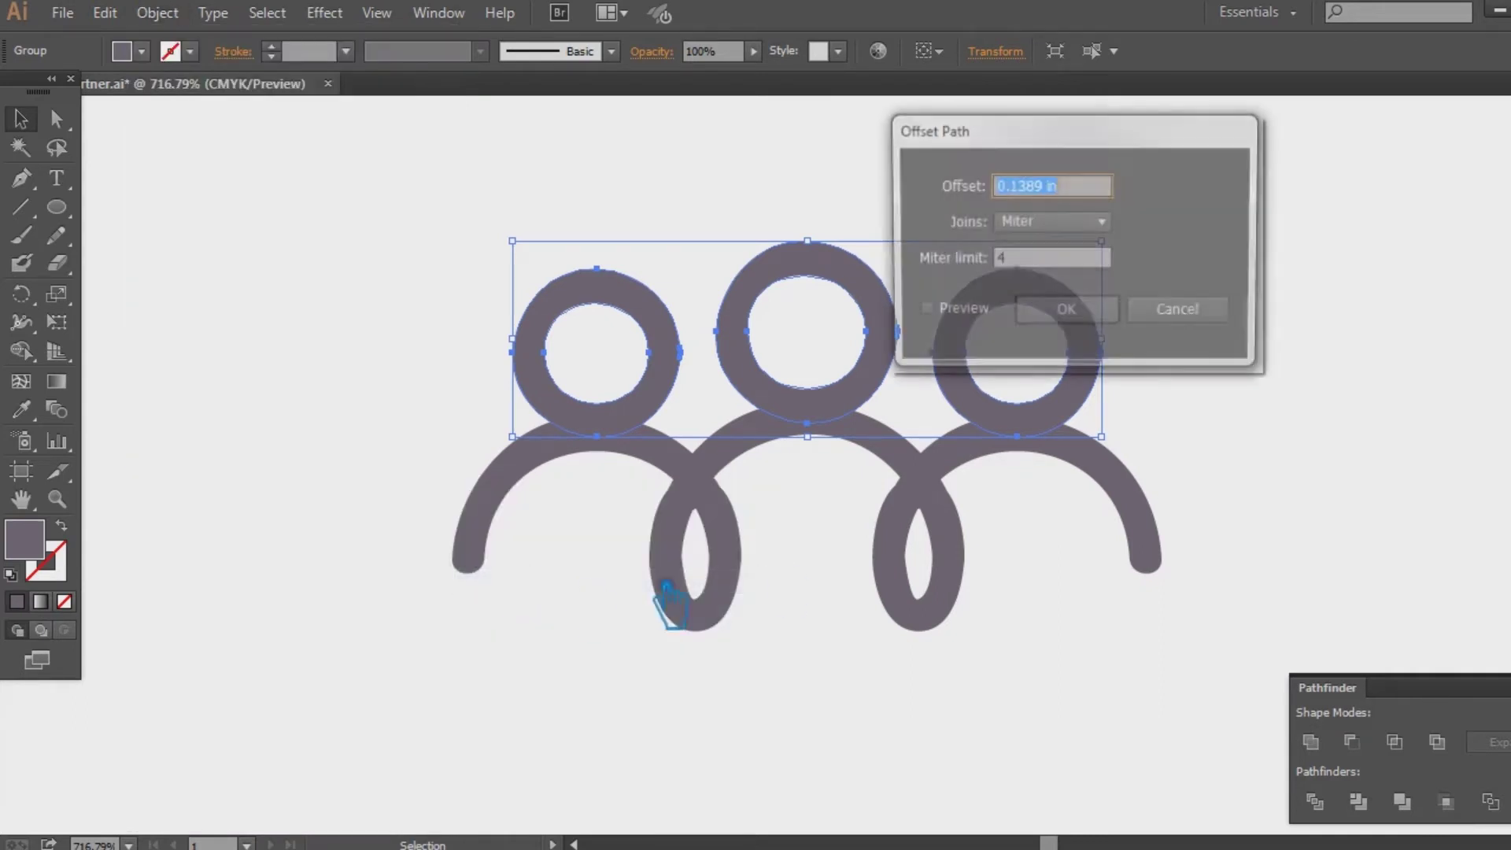
click(946, 324)
text(0)
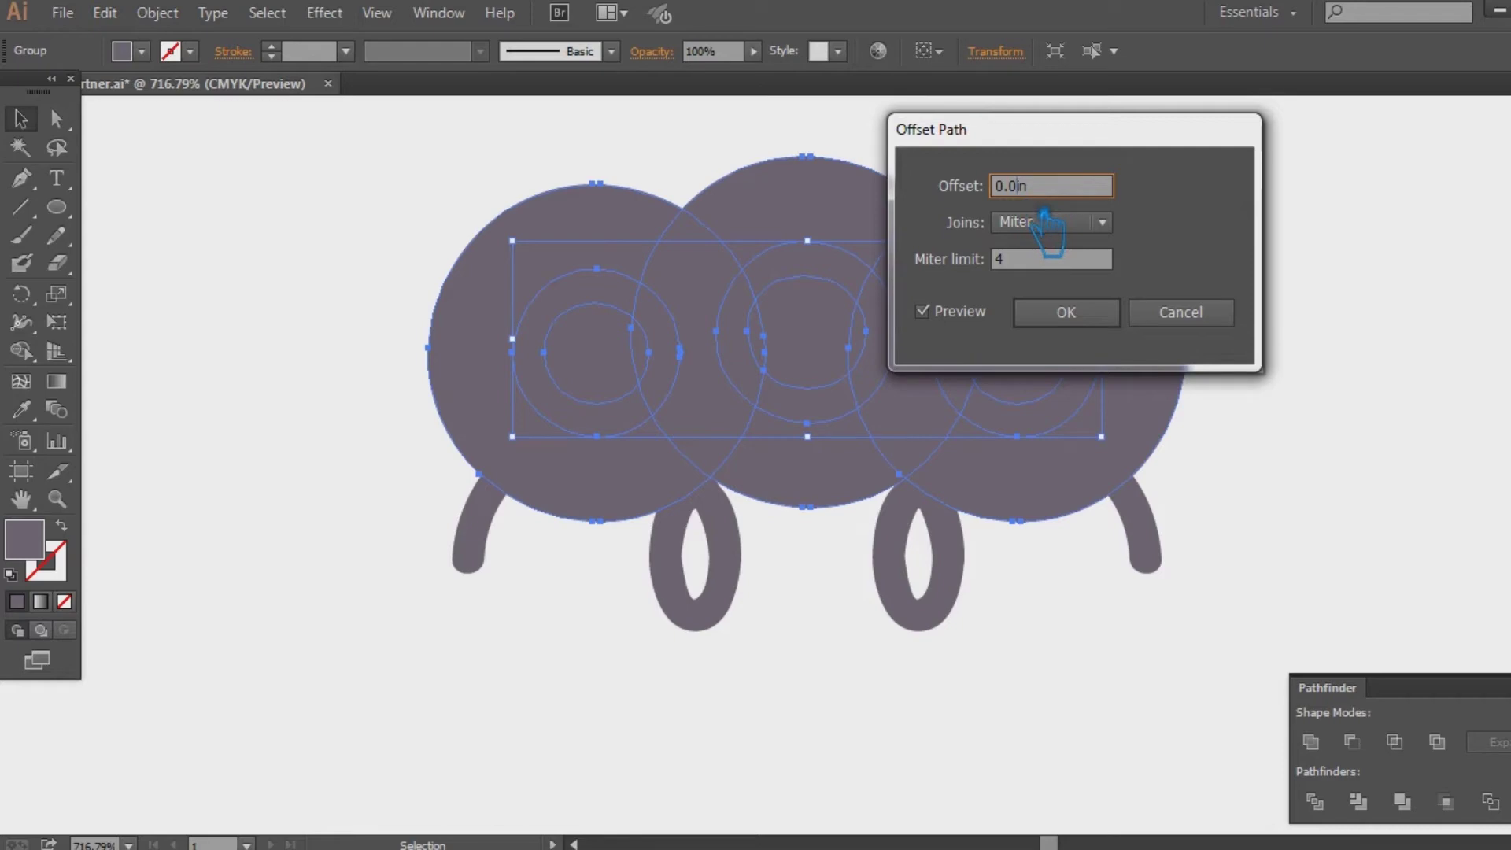
text(4)
click(1051, 260)
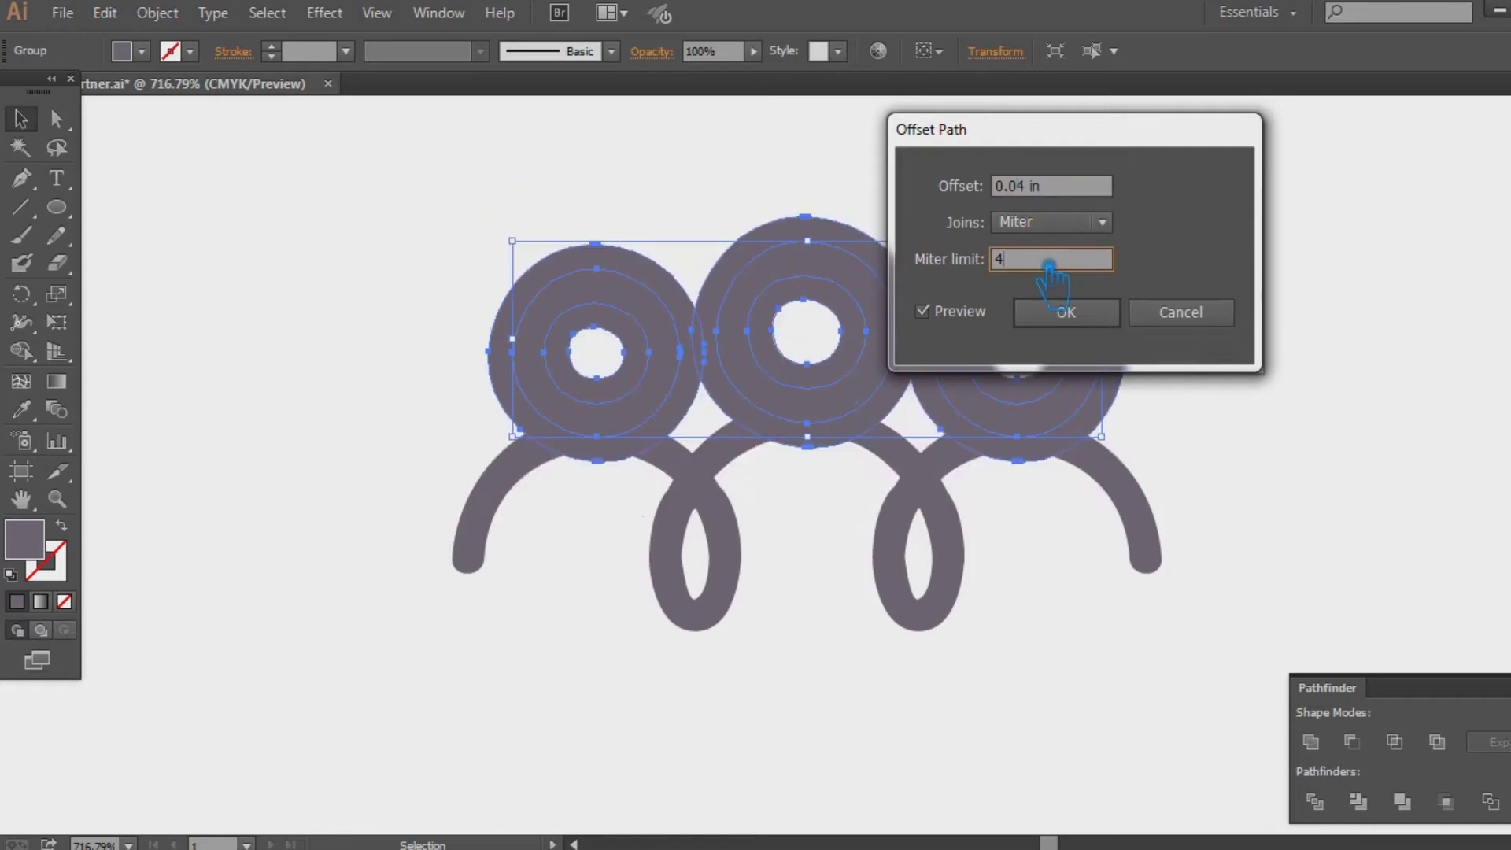
drag(1038, 191, 1048, 196)
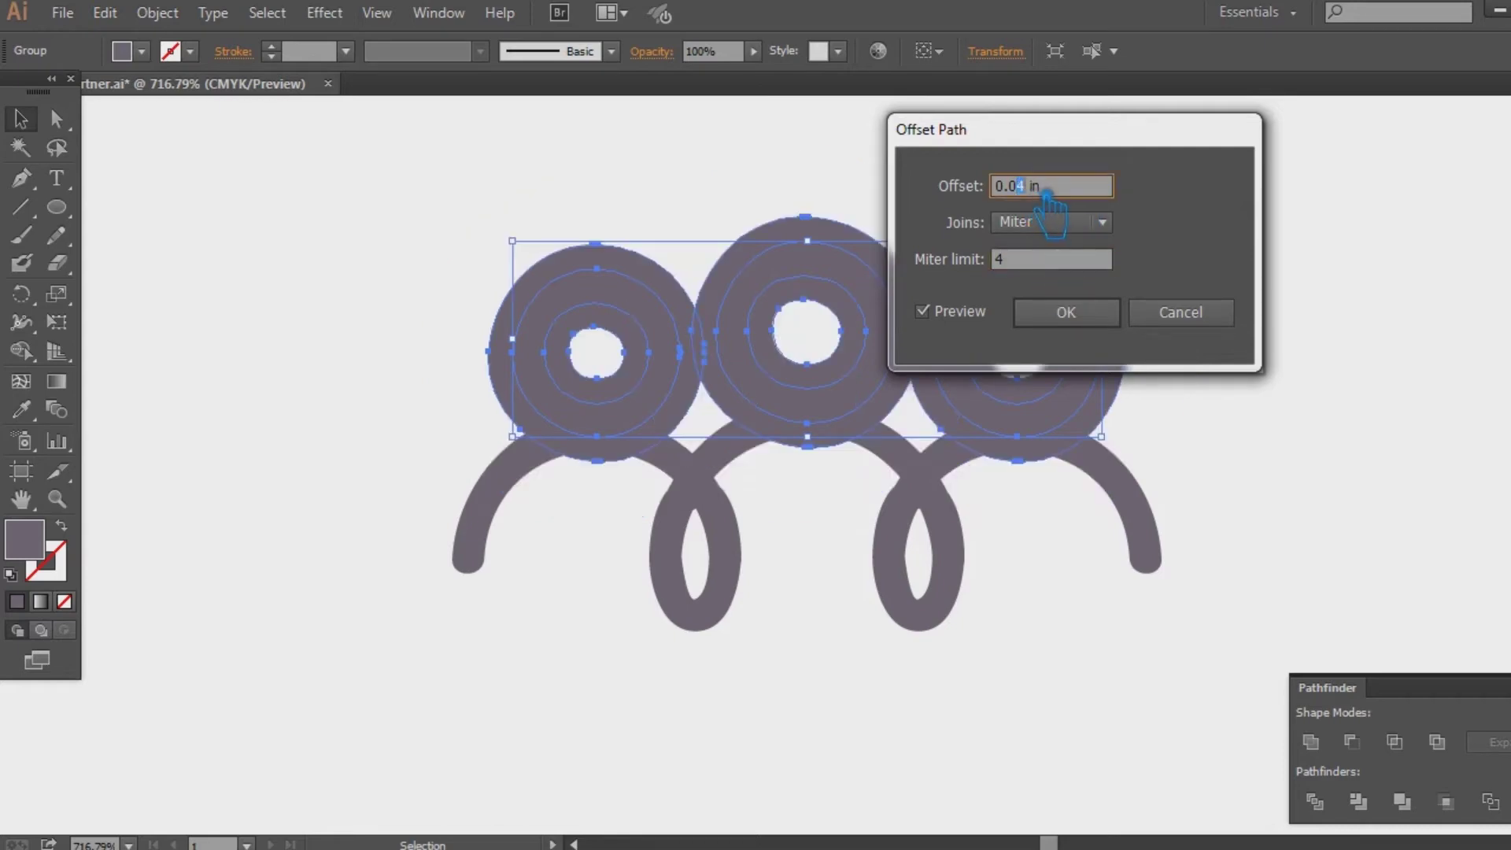
Apply a 0.01 in offset to the heads, then select all figure shapes
click(1051, 259)
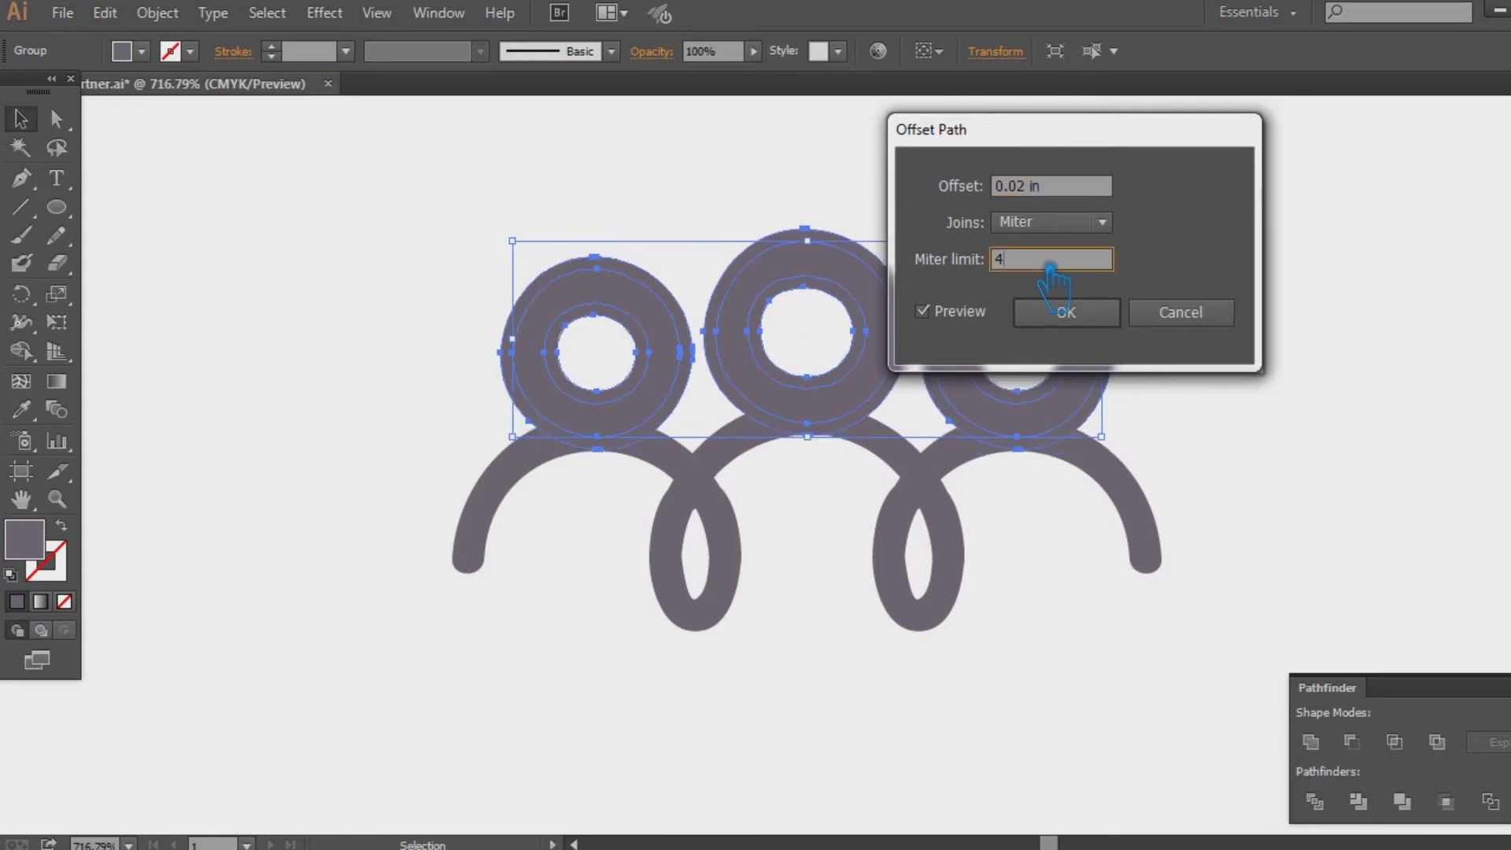
click(1044, 193)
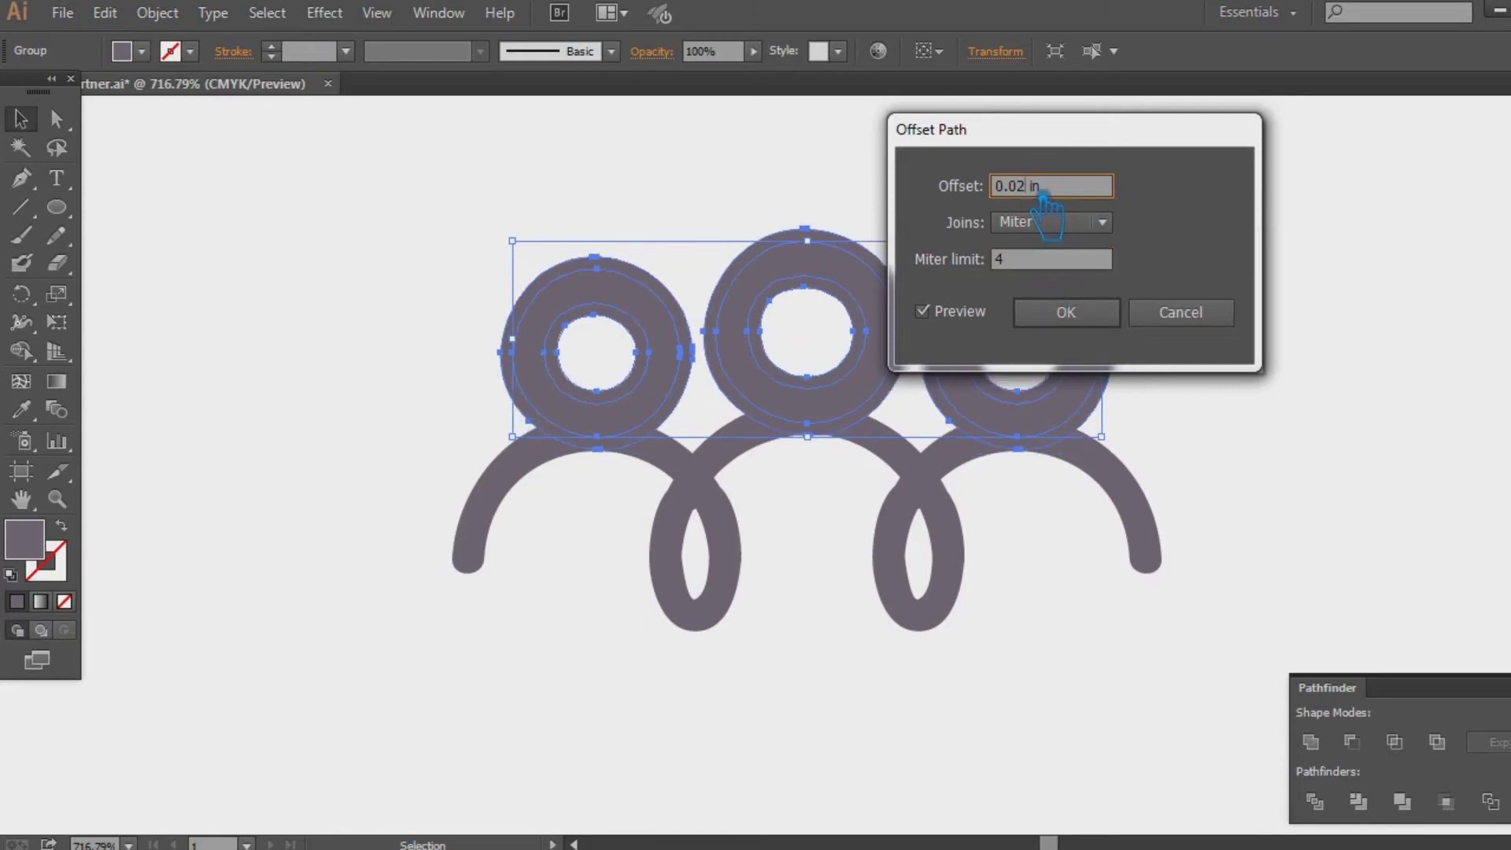
text(1)
click(1062, 263)
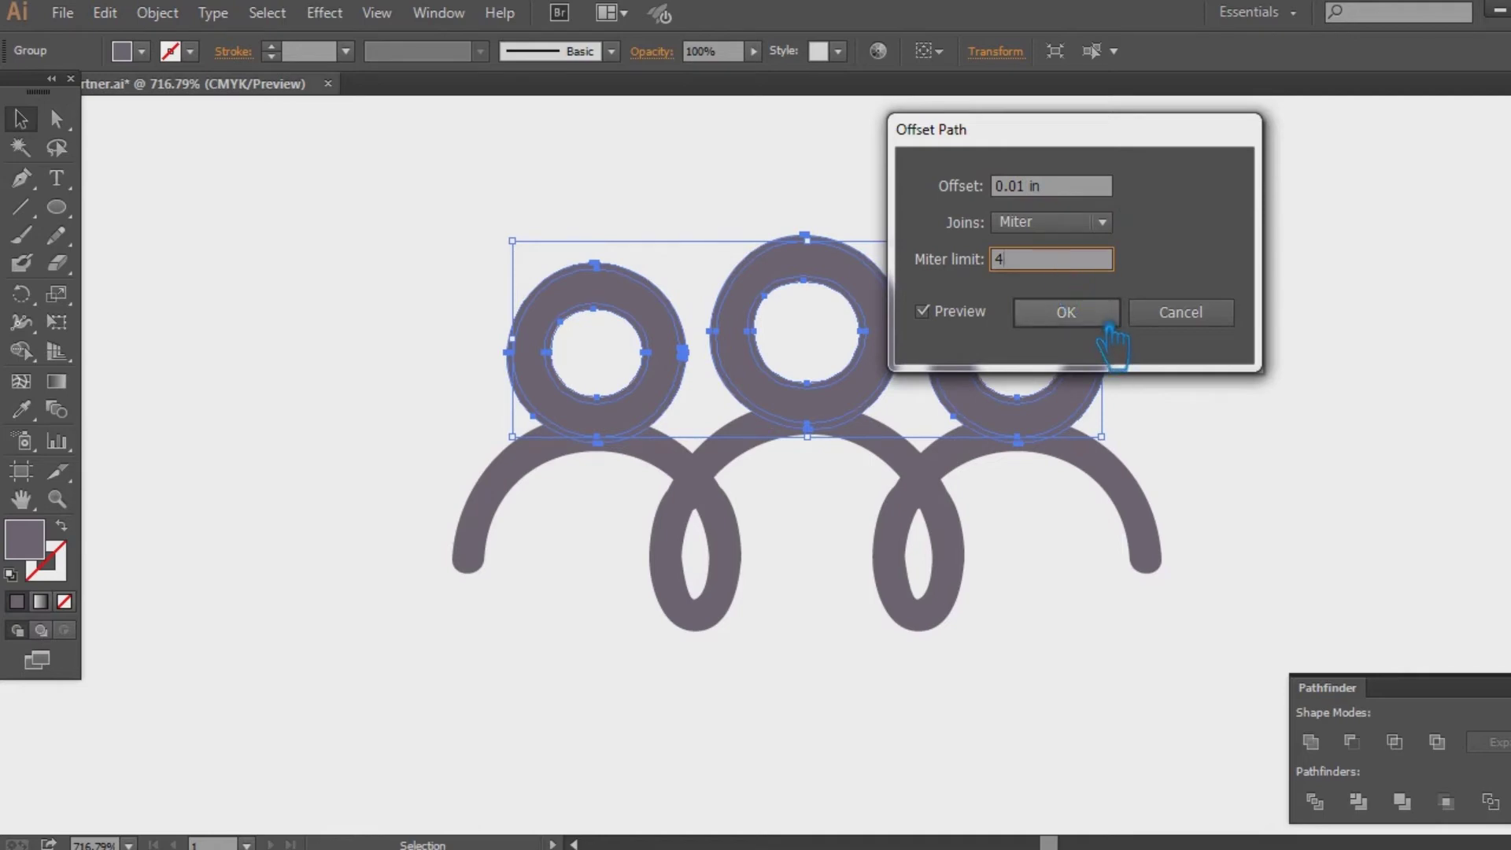
click(1108, 326)
click(1193, 460)
drag(1206, 457, 469, 264)
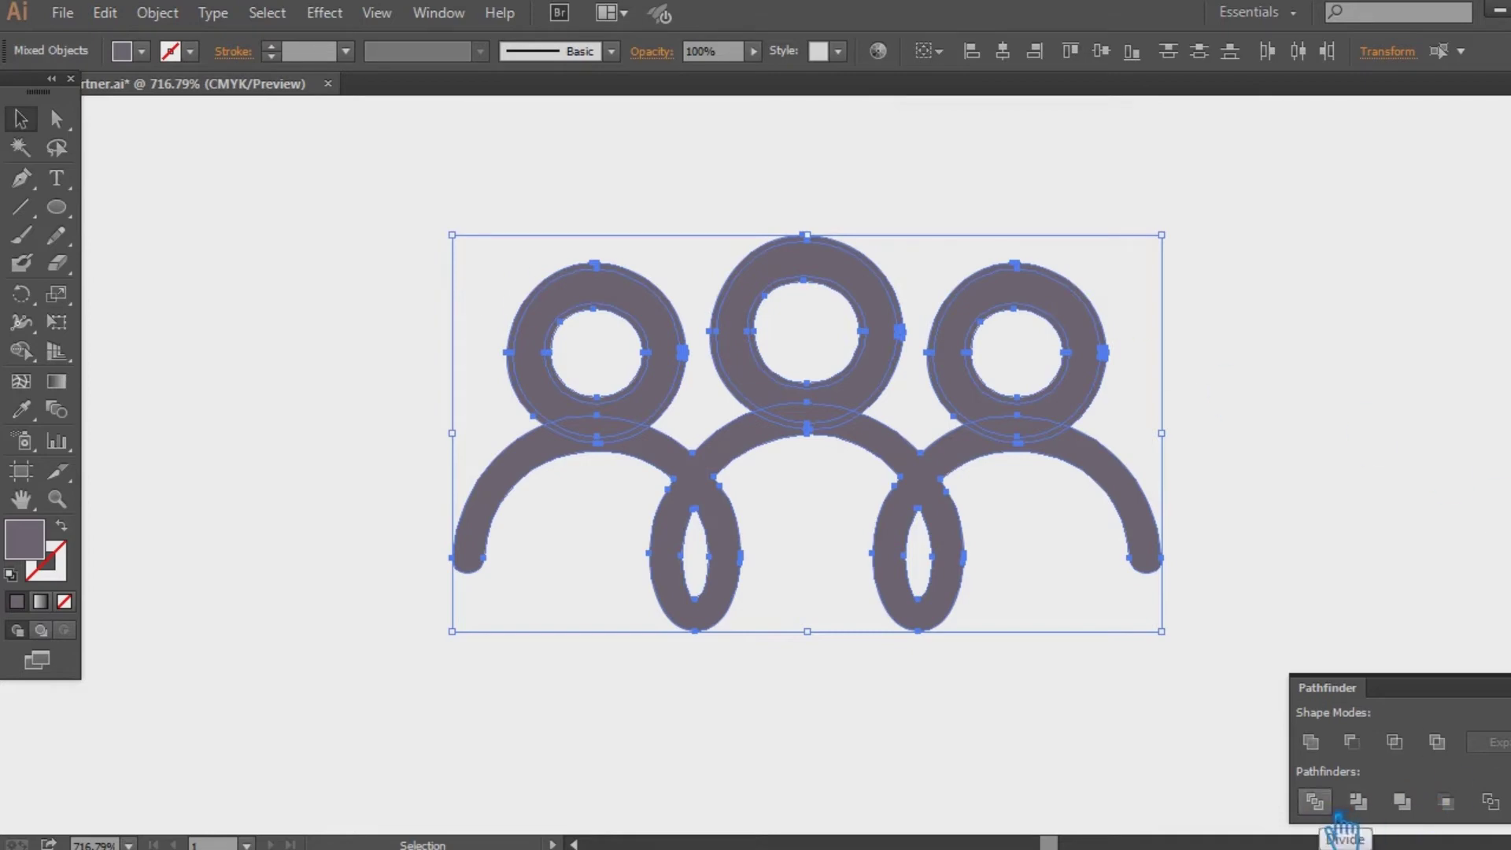
Divide the overlapping shapes with Pathfinder and ungroup the resulting pieces
click(1329, 807)
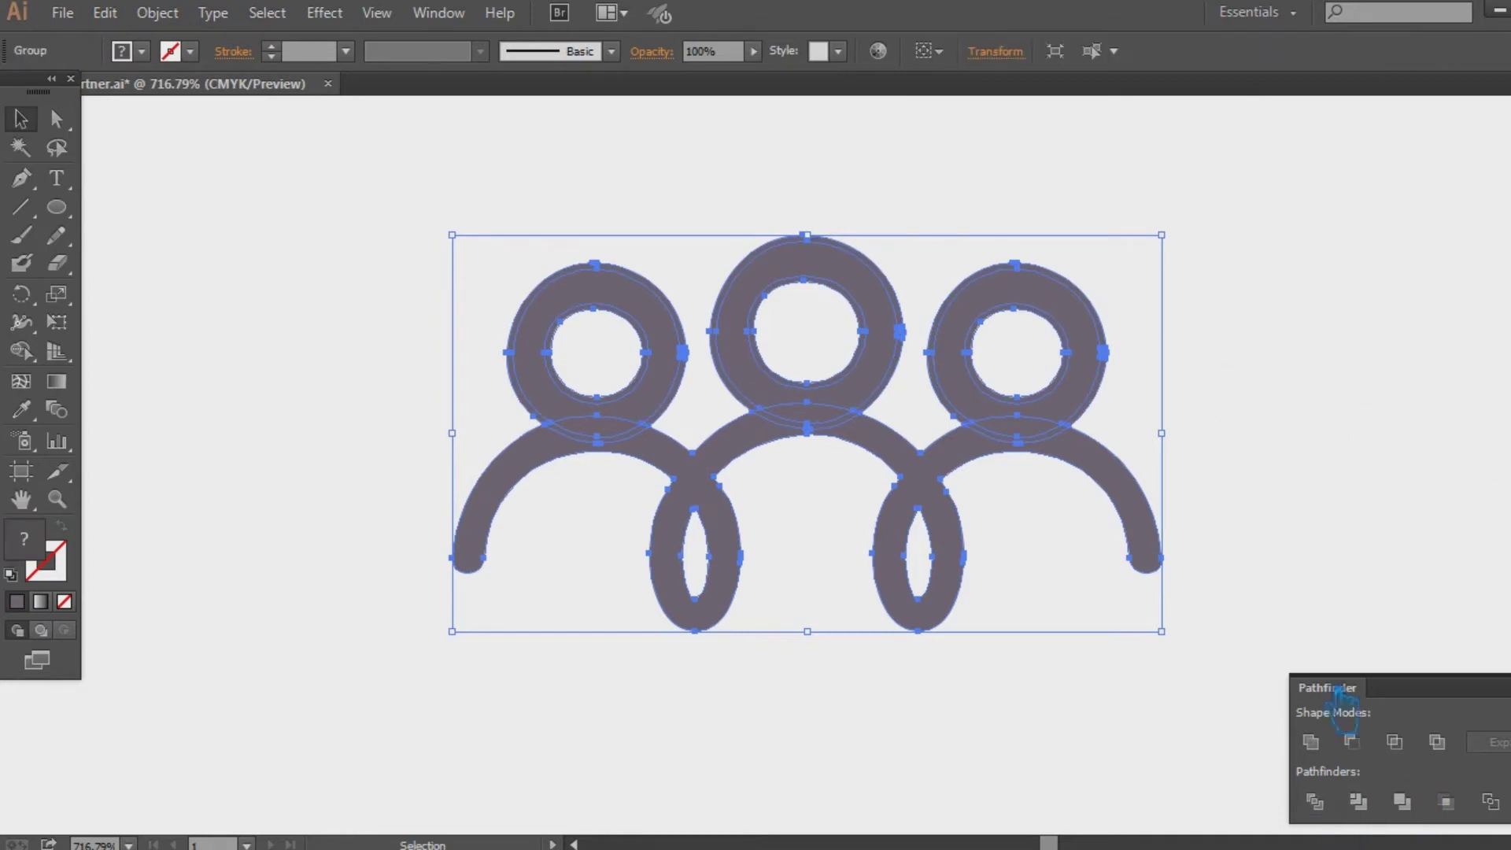
click(1253, 456)
right_click(1010, 393)
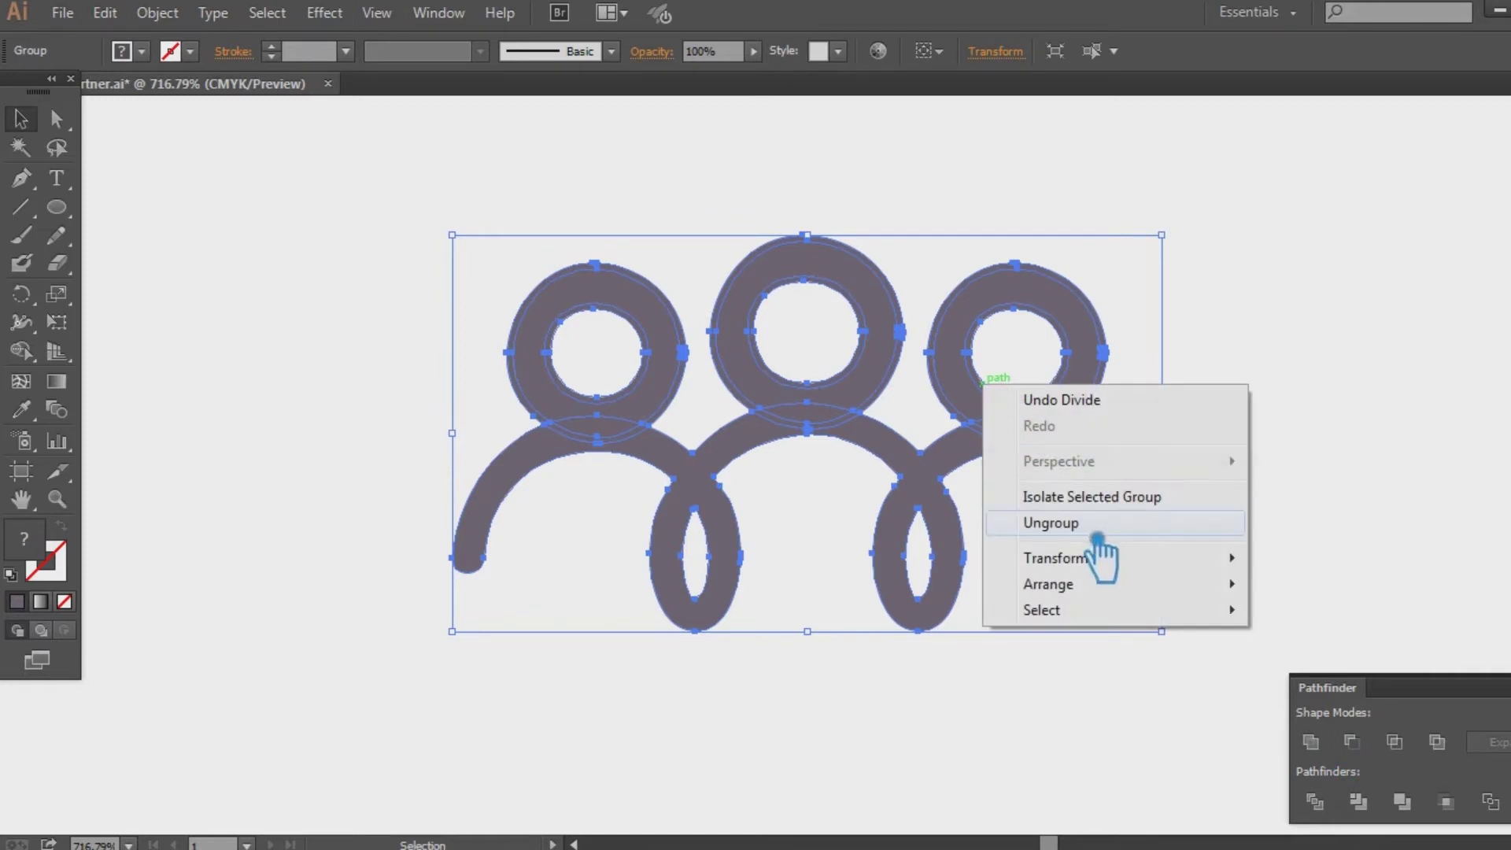
click(1098, 524)
click(1139, 372)
Delete the right head's outer ring, inner circle and the body piece beneath it
click(1137, 377)
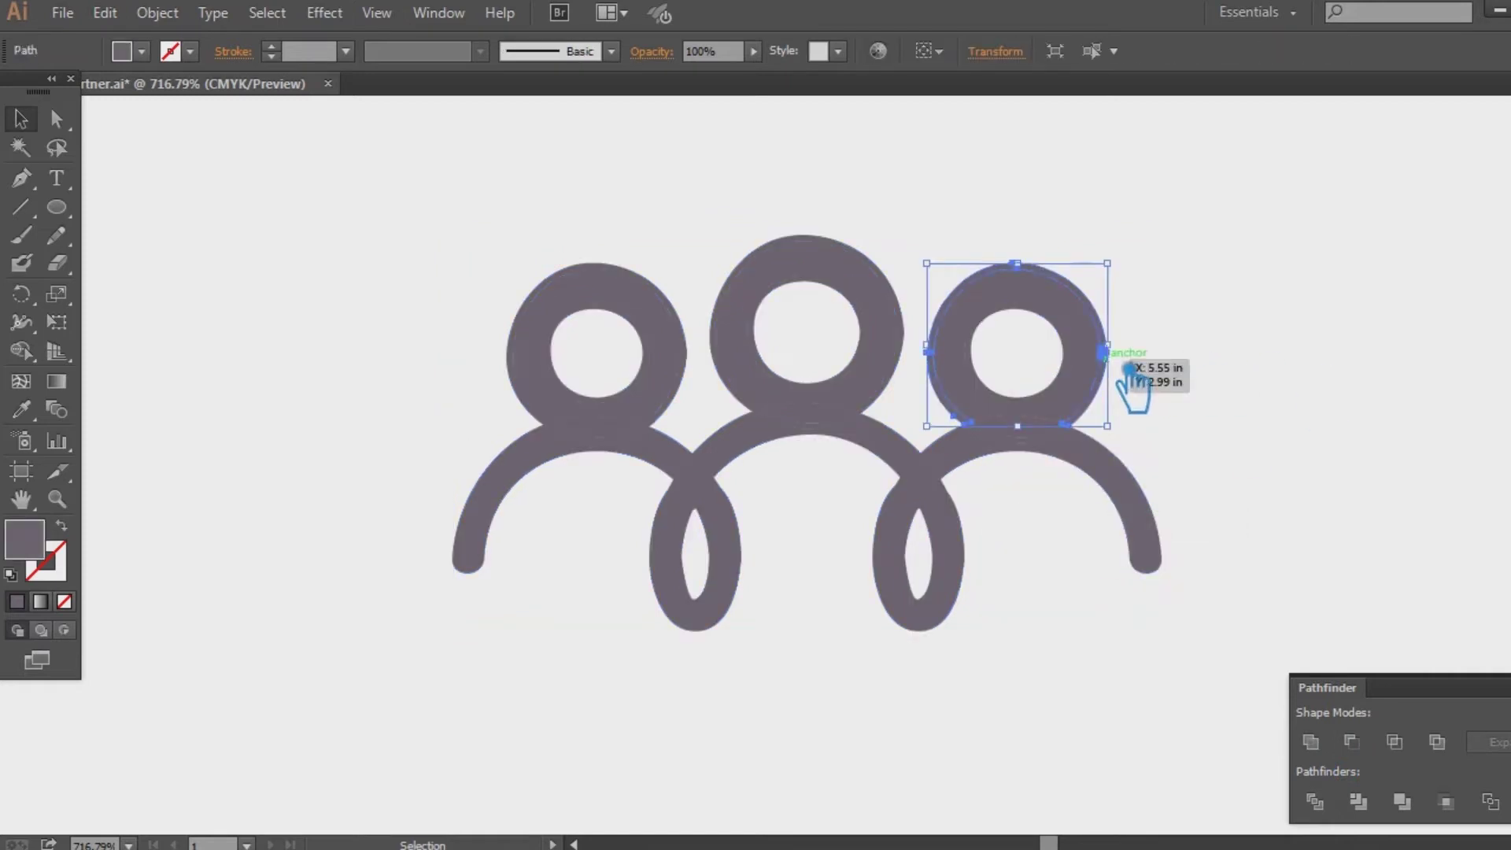
key(Delete)
click(1071, 400)
key(Delete)
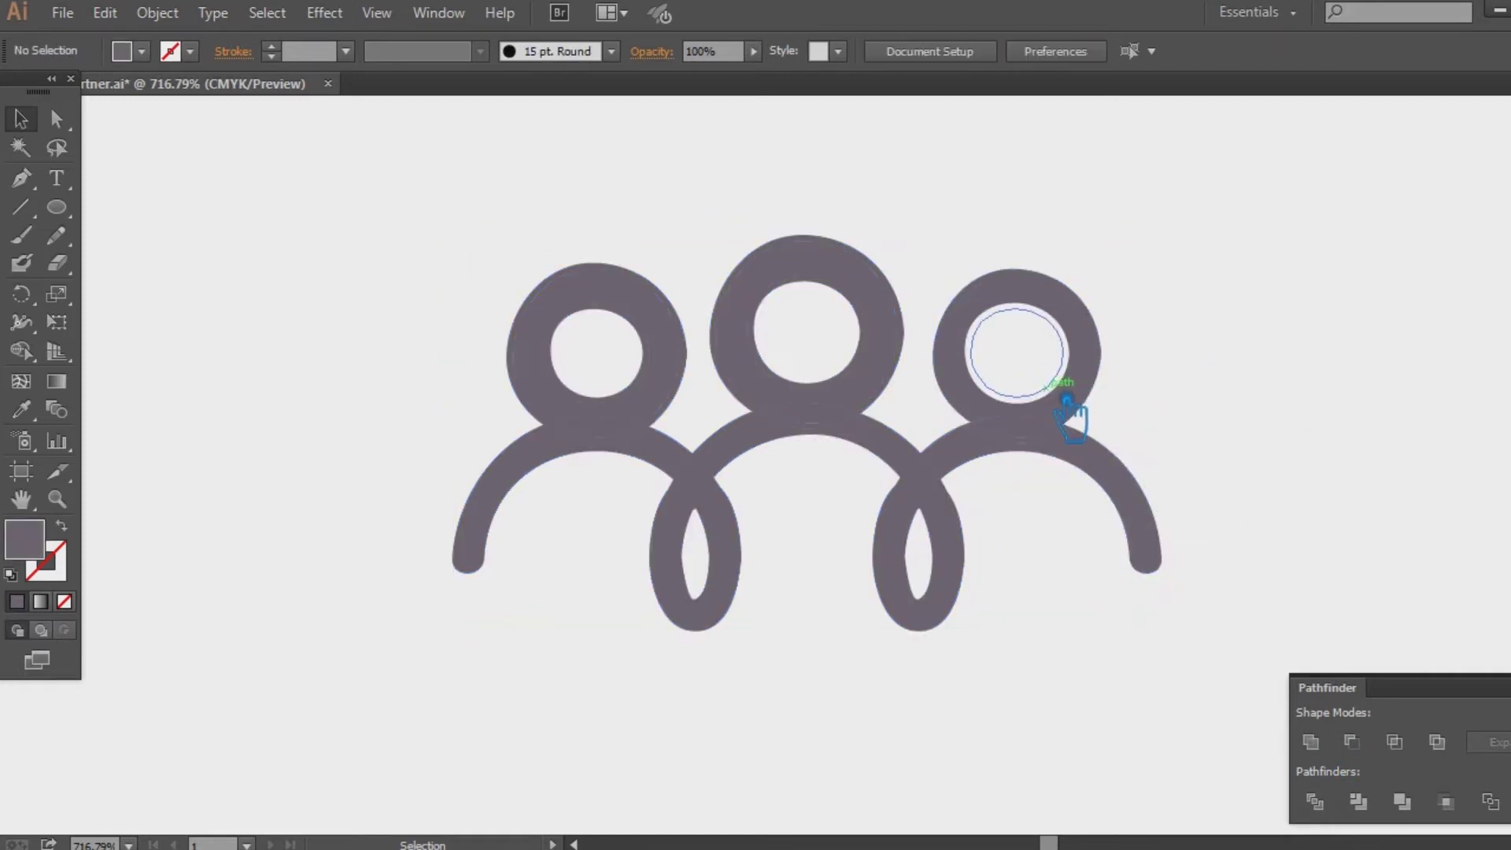
click(1073, 461)
key(Delete)
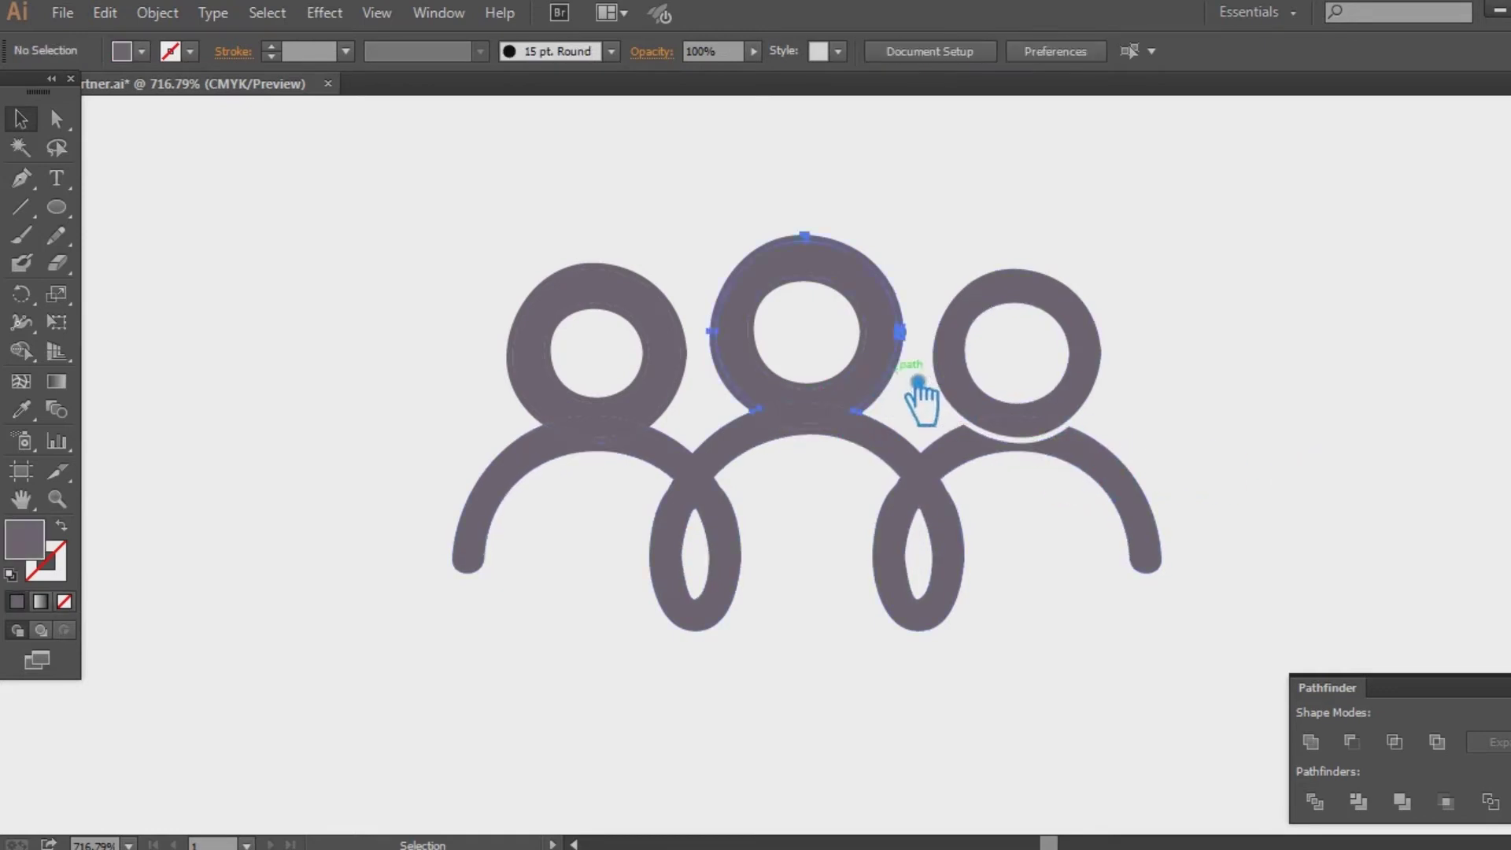
Delete the leftover inner pieces of the middle head and close the Pathfinder panel
click(859, 379)
key(Delete)
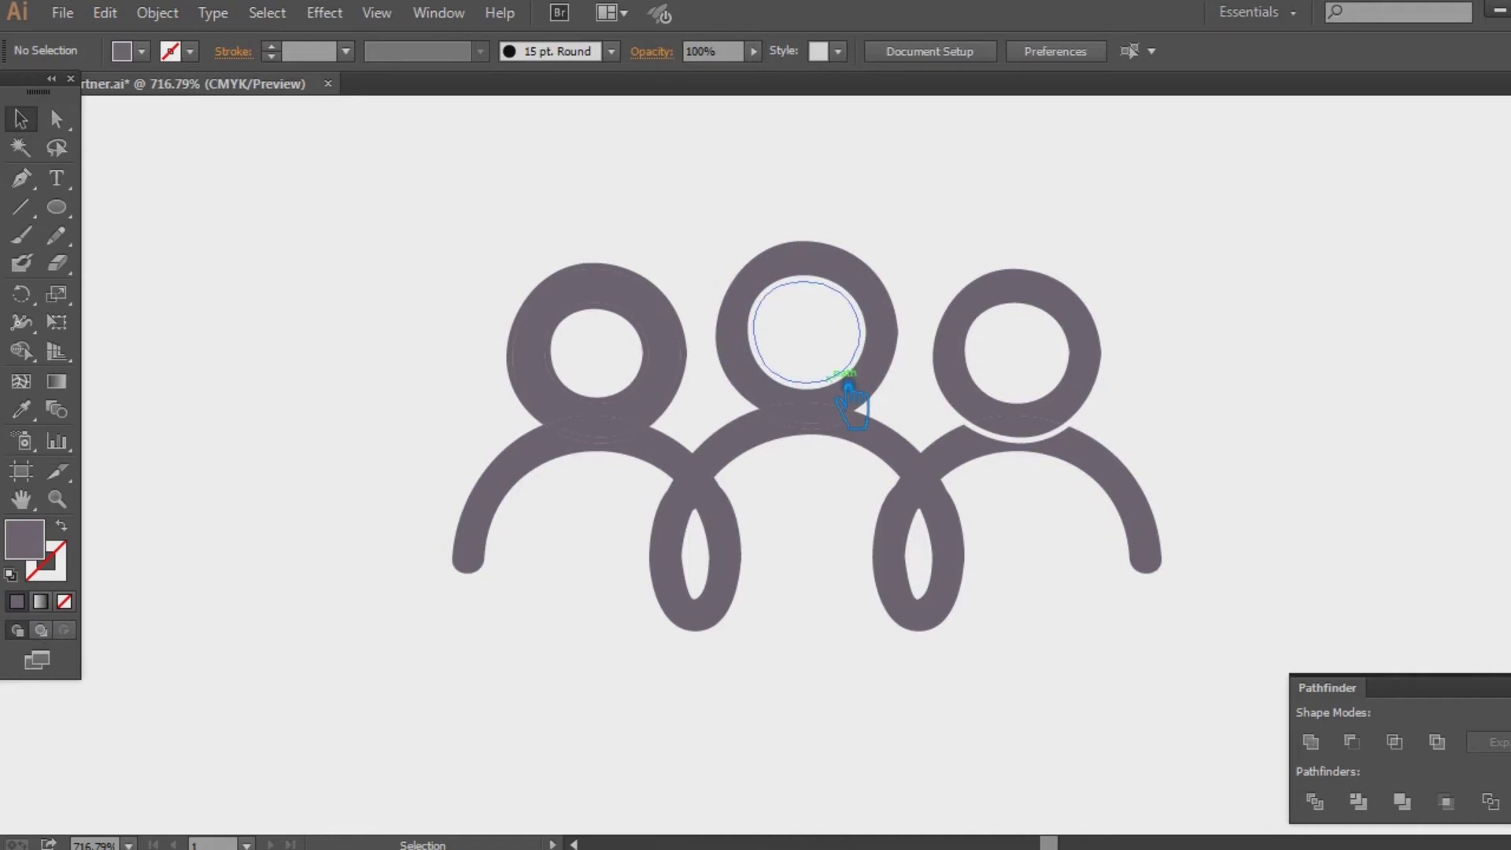
click(849, 388)
key(Delete)
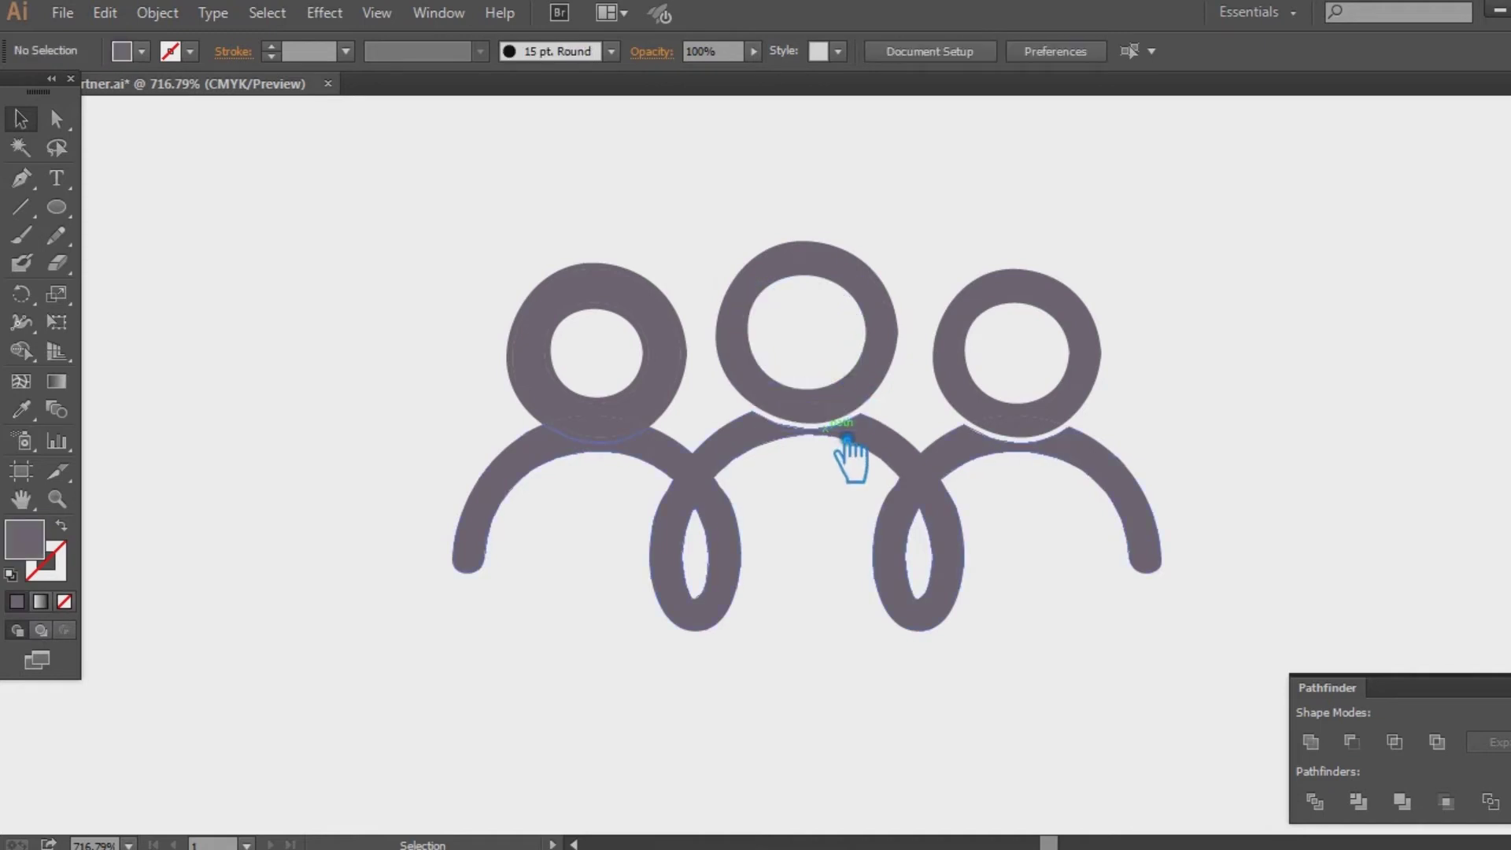
click(623, 454)
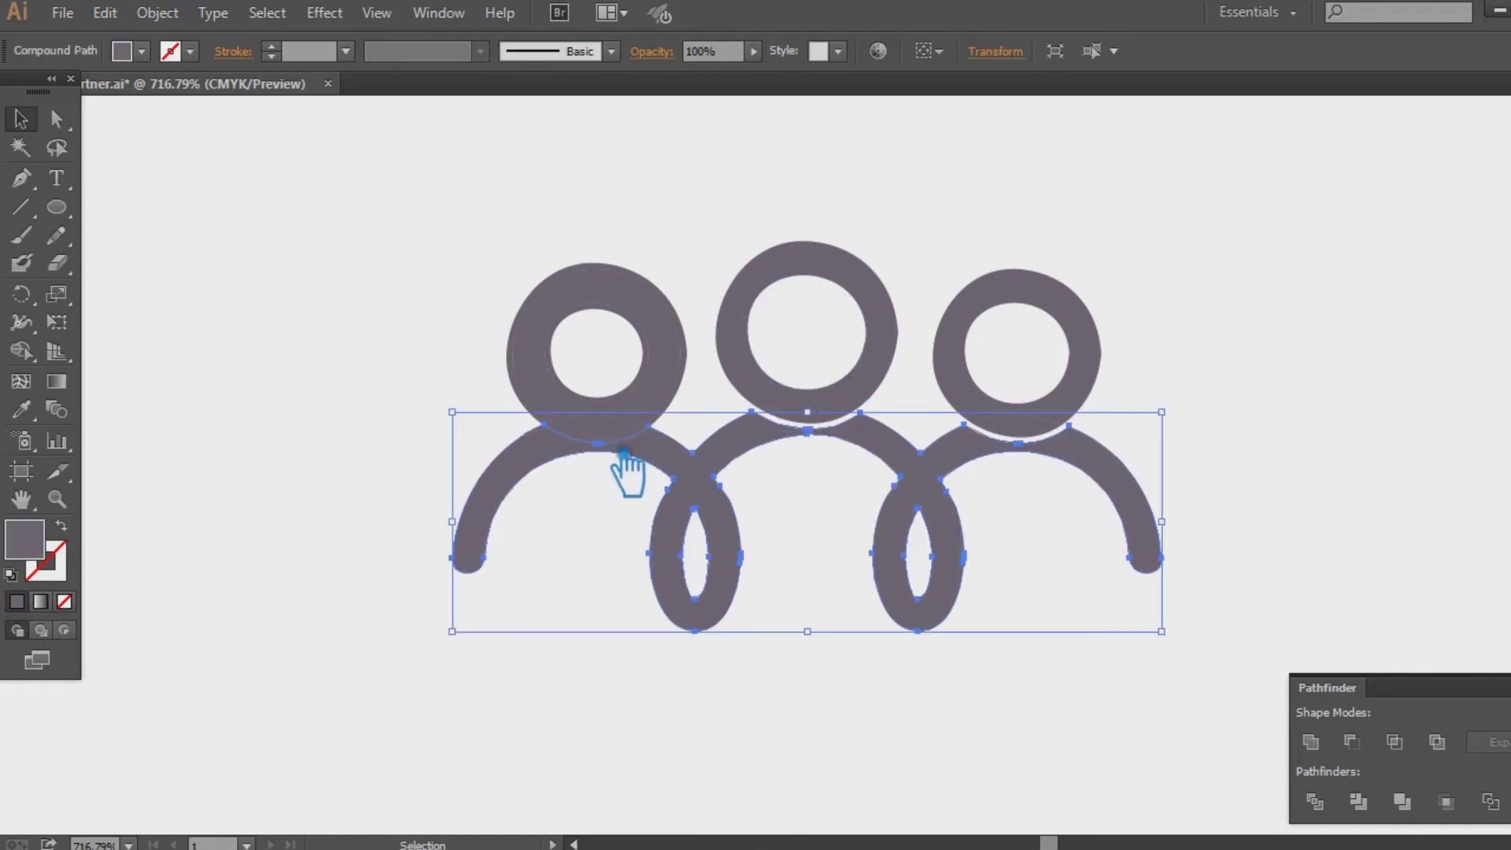
click(703, 379)
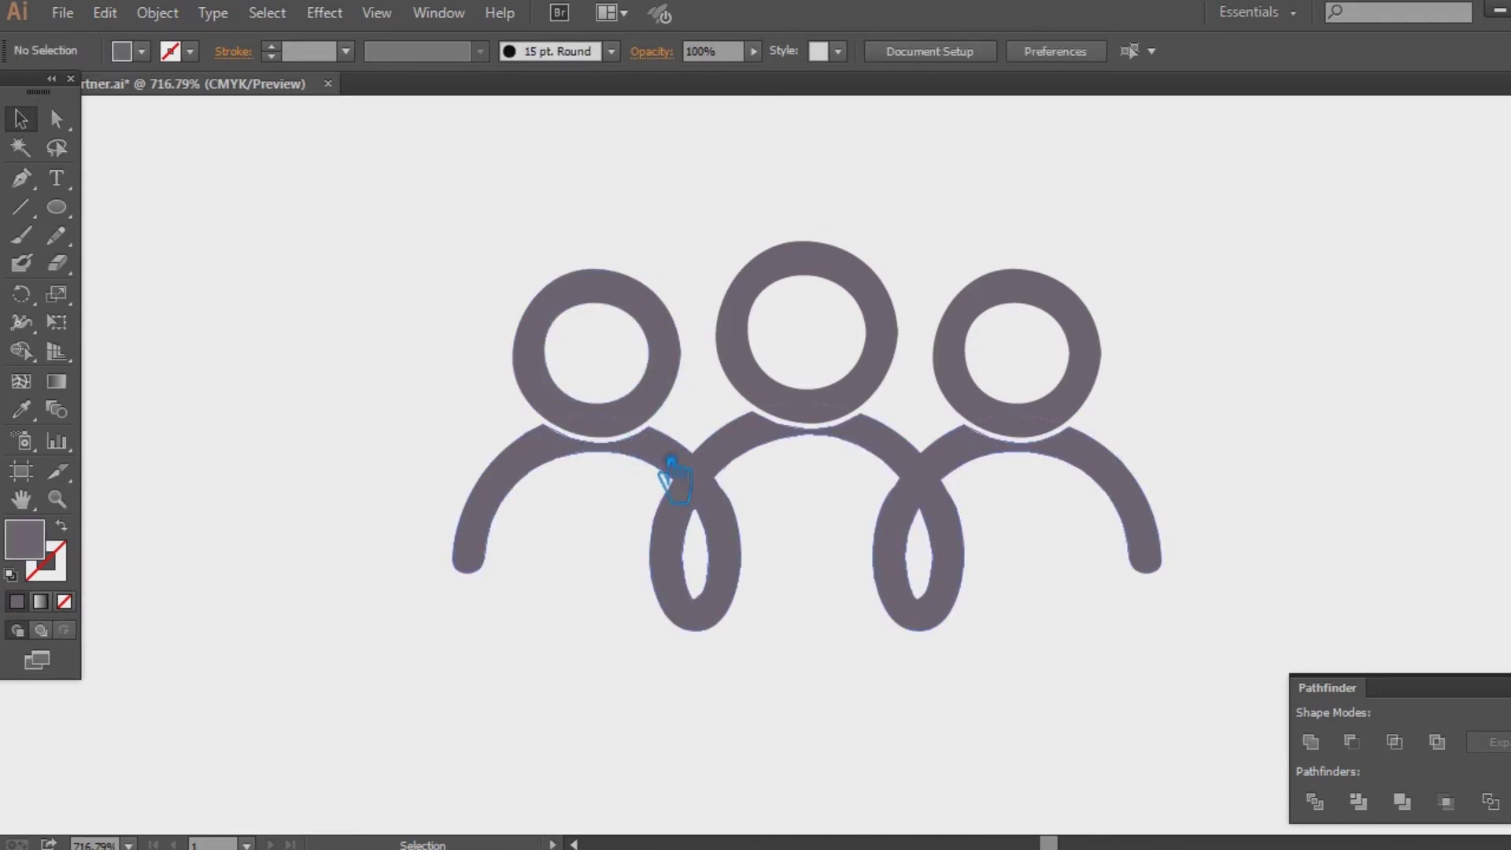
key(shift+ctrl+F9)
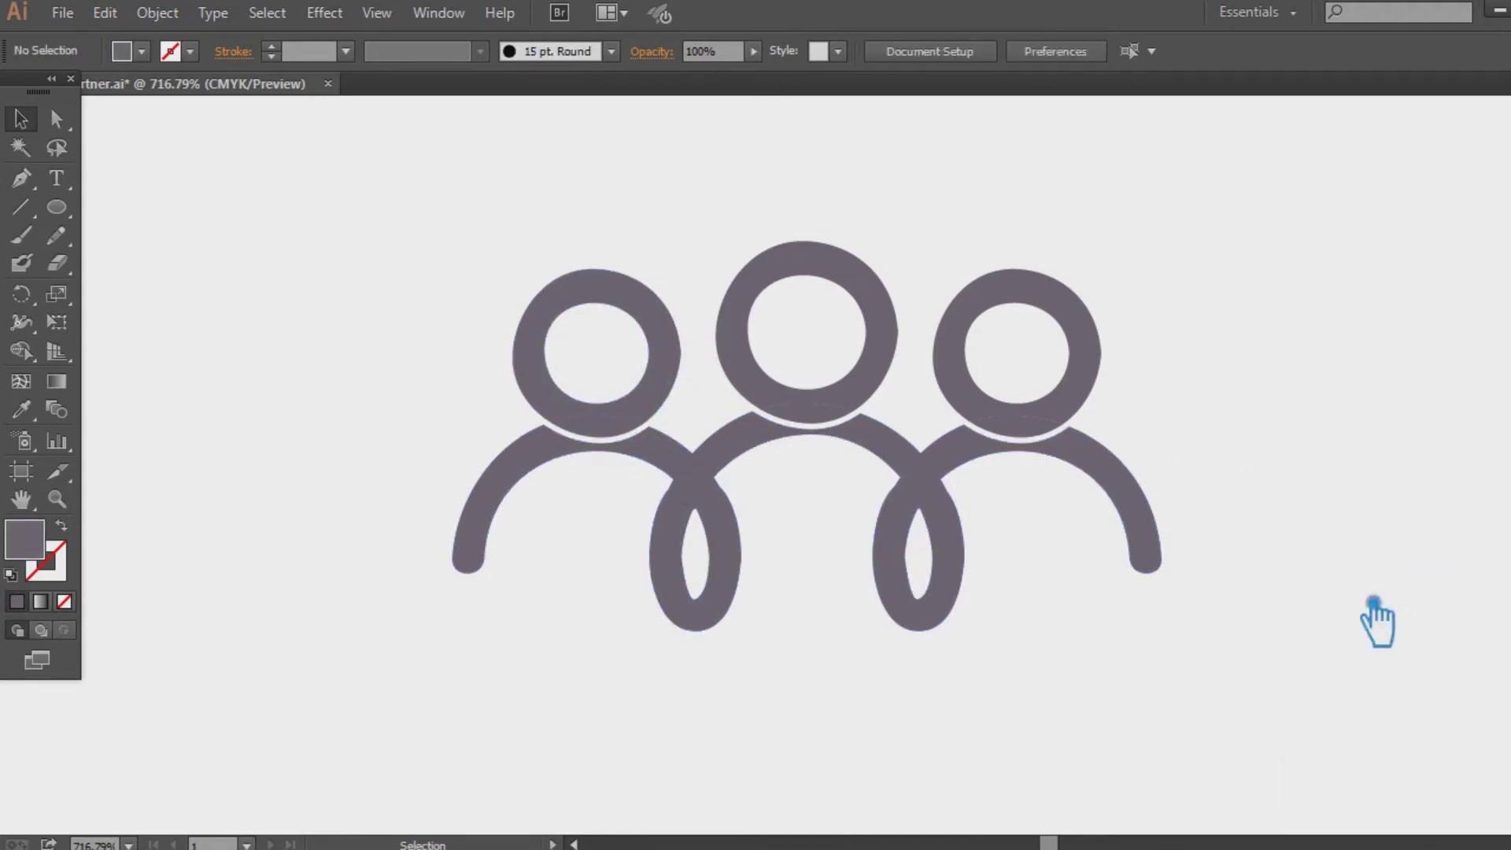
drag(1314, 653, 368, 238)
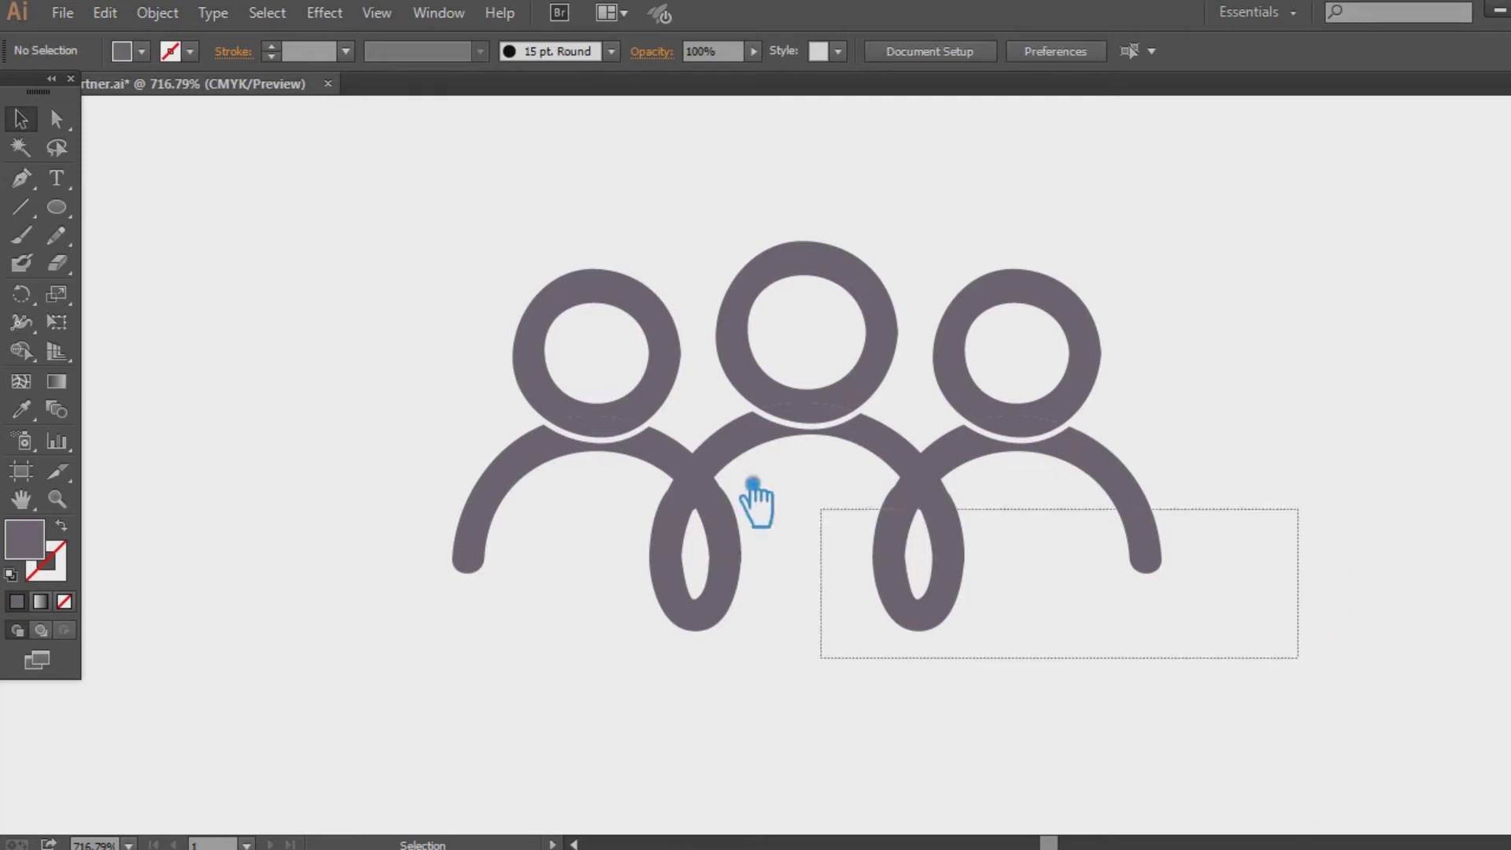
Select the left, middle and right head rings, group them, then deselect and zoom out
click(369, 239)
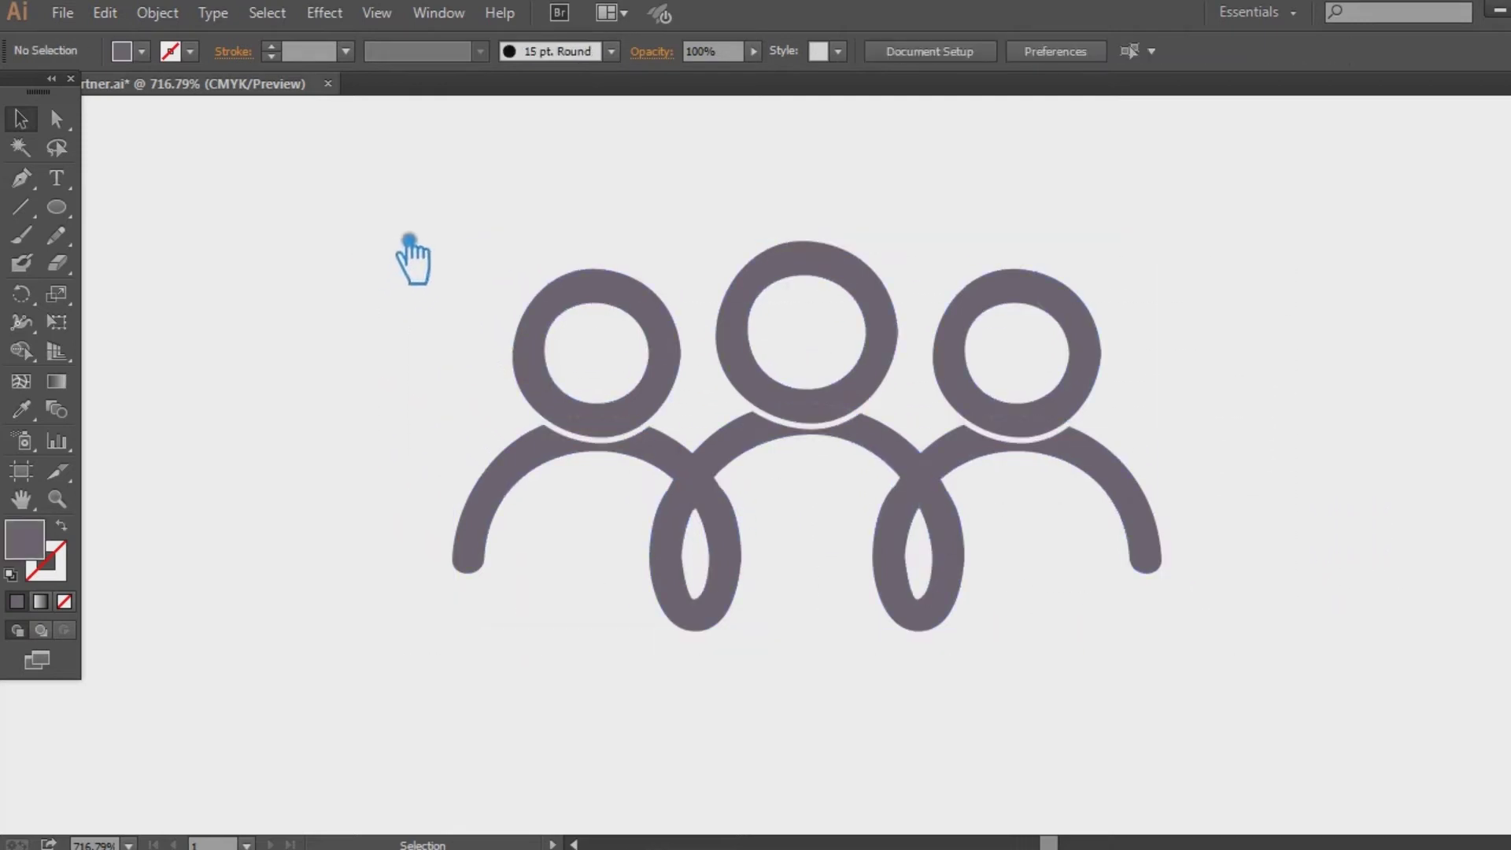
drag(491, 234, 691, 437)
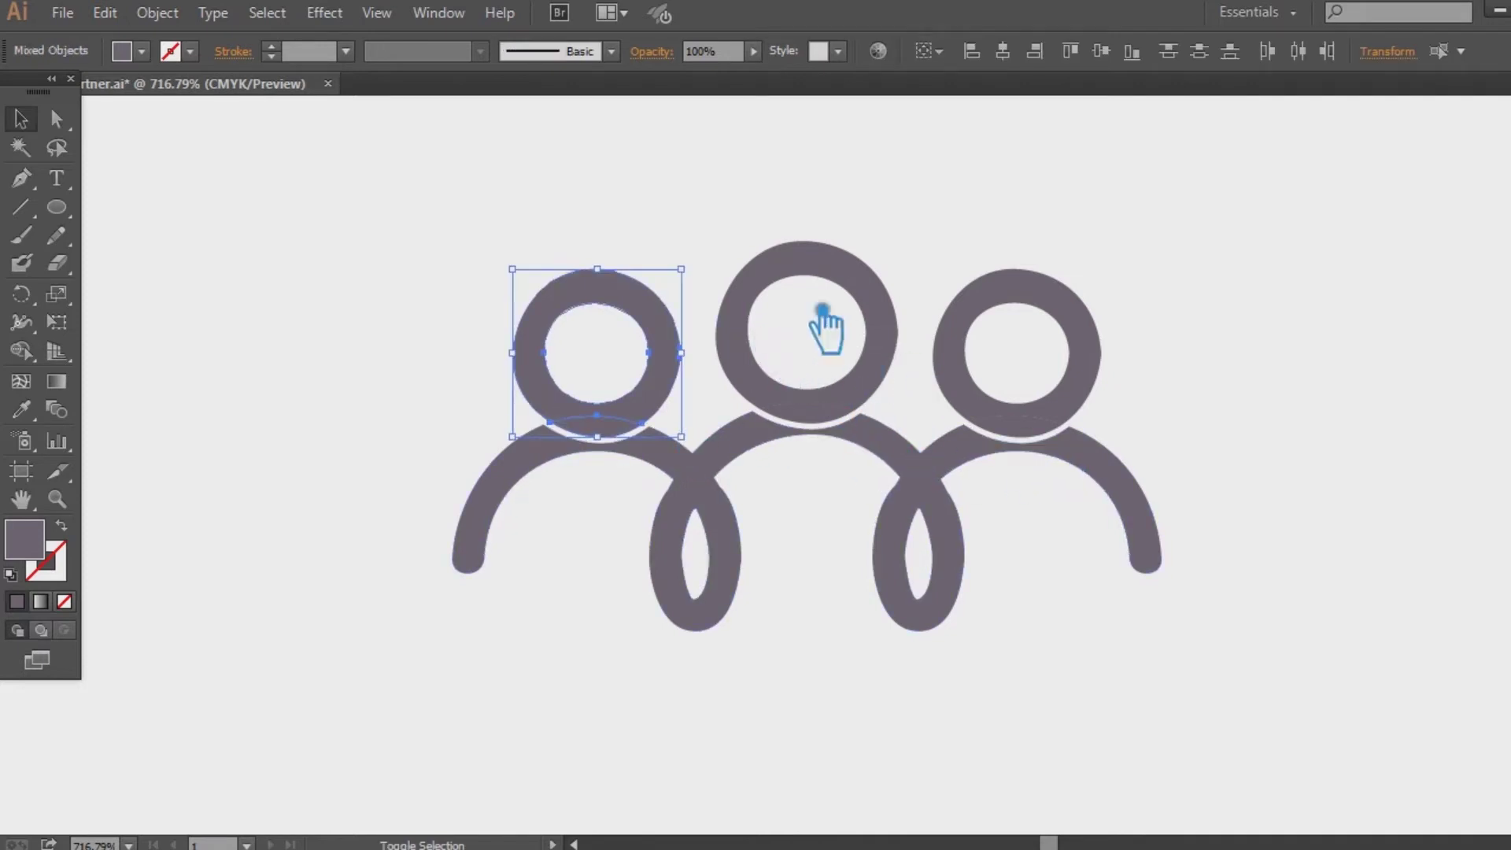
drag(718, 225, 930, 422)
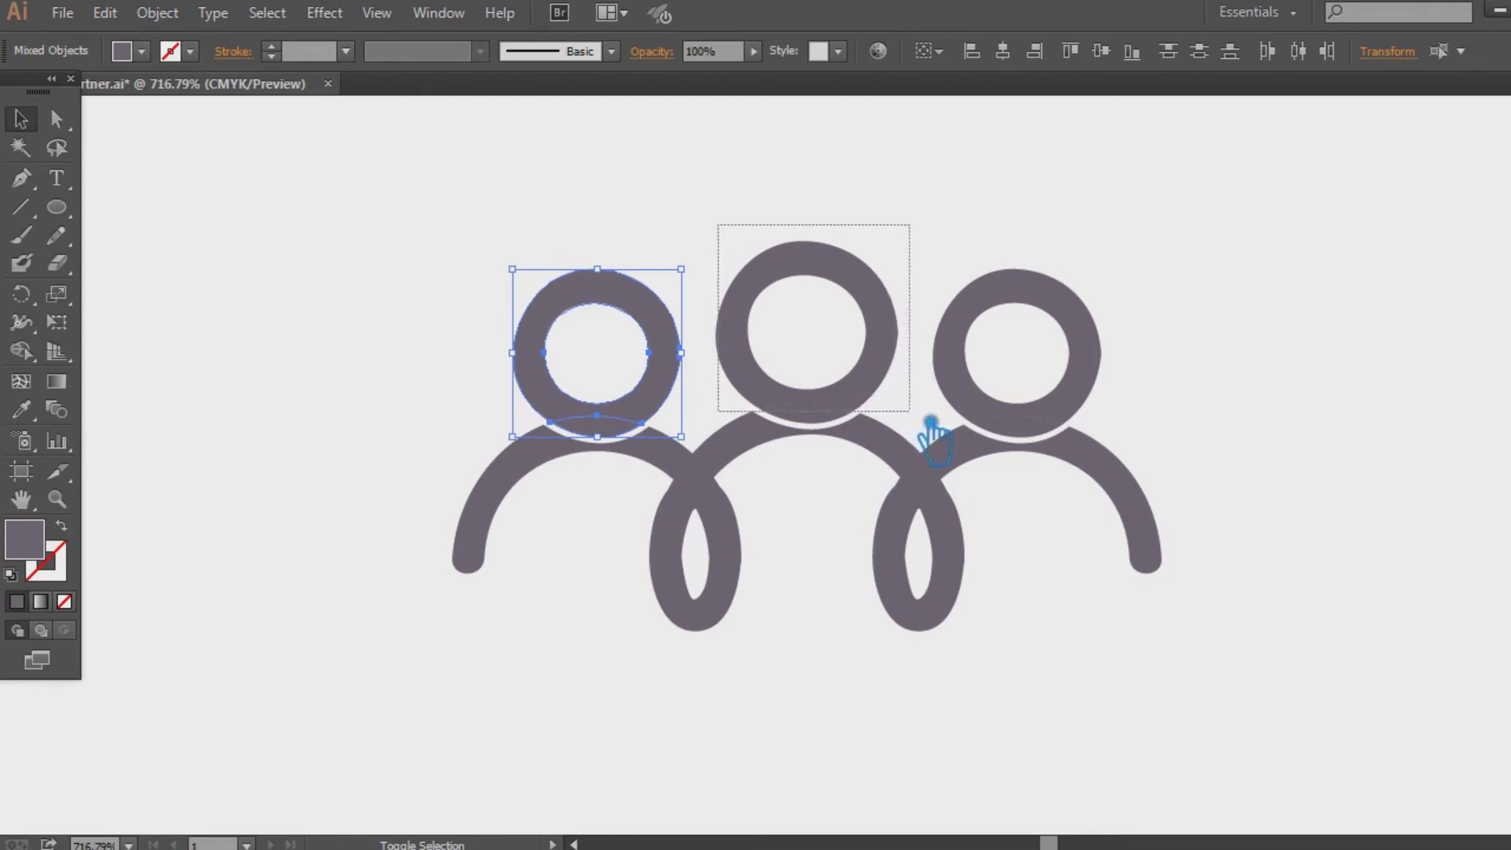
drag(931, 422, 929, 425)
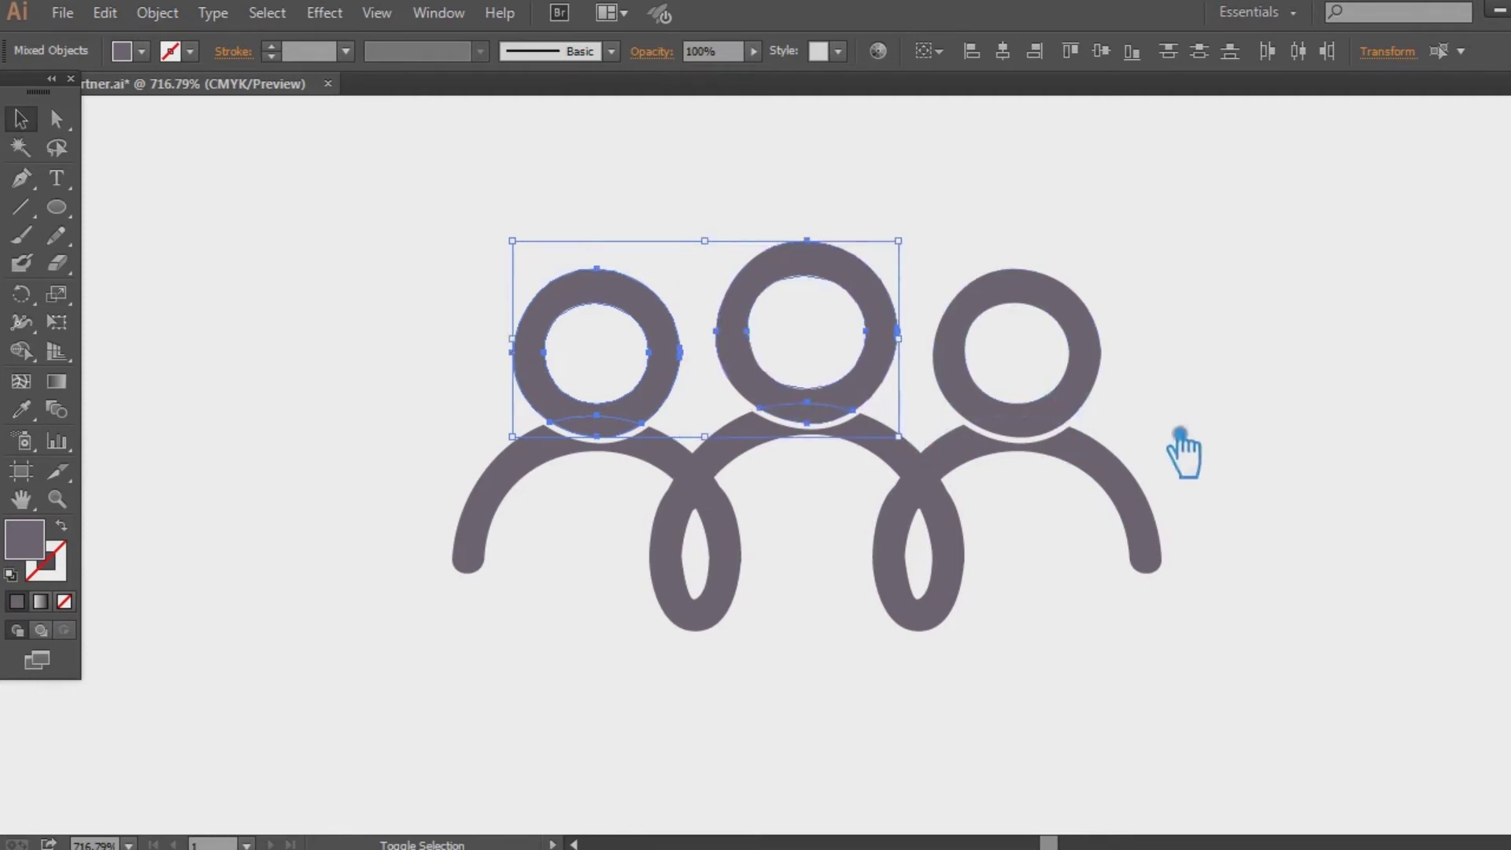
drag(939, 247, 1171, 437)
key(ctrl+shift+F9)
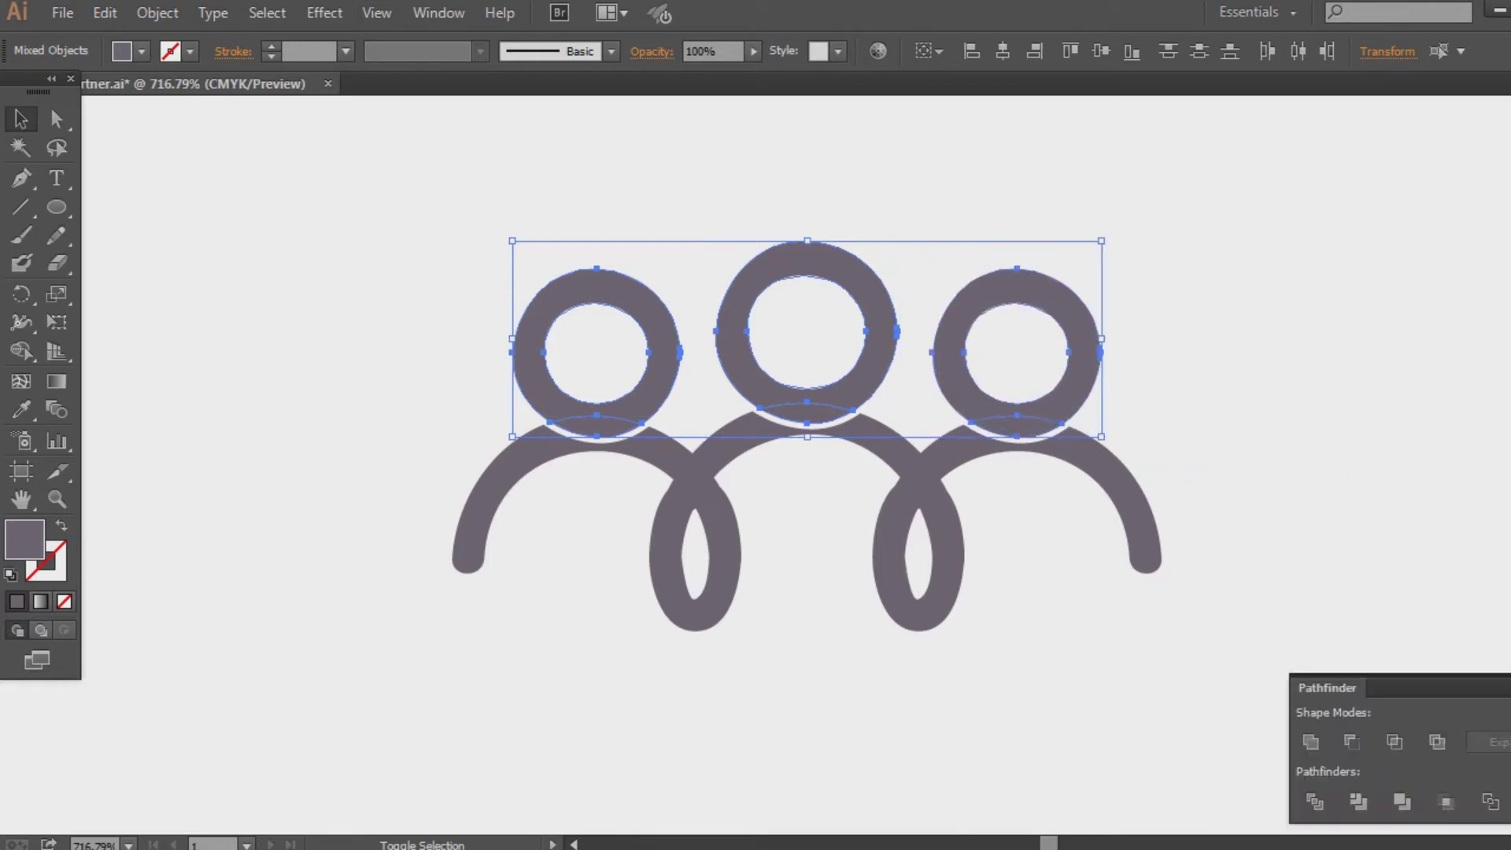
click(1311, 742)
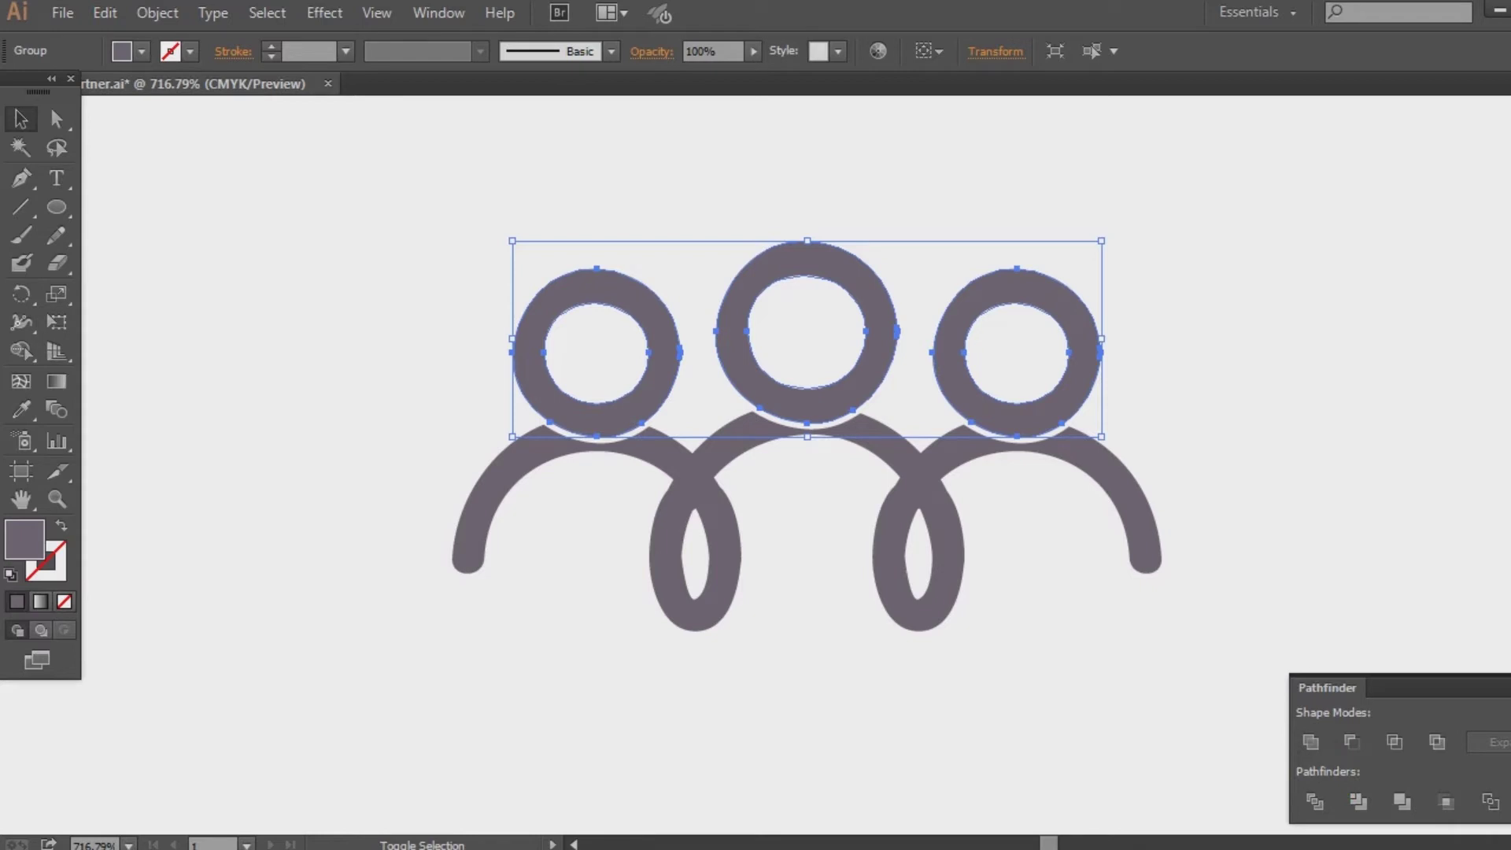
click(1389, 630)
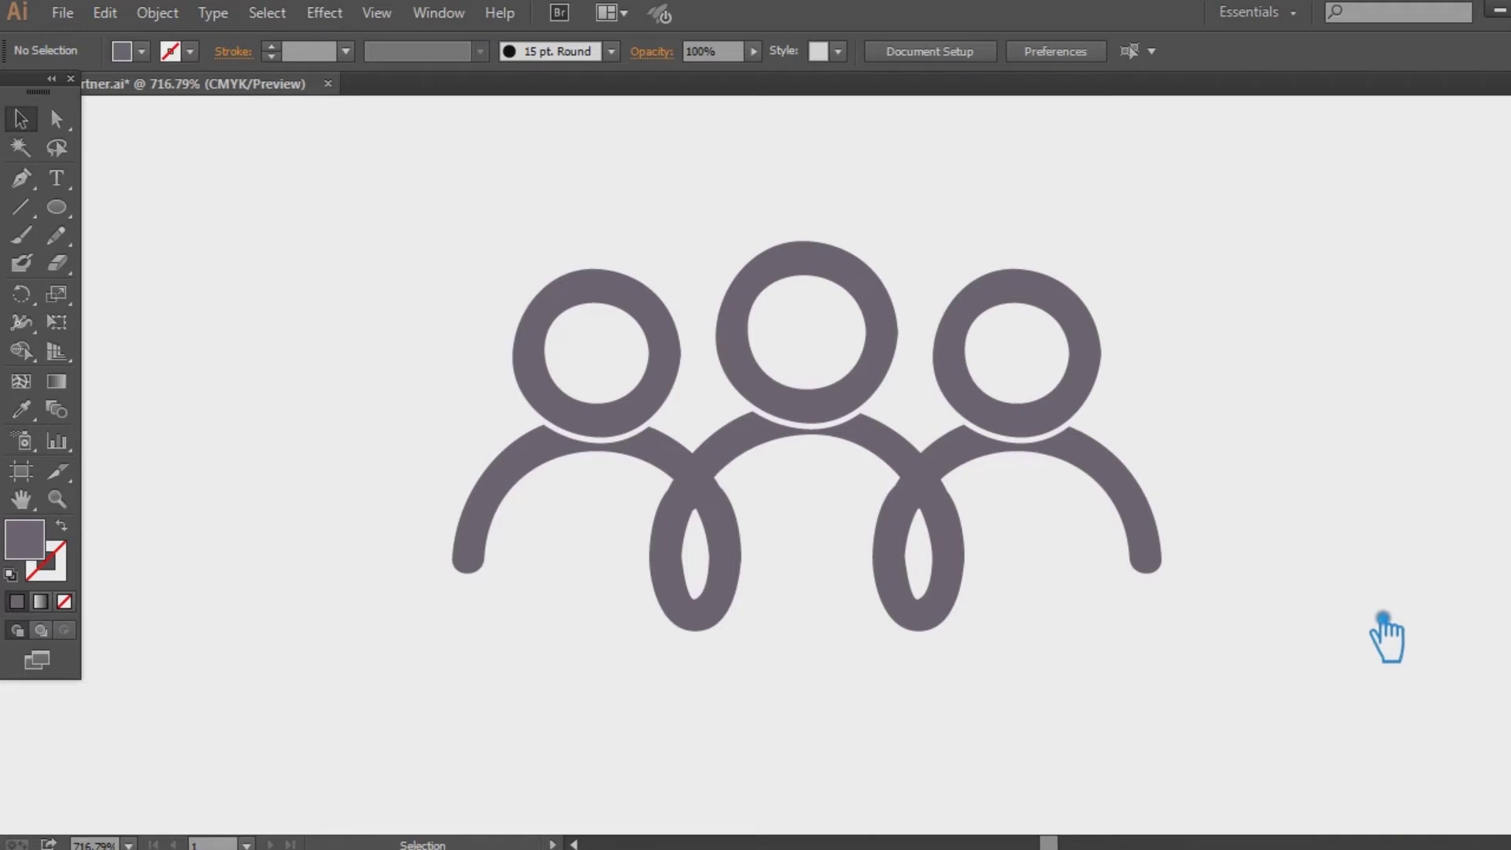
key(ctrl+minus)
key(ctrl+minus)
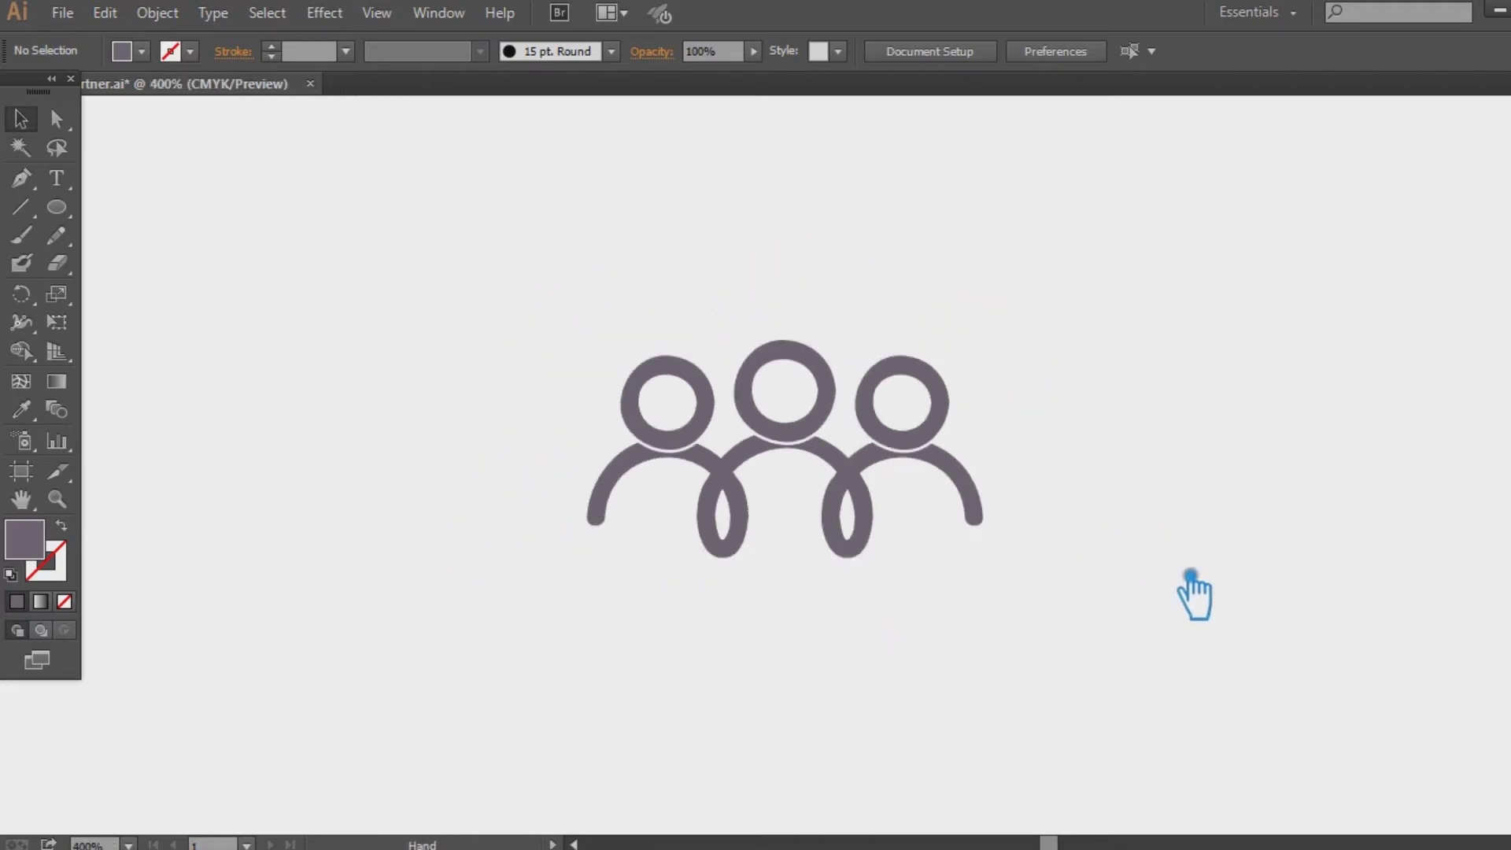
Set the fill colour to pure black in the Color Picker
drag(1191, 581, 1191, 469)
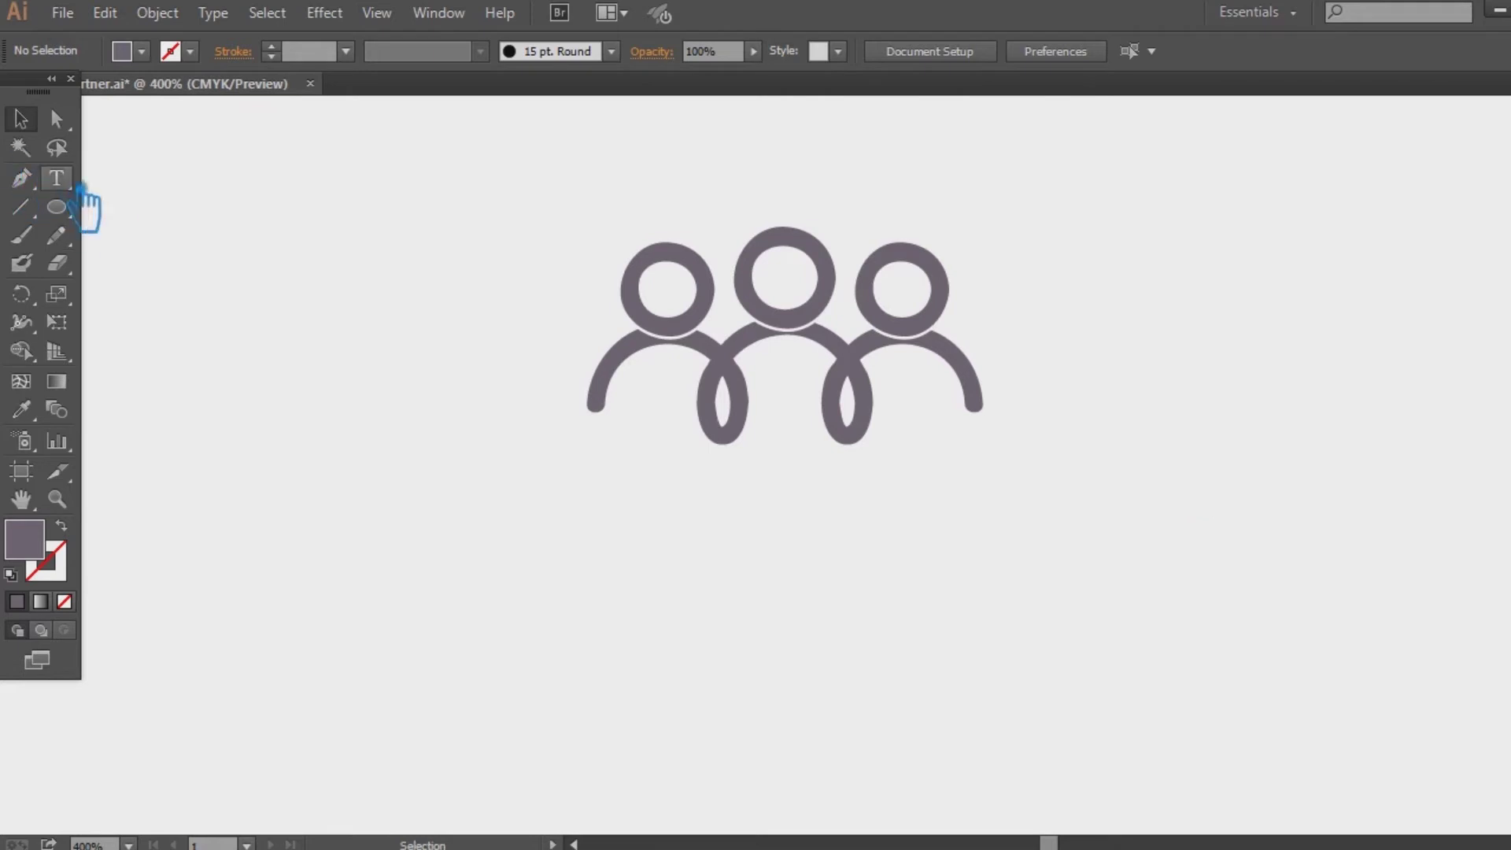
double_click(25, 540)
drag(898, 457, 873, 526)
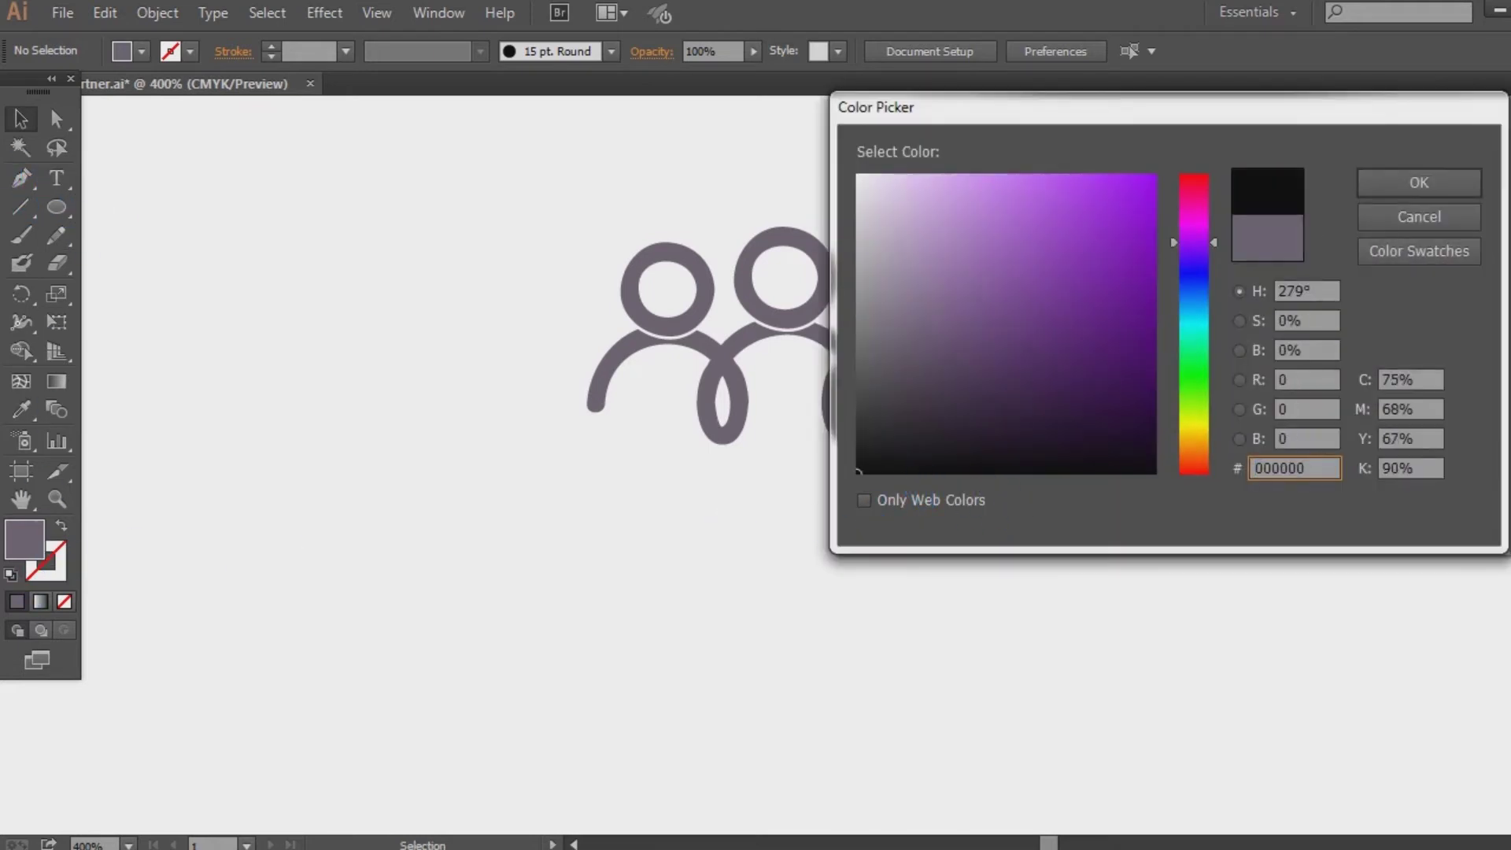
click(1419, 182)
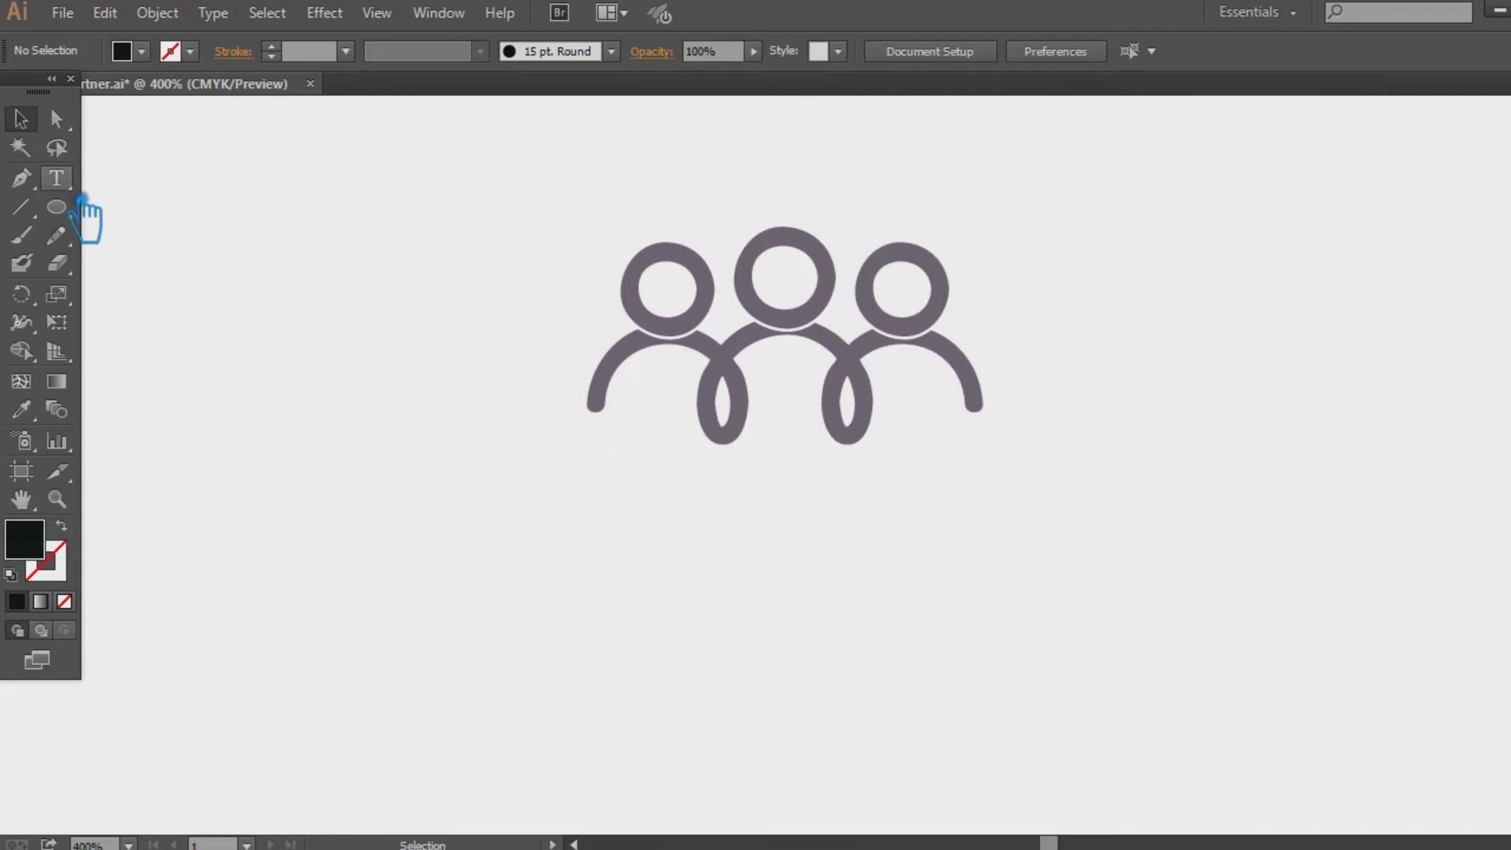
Type 'Business Partner' at 24 pt below the figures with the Type tool
click(56, 179)
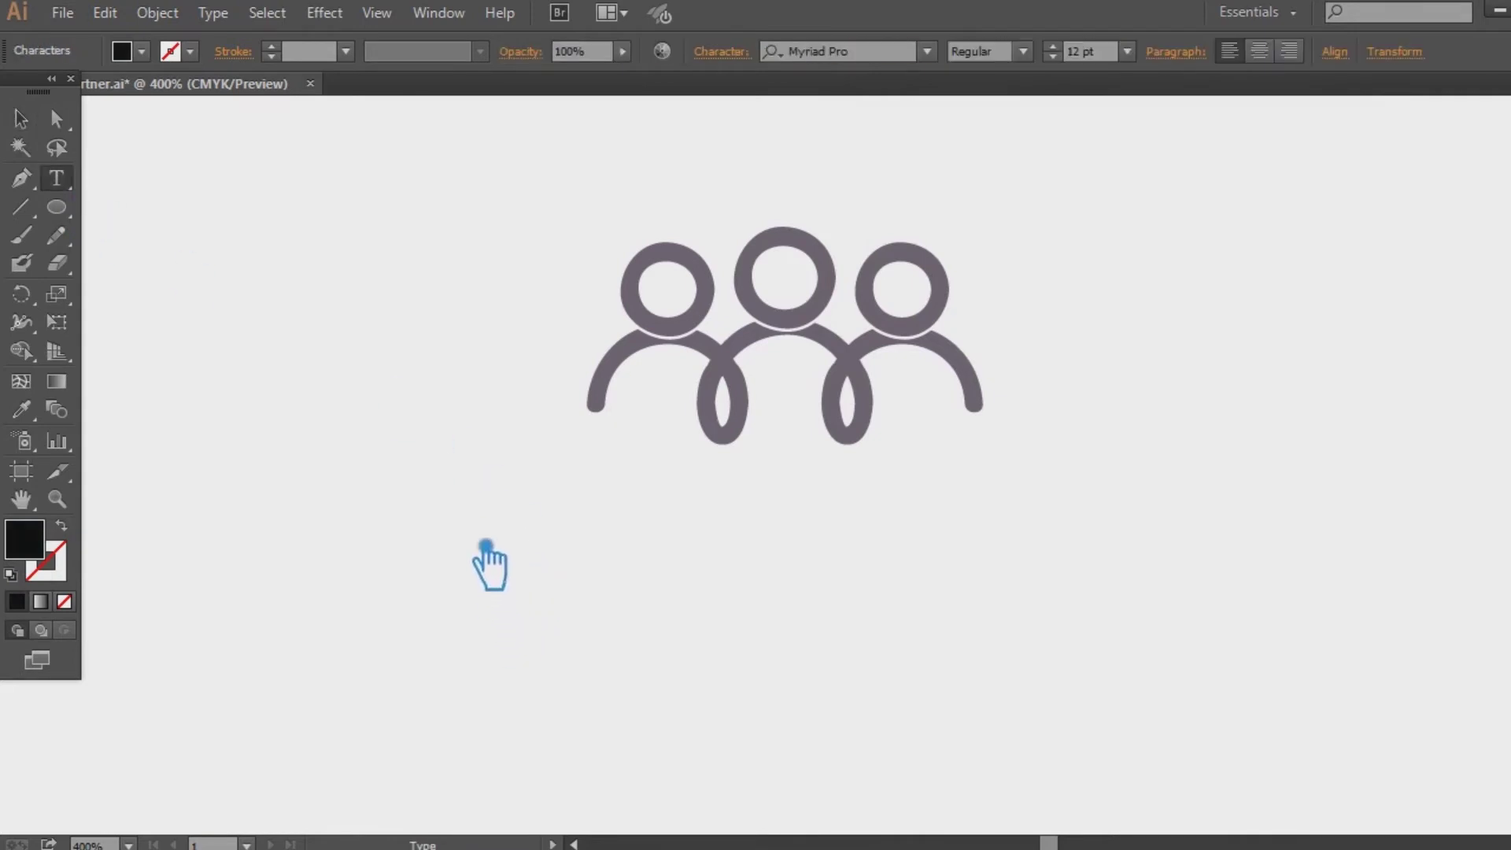
click(1129, 52)
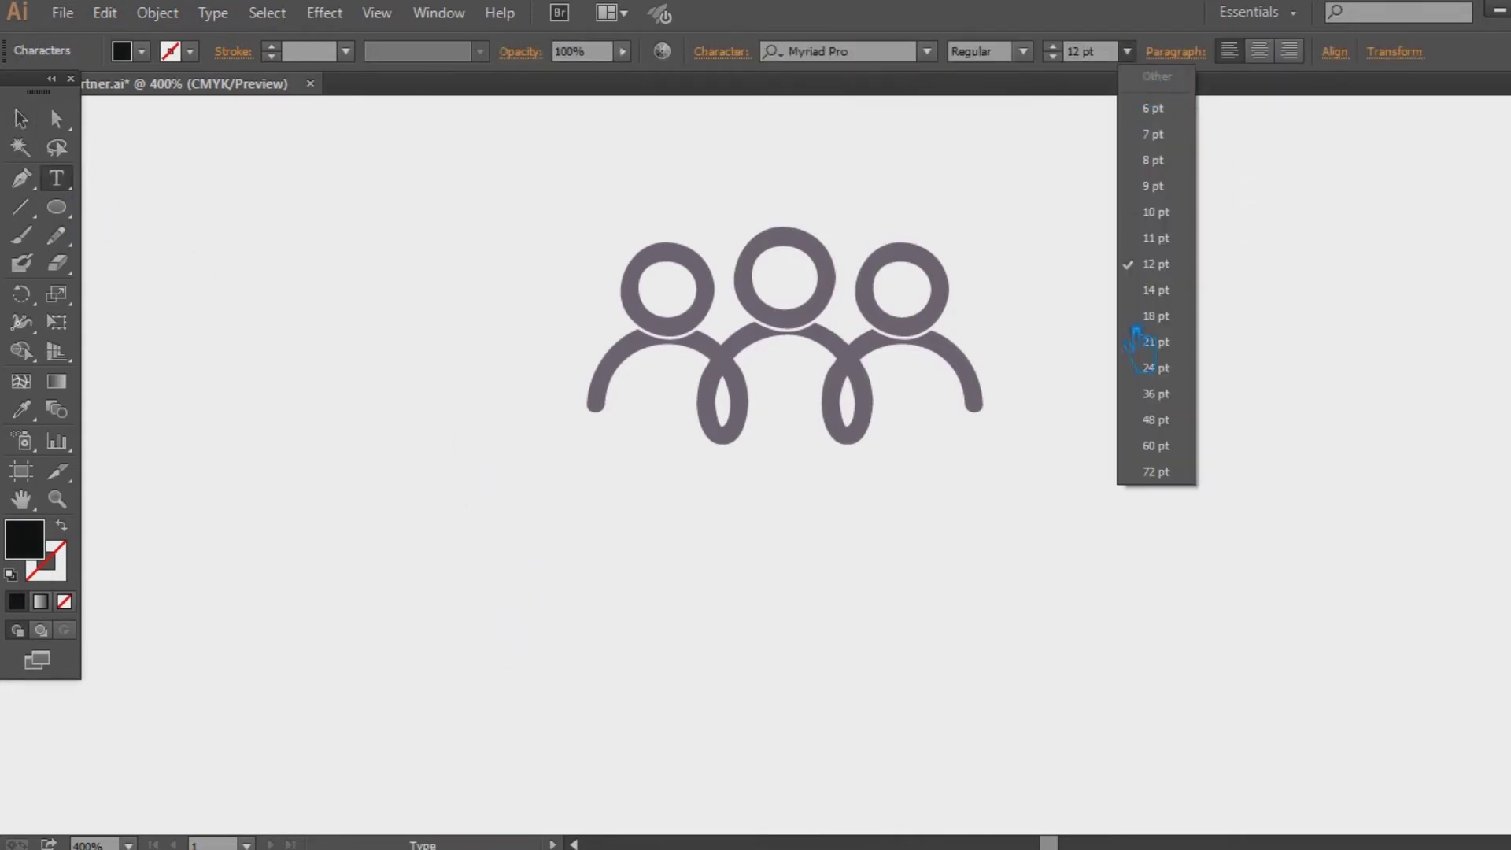
click(1156, 446)
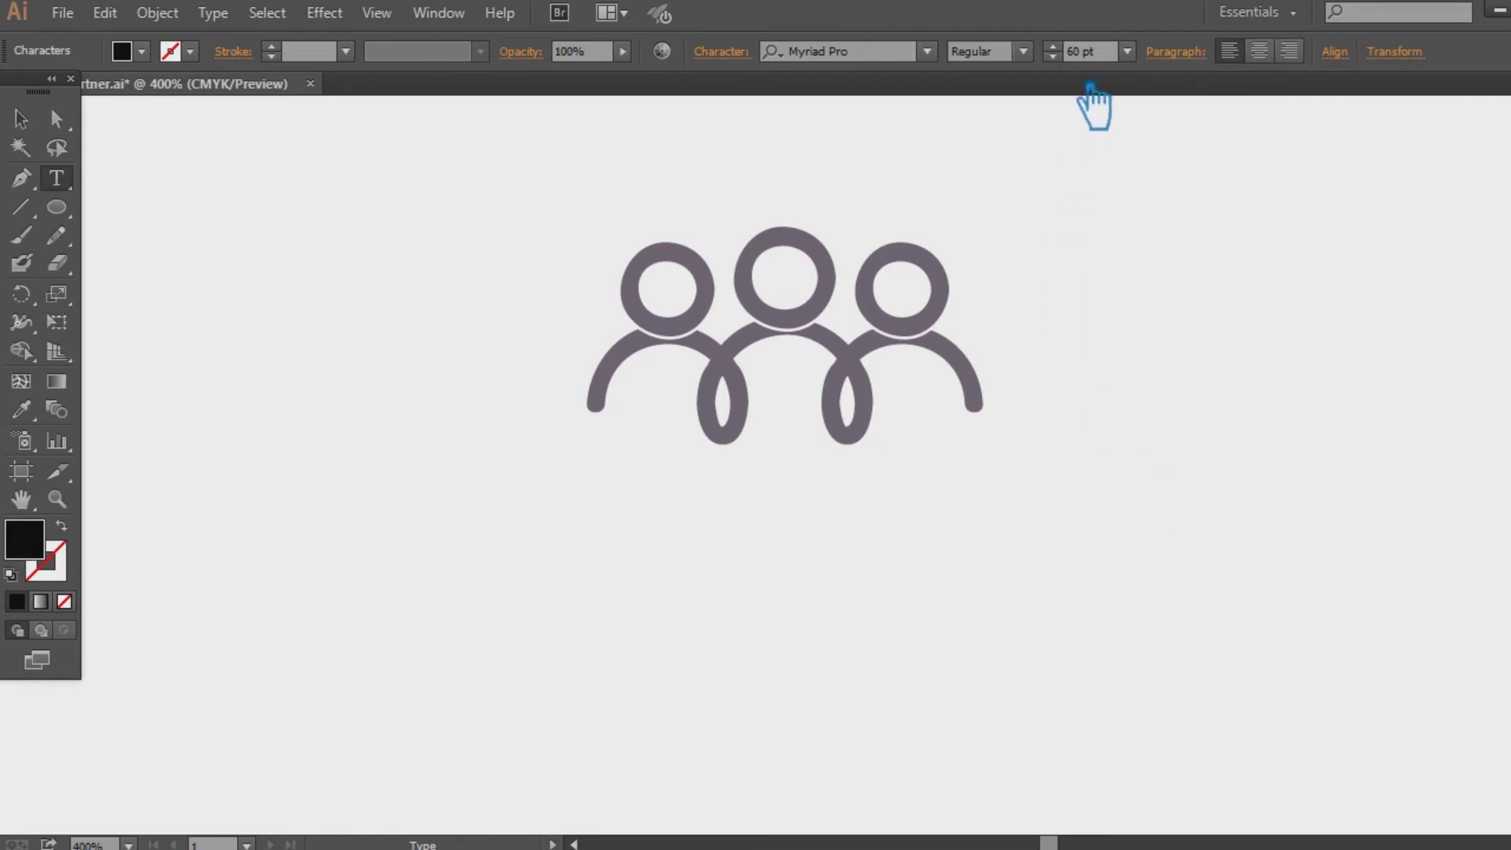
click(1128, 52)
click(1178, 379)
text(Bu)
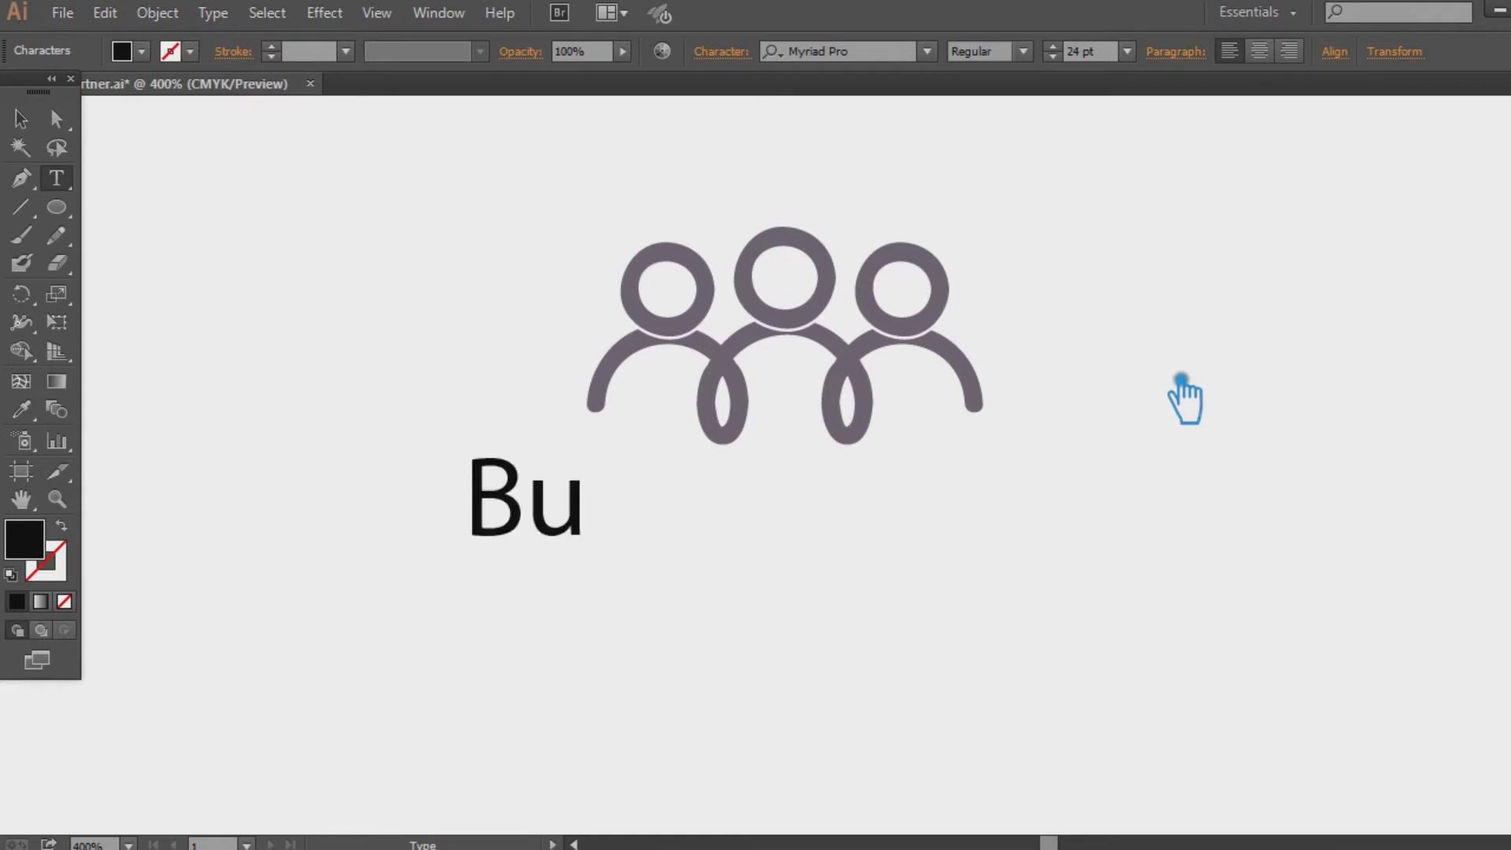
text(sine)
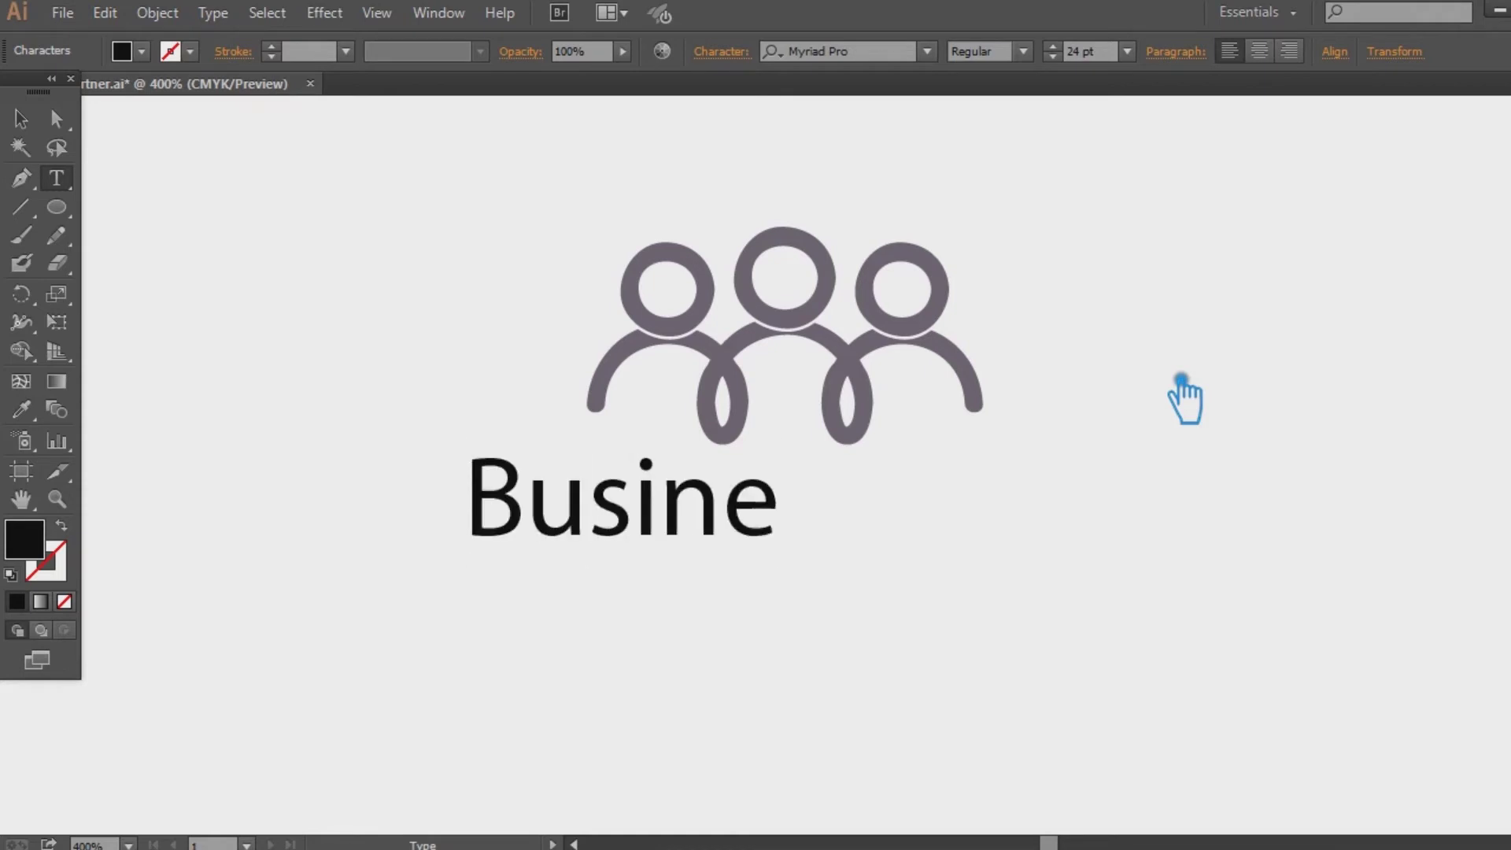
text(ss Partner)
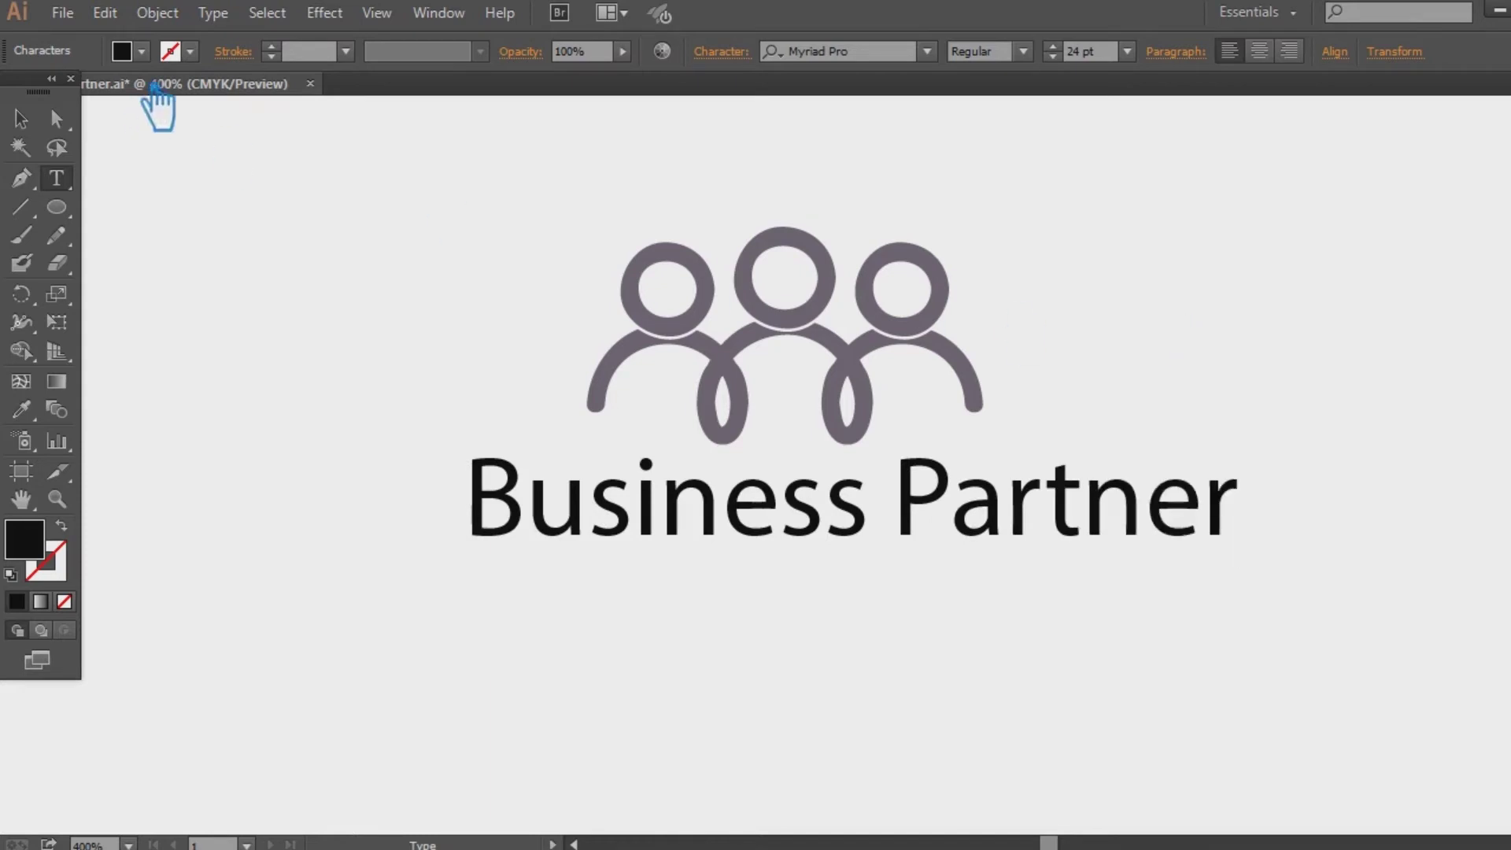
click(21, 119)
Set 'Business Partner' to Oswald Medium and move it centred below the figures
drag(958, 514, 908, 525)
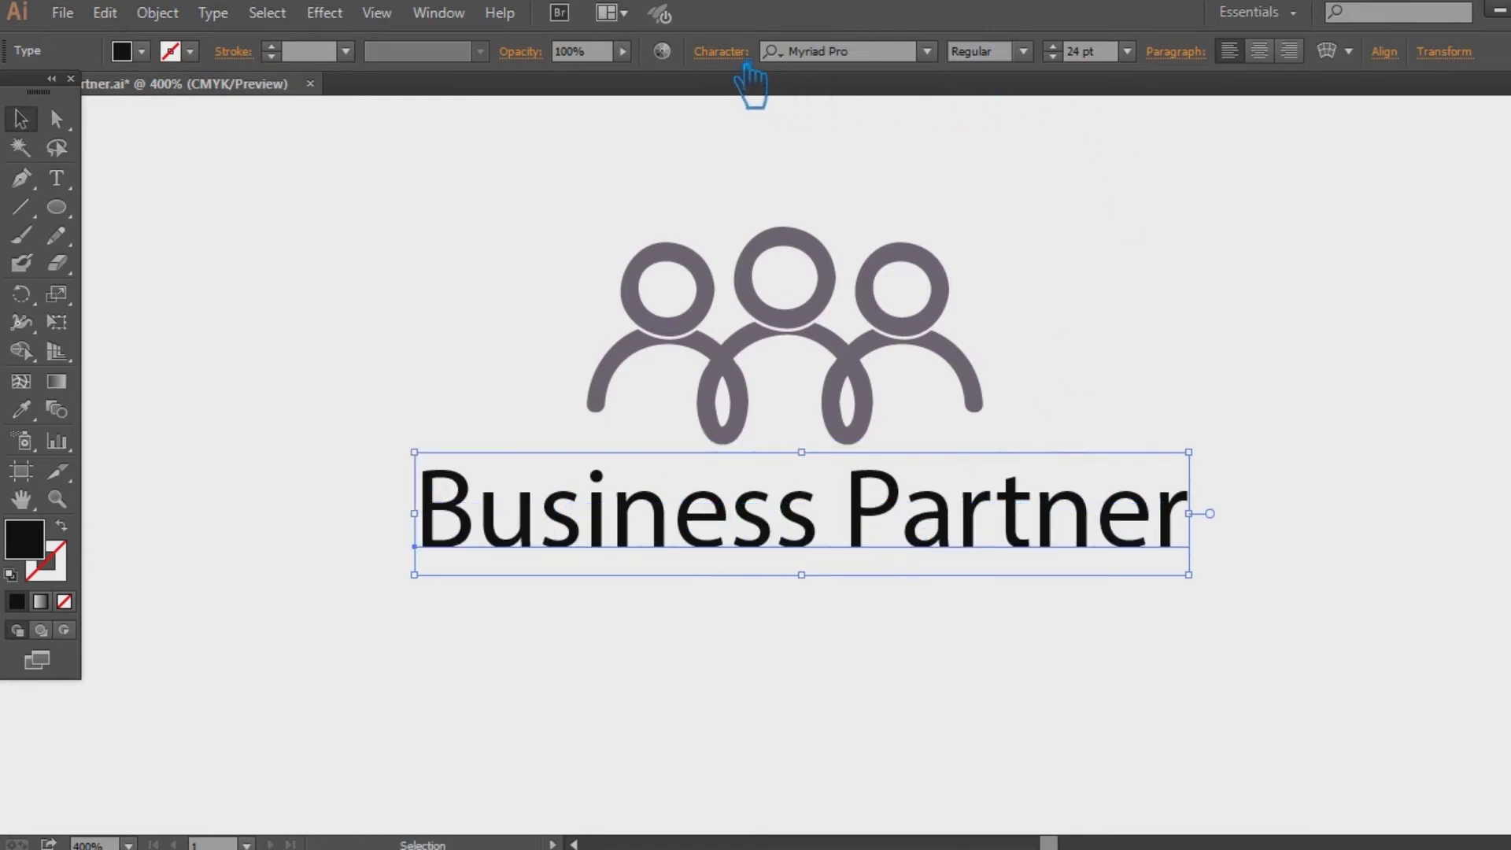
click(721, 52)
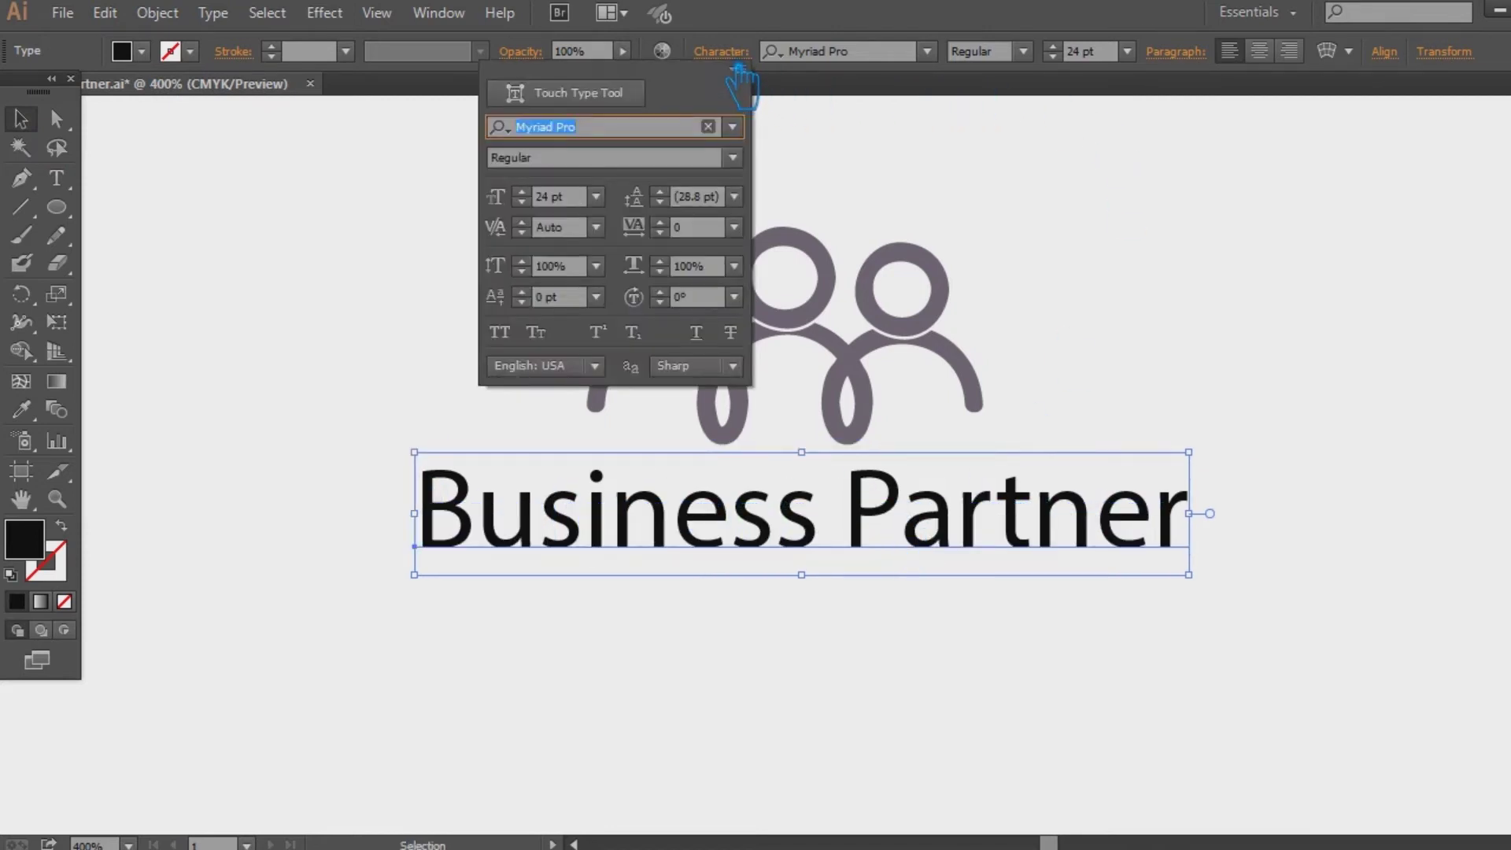
click(870, 53)
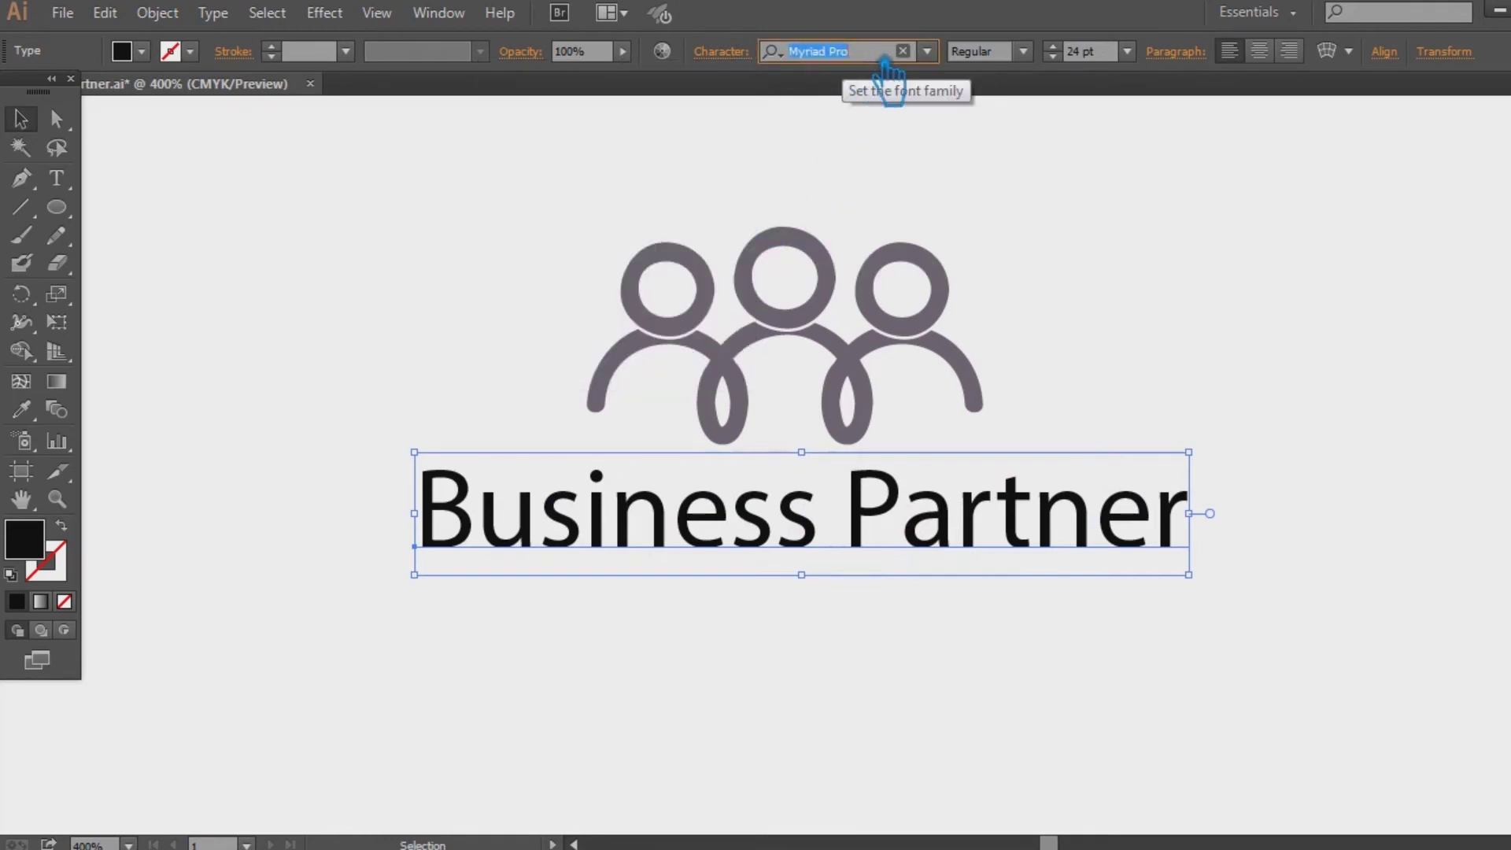
text(clsw)
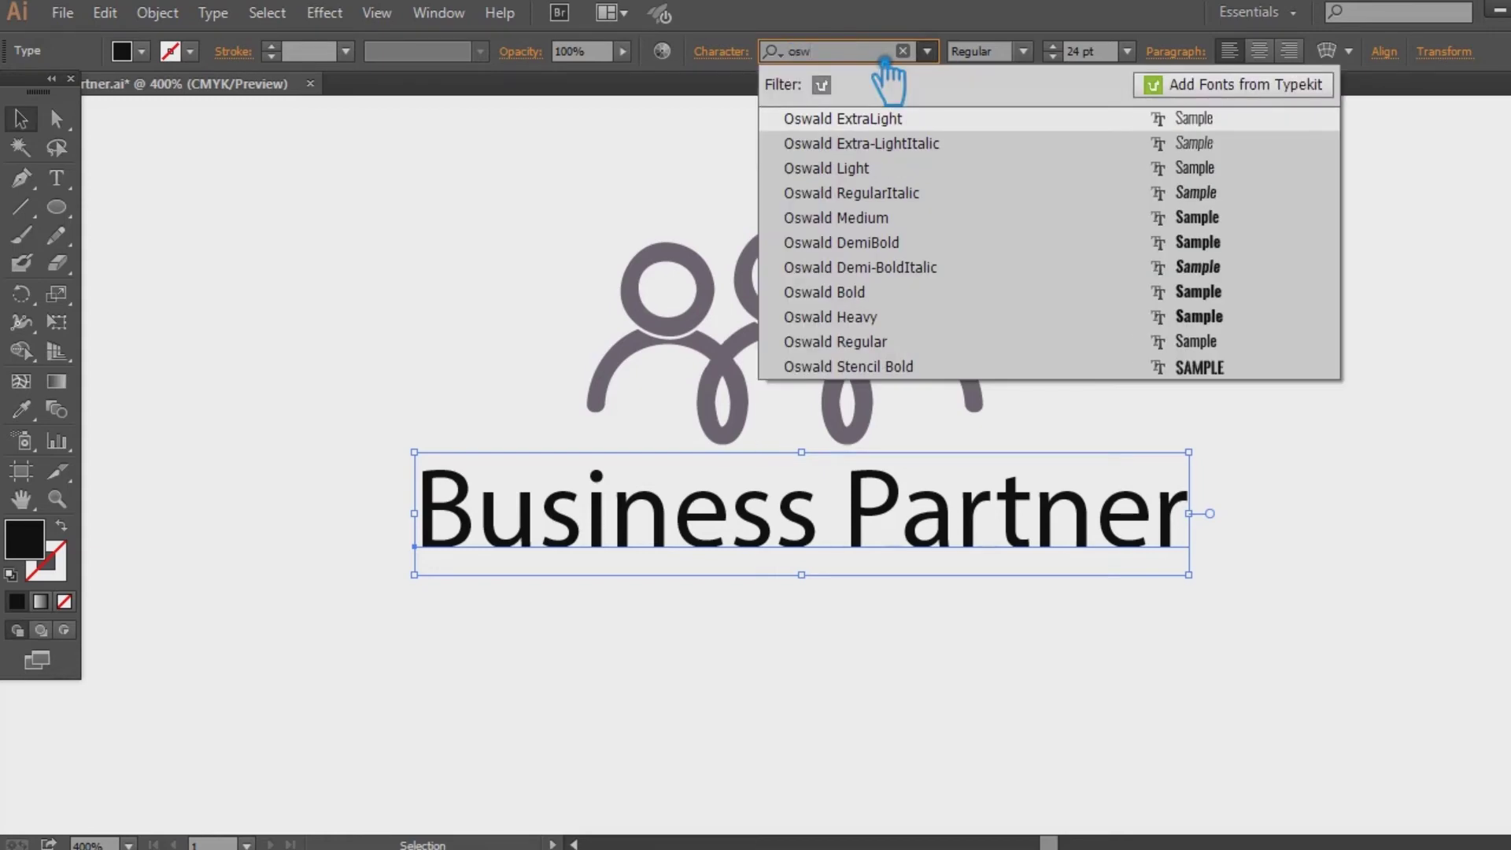
text(w)
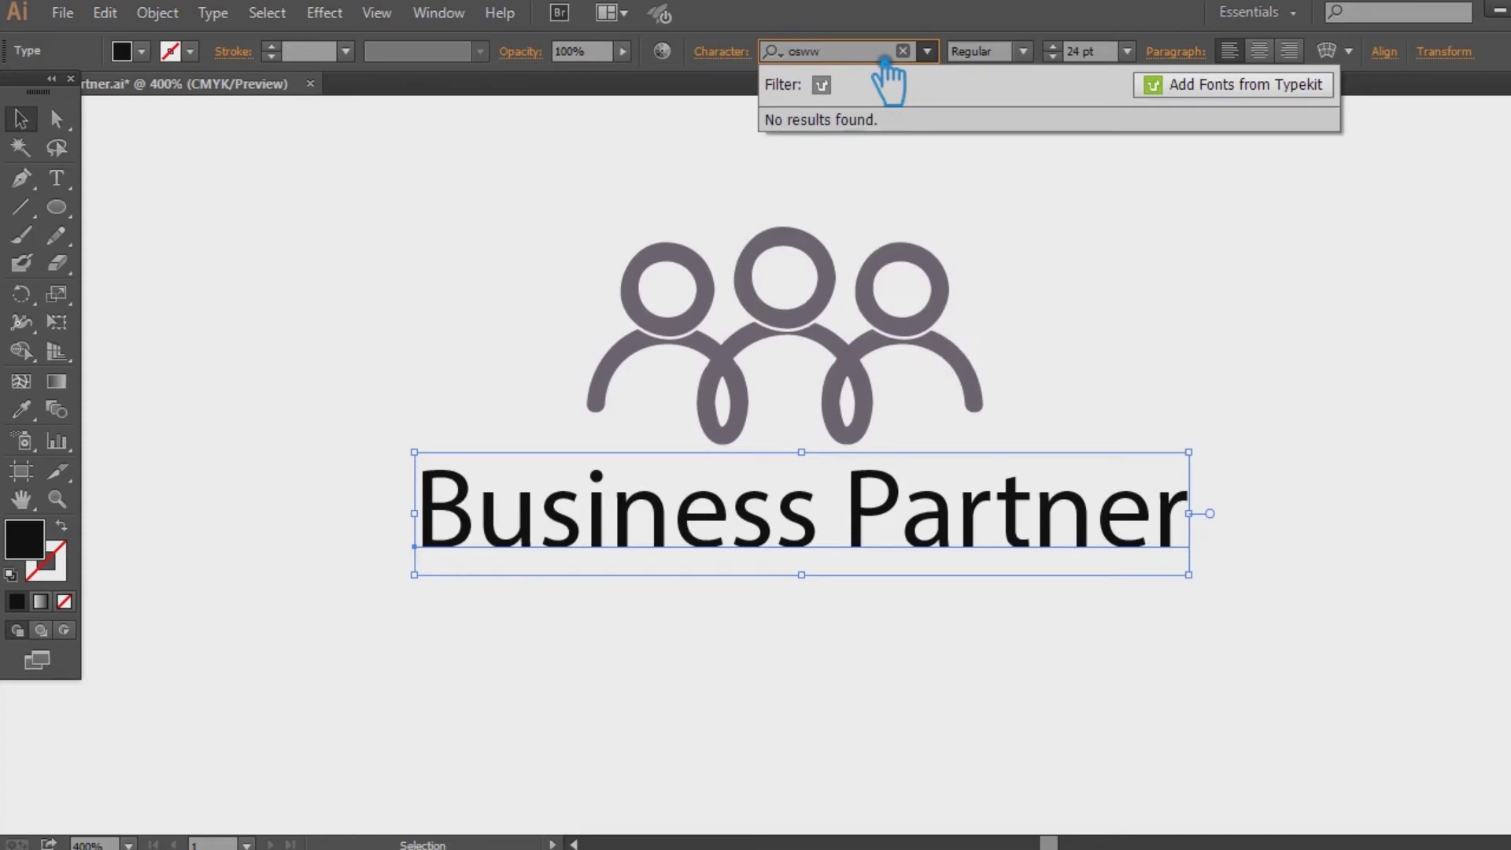
key(BackSpace)
text(ald)
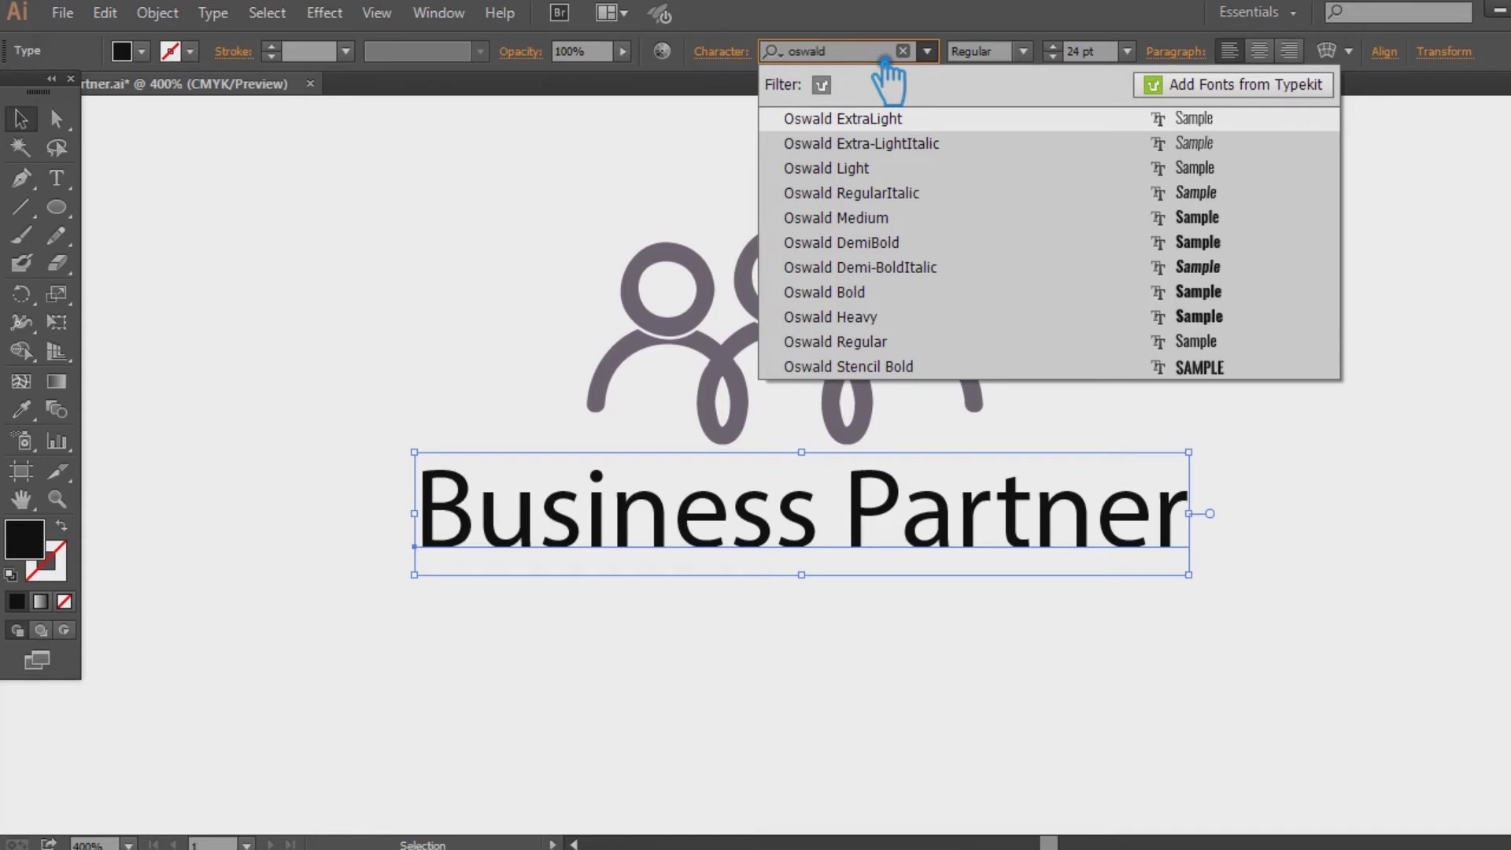
key(Return)
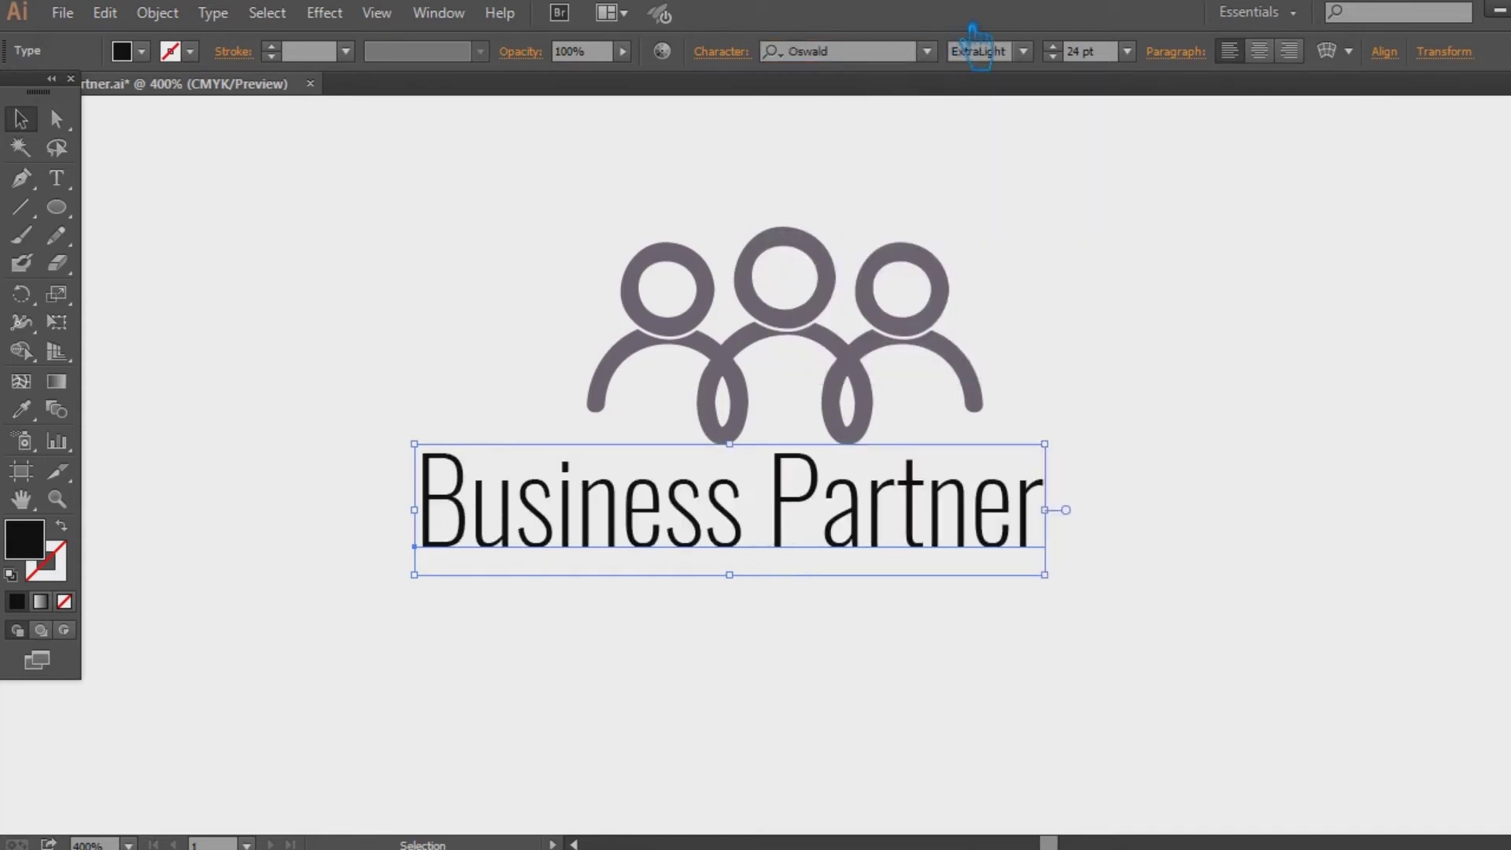
click(1023, 51)
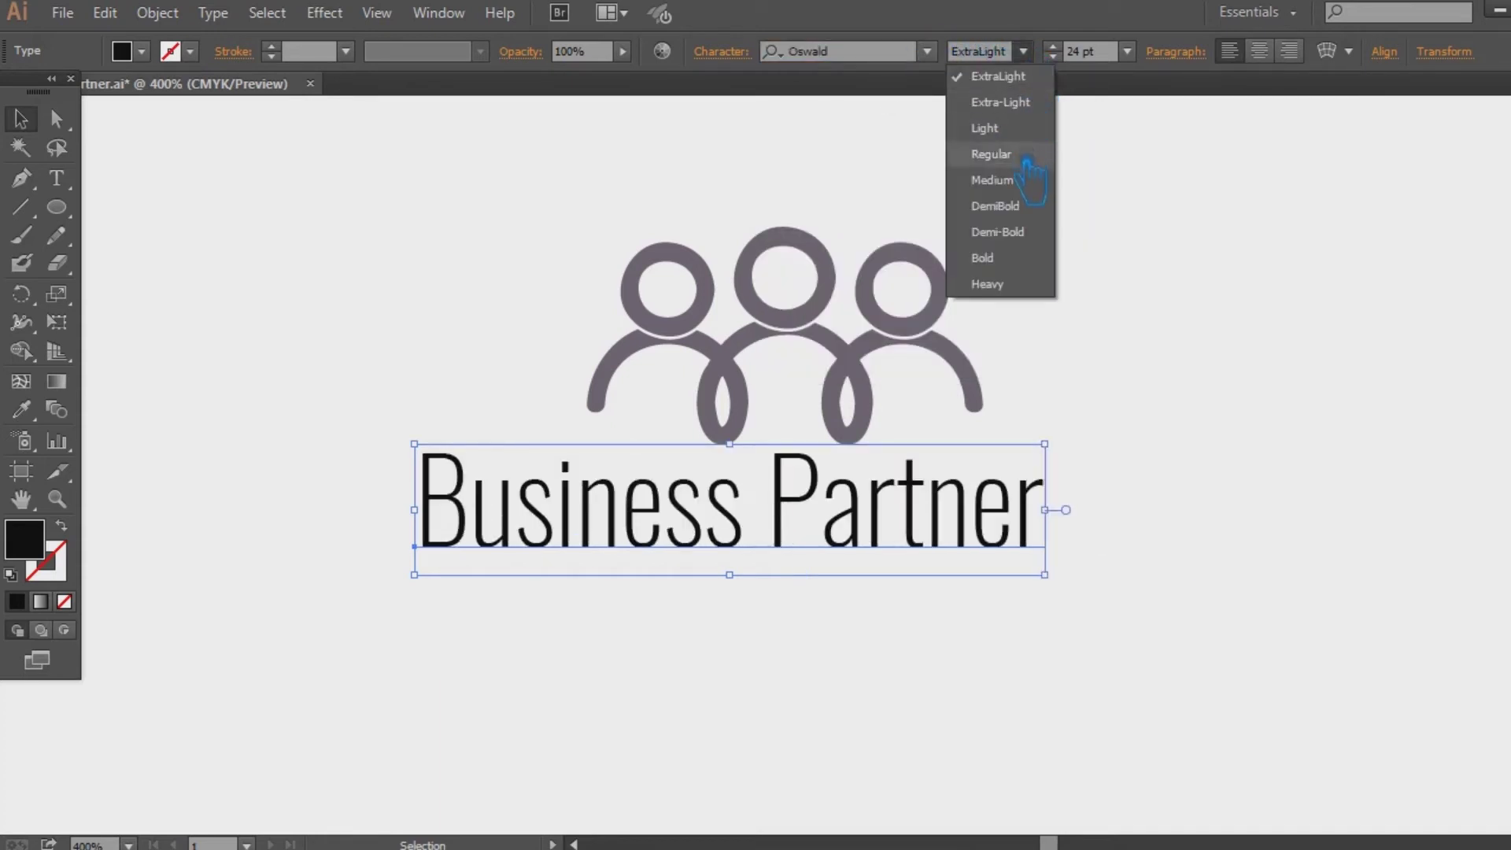
click(1032, 189)
drag(1017, 522, 1055, 541)
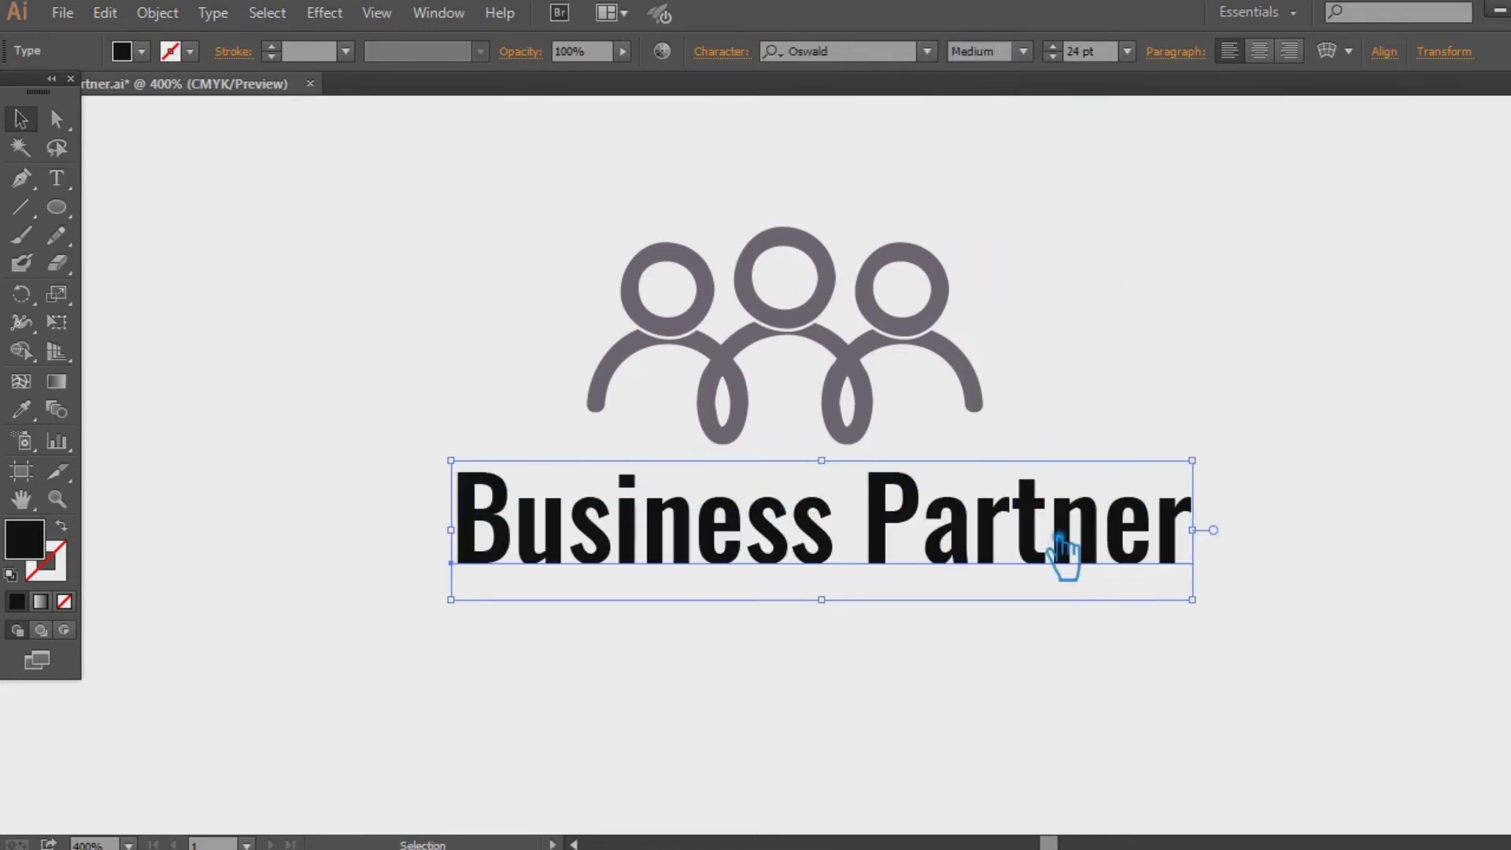
click(732, 54)
Apply All Caps to the Business Partner wordmark in the Character panel
click(500, 332)
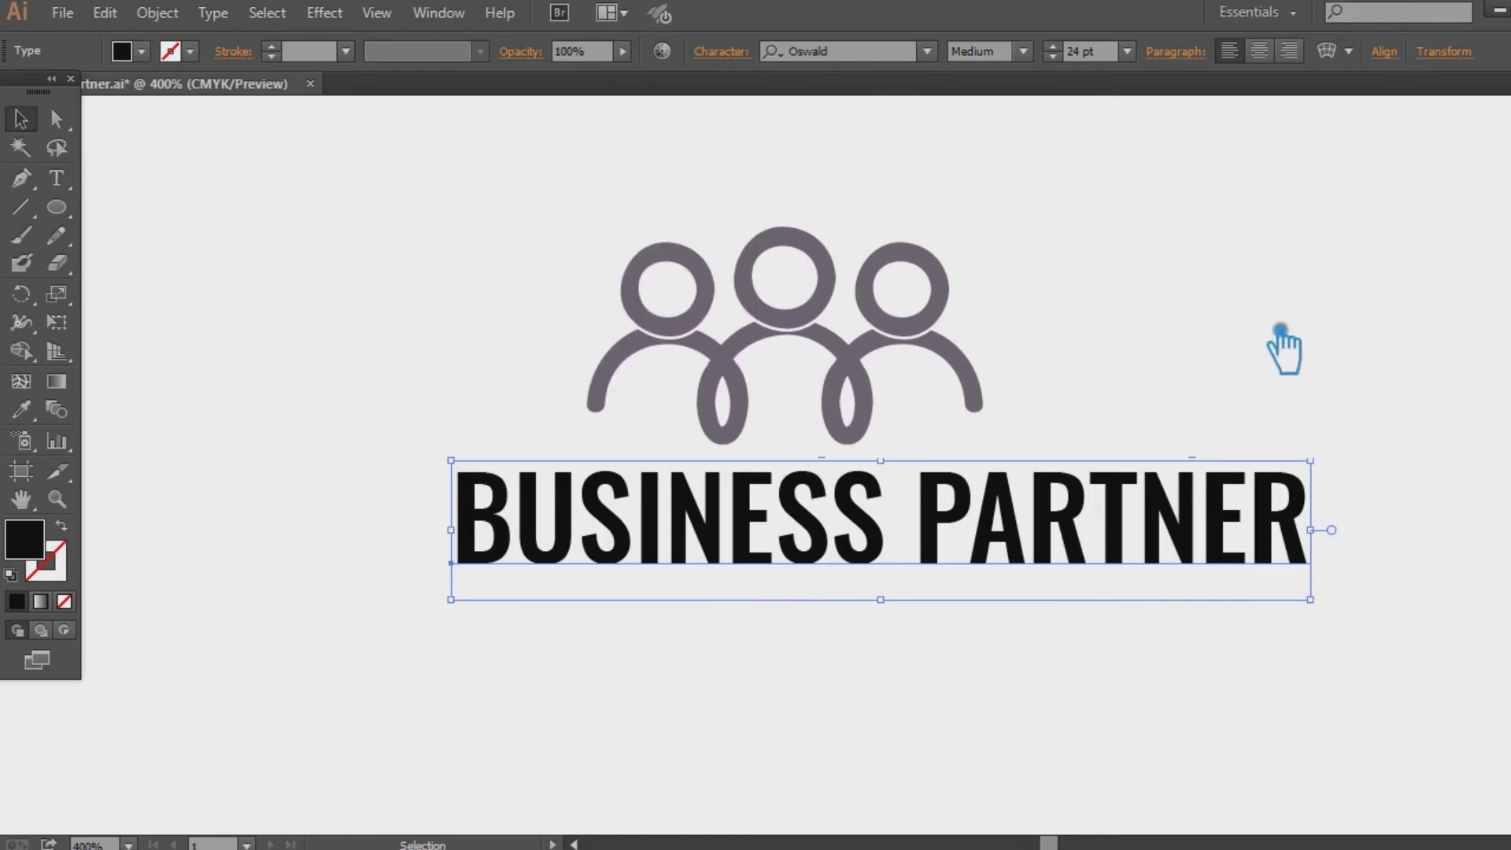
drag(1112, 550, 1070, 565)
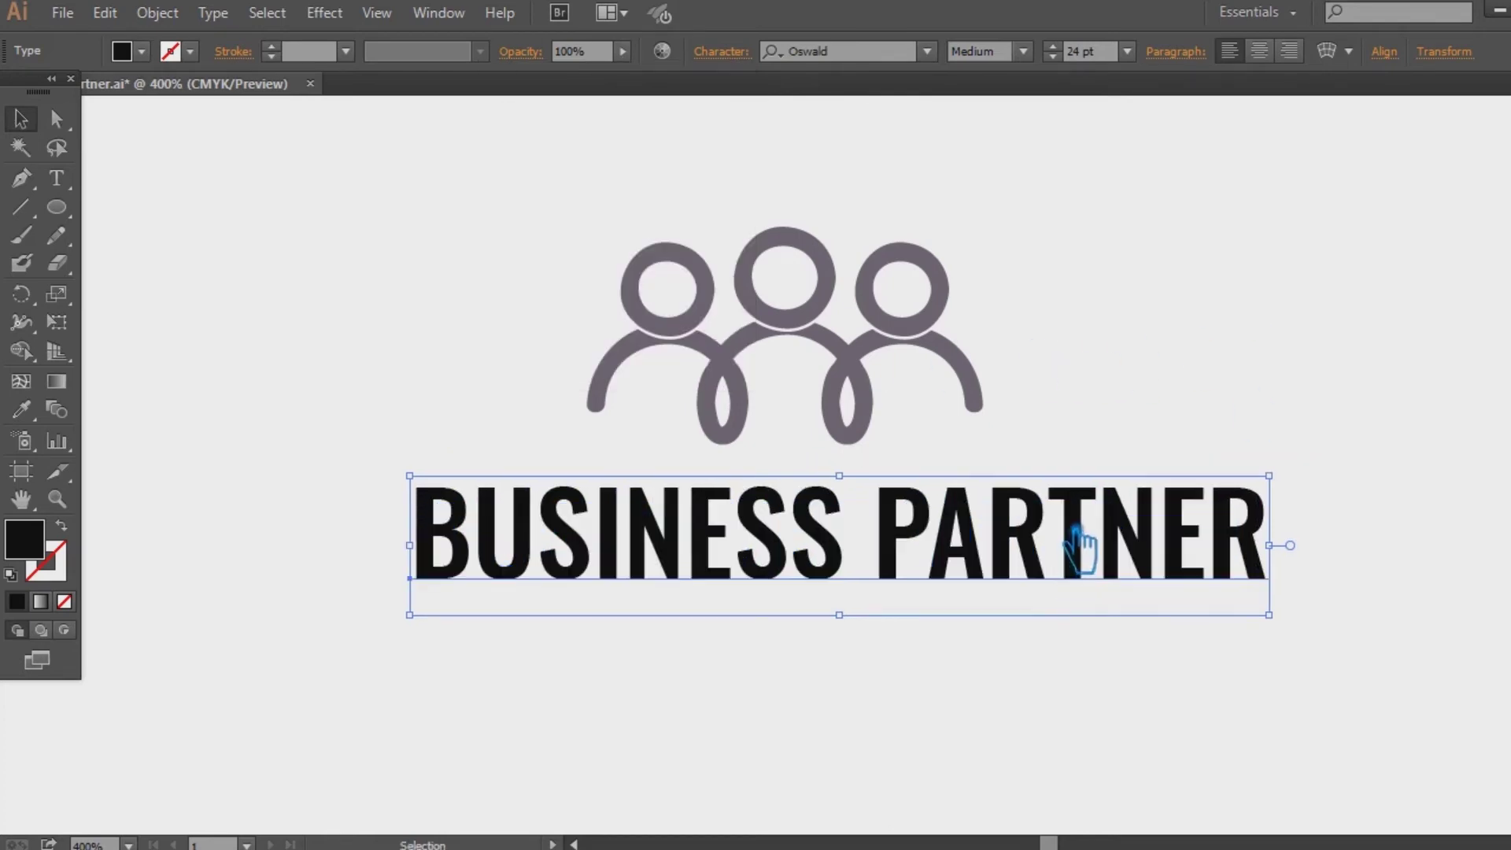
click(729, 52)
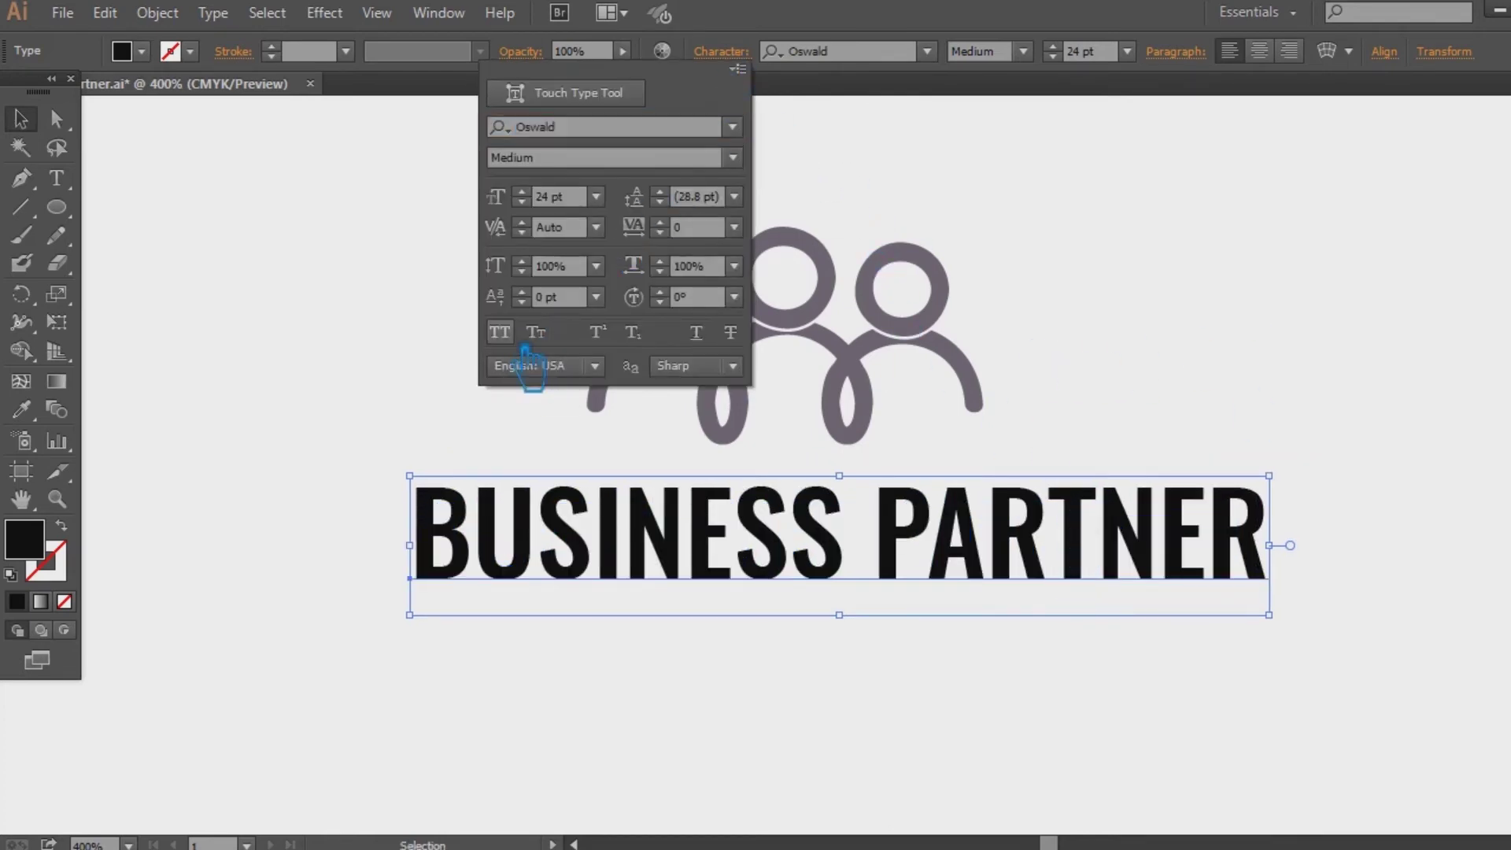
click(501, 332)
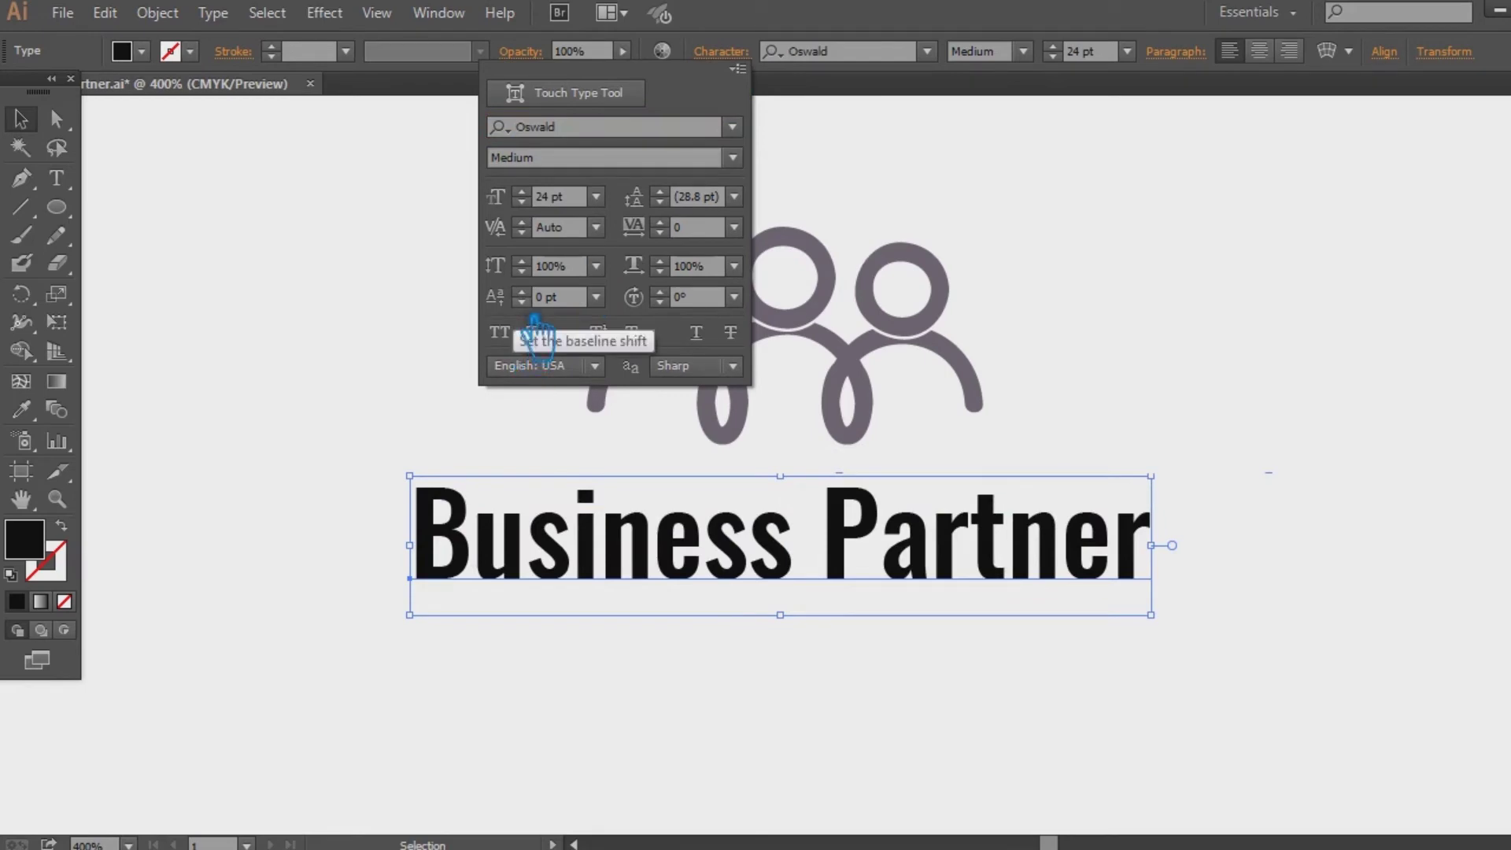
click(512, 336)
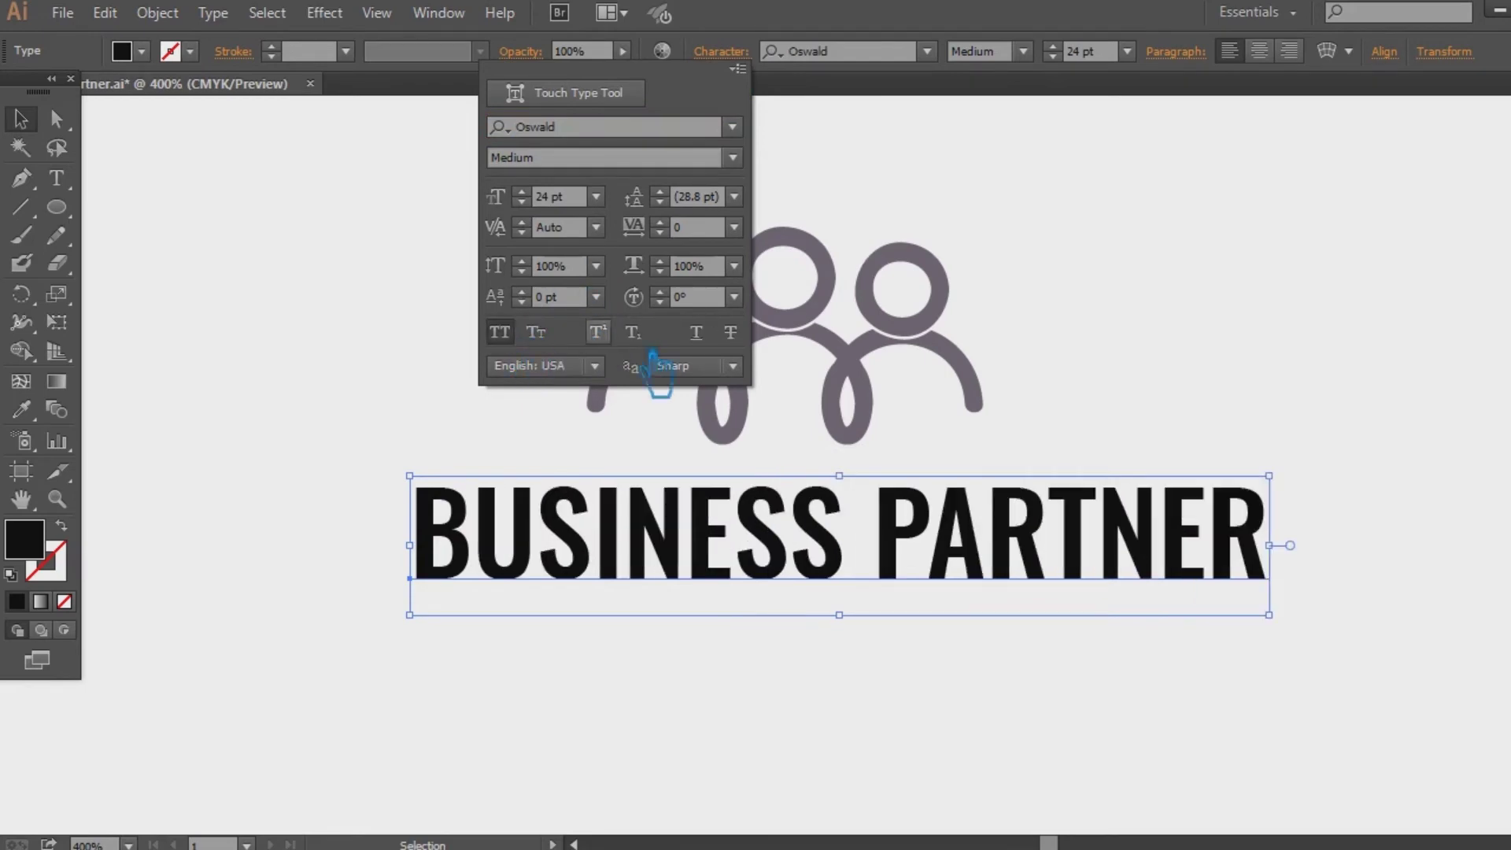
Reduce the letters USINESS to 18 pt font size
click(69, 183)
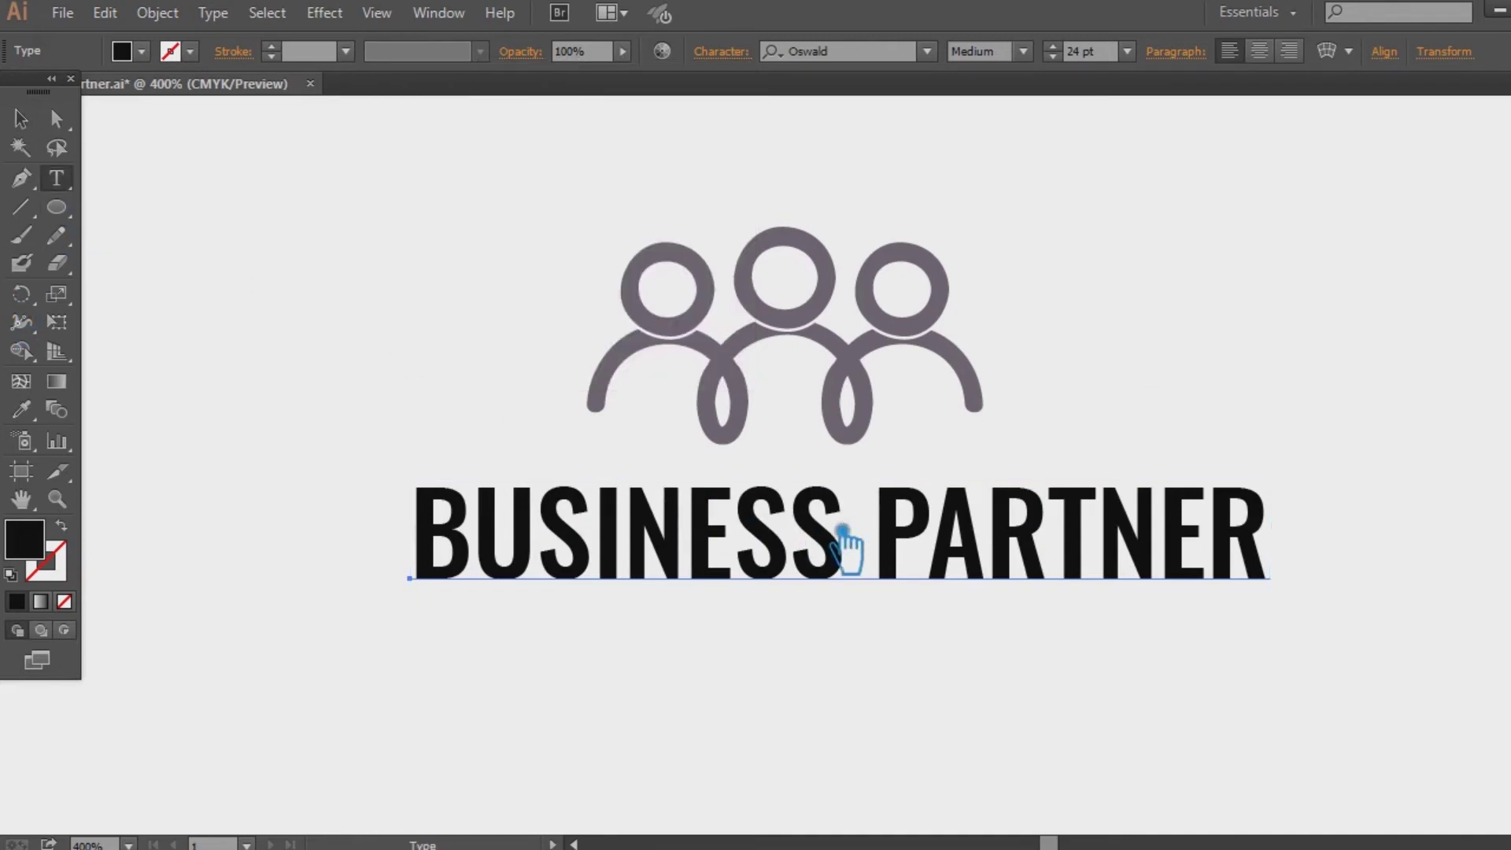
drag(858, 565, 515, 561)
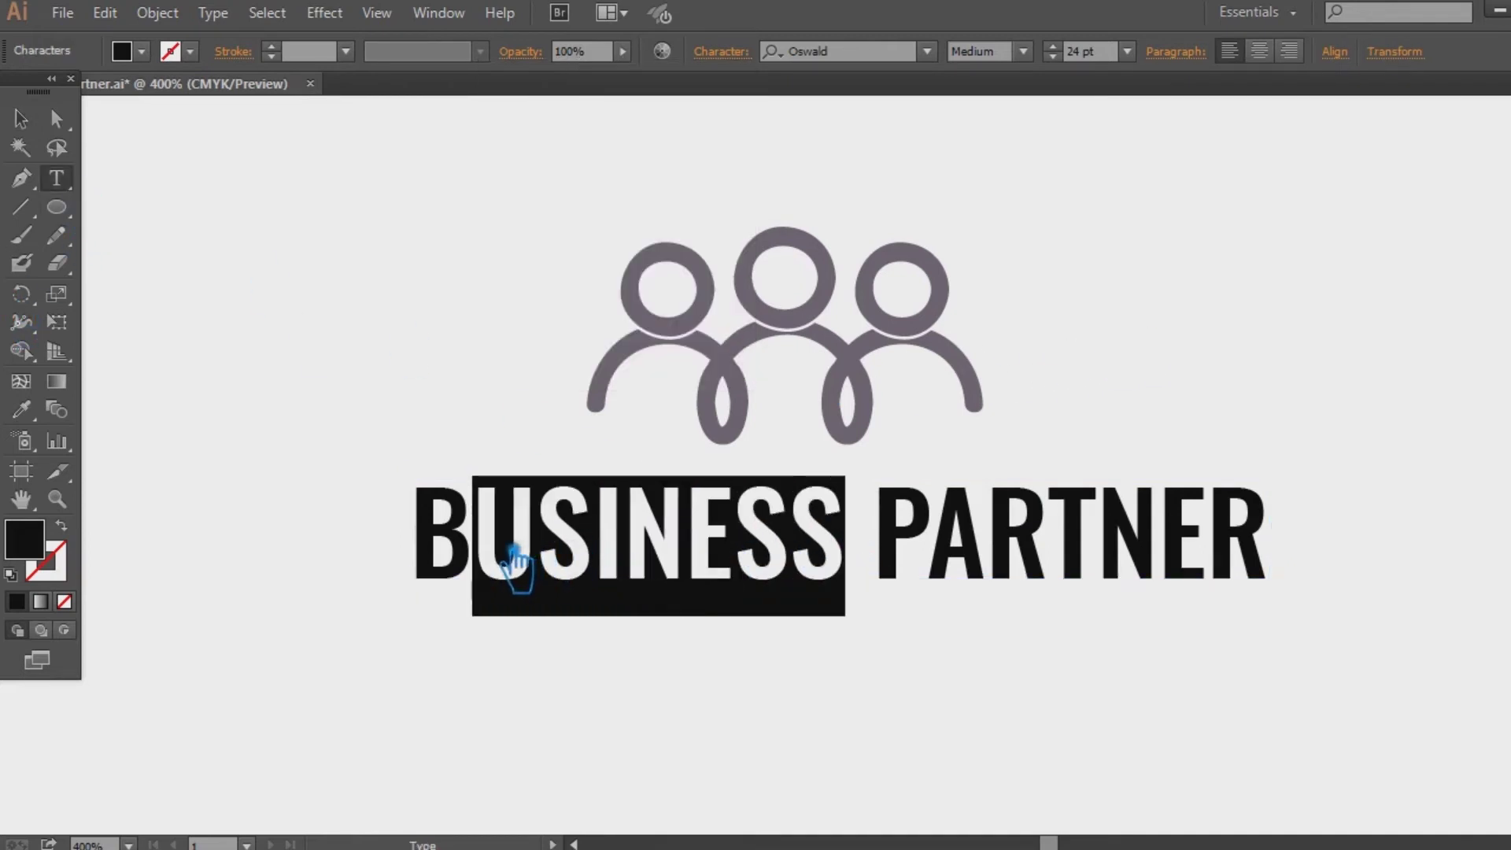
click(1127, 51)
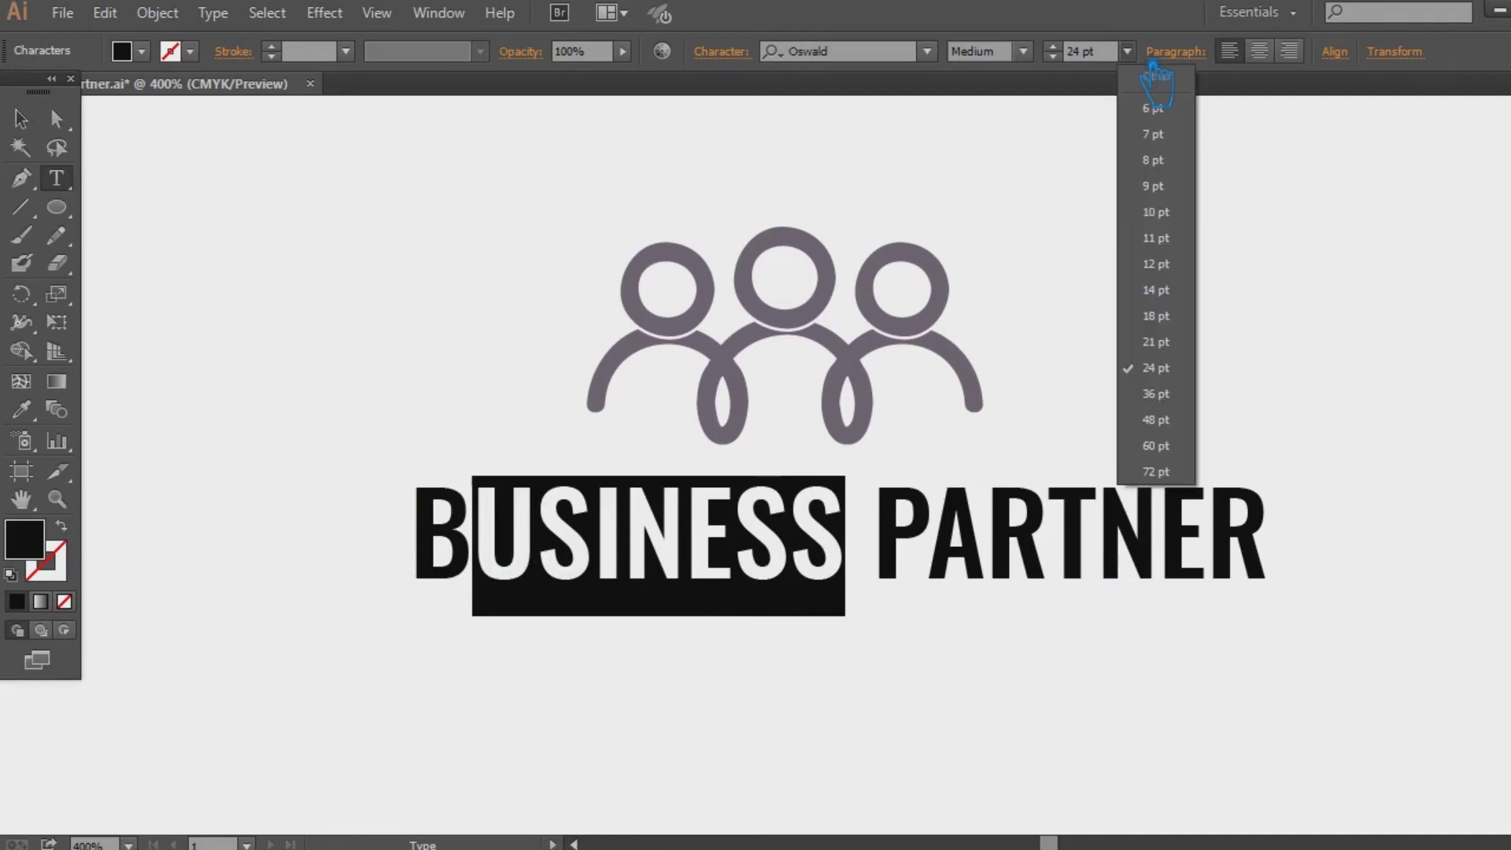
click(1156, 342)
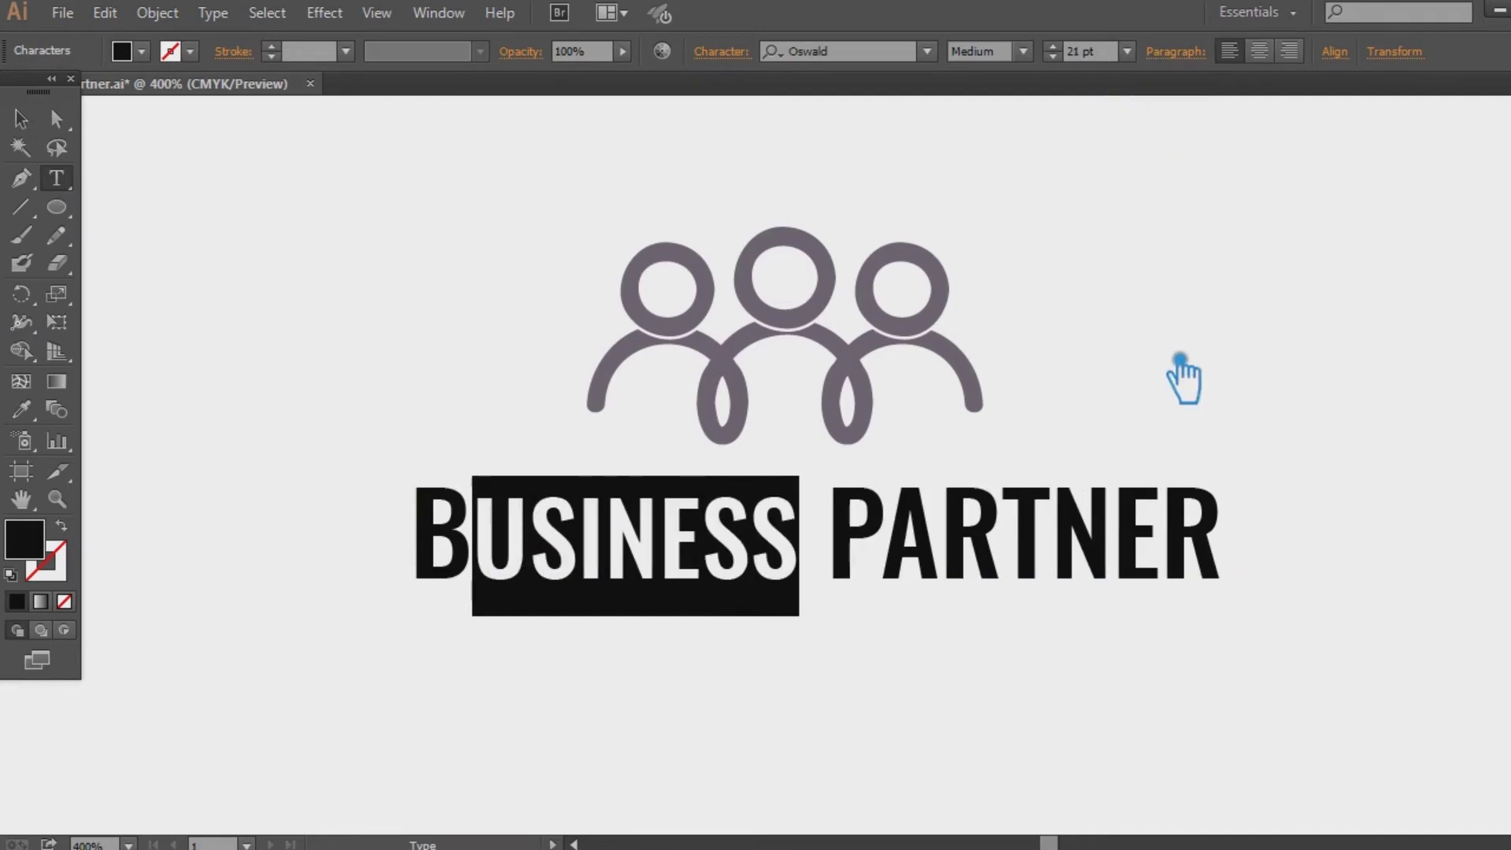
click(1127, 51)
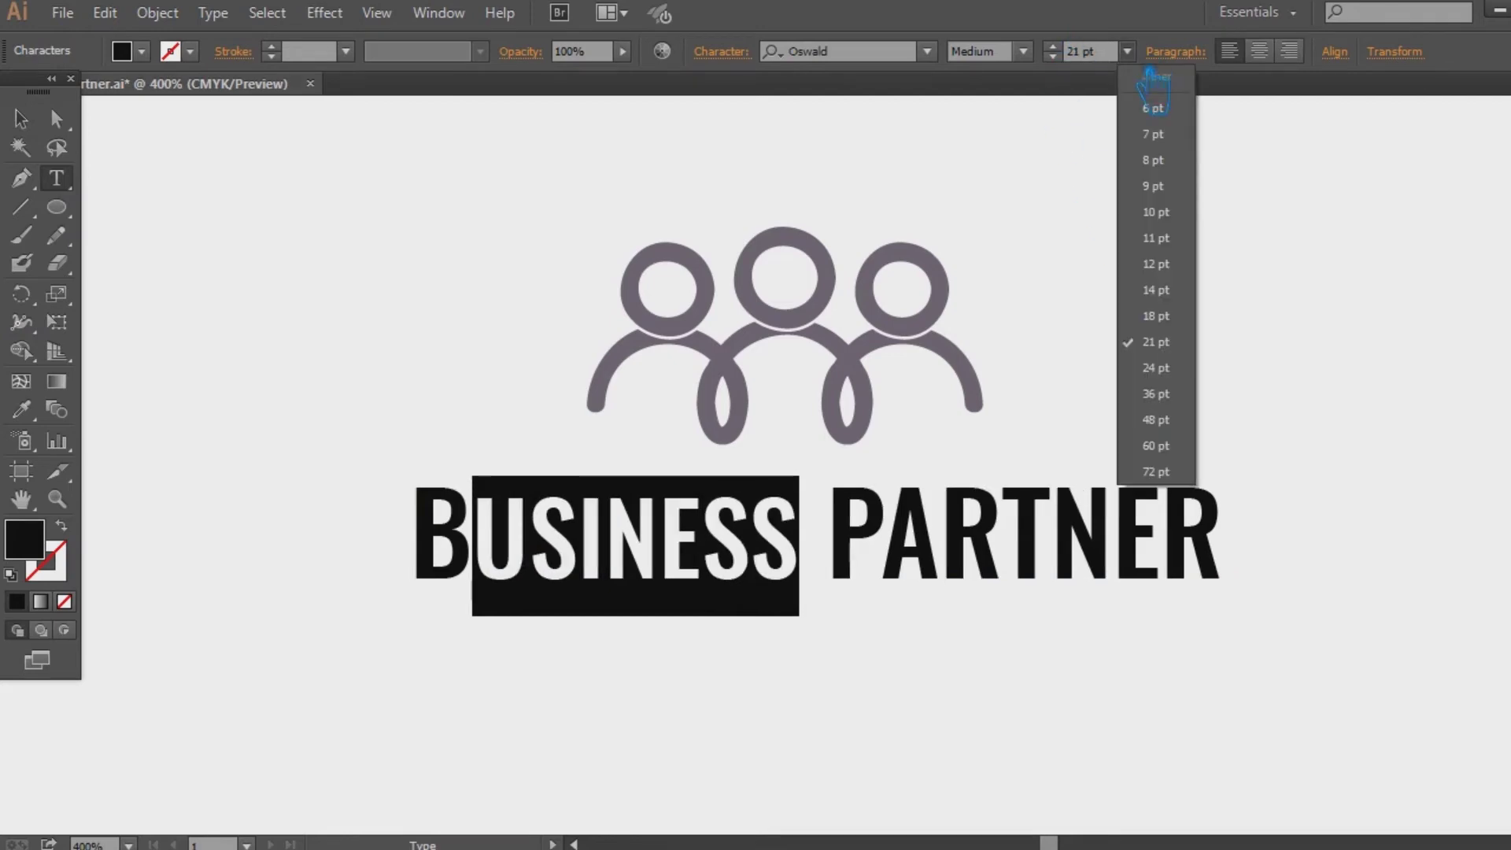
click(1180, 318)
Reduce the letters ARTNER to 18 pt and nudge the wordmark up and right
drag(1197, 557, 836, 555)
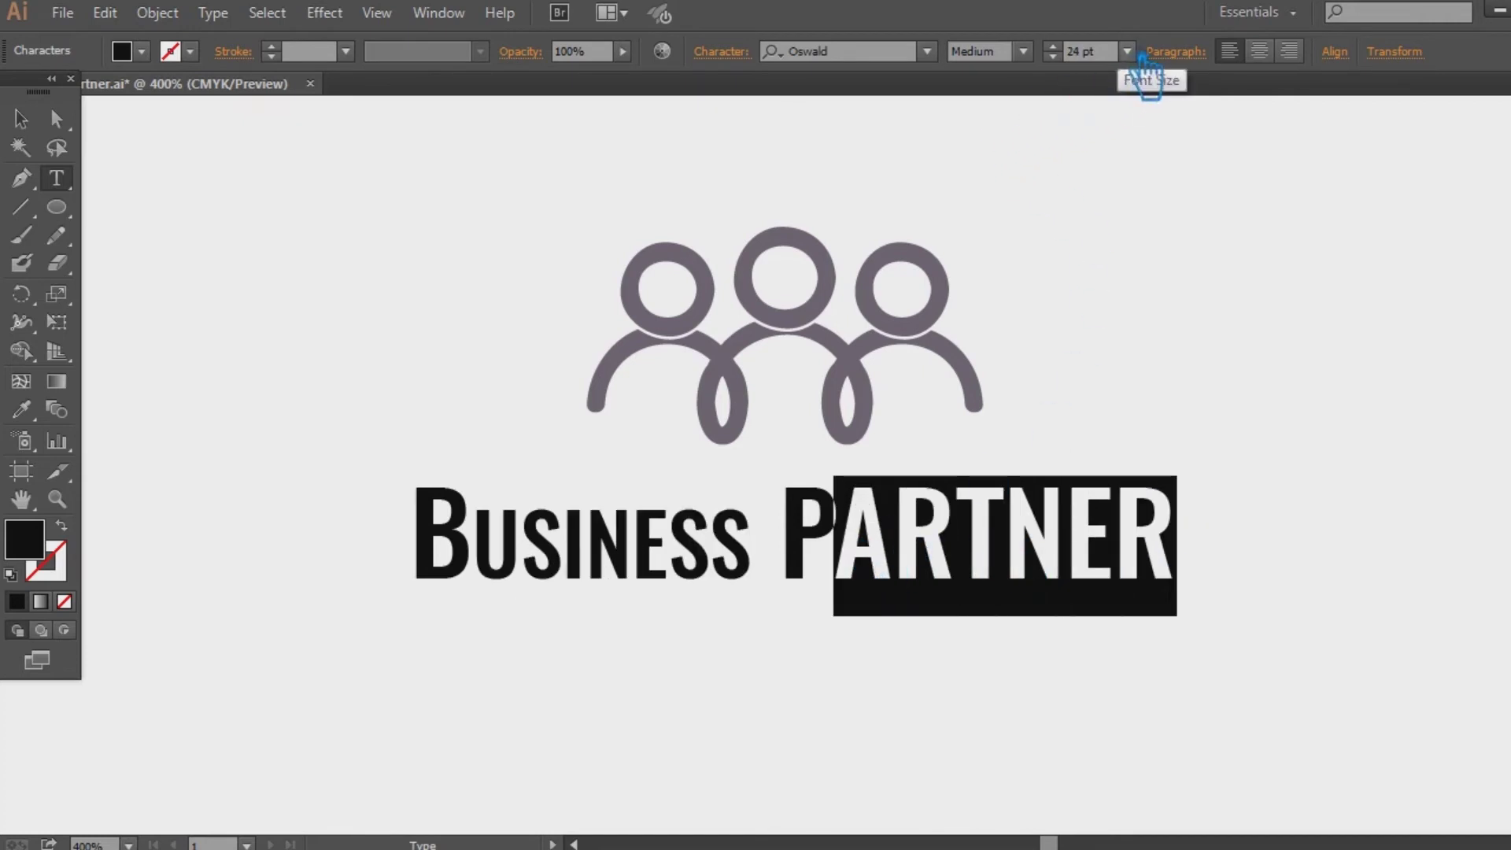
click(1128, 51)
click(1179, 317)
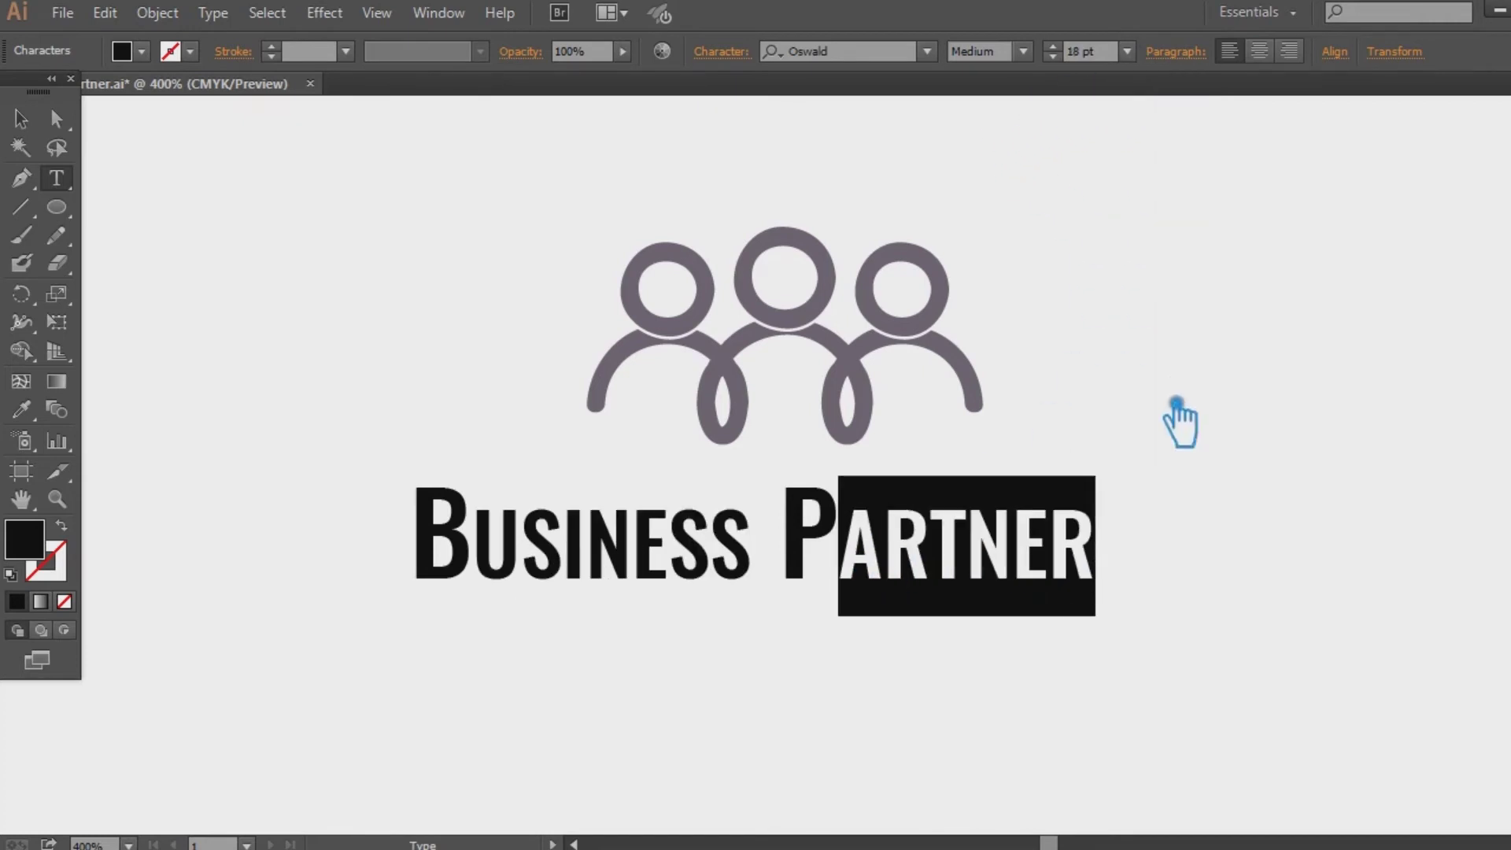
click(1181, 444)
key(Escape)
drag(988, 594, 1036, 573)
Set the wordmark in Racon BasicBold and shift it left to recentre
click(862, 59)
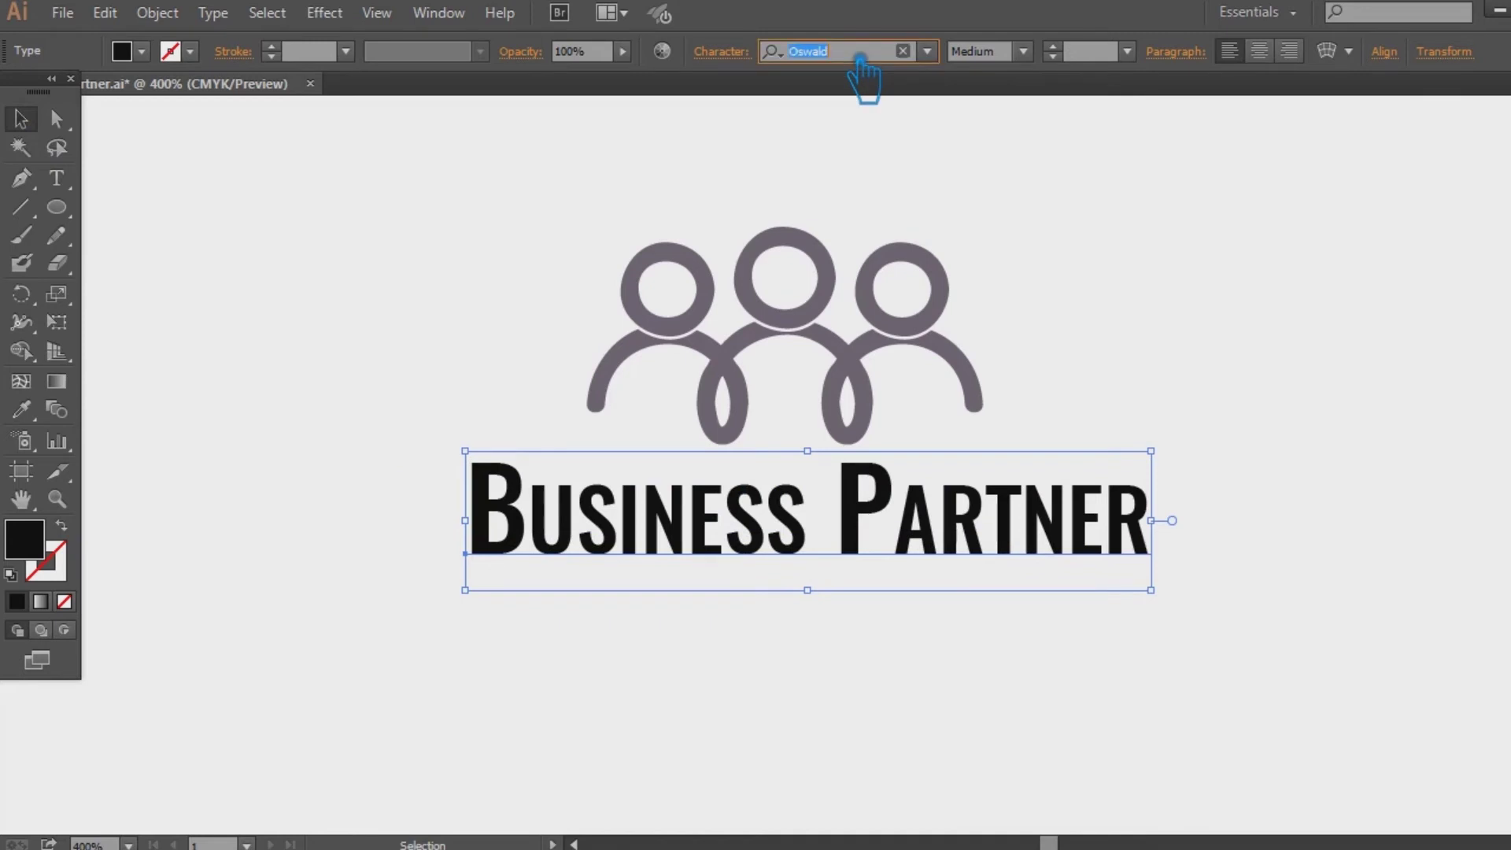
text(racon)
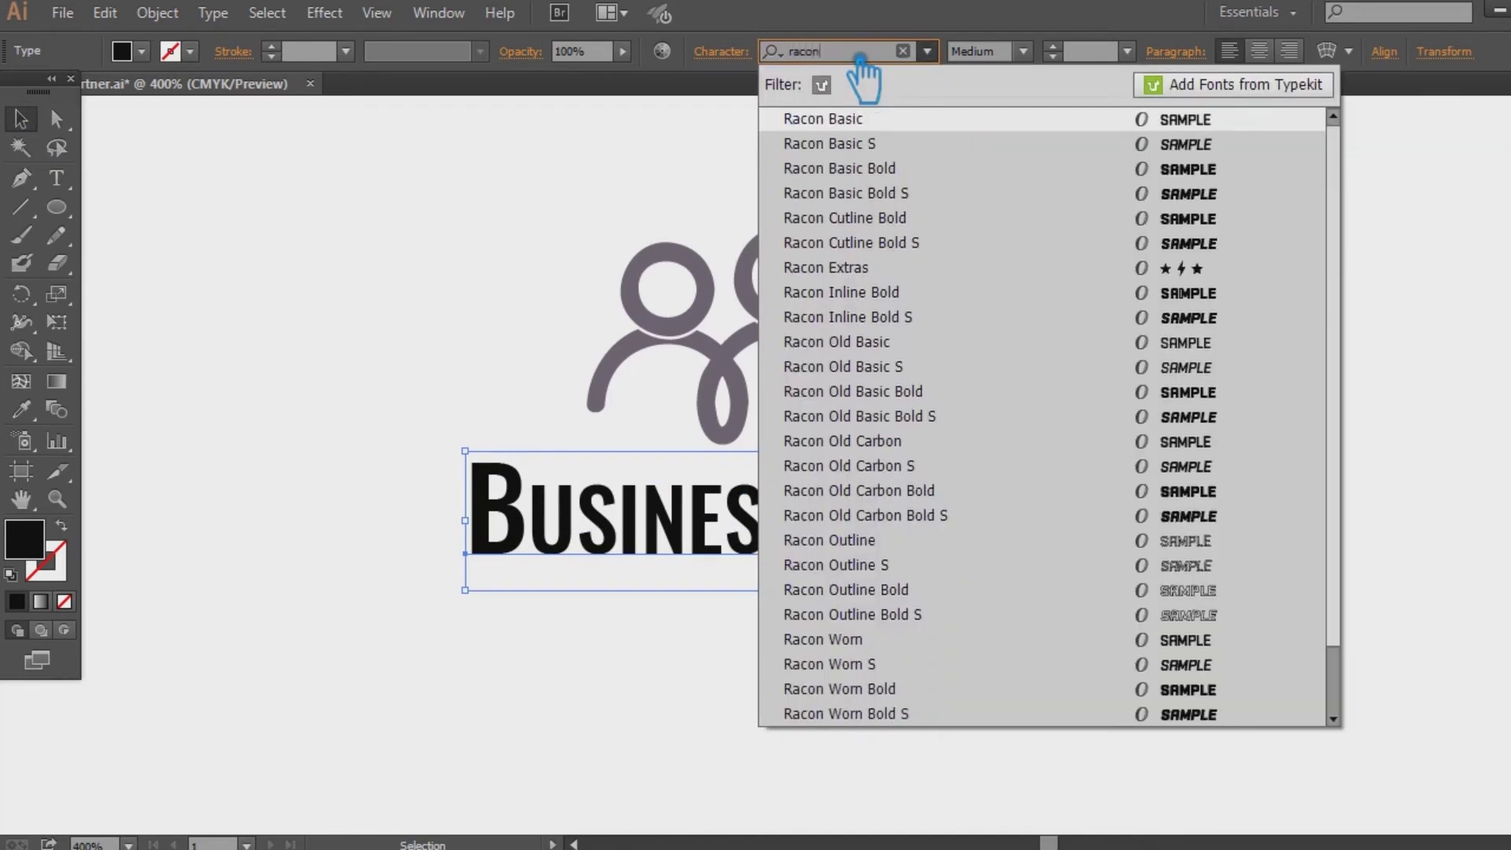
key(Return)
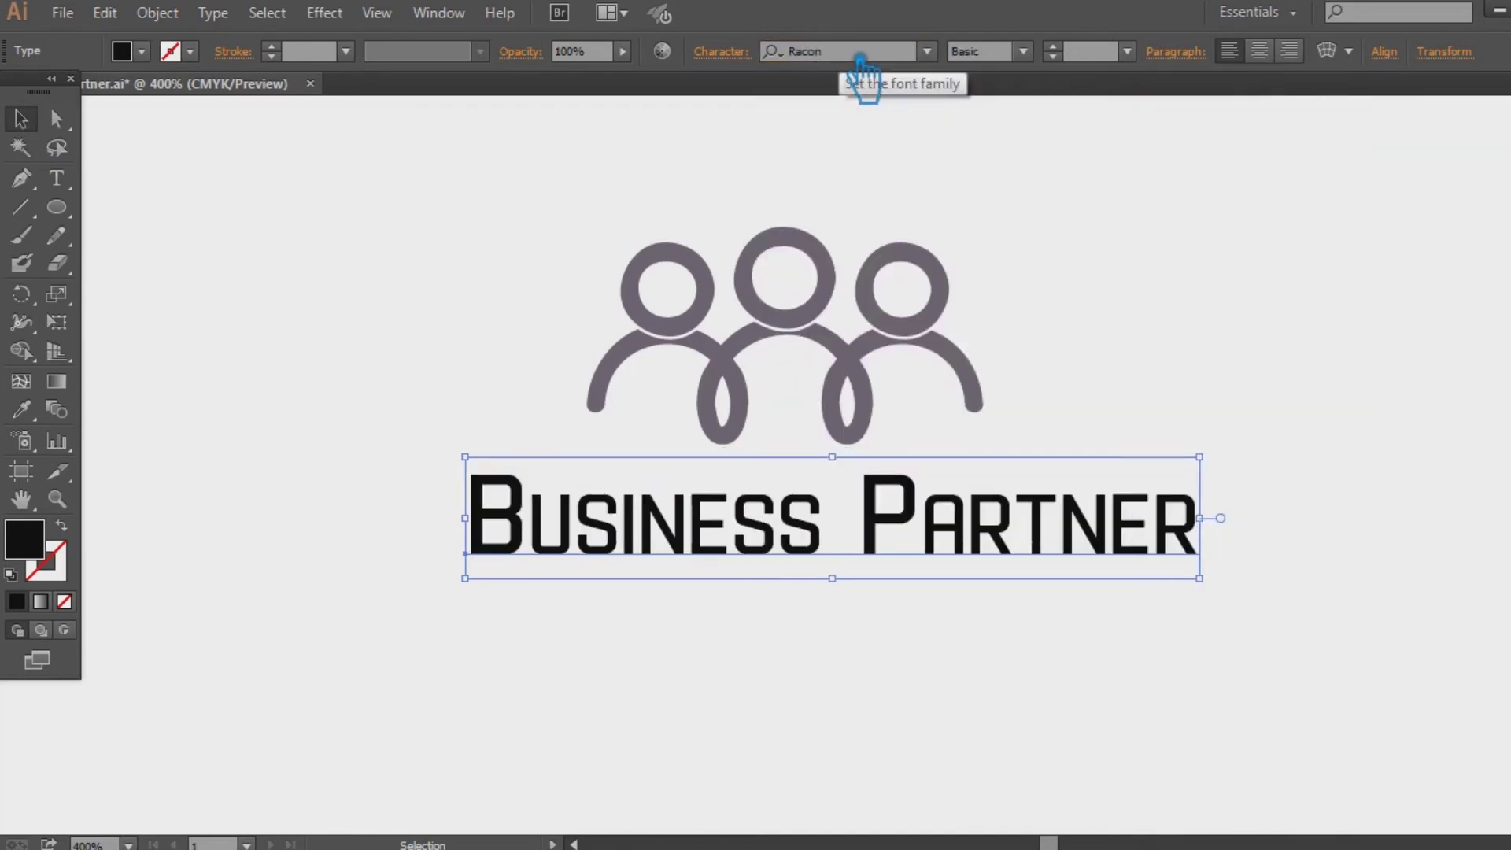
click(1023, 52)
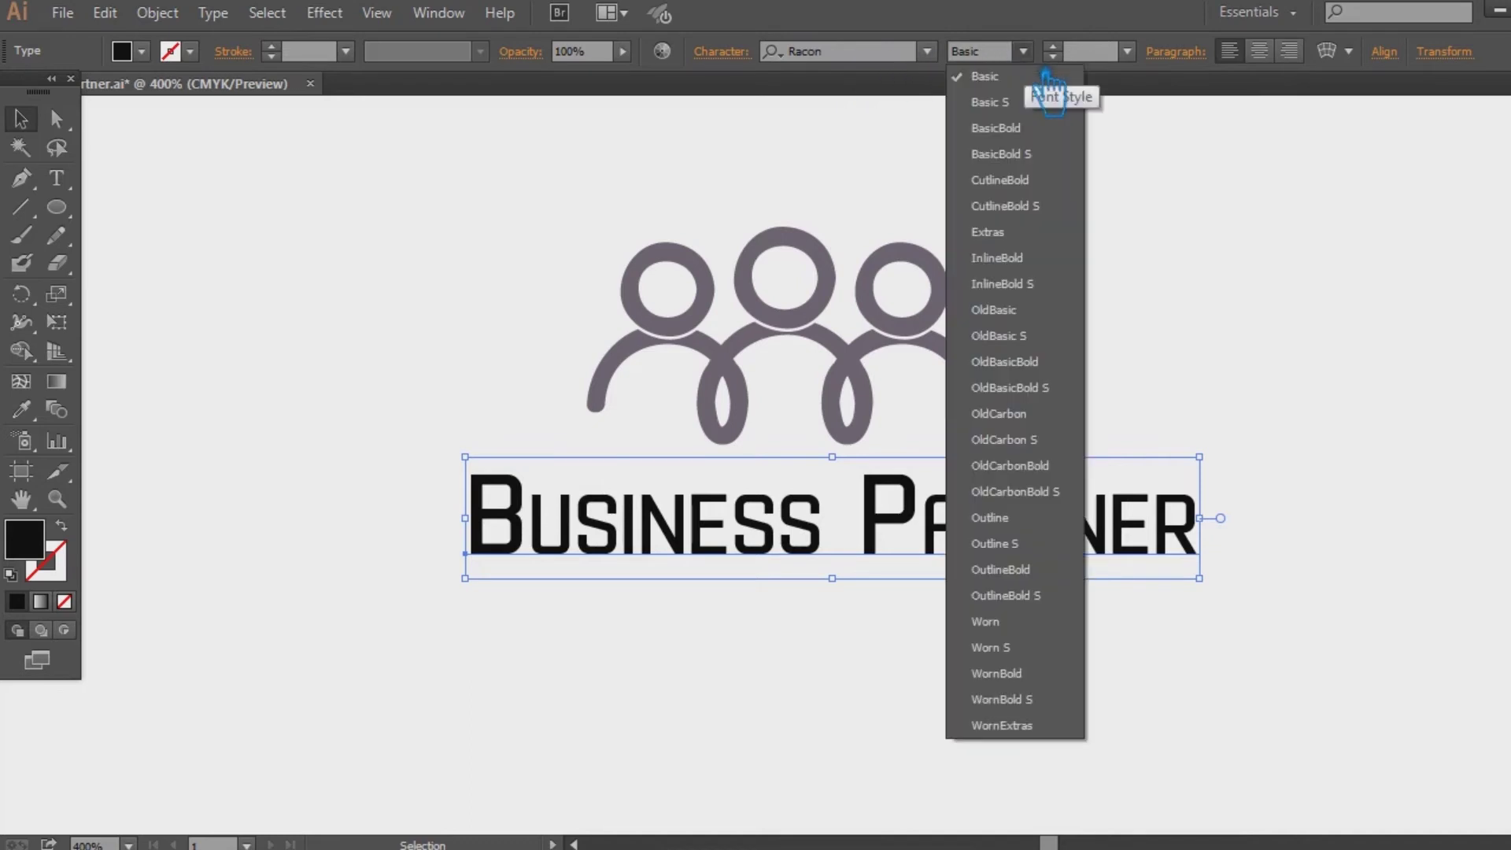
click(1052, 130)
click(1255, 331)
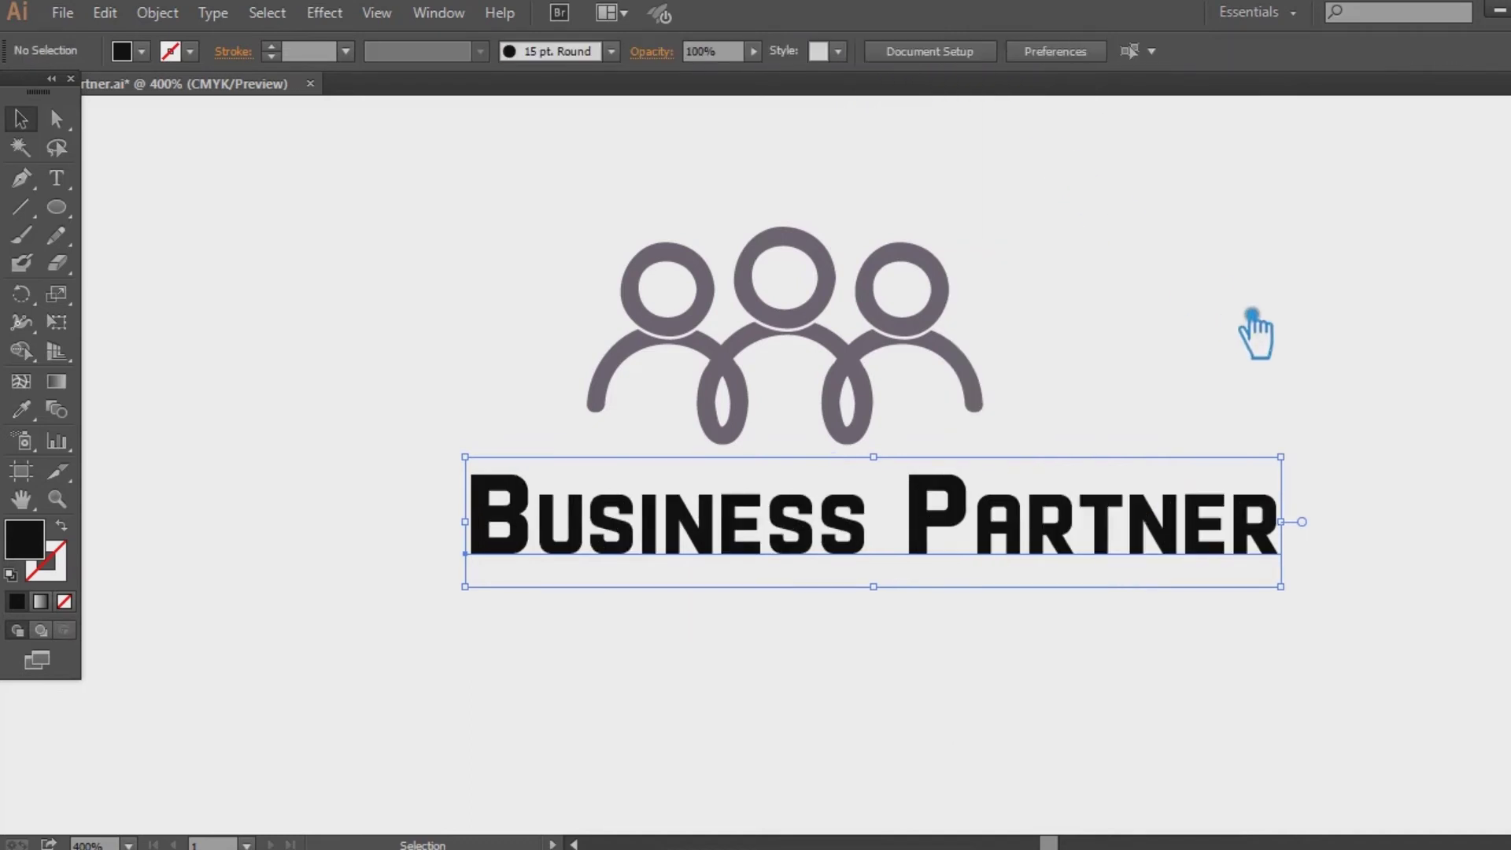
drag(1172, 520, 1108, 519)
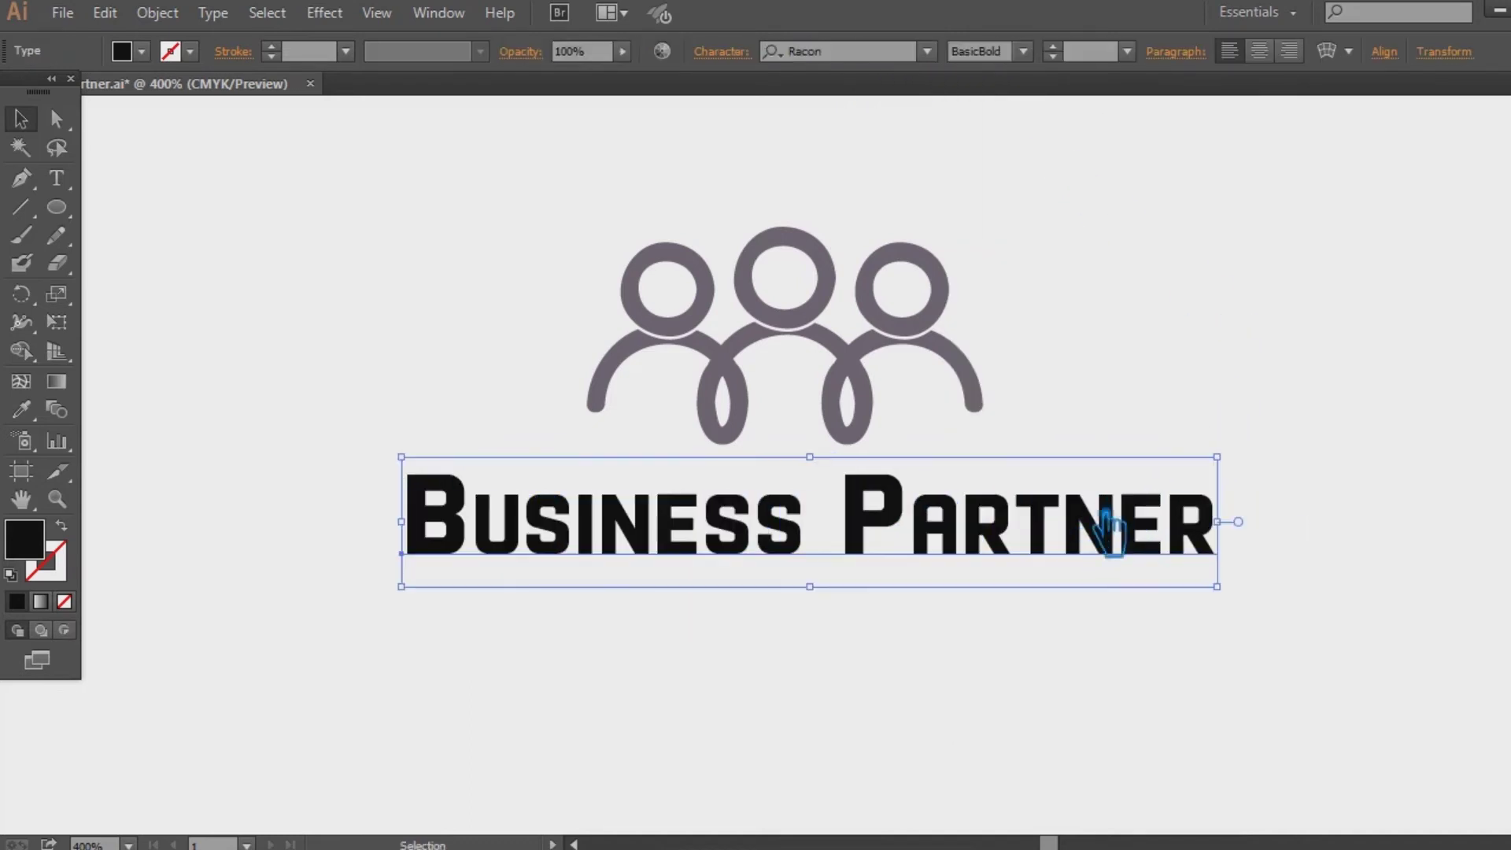
Tighten the wordmark's tracking to a negative value and move it slightly right
click(740, 54)
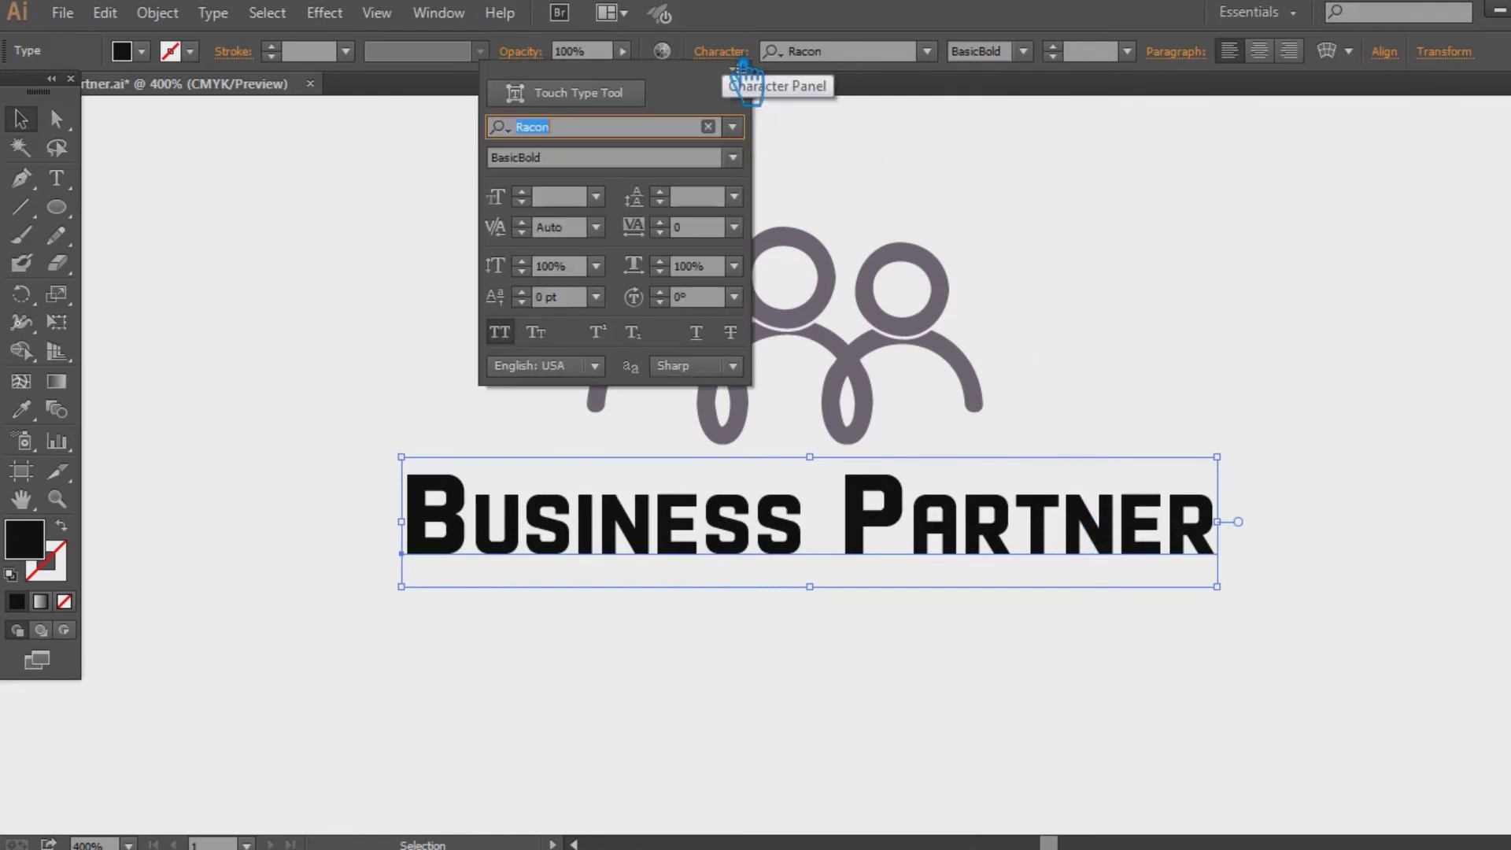
click(735, 228)
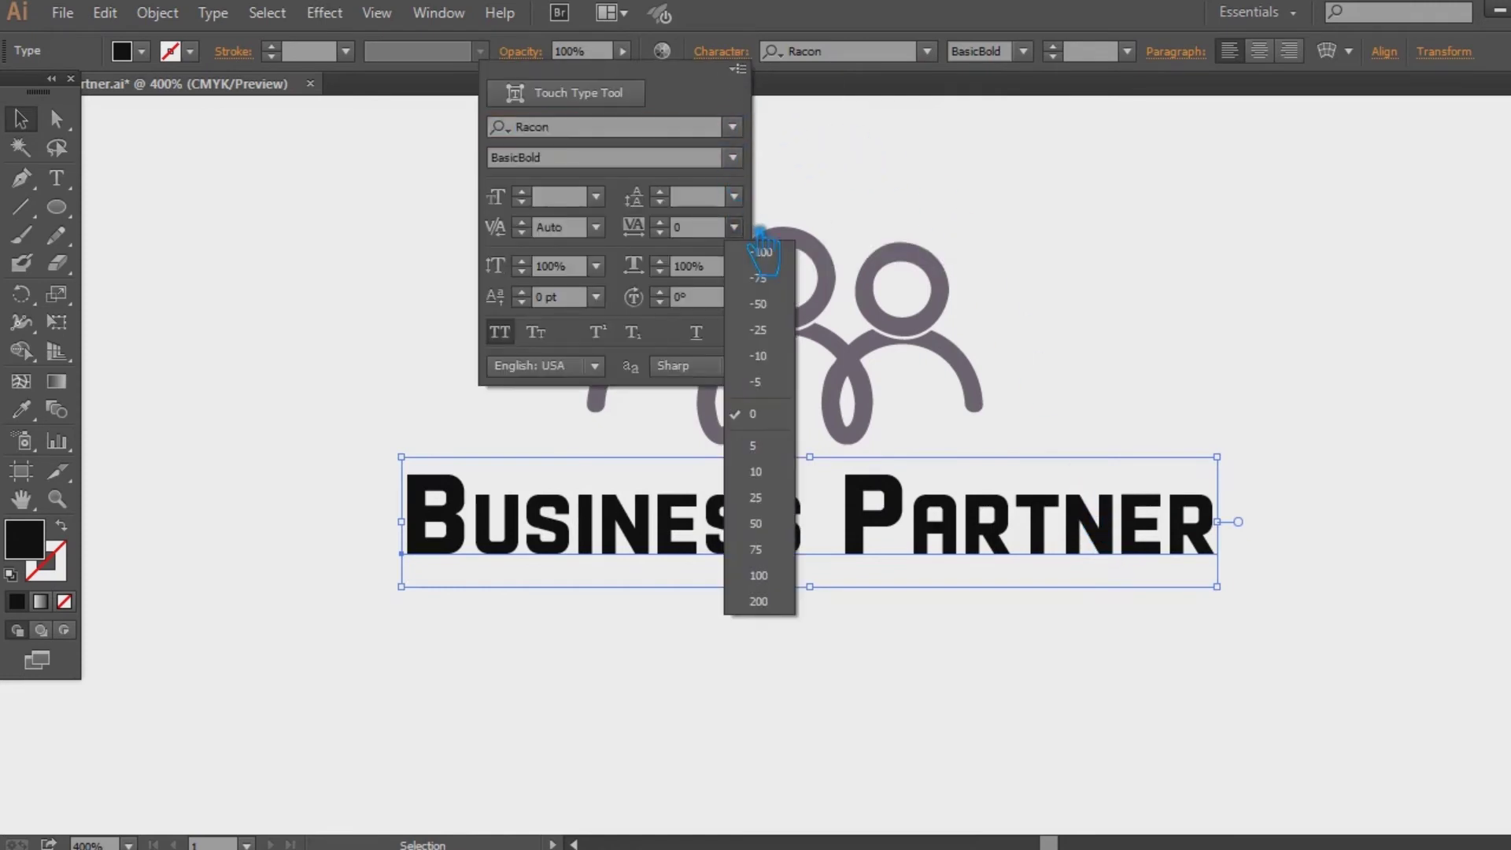
click(785, 330)
mouse_move(988, 553)
mouse_down()
mouse_move(1038, 553)
mouse_move(1038, 535)
mouse_up()
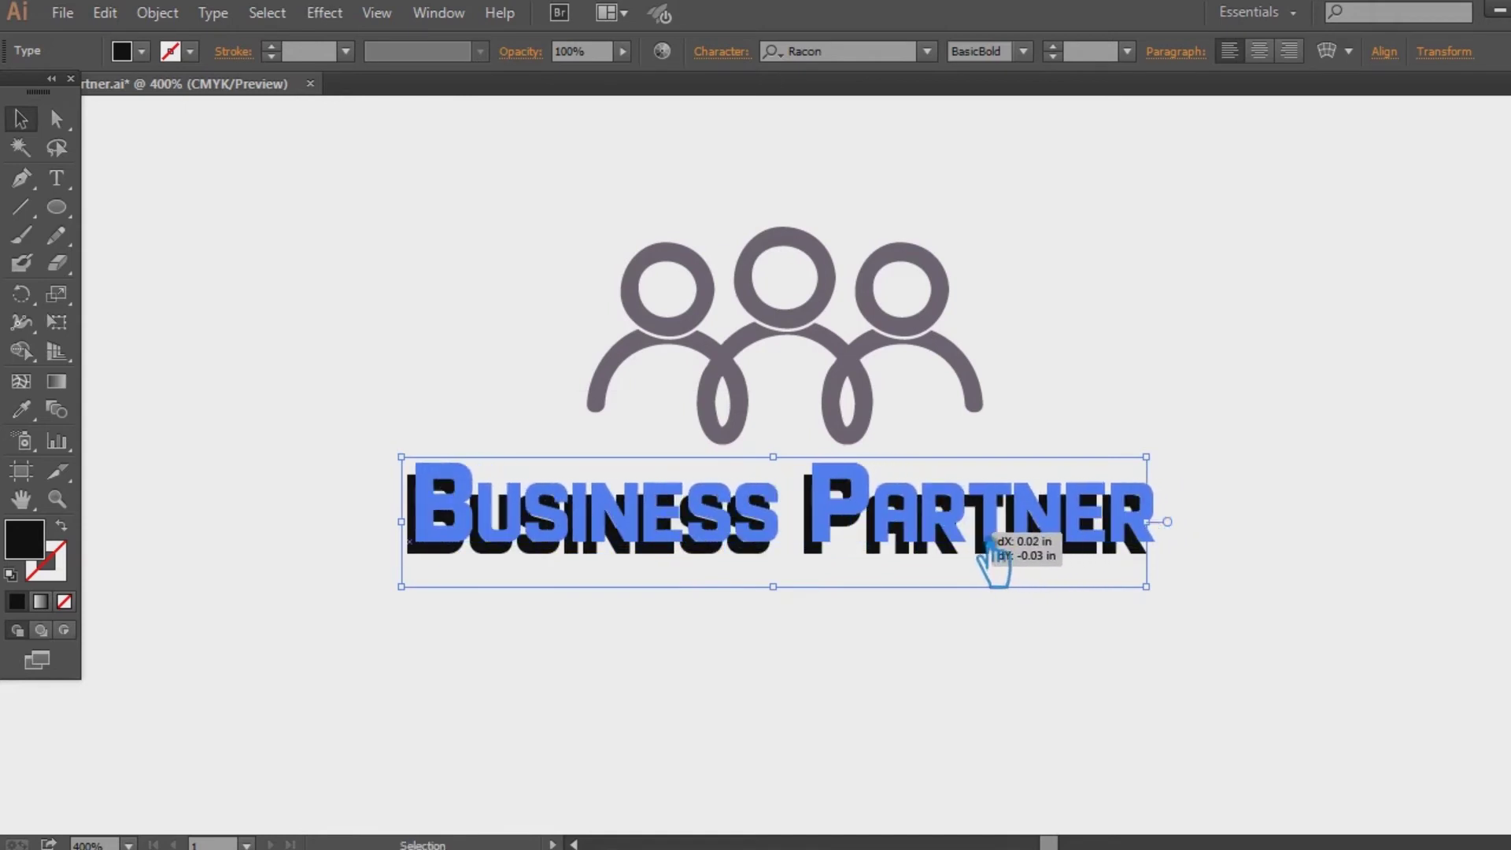
Alt-drag a duplicate of the Business Partner wordmark beneath it, then shrink it and nudge it up
drag(993, 551, 998, 555)
click(1236, 426)
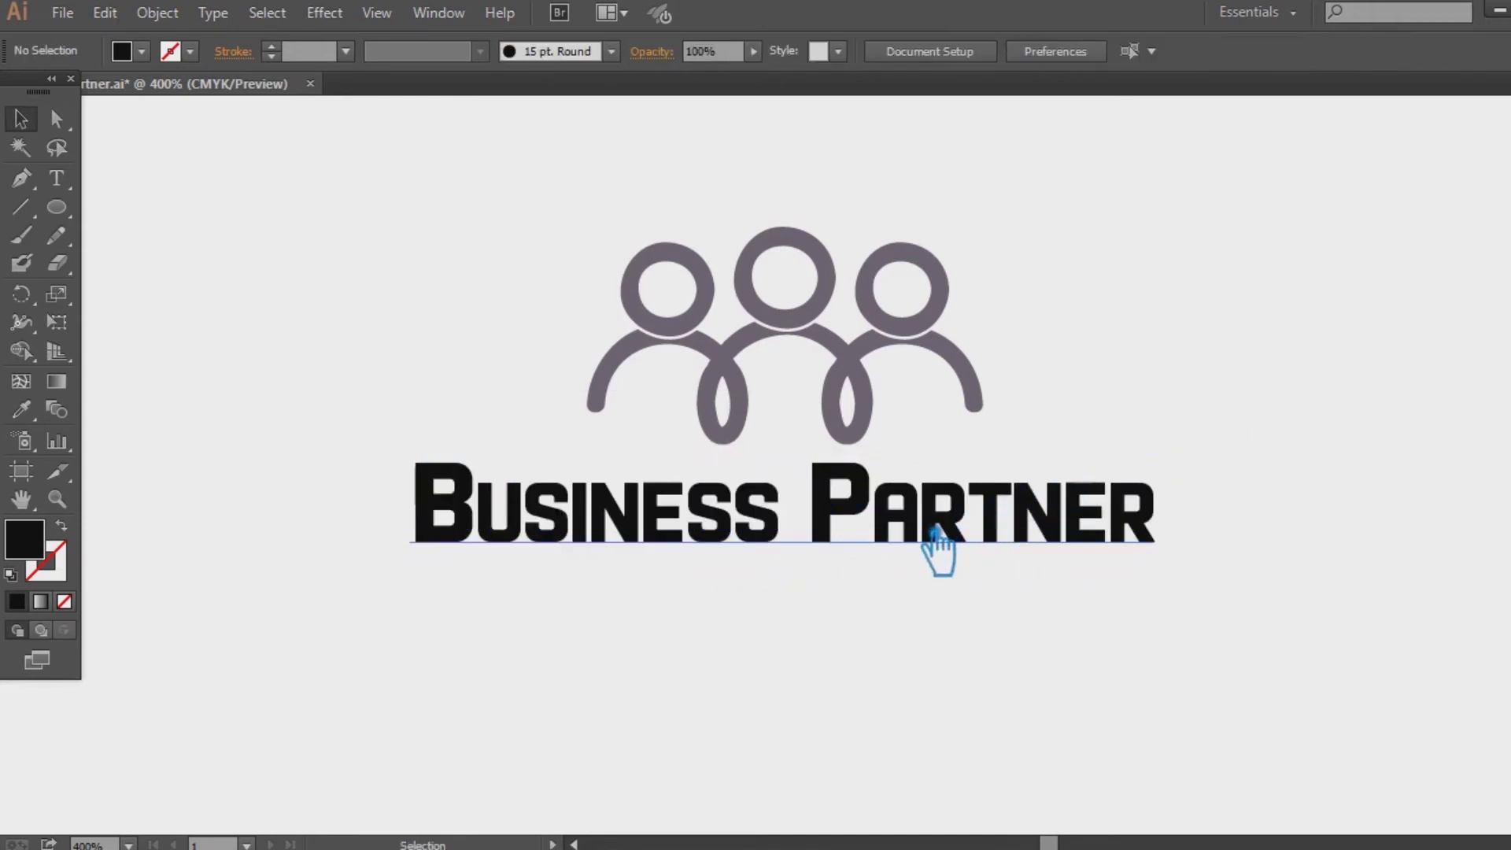
drag(934, 531, 926, 628)
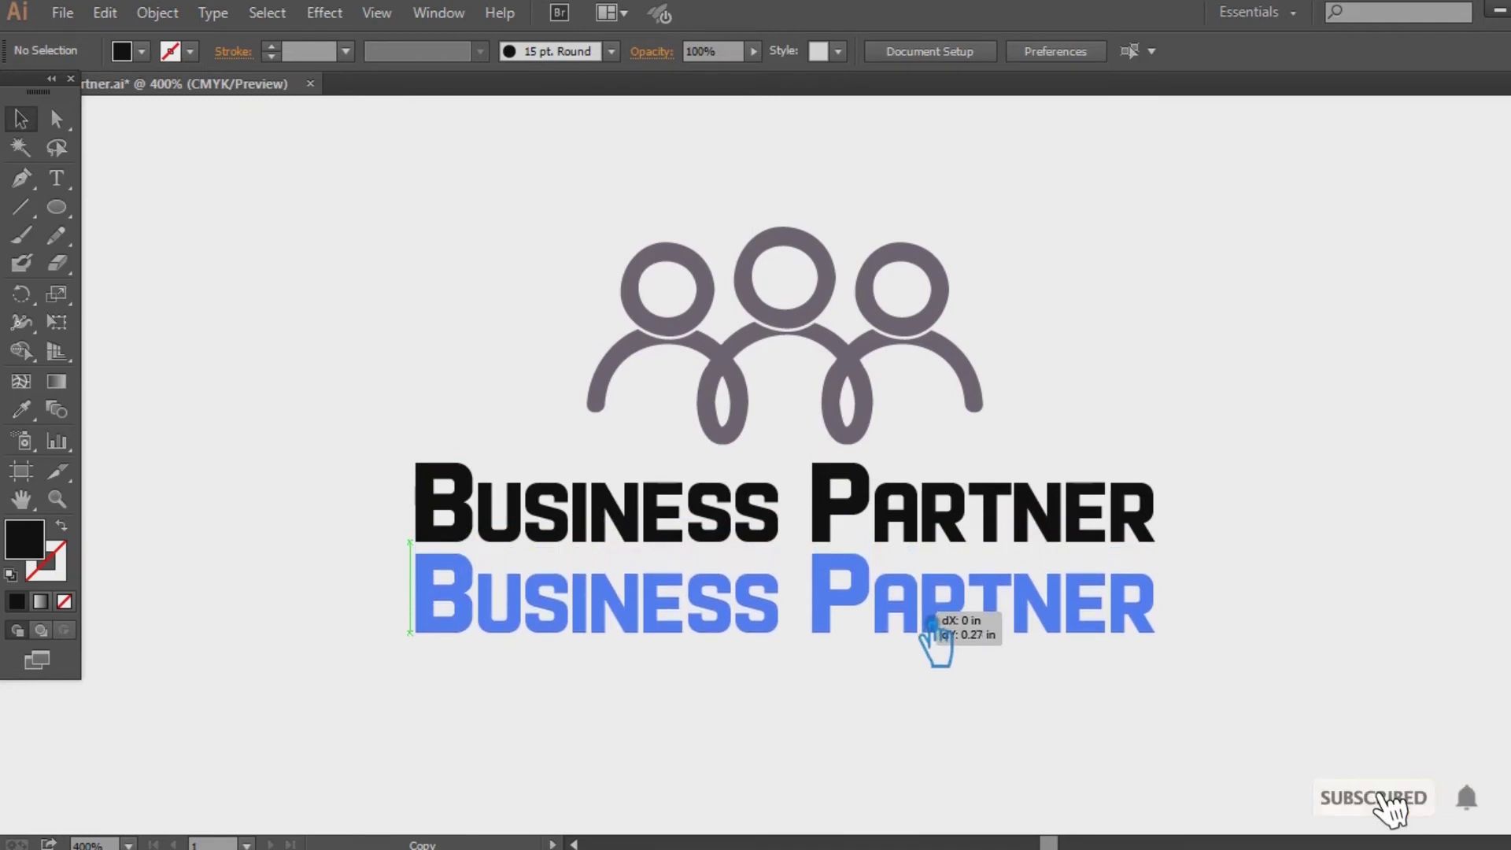
drag(1154, 666, 1076, 657)
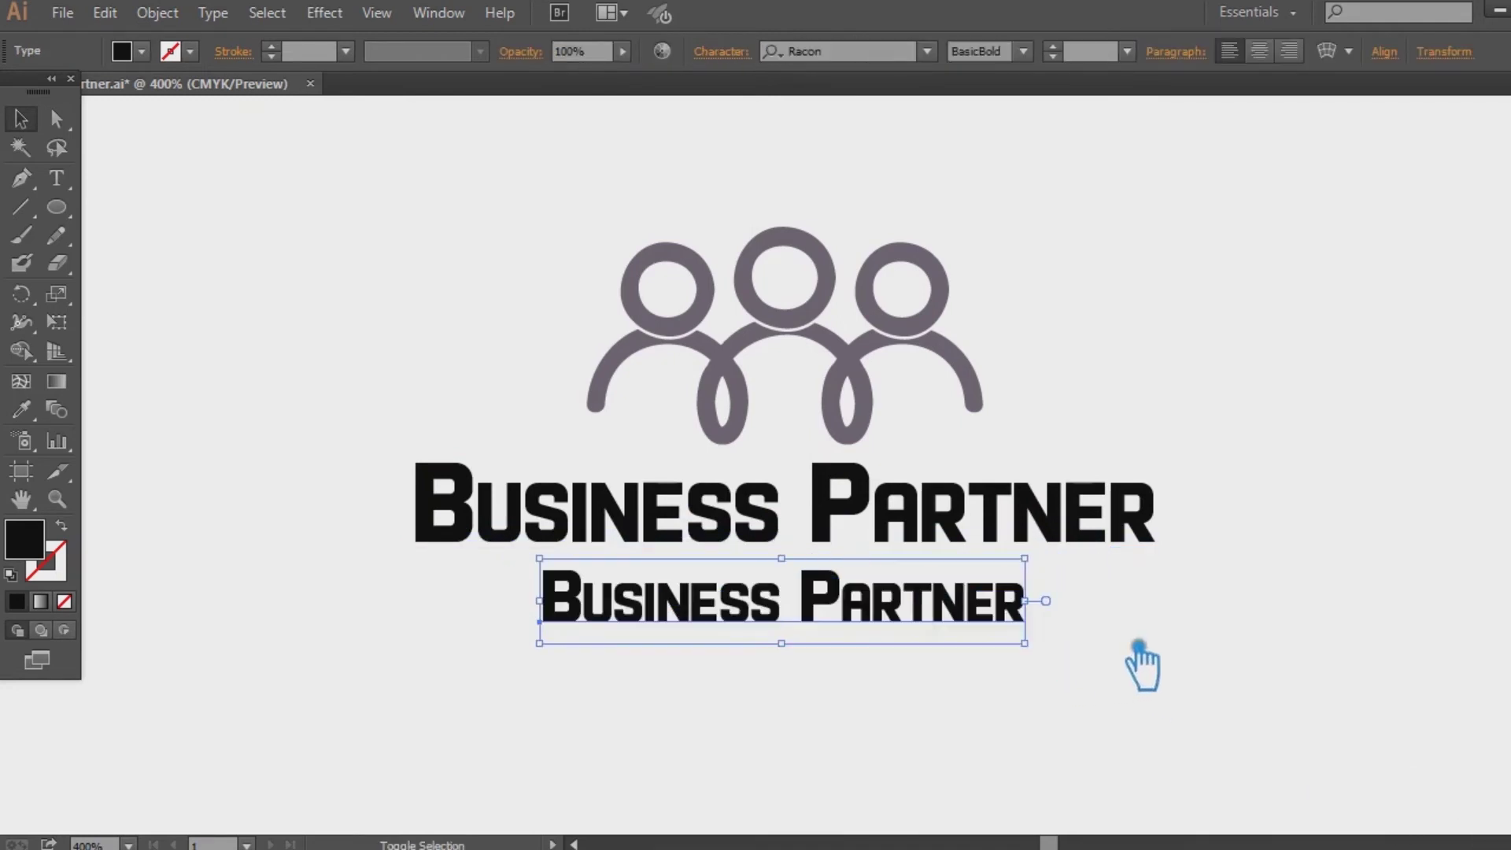
key(Up)
key(Up)
key(Up)
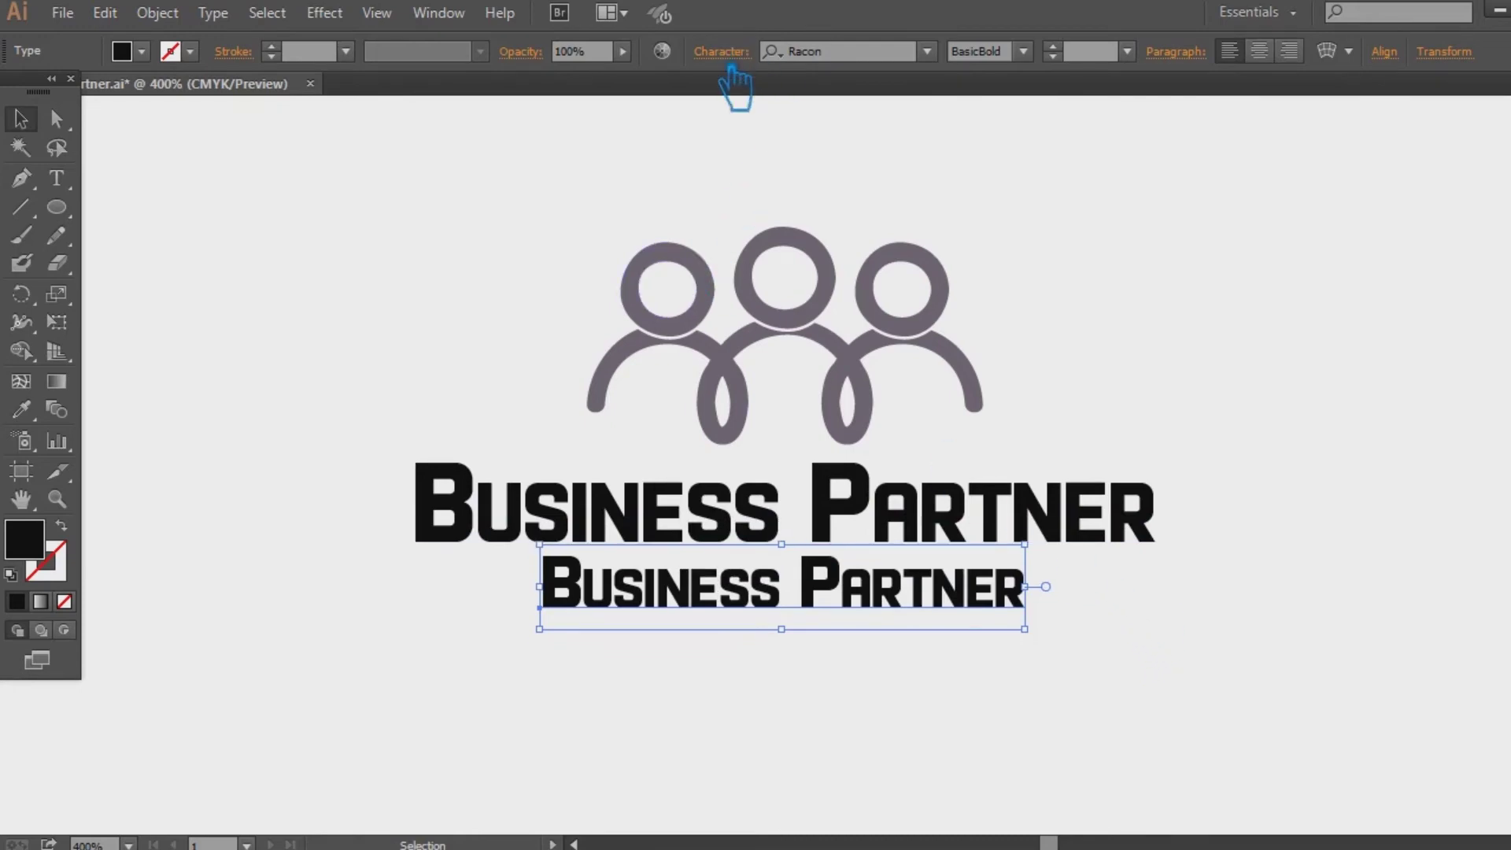
Set the small wordmark copy to 10 pt in the Character panel
click(730, 61)
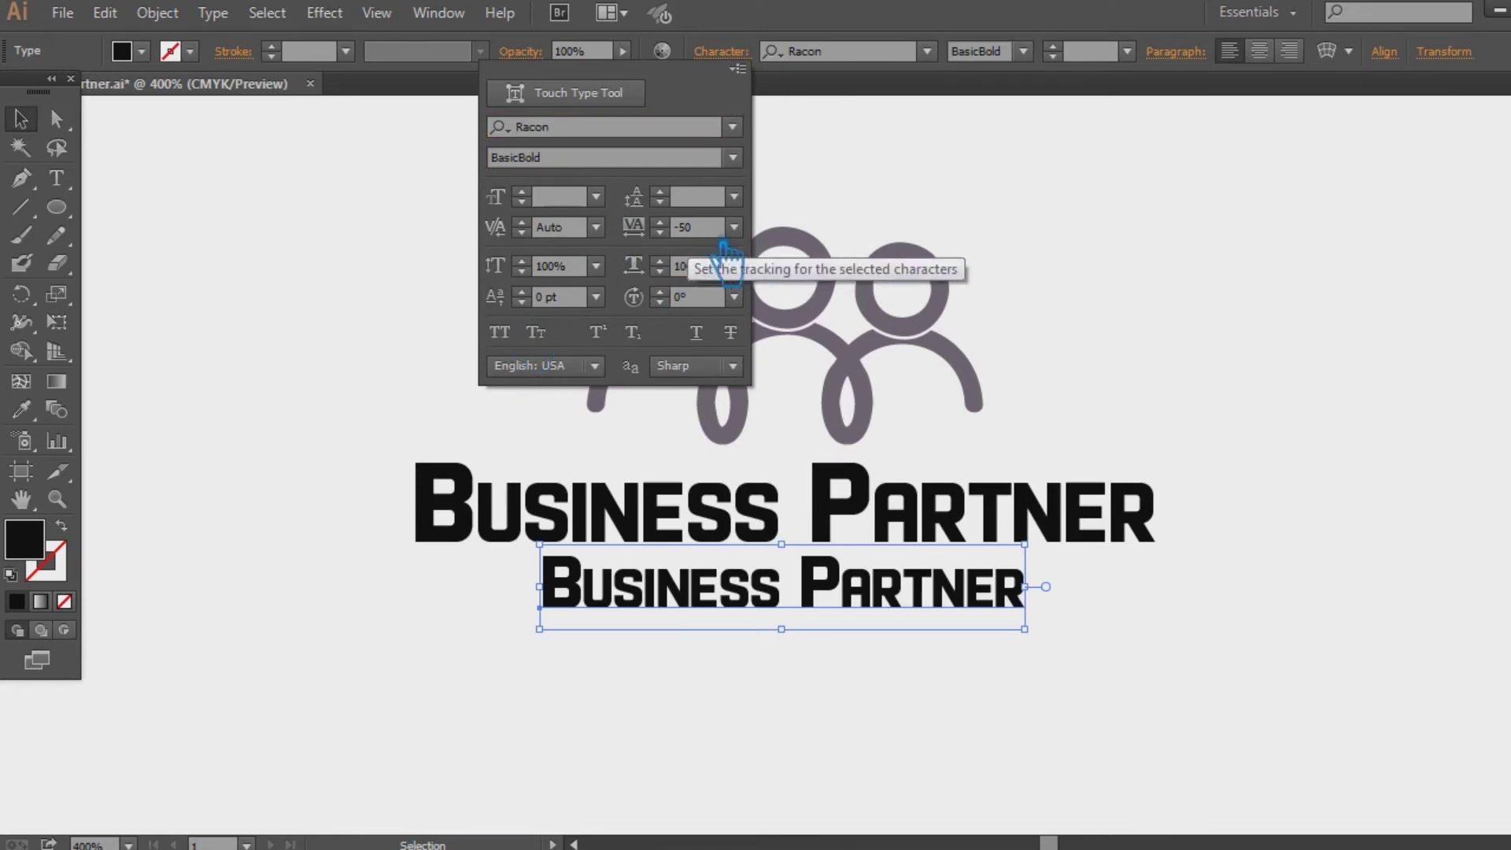
click(596, 196)
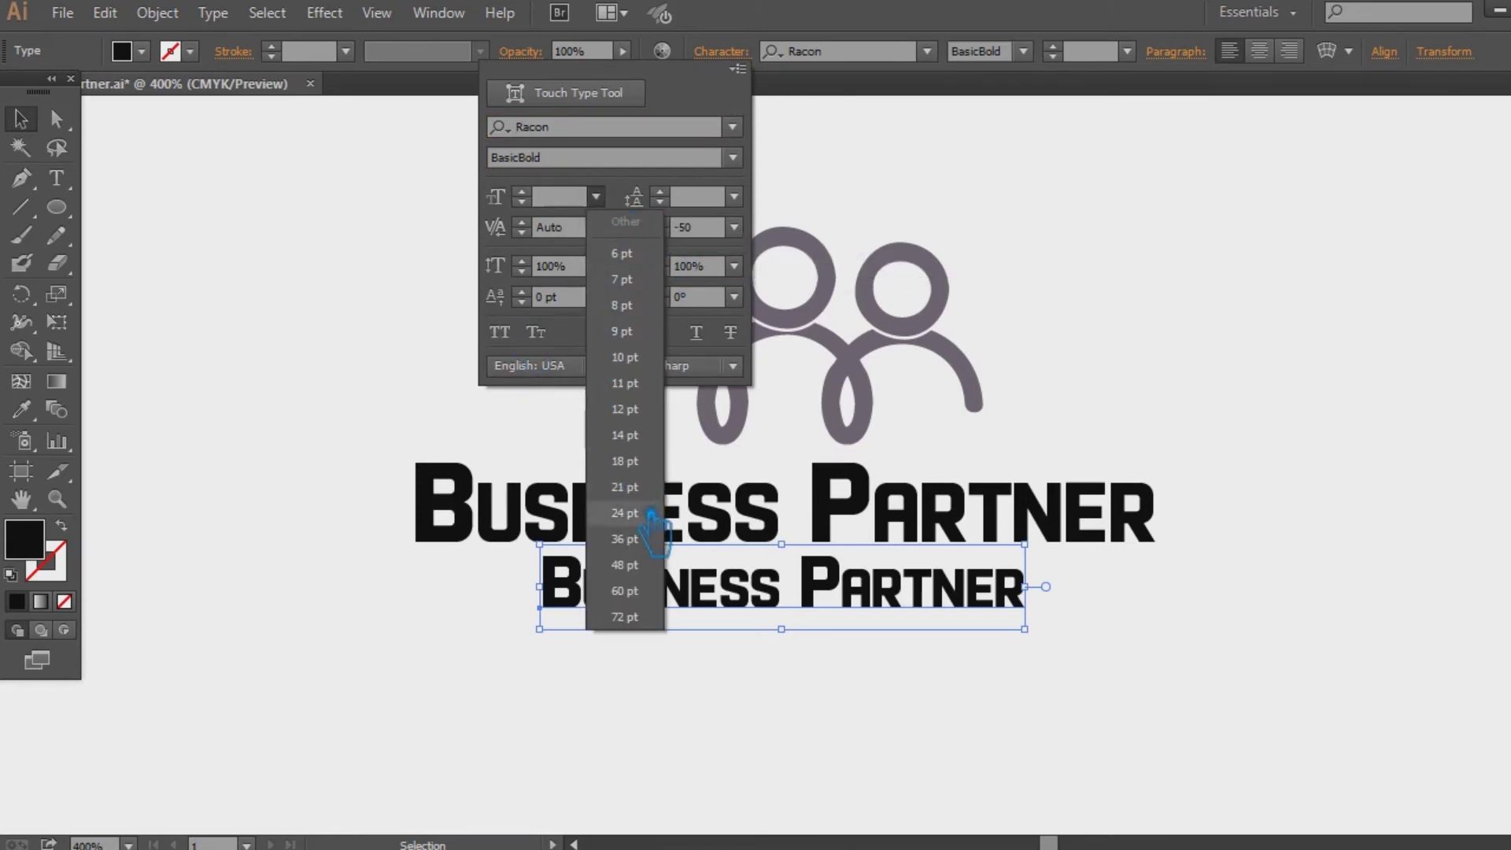
click(651, 357)
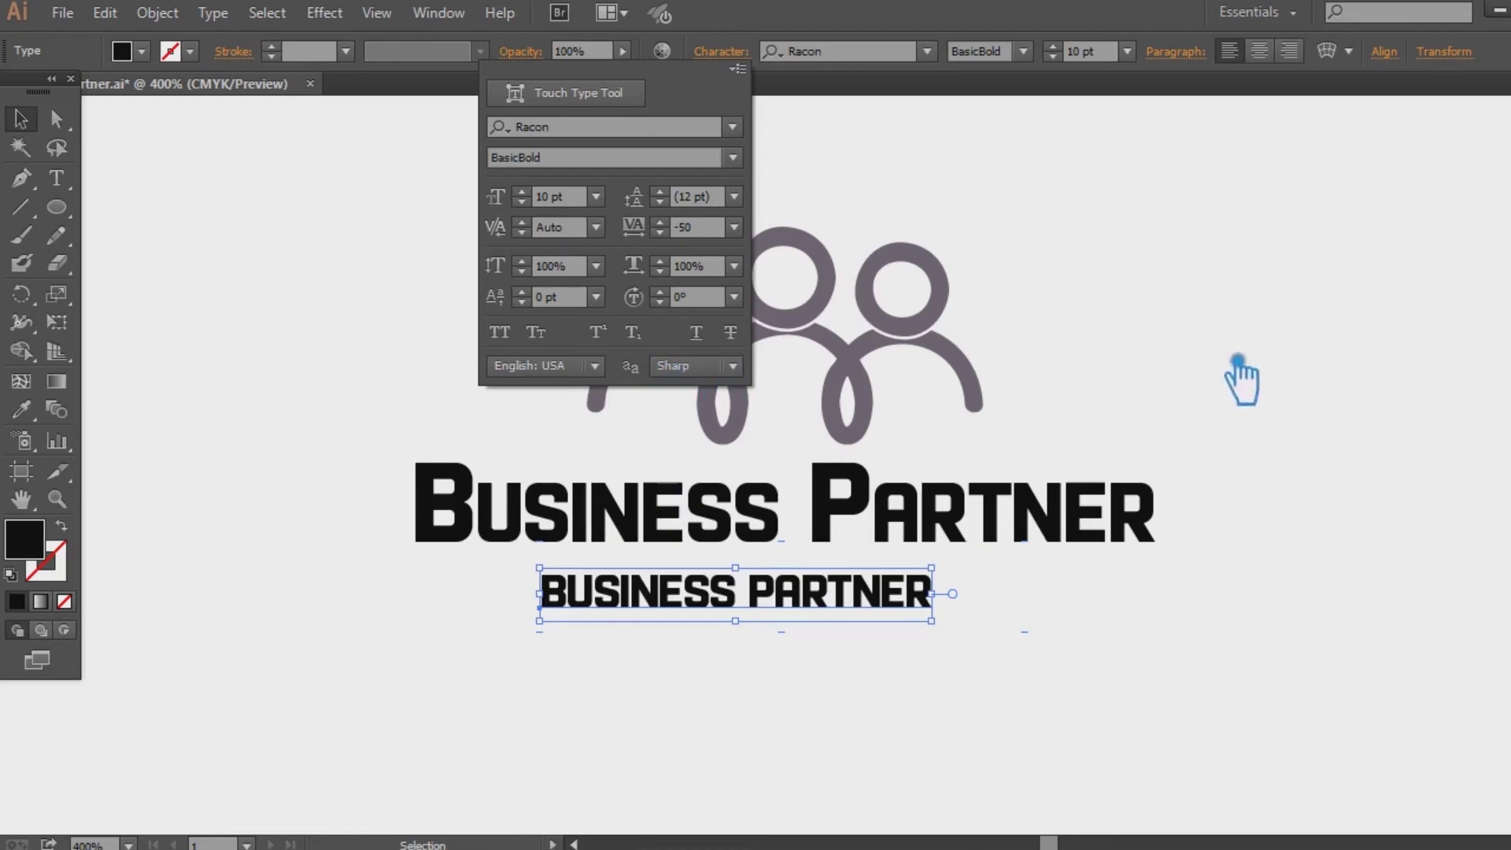
click(1238, 360)
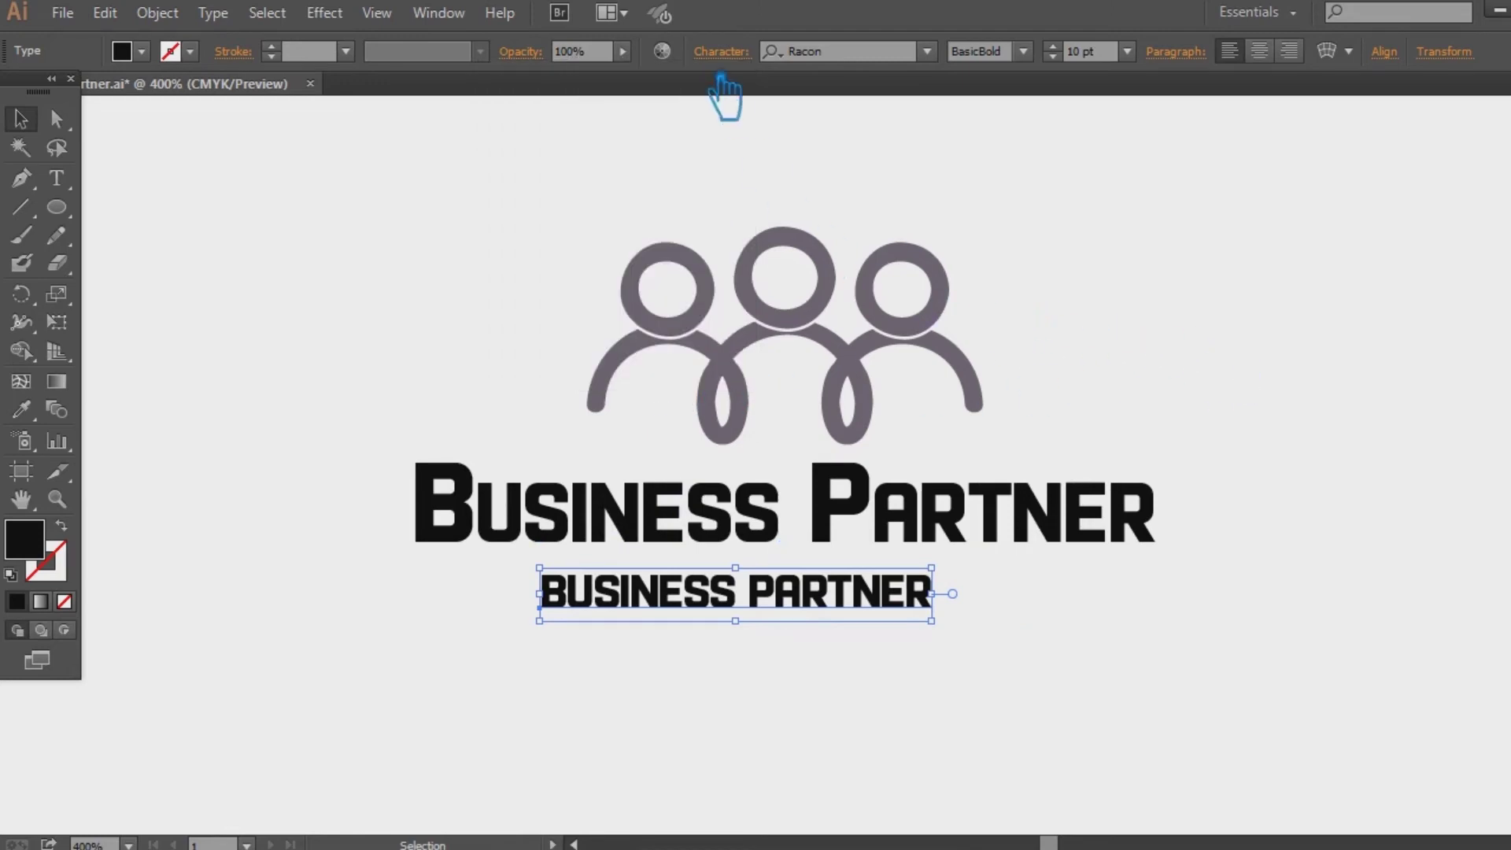
Switch the small copy to the Racon Basic style with 200 tracking
click(722, 53)
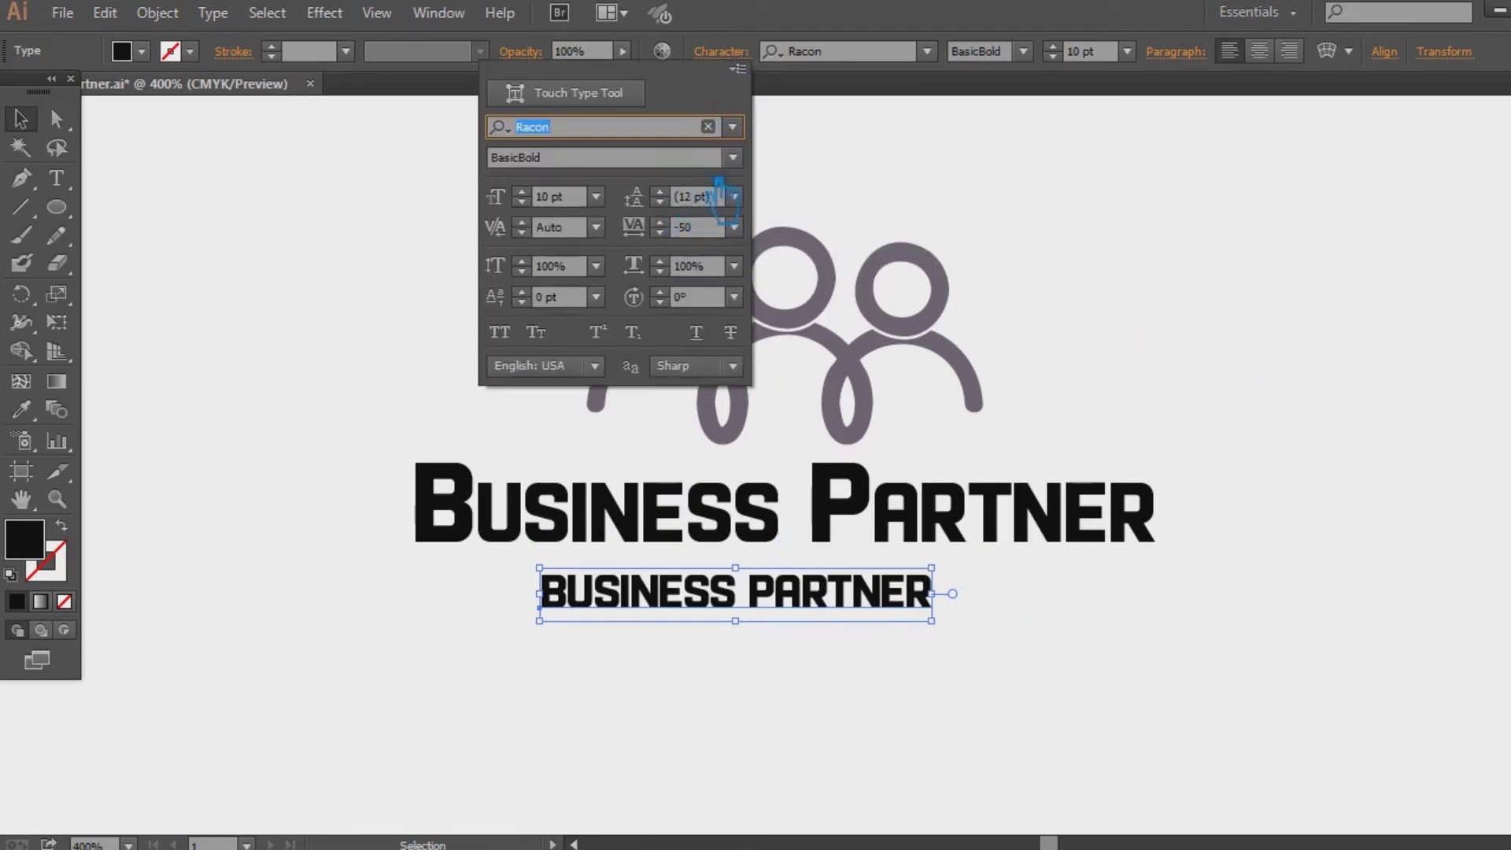
click(740, 160)
click(581, 189)
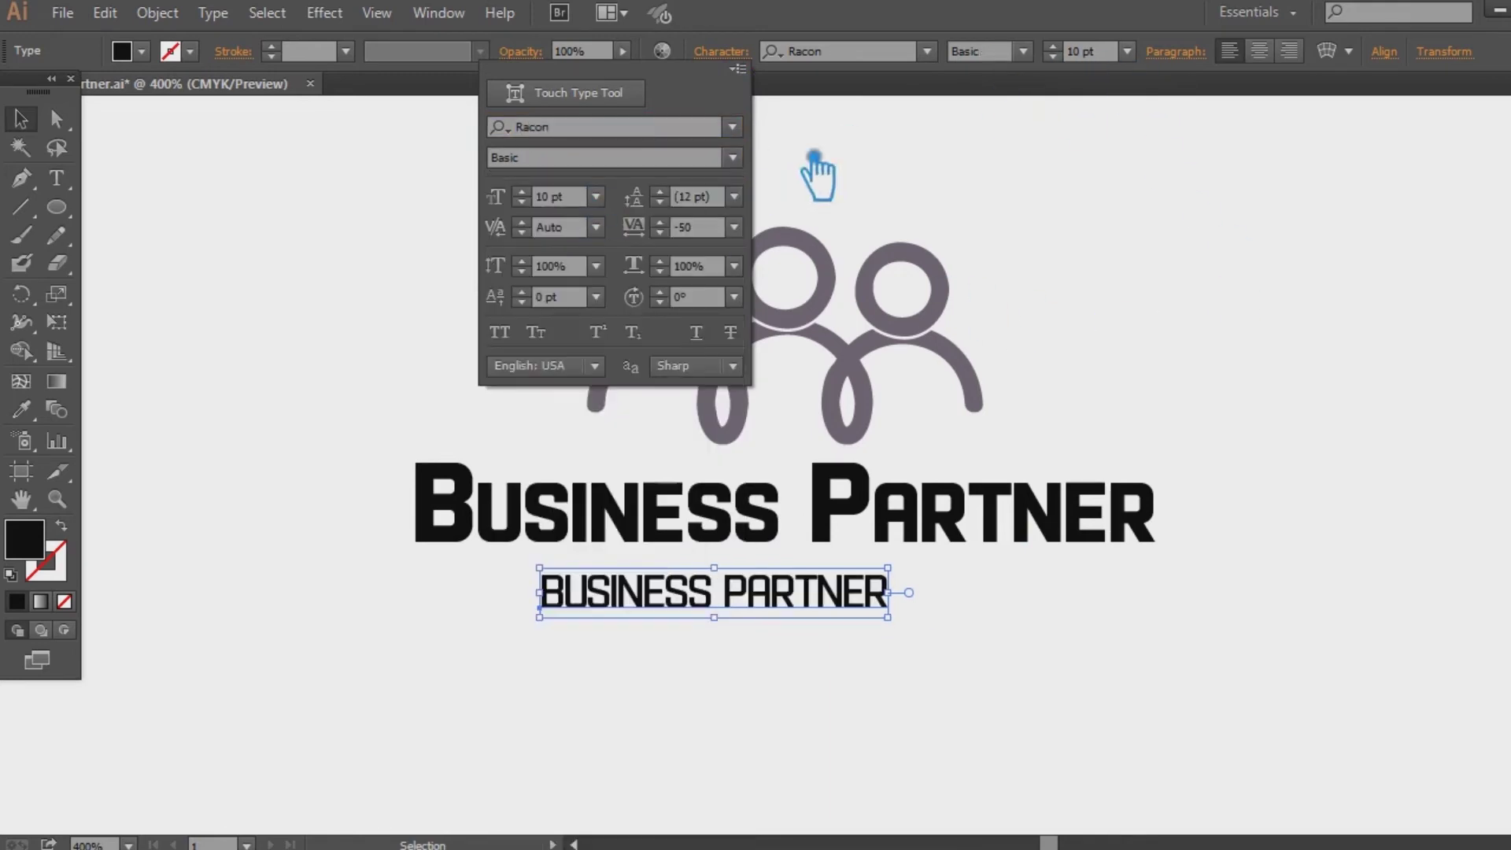
click(740, 233)
click(787, 616)
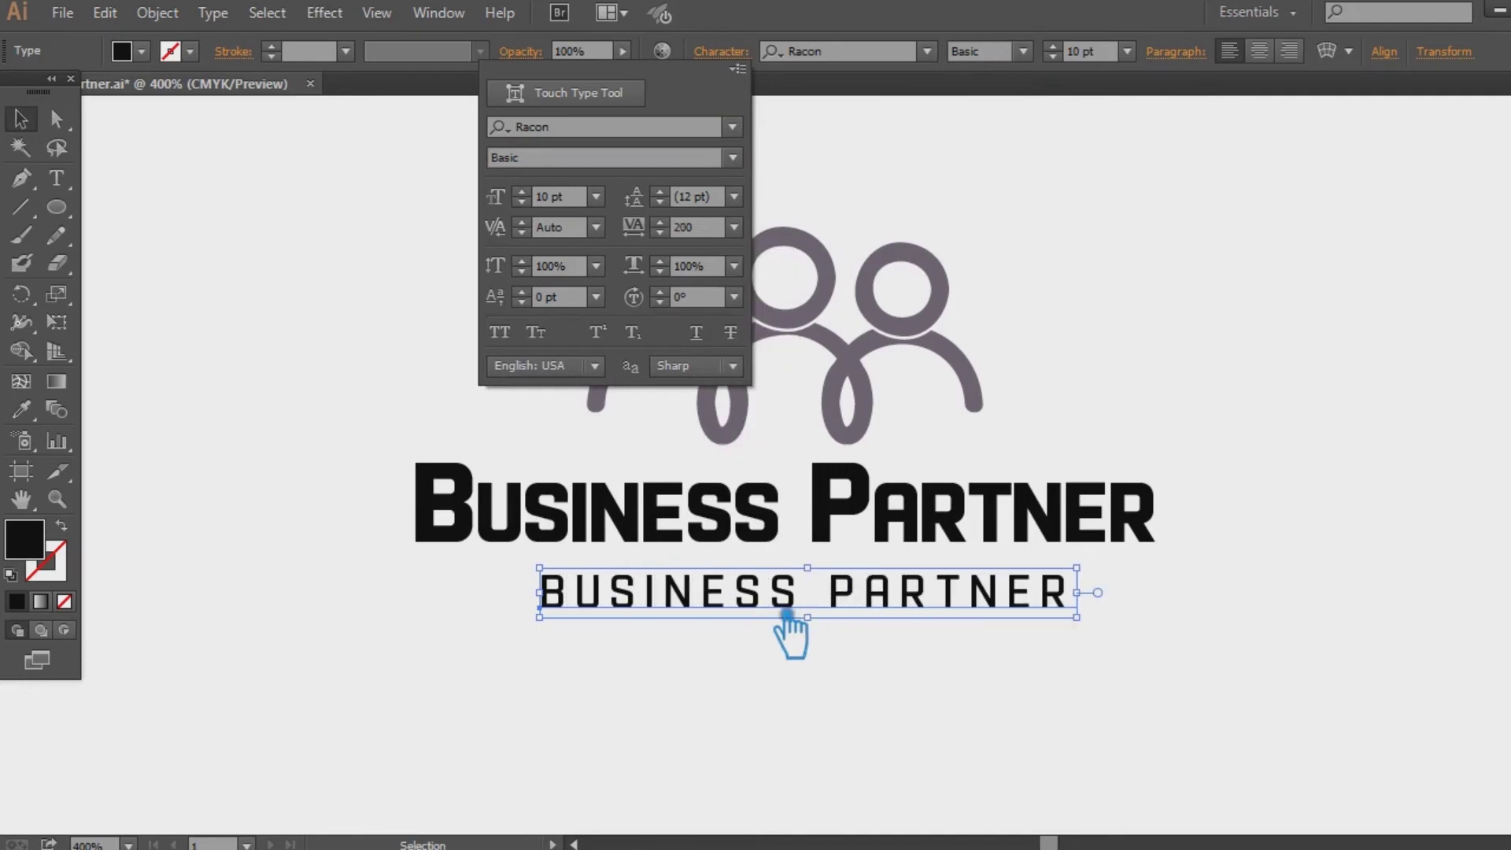
Try 6 and 8 pt, then settle the small tagline at 7 pt
click(596, 196)
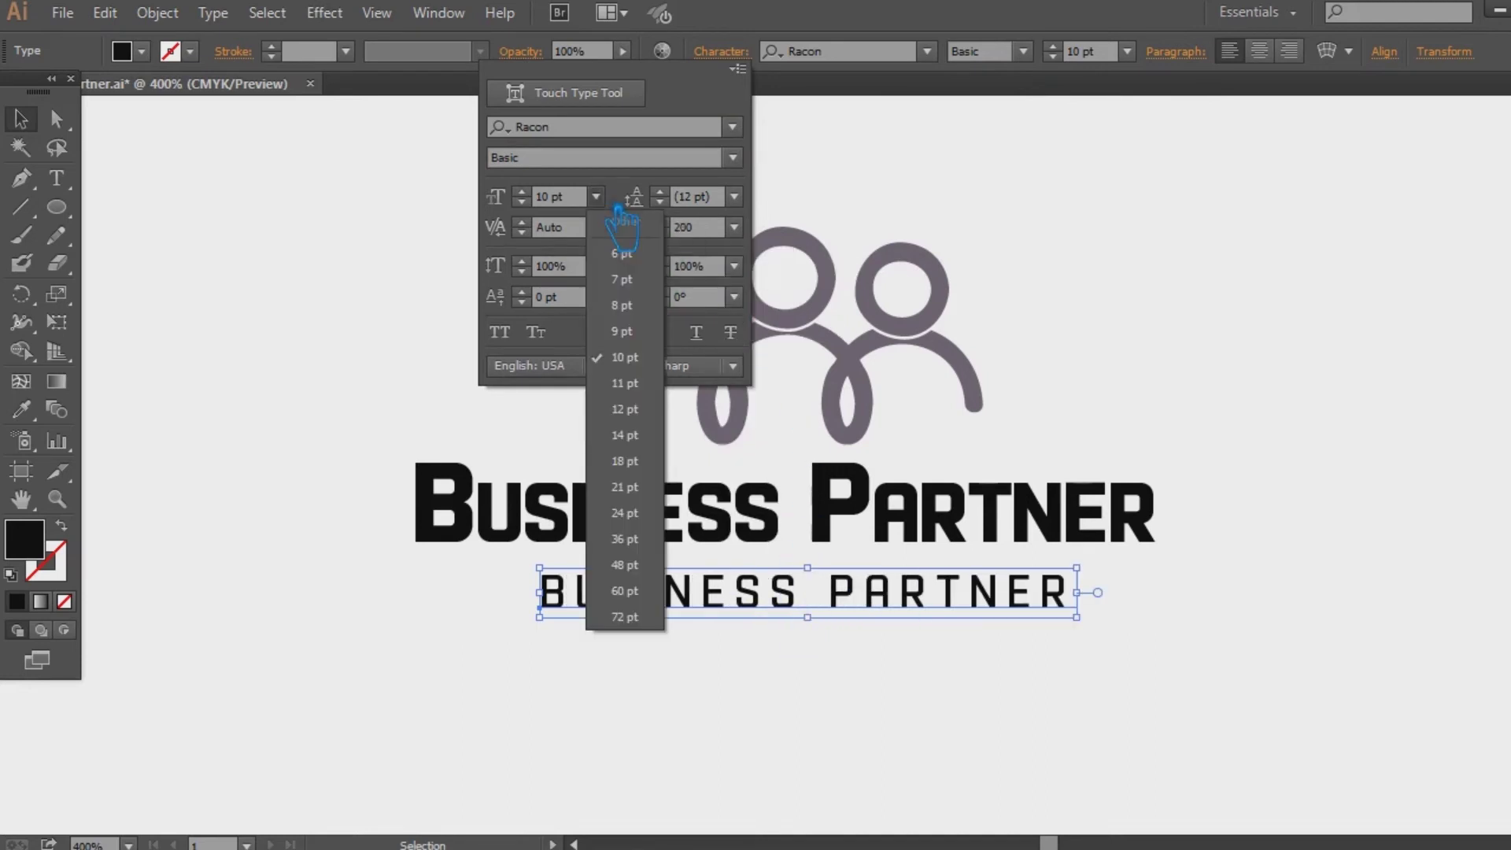
click(634, 260)
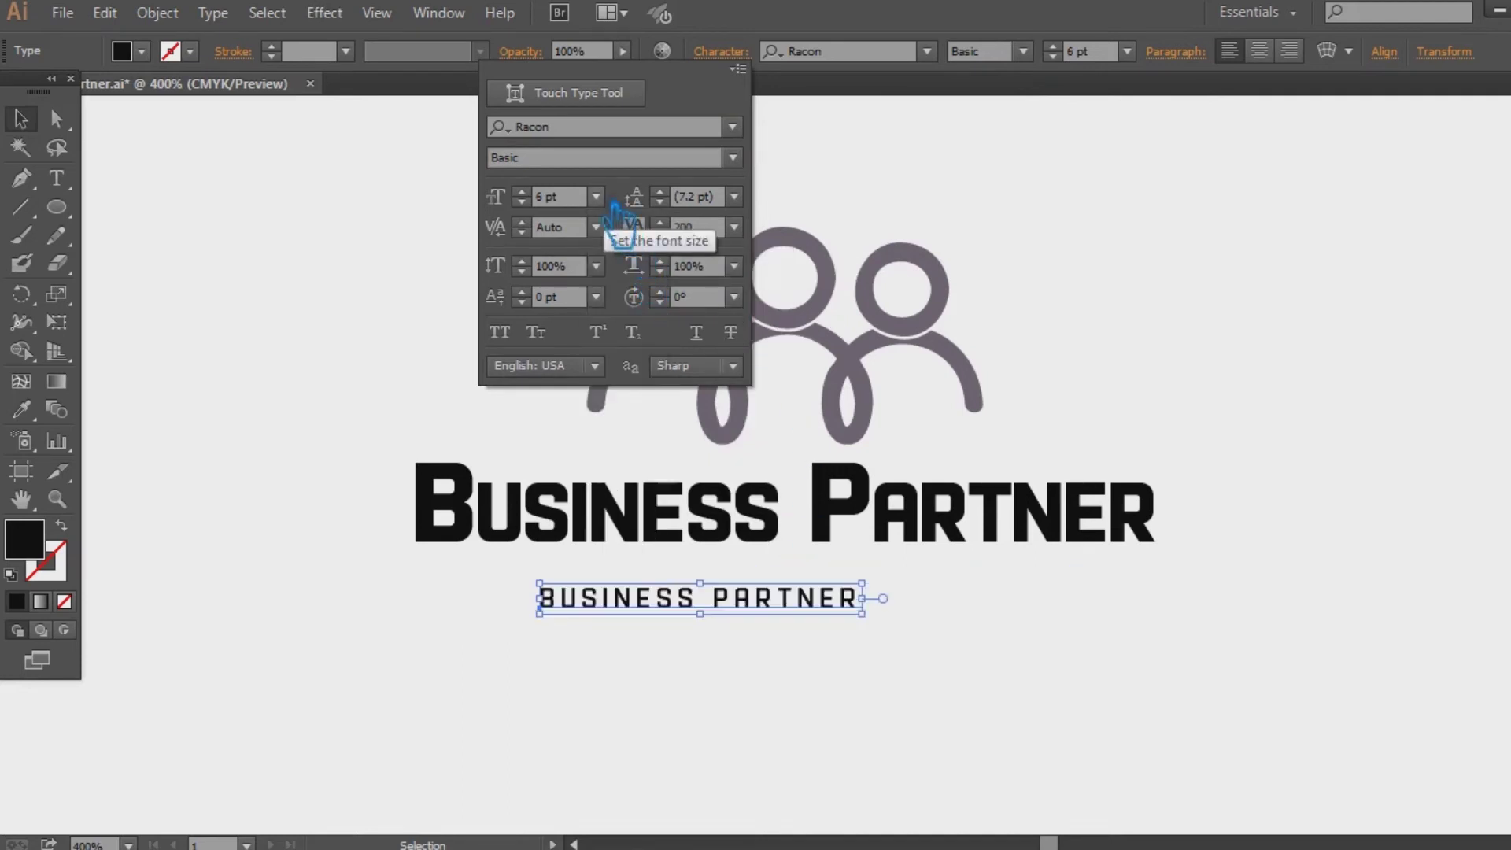
click(596, 196)
click(626, 314)
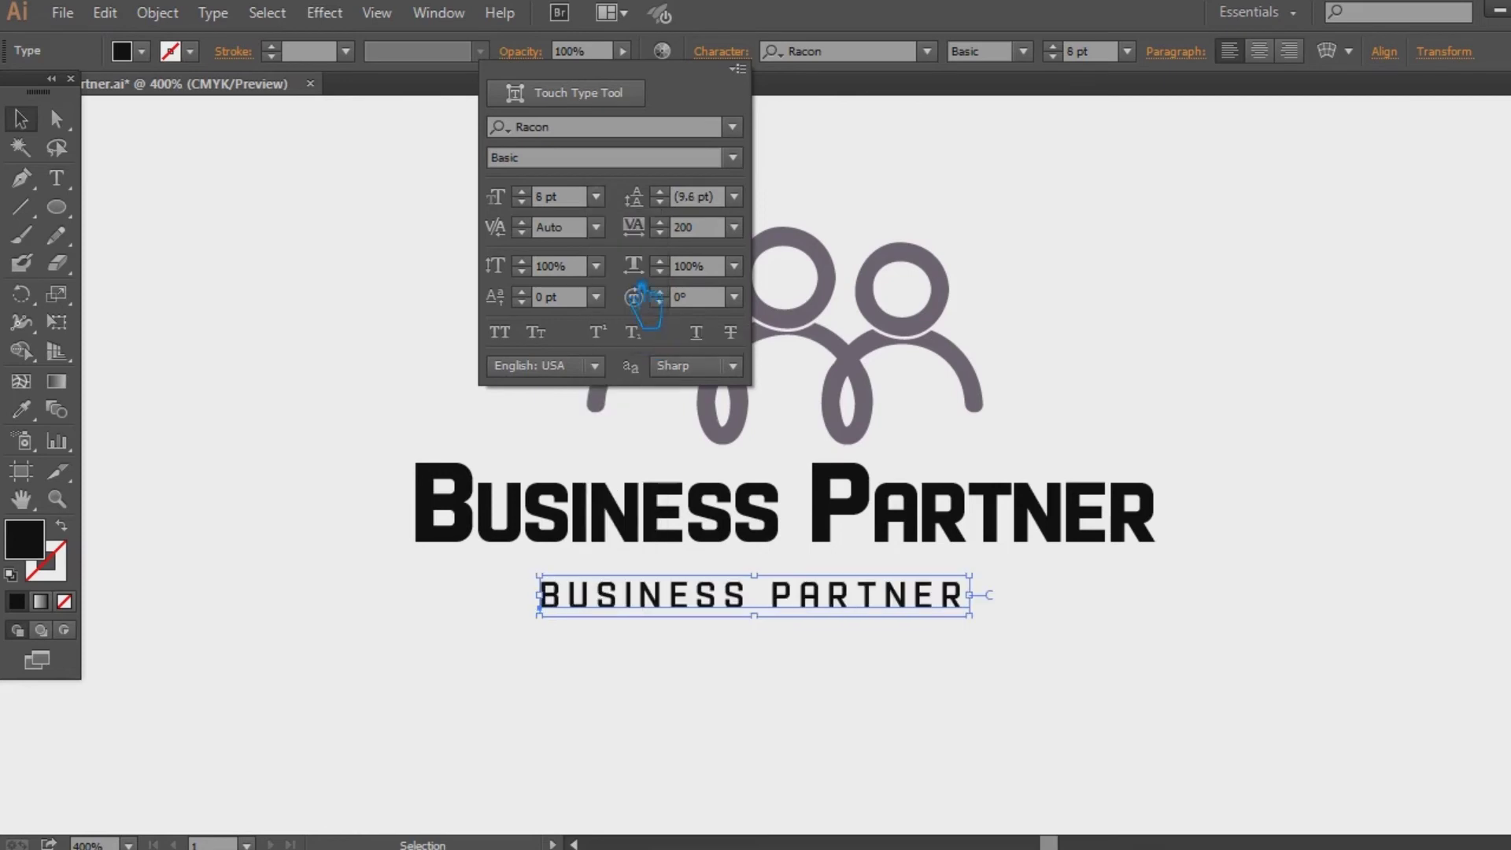
click(596, 196)
click(634, 282)
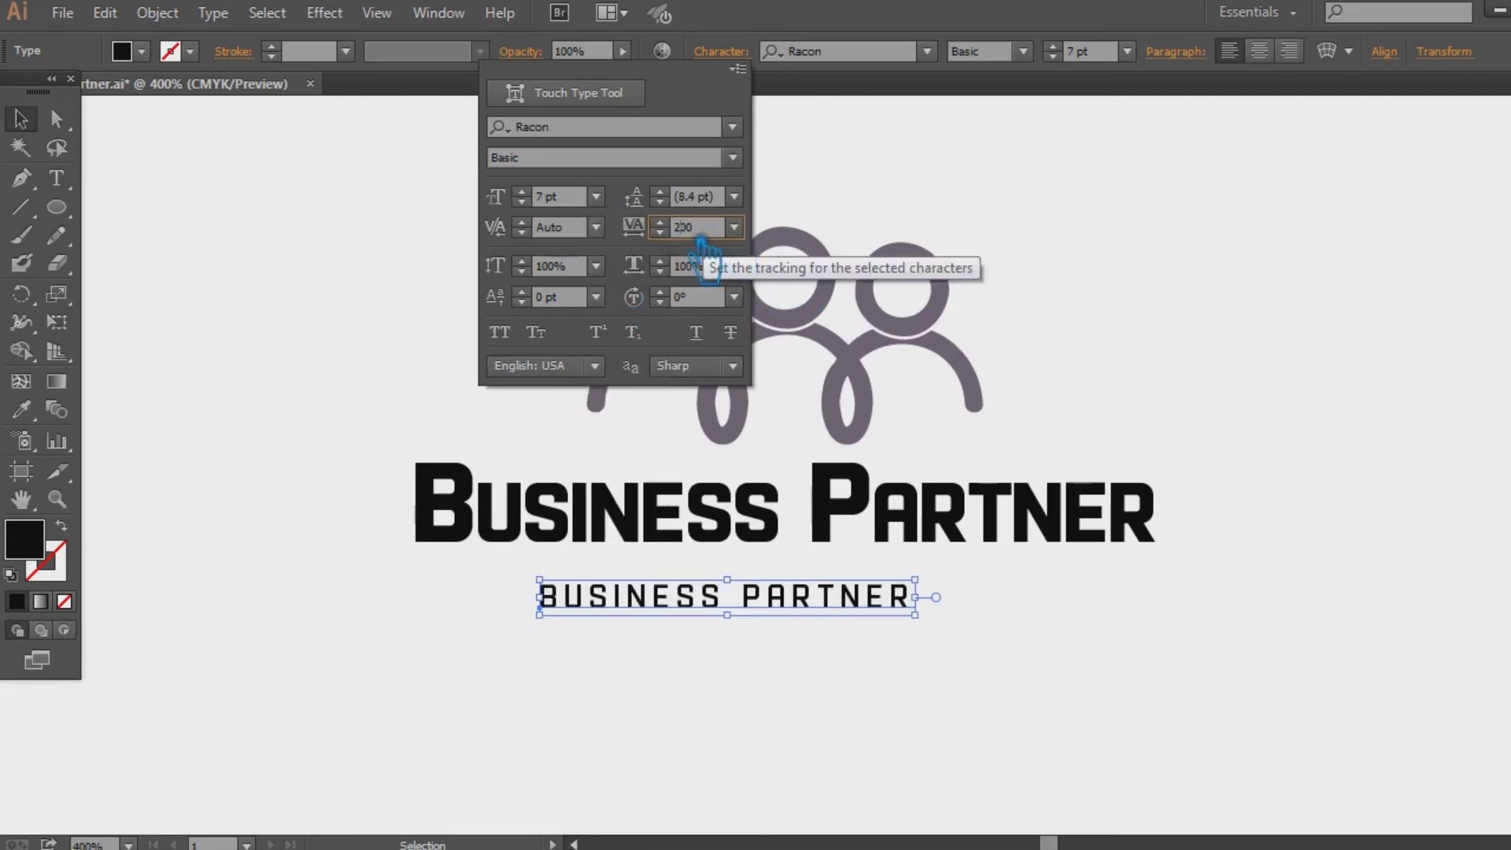
Widen the tagline's tracking to 500
text(400500)
key(Return)
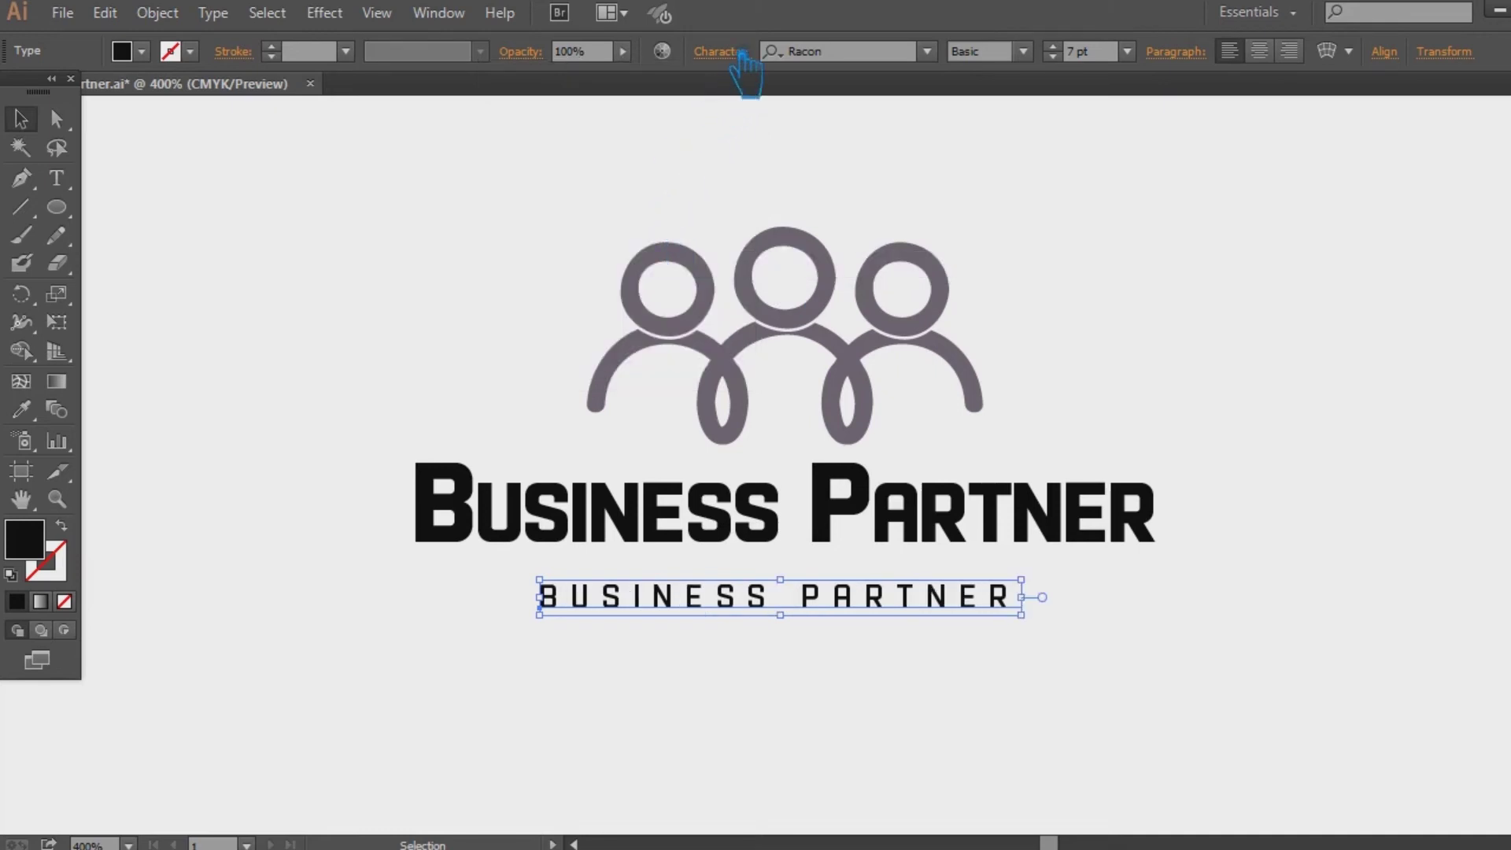
click(744, 55)
click(700, 229)
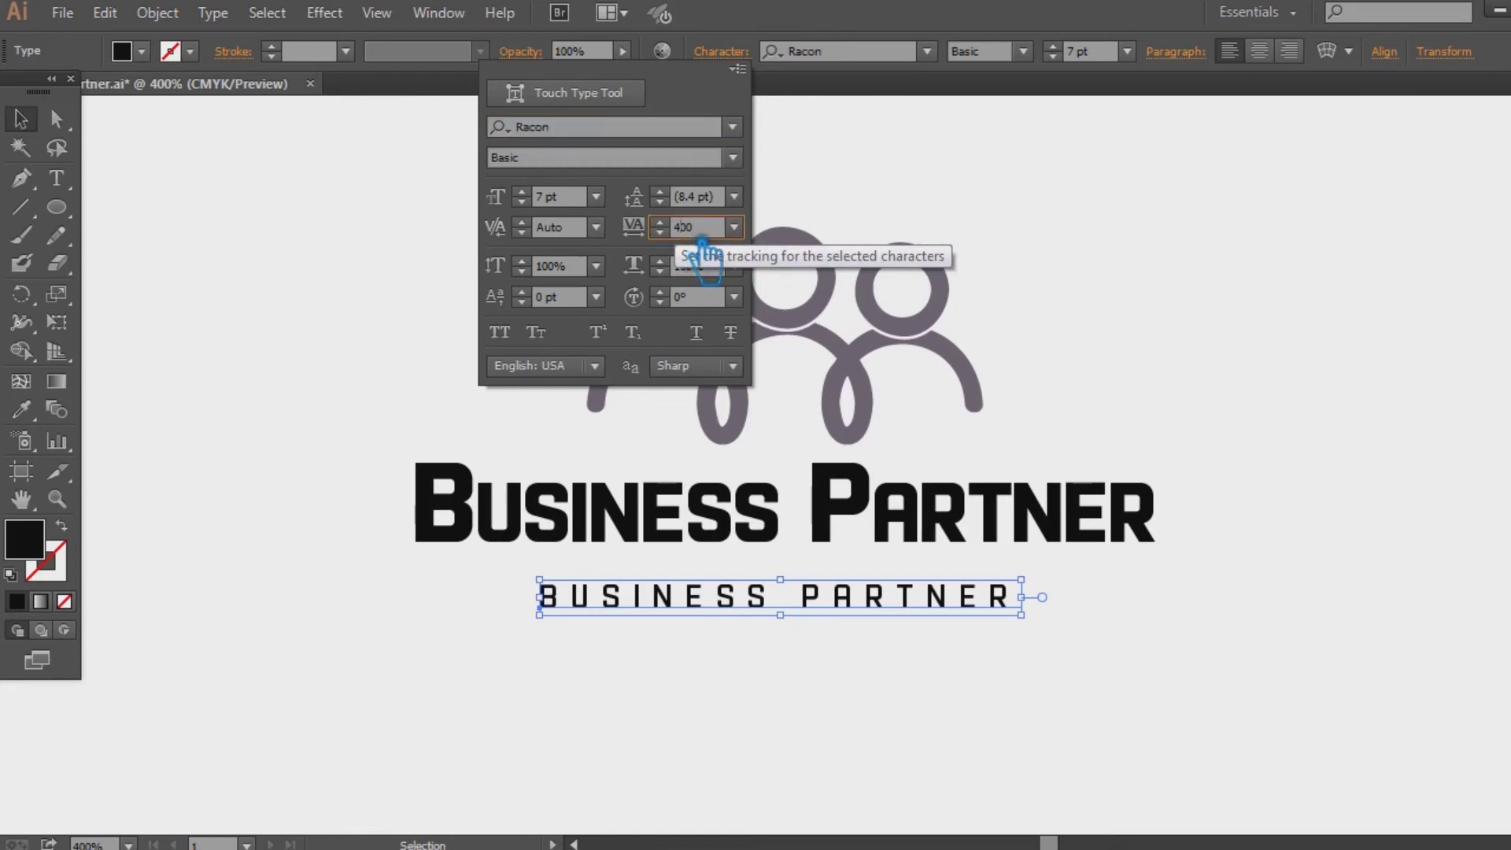
key(Return)
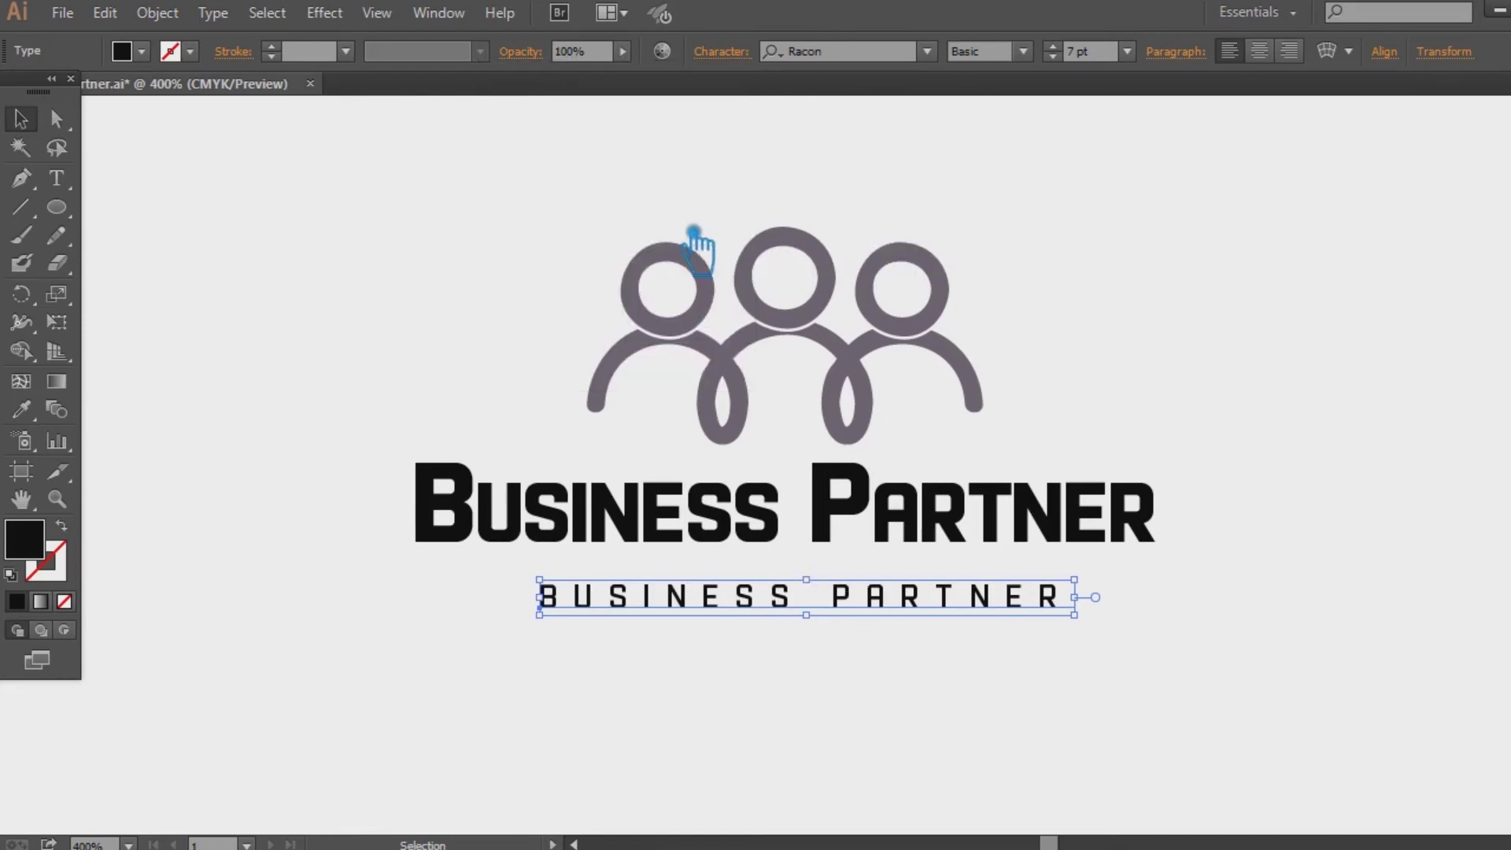
Reset the tracking of the tagline's final R to 0
click(56, 178)
drag(1064, 609, 1041, 609)
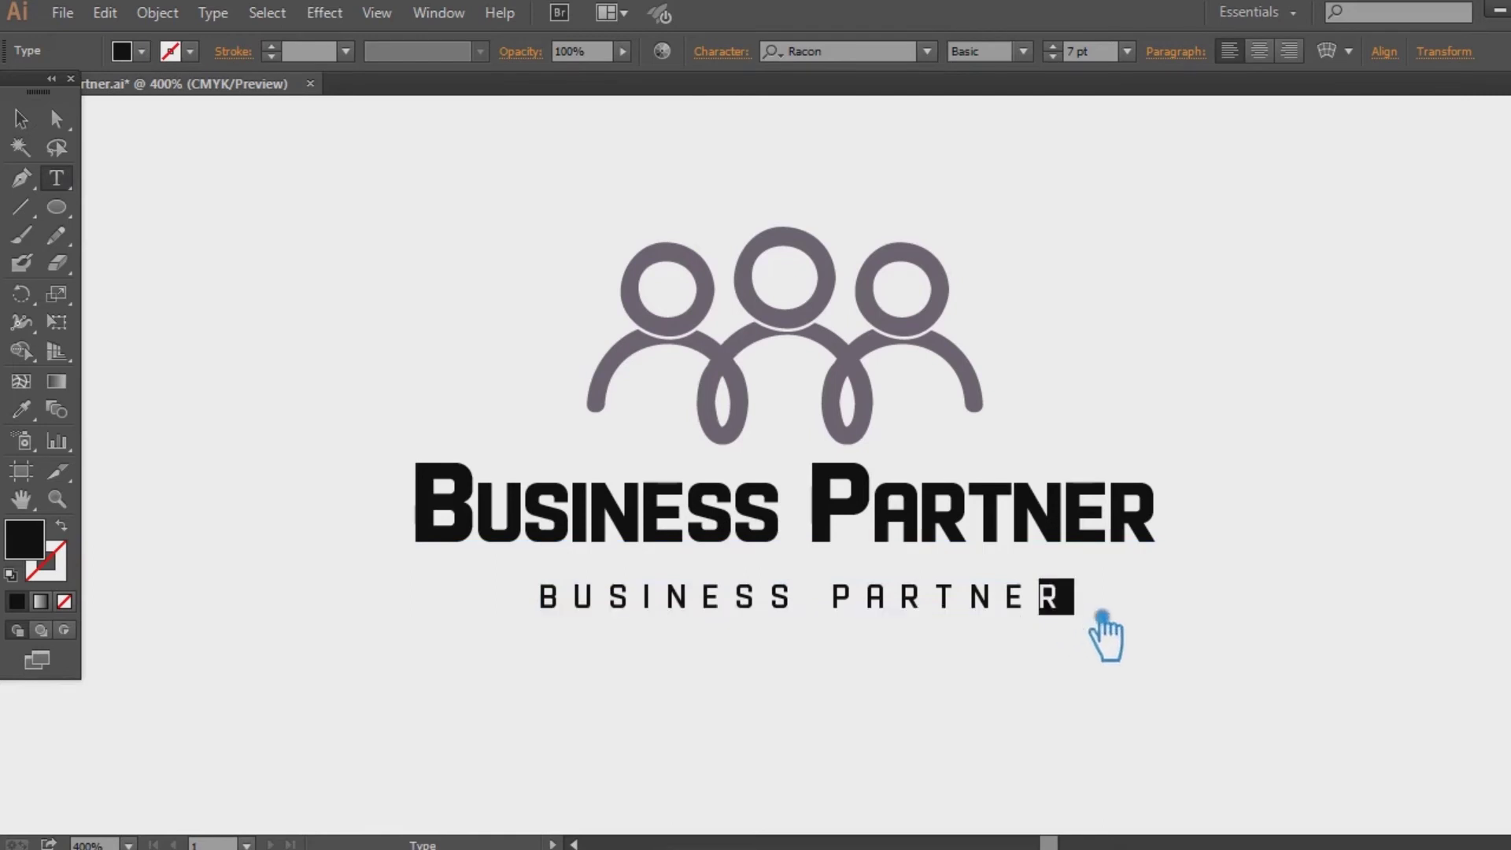
click(721, 52)
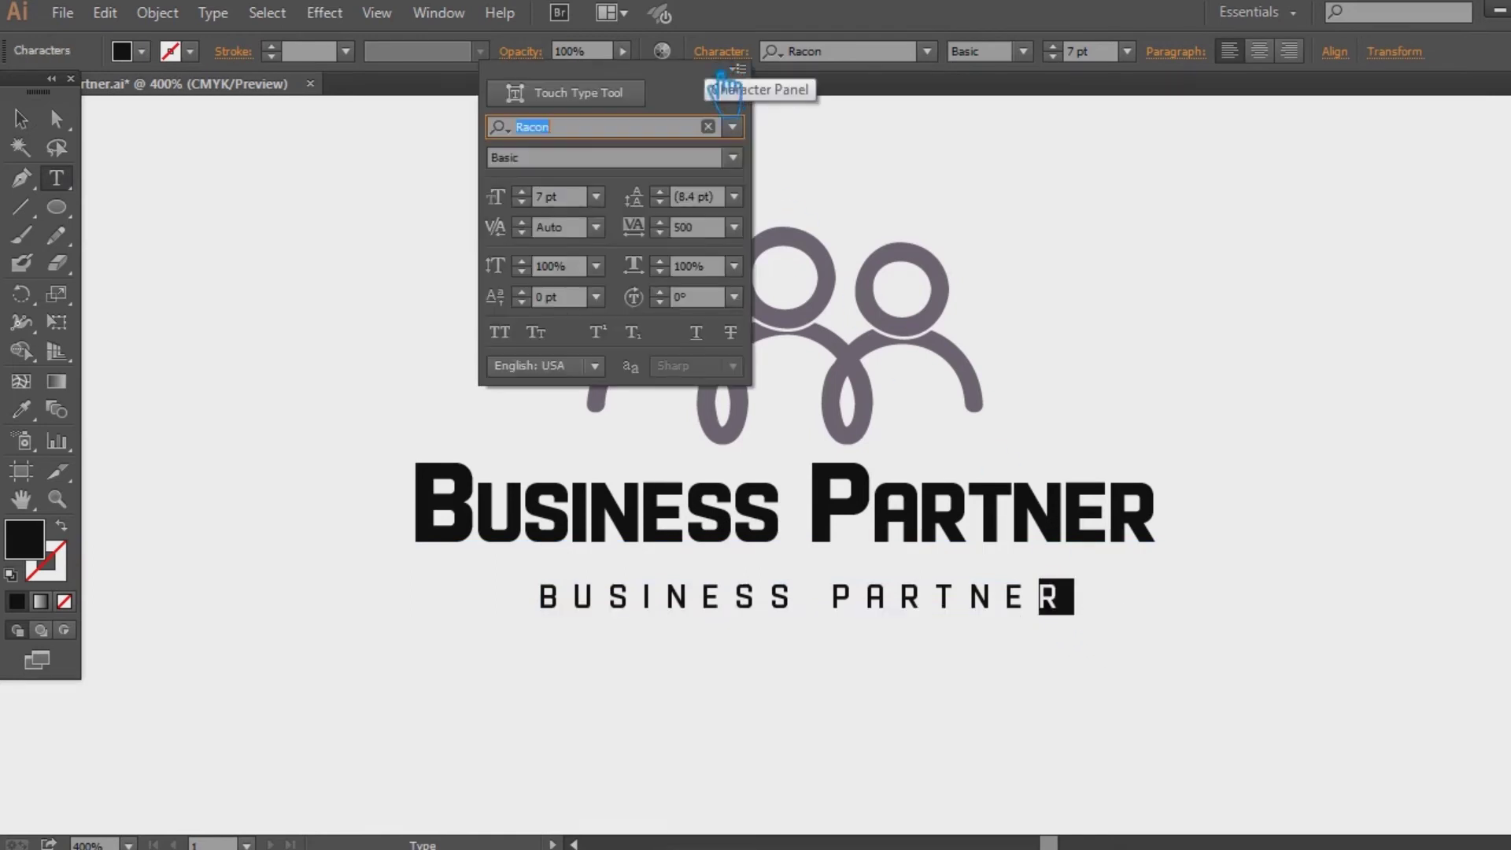
click(744, 229)
click(789, 423)
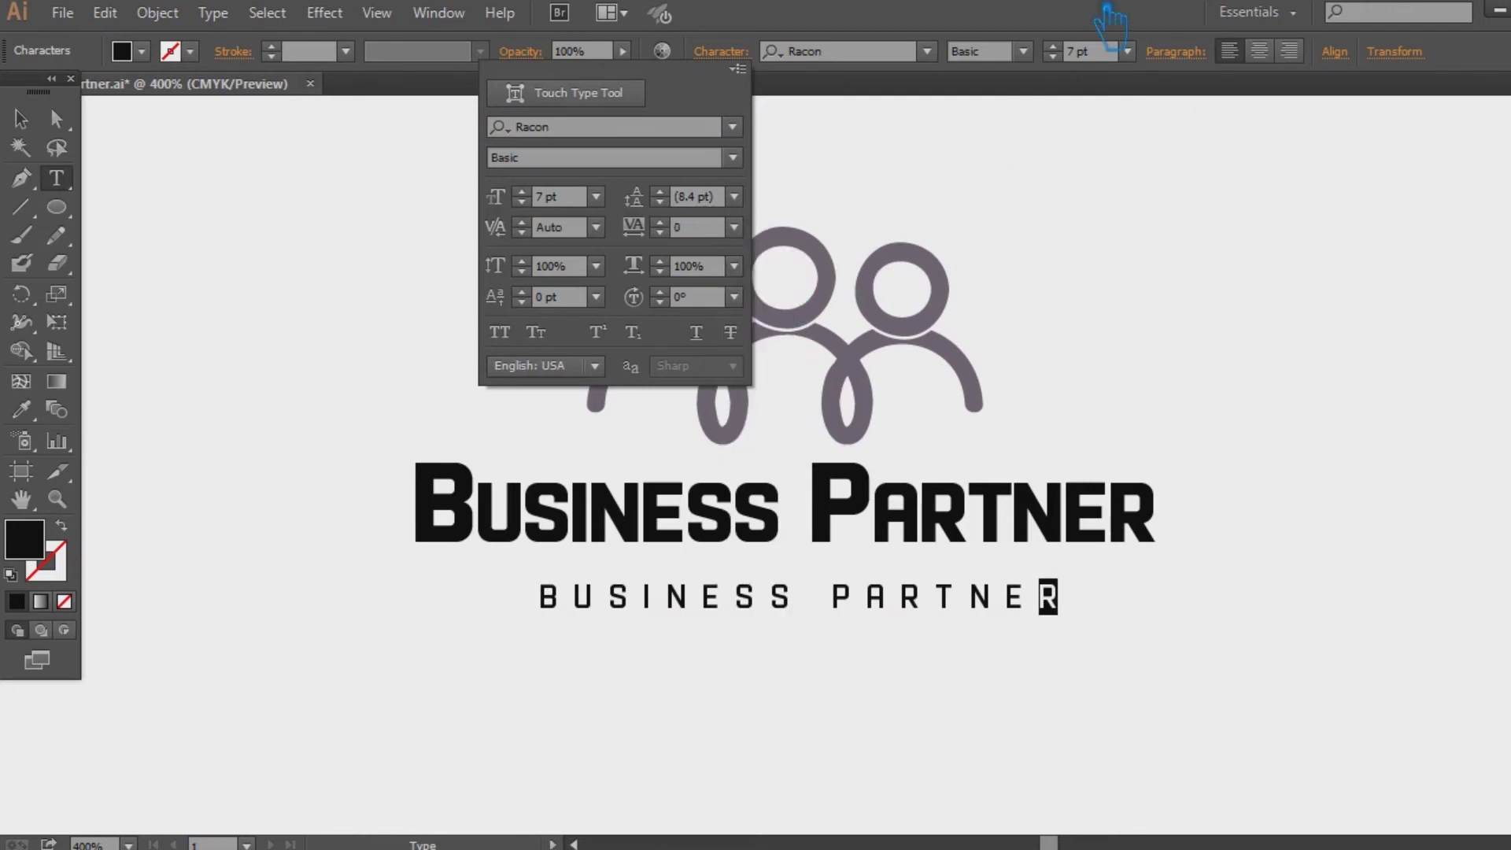
click(21, 118)
click(1239, 394)
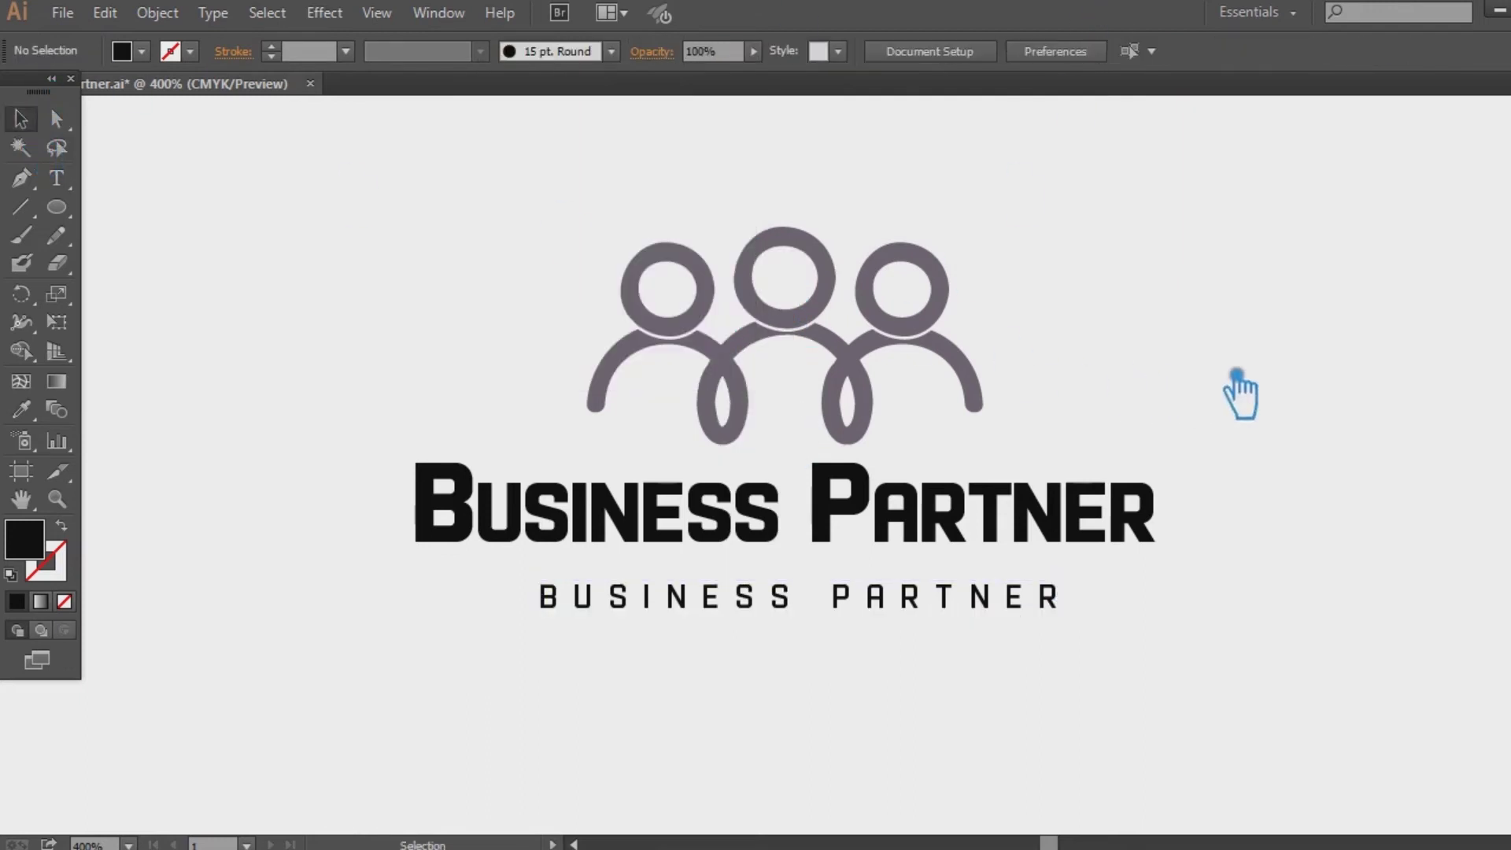
Move the tagline up under the wordmark and horizontally centre icon, wordmark and tagline
drag(839, 619, 831, 600)
click(1275, 678)
mouse_move(1271, 657)
mouse_down()
mouse_move(451, 307)
mouse_move(376, 235)
mouse_up()
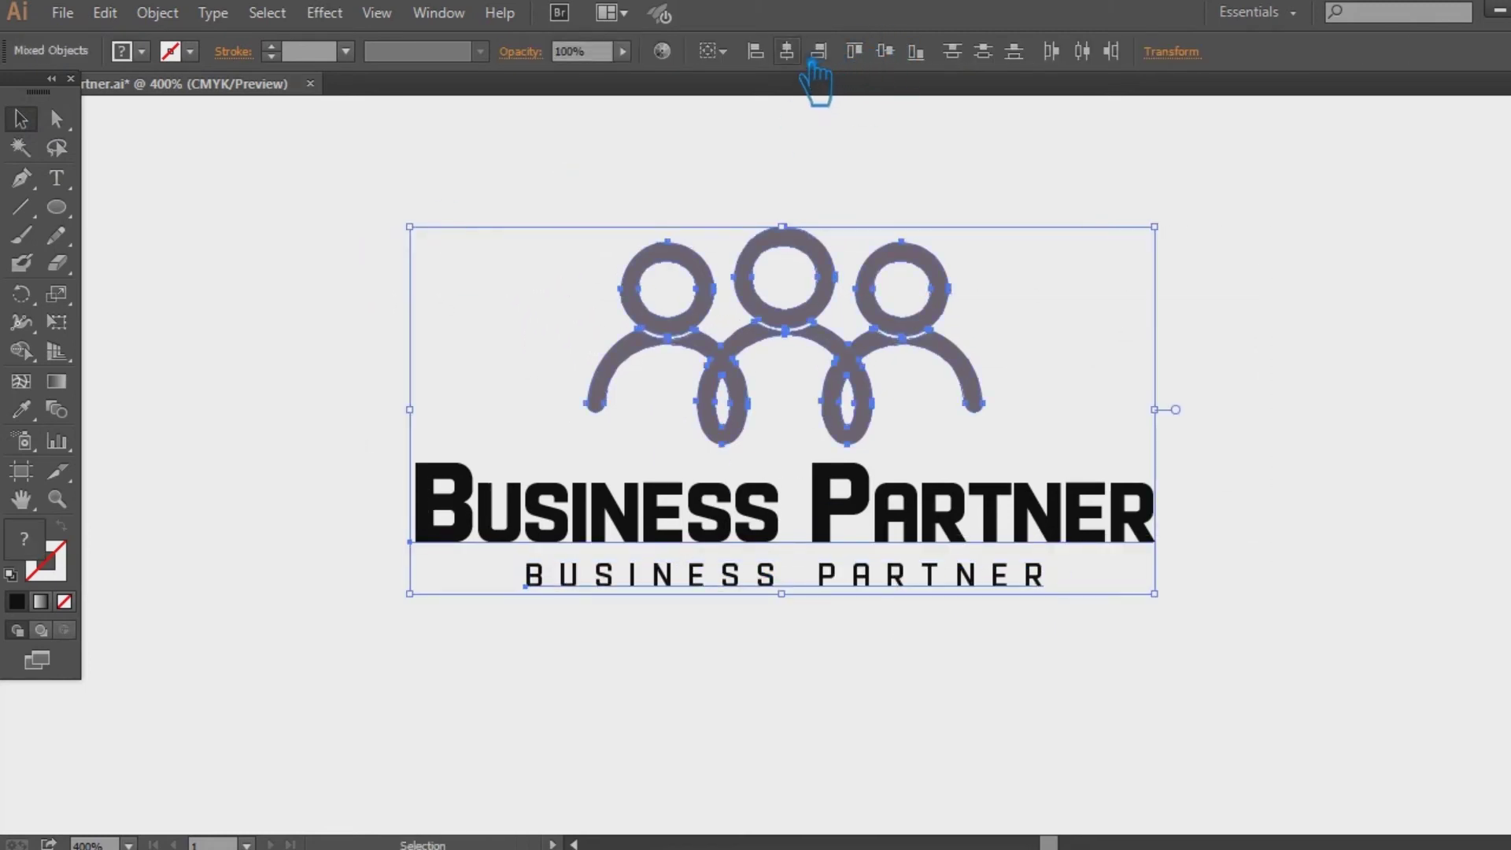
click(813, 62)
click(1334, 398)
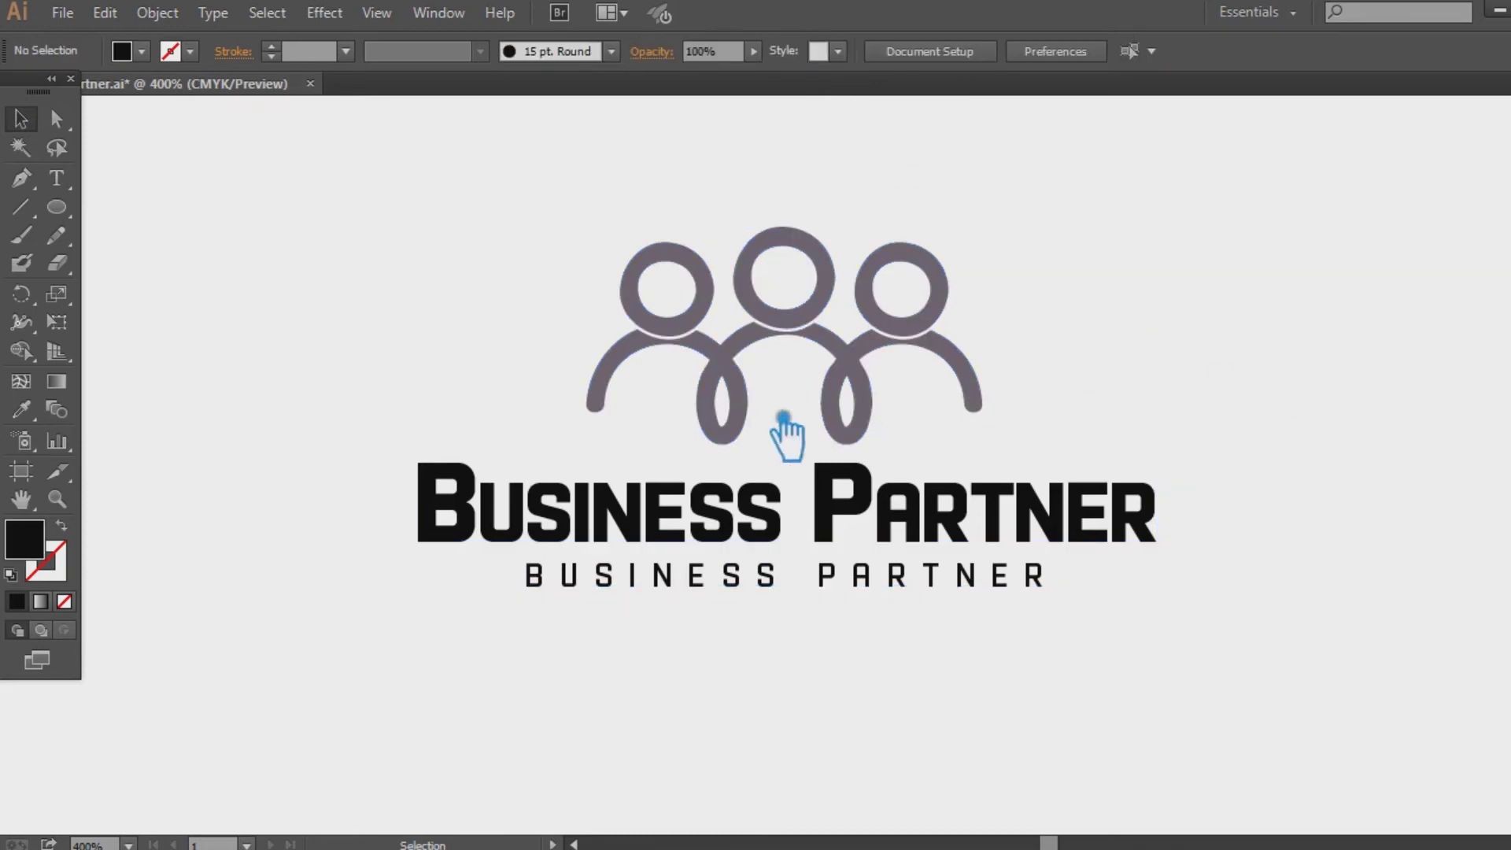
Test-select the small ellipse and the whole people icon
click(794, 405)
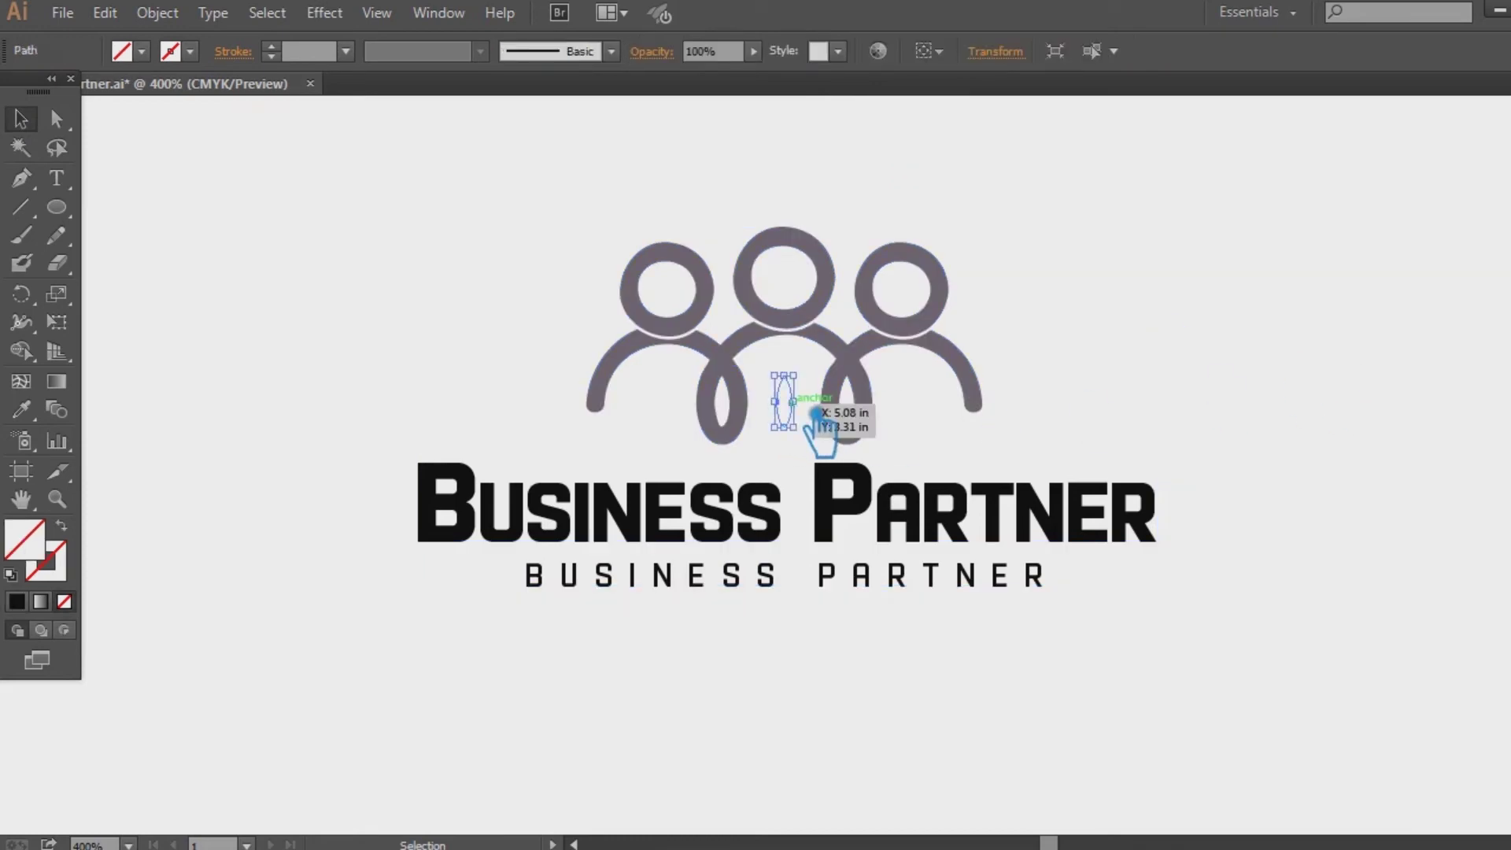
click(906, 421)
drag(1082, 449, 599, 307)
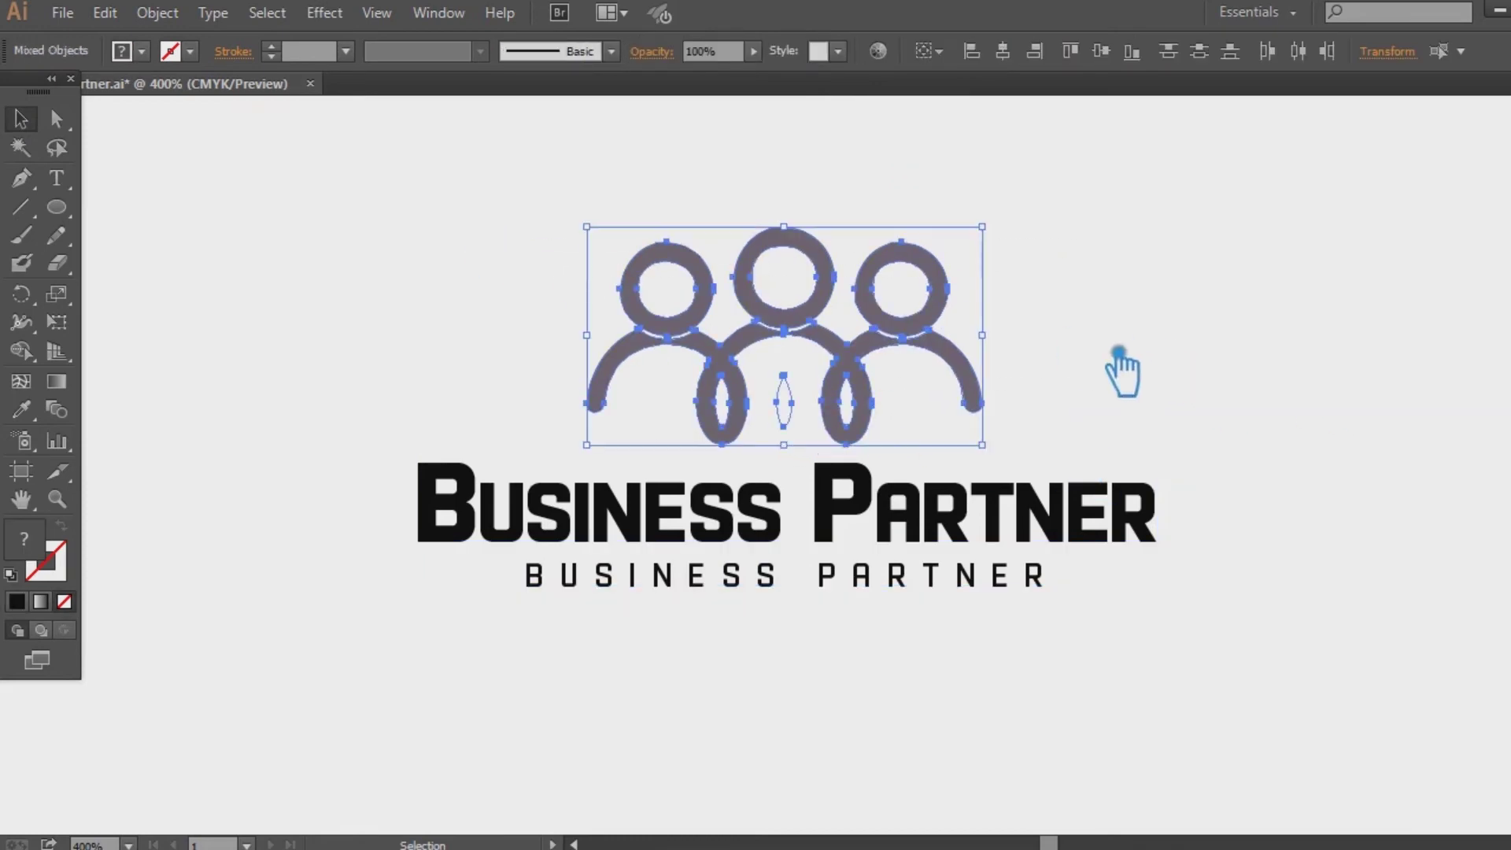
click(1164, 351)
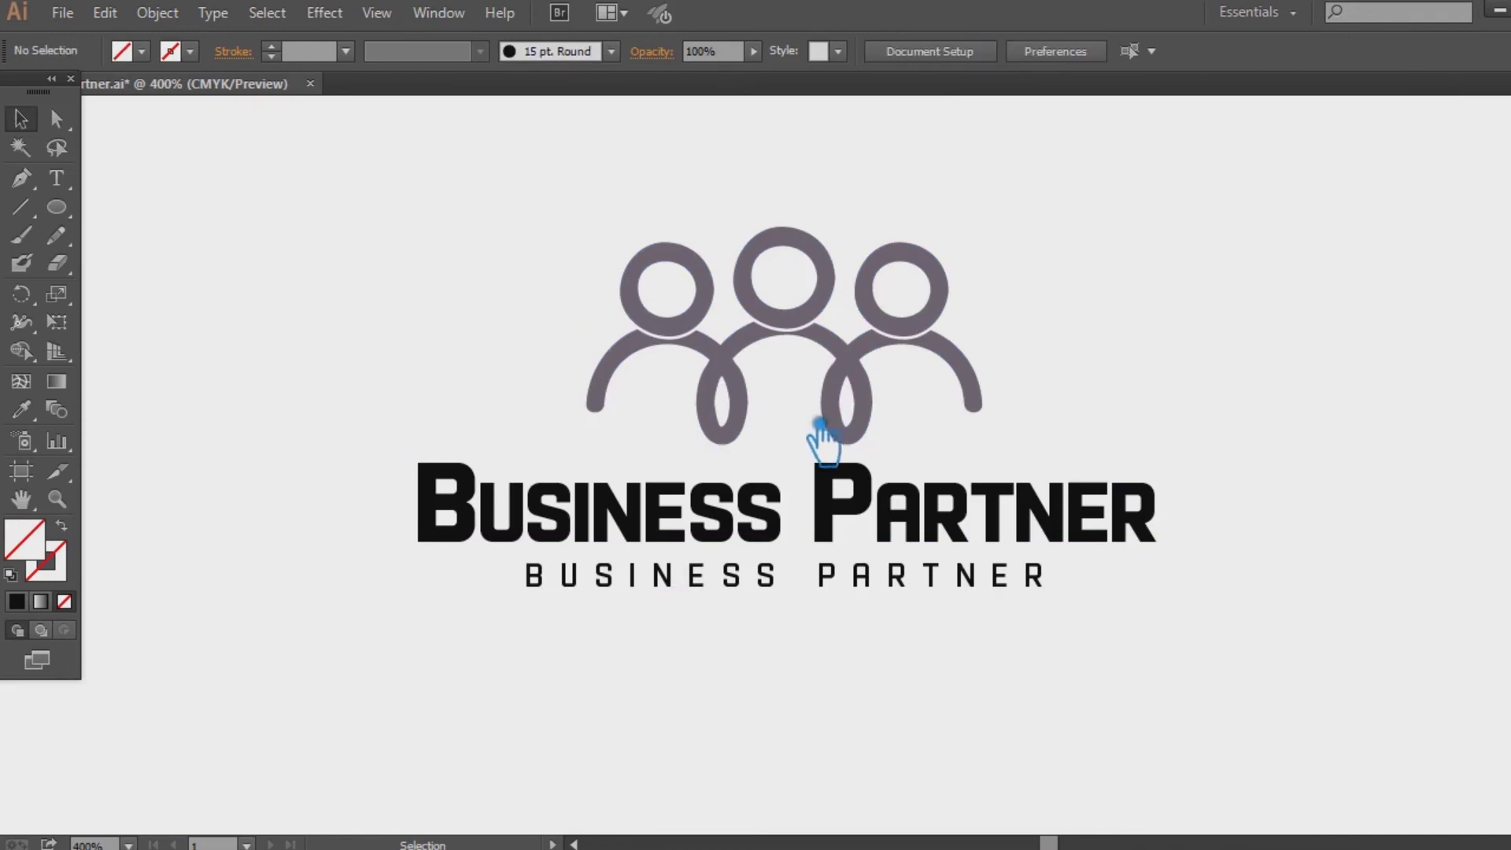
mouse_move(1071, 413)
mouse_down()
mouse_move(606, 295)
mouse_move(546, 236)
mouse_up()
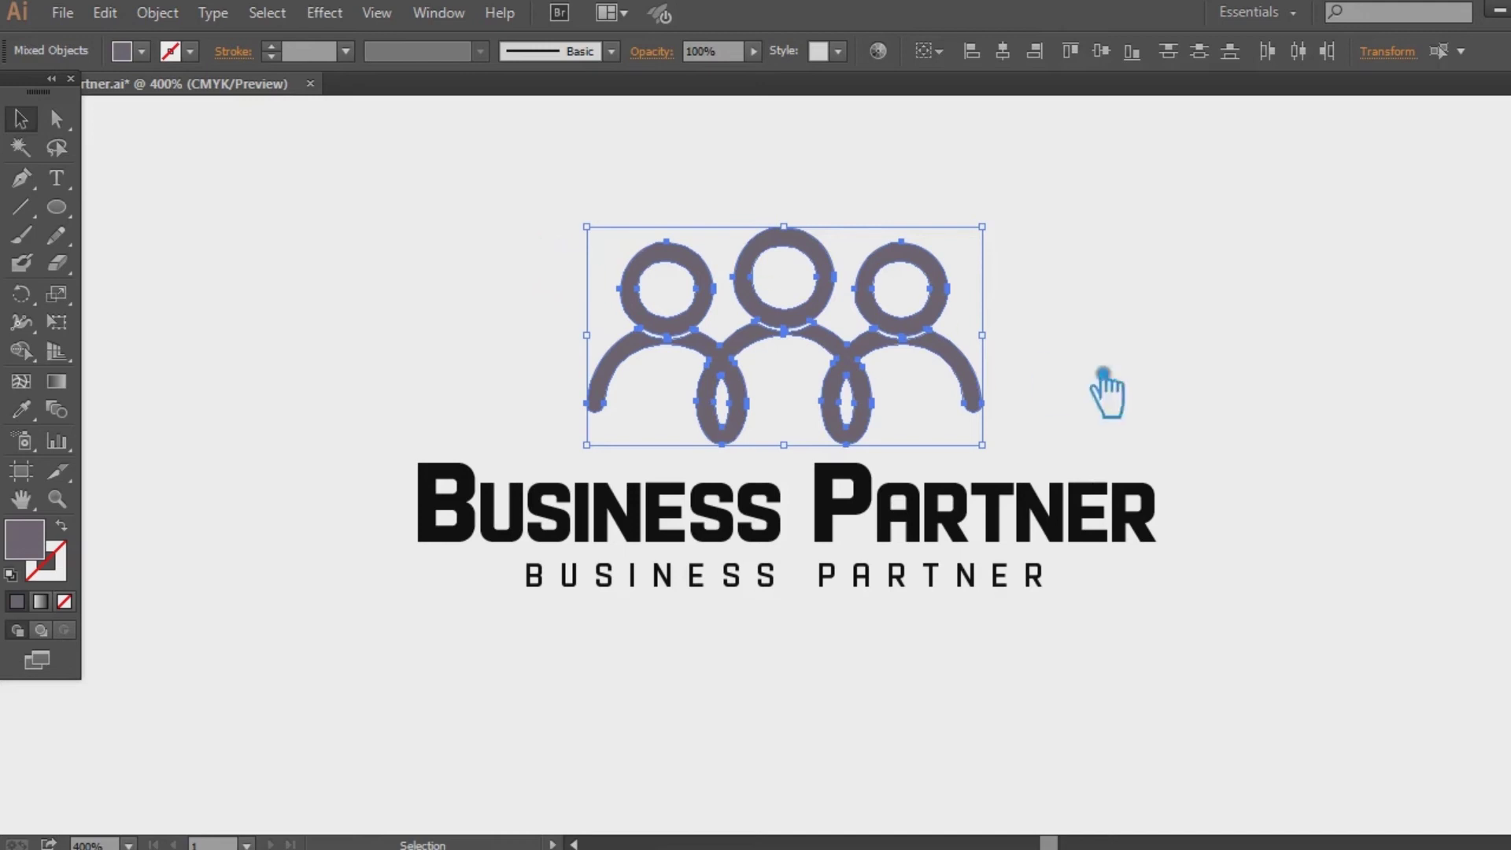
click(1232, 397)
Delete the linked bodies shape as a test, then undo to restore it
click(886, 409)
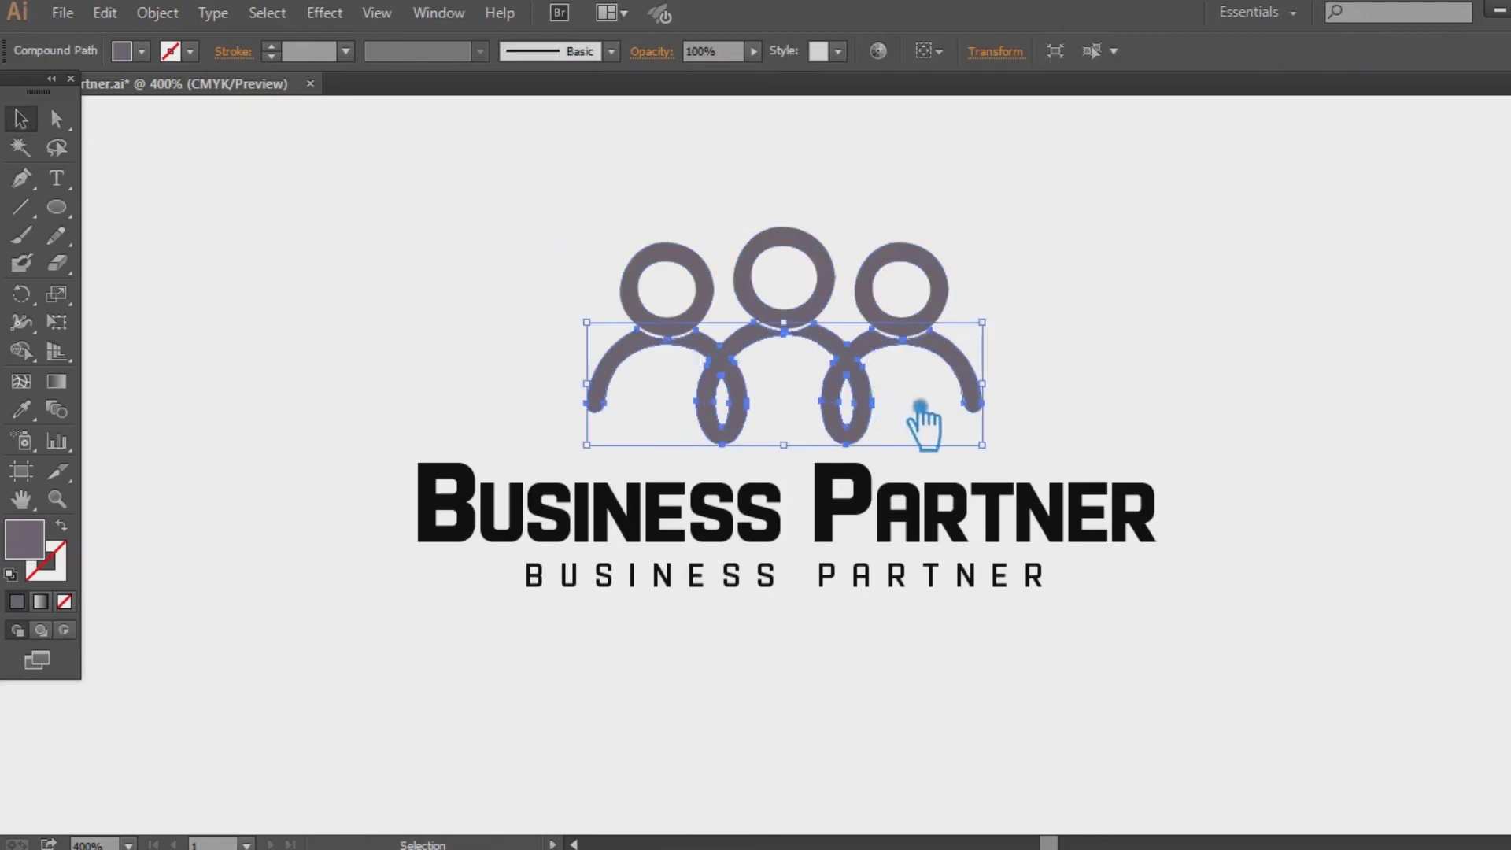
key(a)
key(Delete)
key(v)
drag(980, 439, 609, 362)
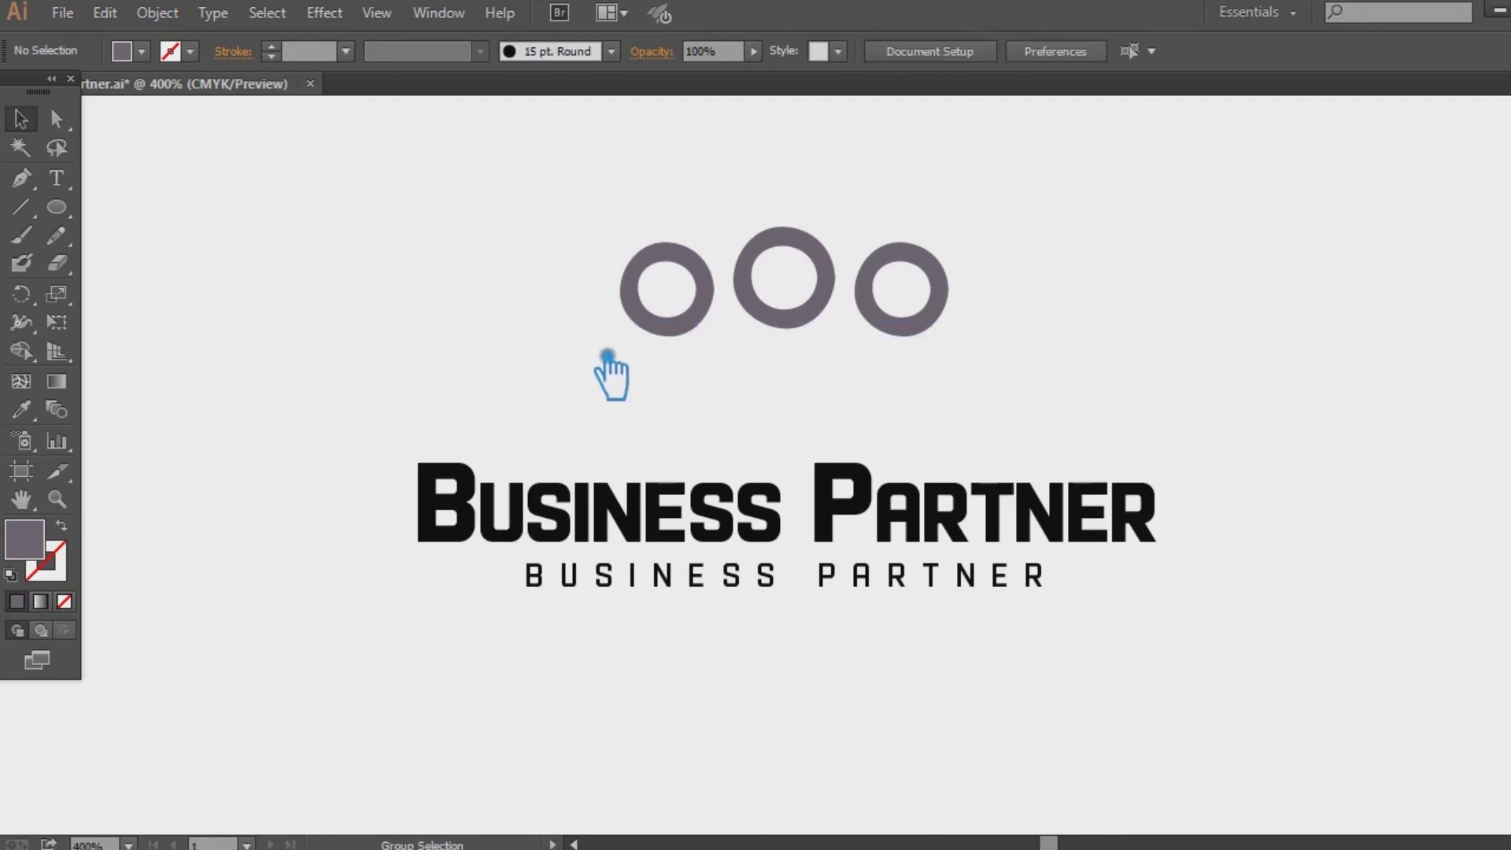
key(ctrl+z)
click(608, 358)
click(1142, 364)
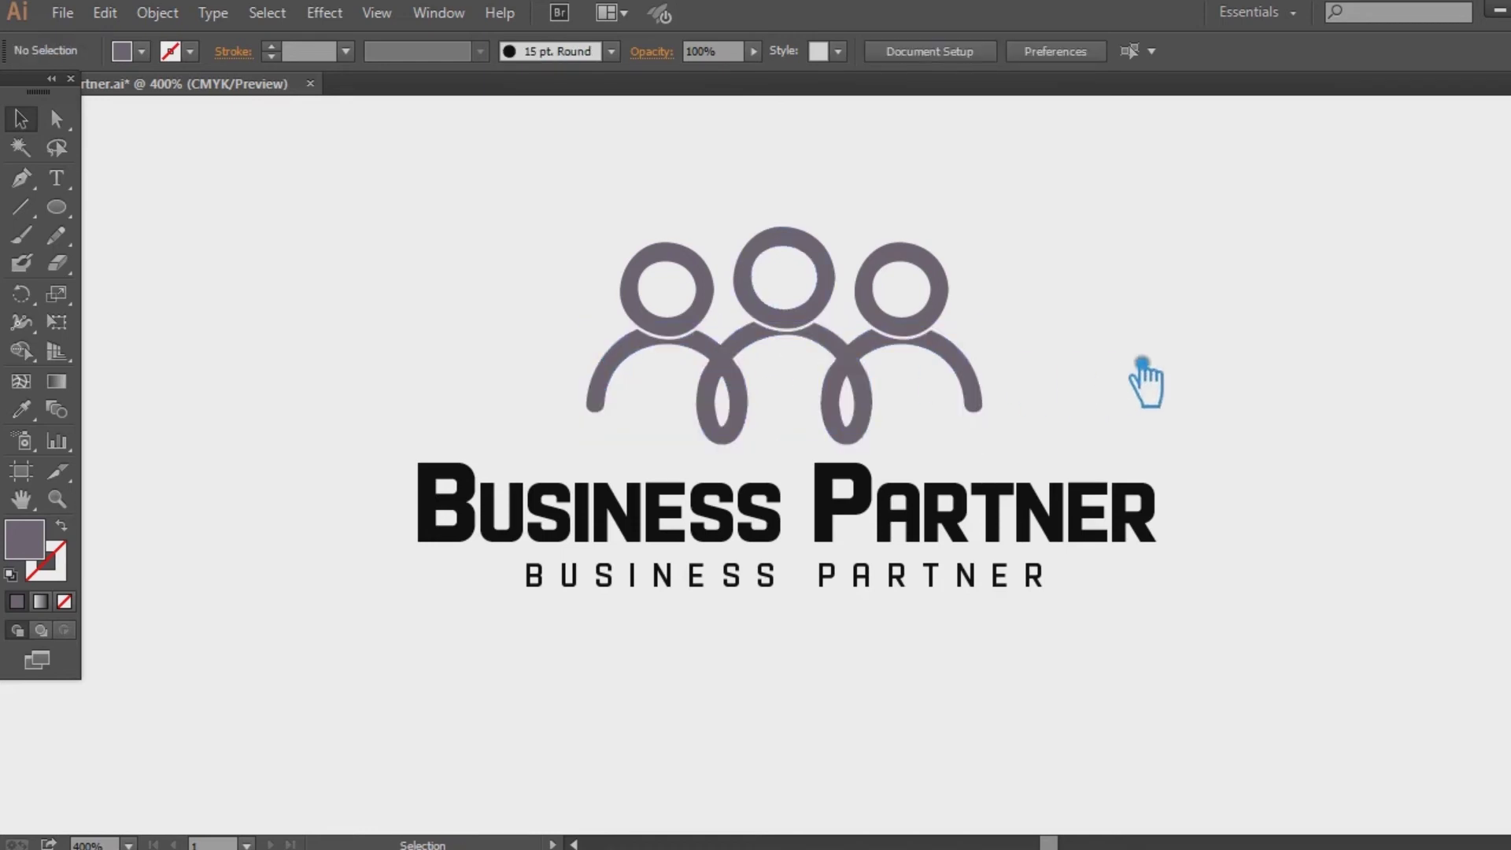
Delete the three head rings as a test, restore them, and select the icon
click(935, 335)
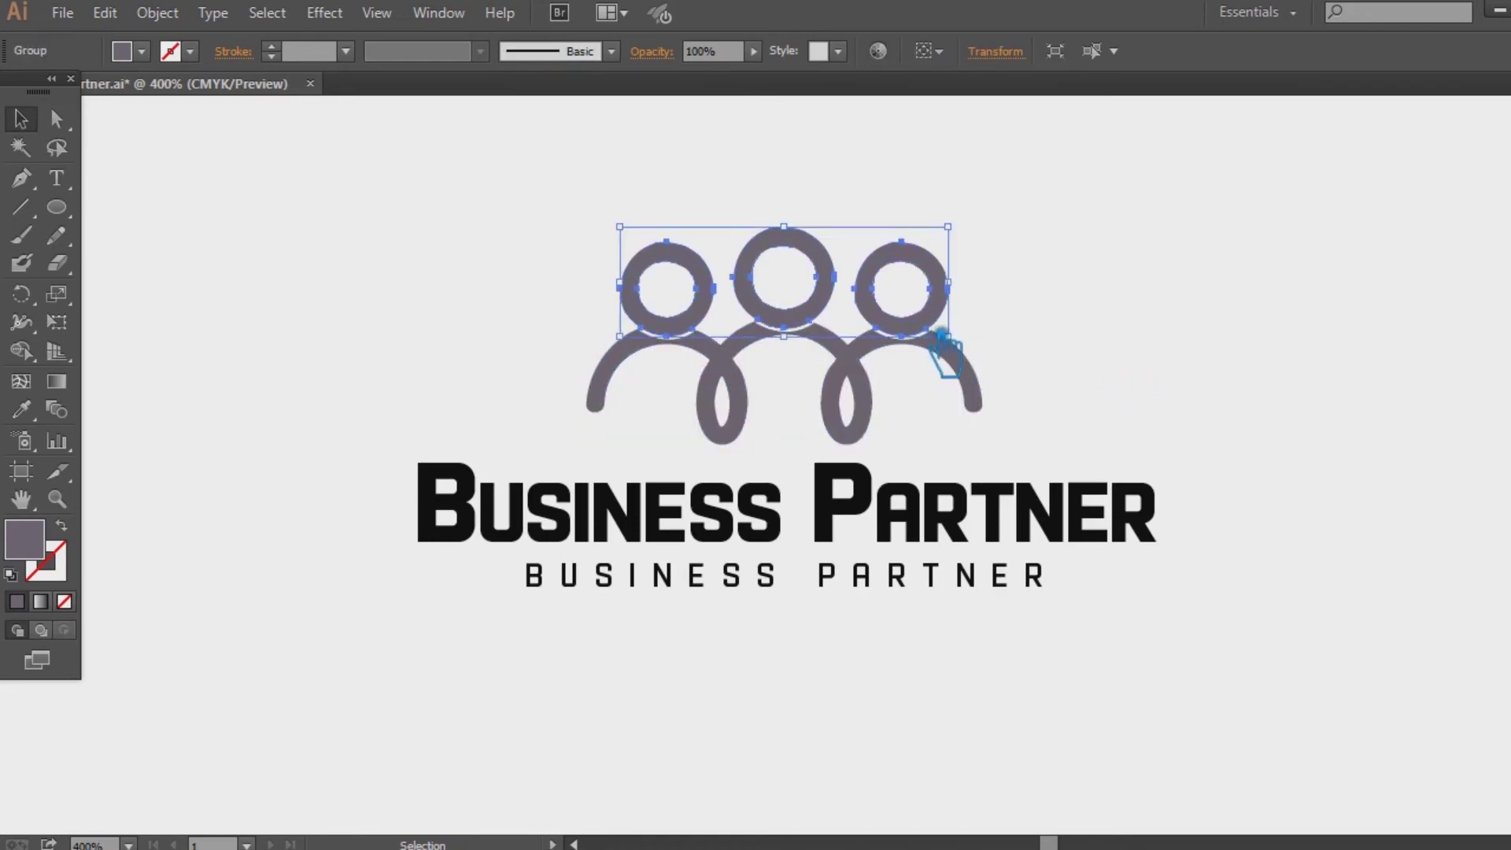
key(Delete)
drag(549, 229, 1019, 331)
key(ctrl+z)
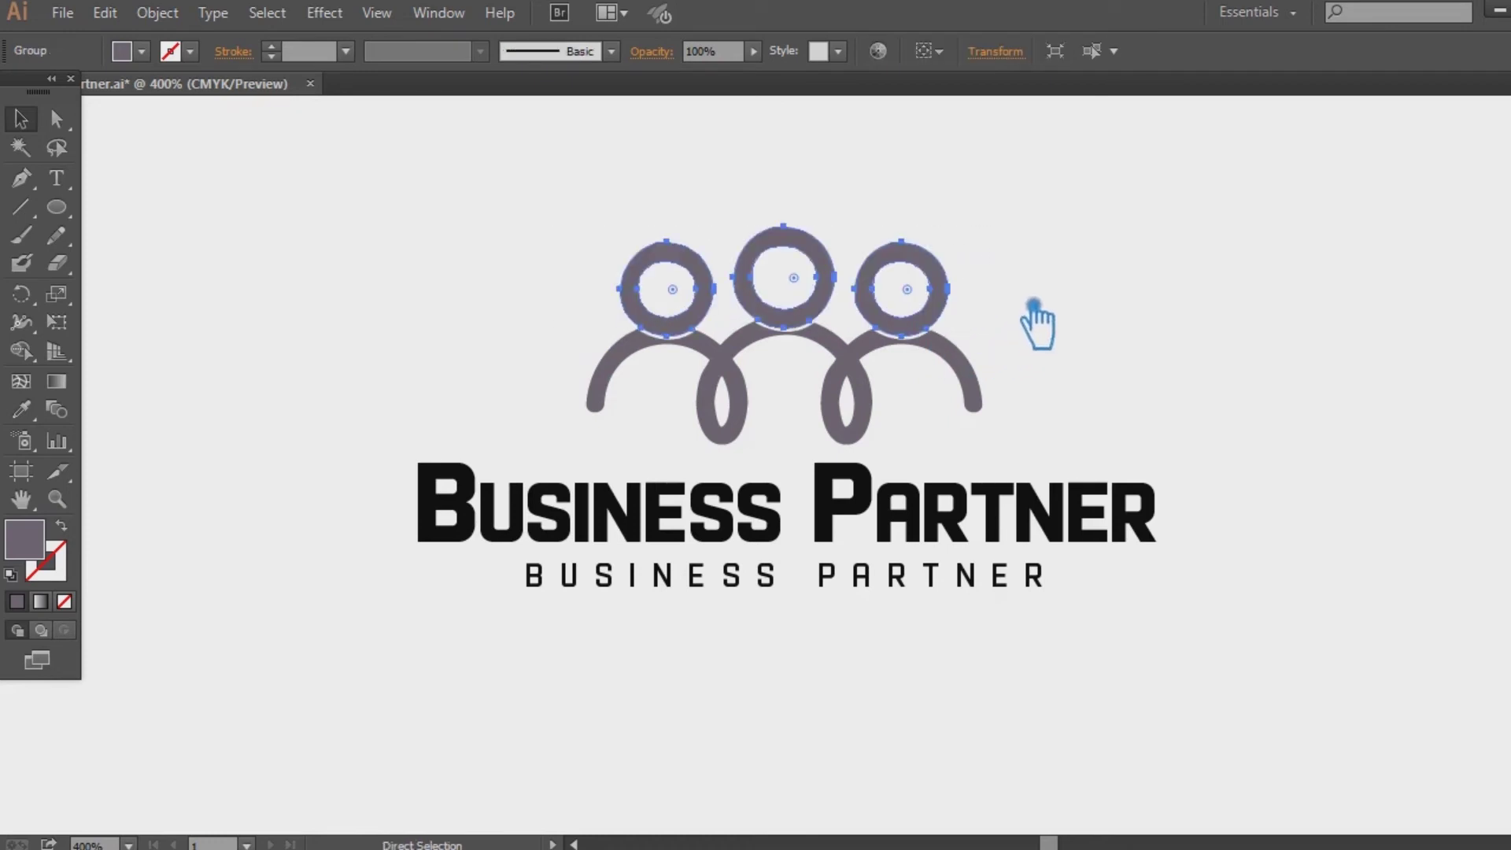
click(1102, 326)
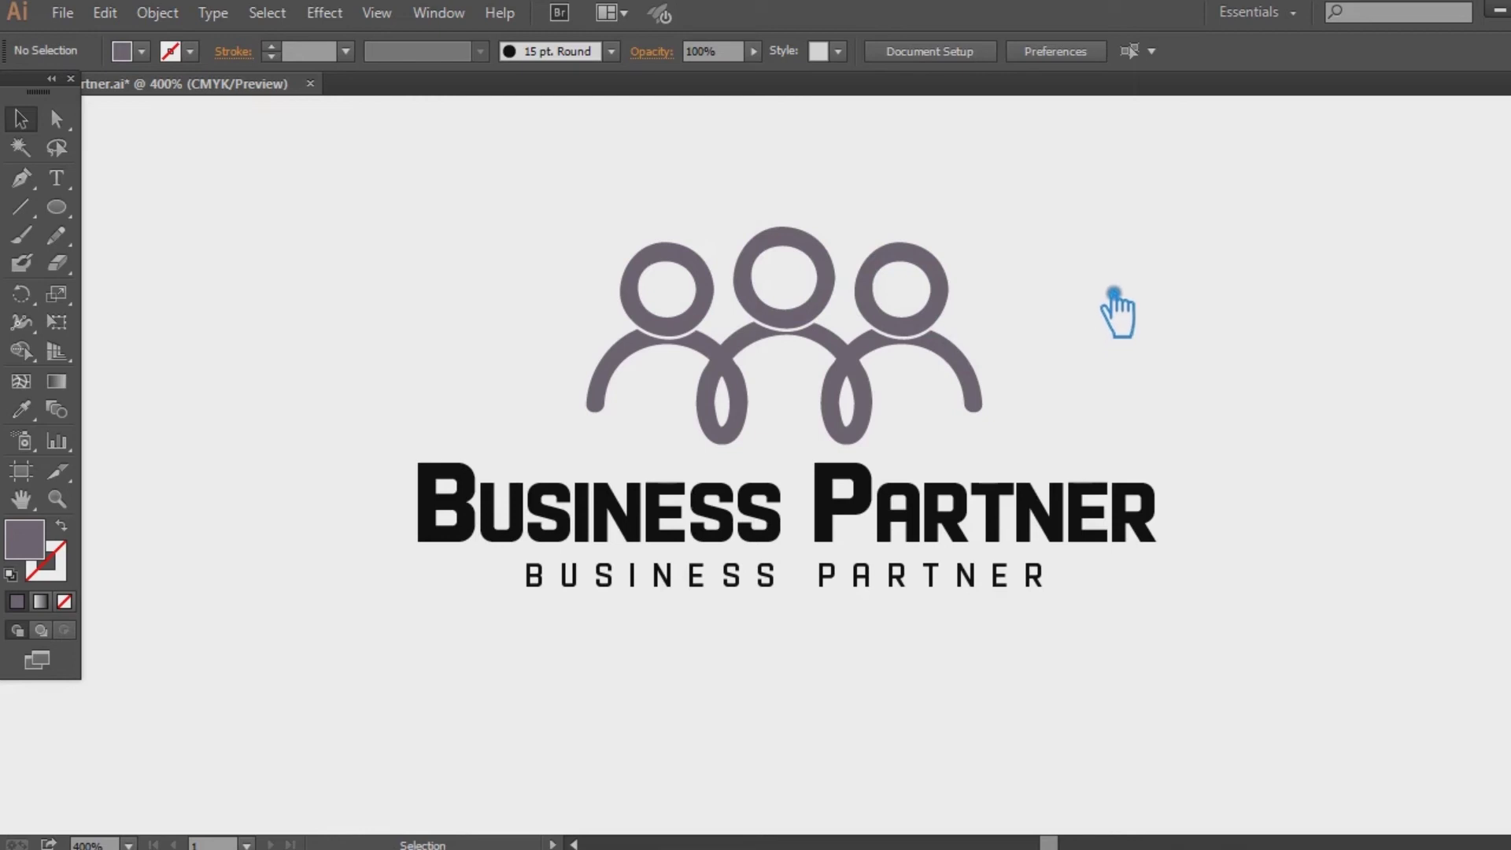
click(957, 340)
Group the rings and bodies with Ctrl+G, scale the icon up and raise it
click(1173, 337)
drag(1015, 398, 663, 244)
key(ctrl+g)
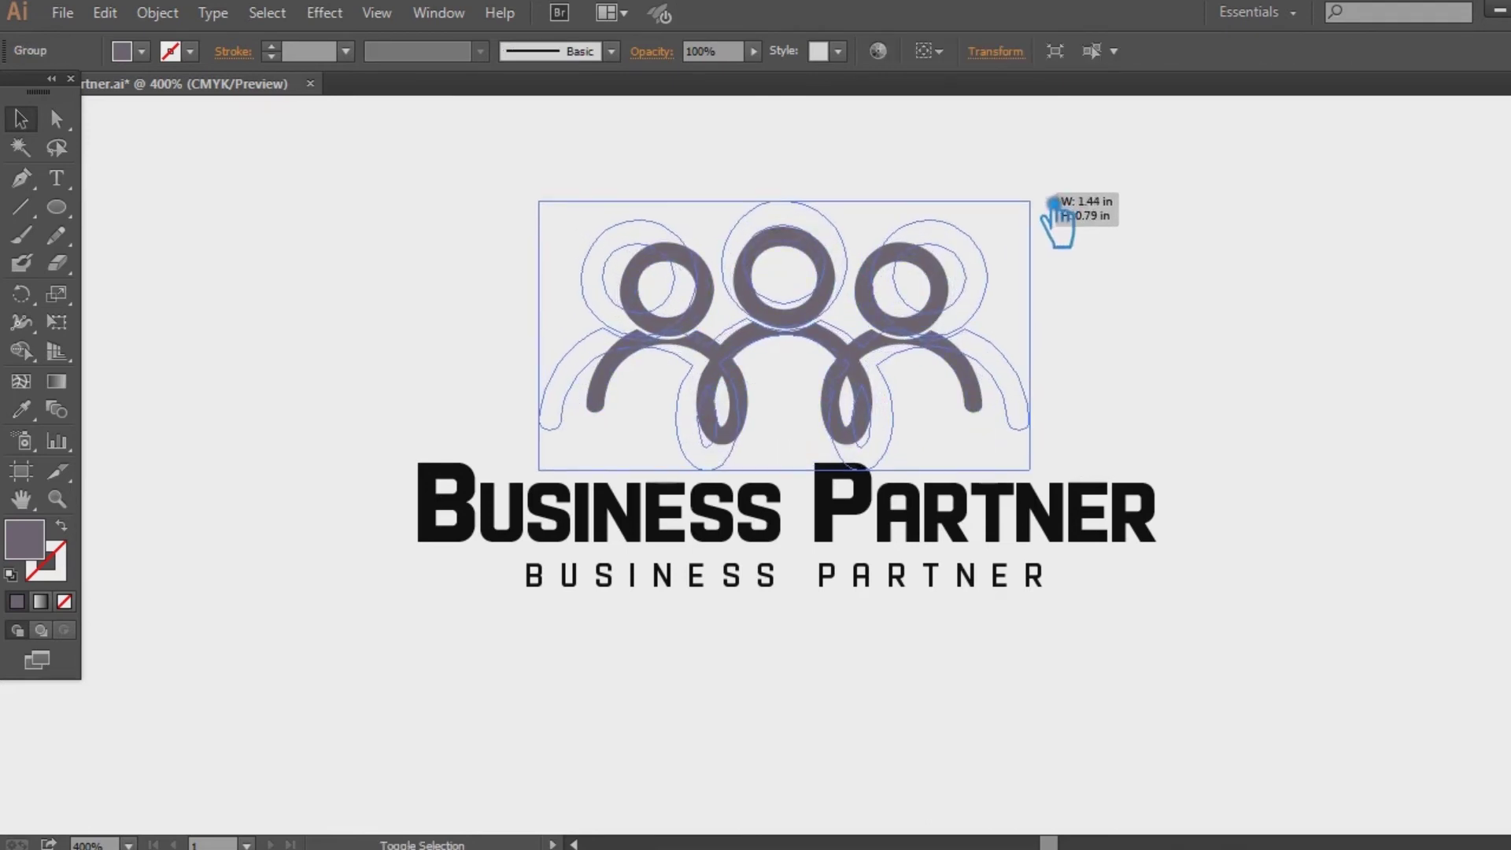
drag(1007, 236, 1061, 209)
click(1198, 304)
drag(860, 334, 860, 301)
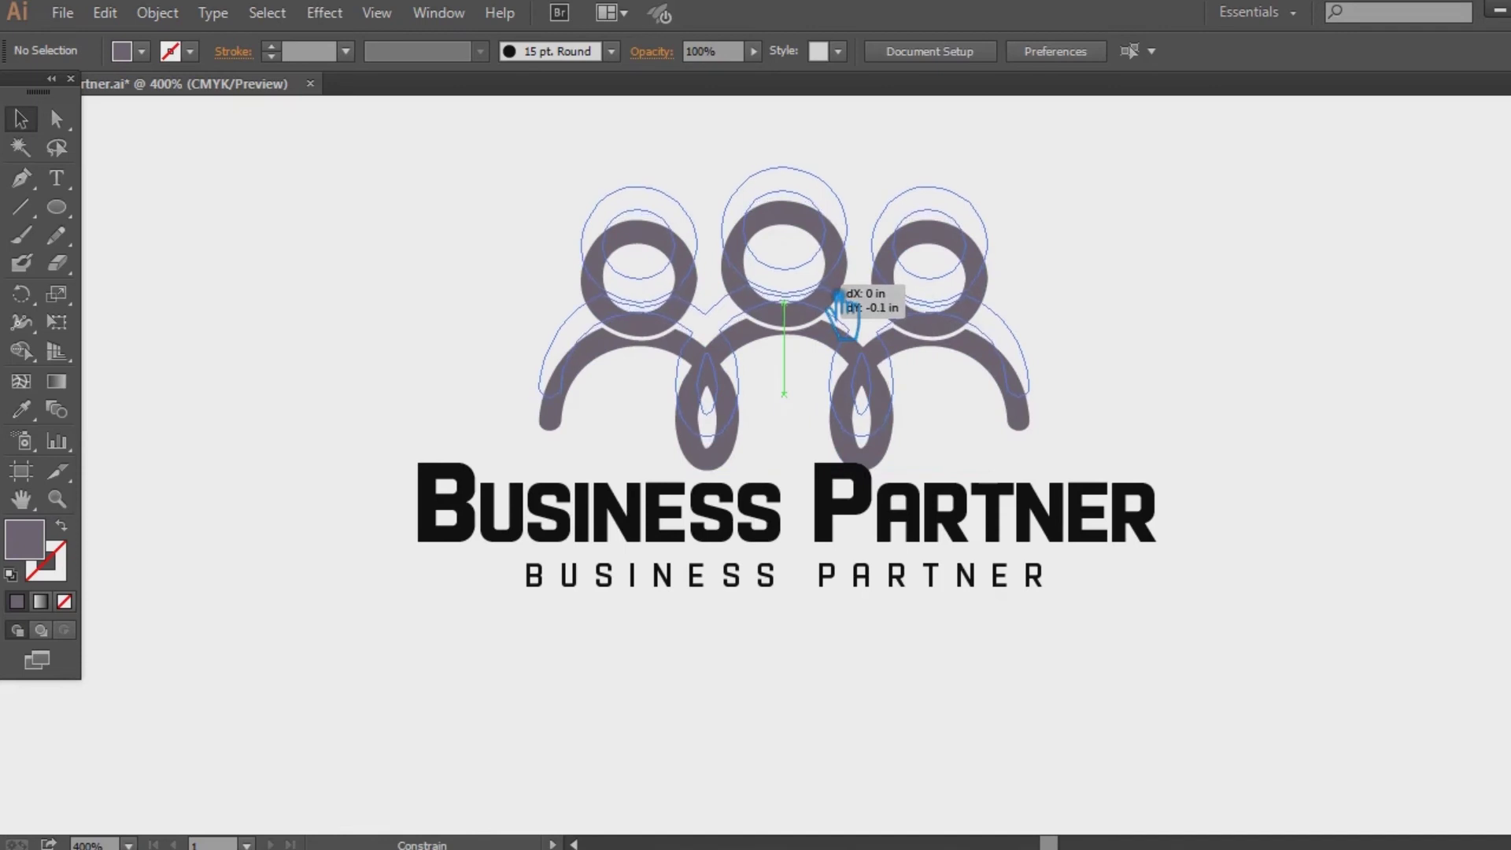
click(1158, 332)
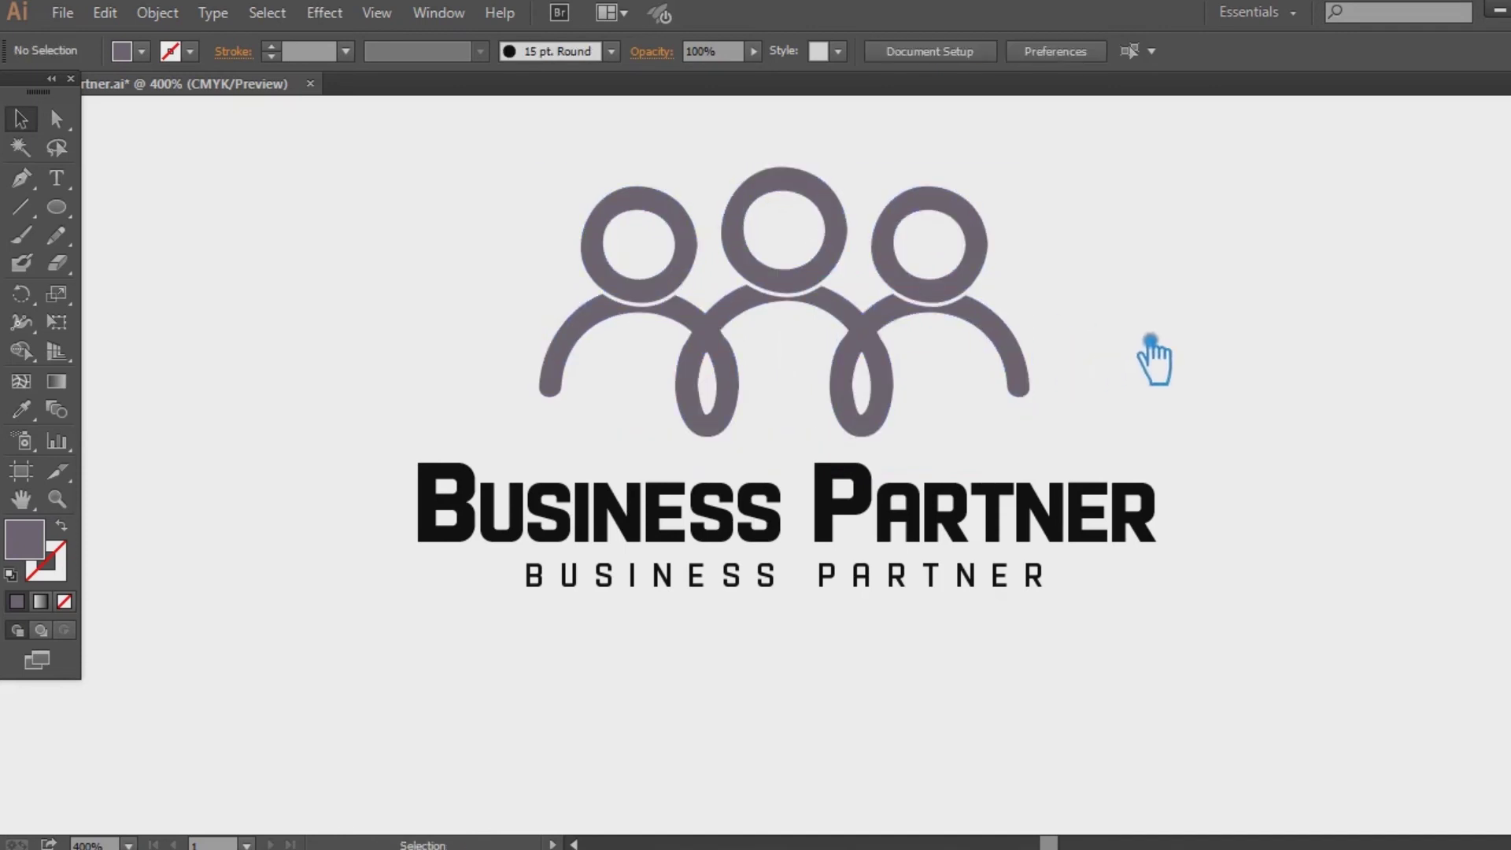
drag(1197, 640, 412, 236)
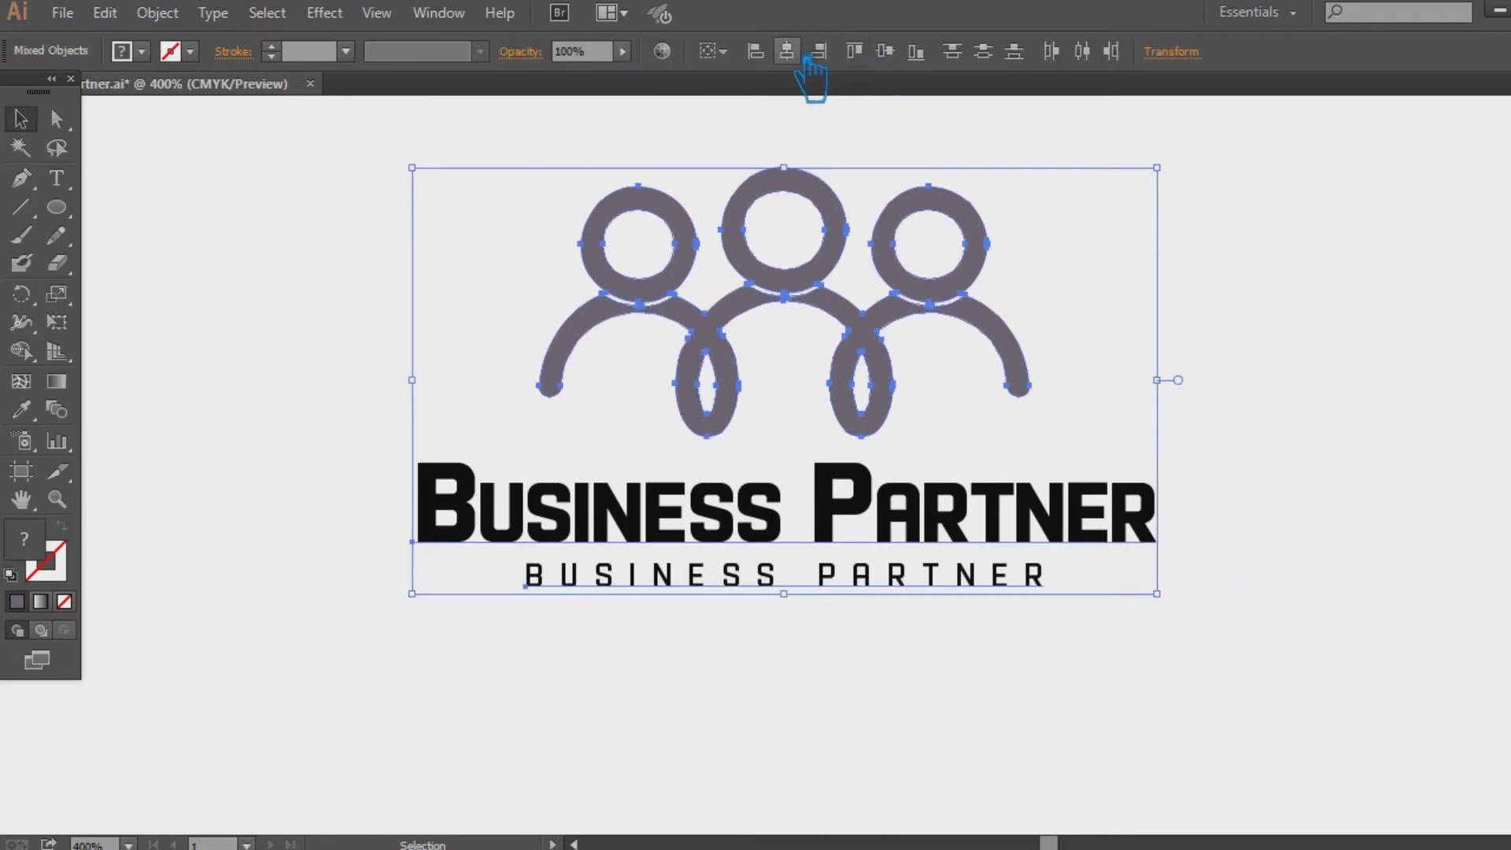
click(1292, 396)
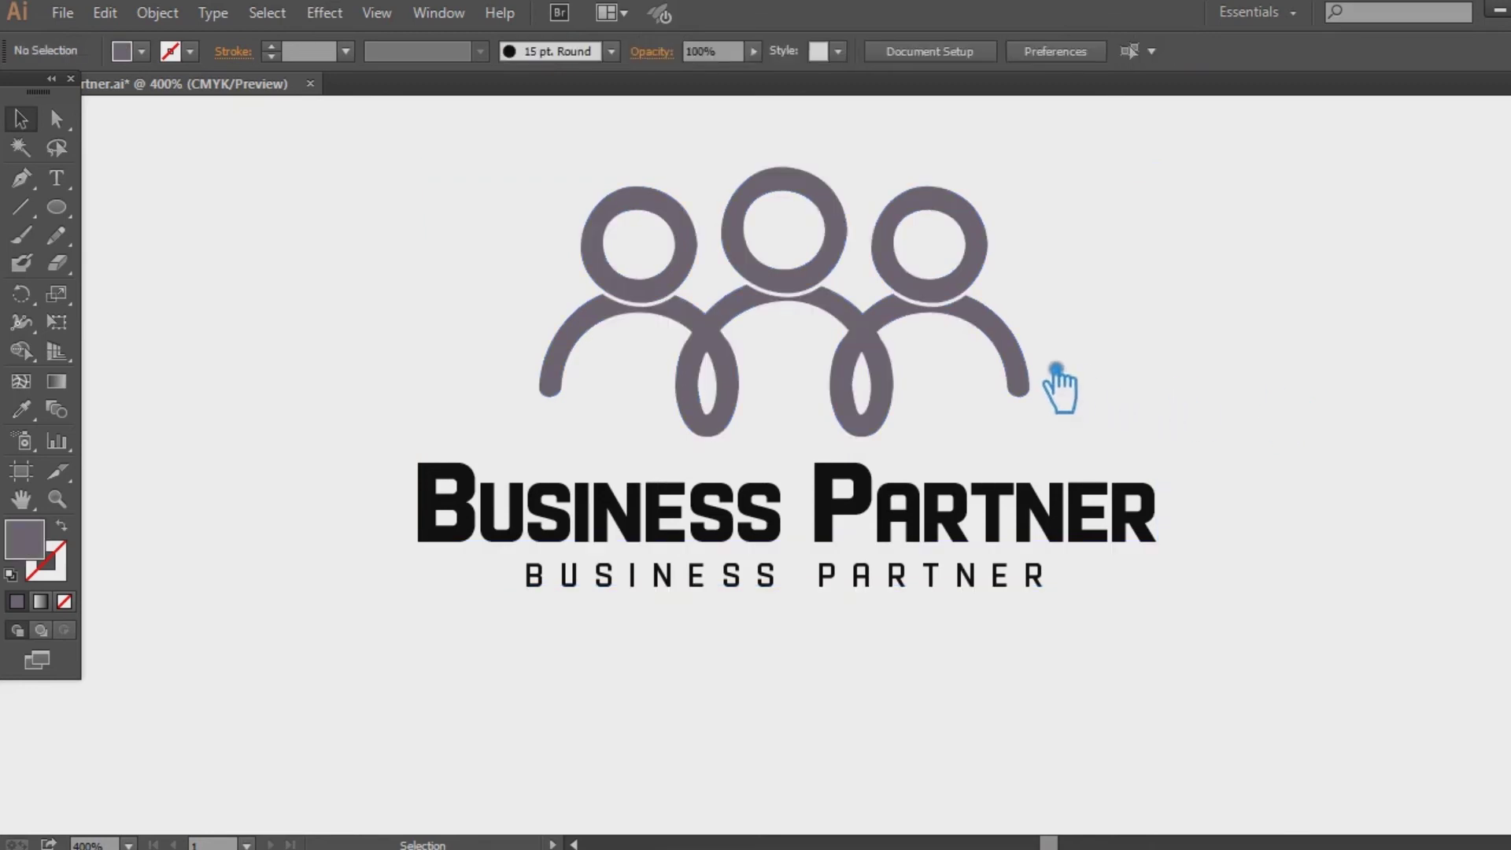
click(821, 304)
Ungroup the icon and select the three head rings
right_click(821, 303)
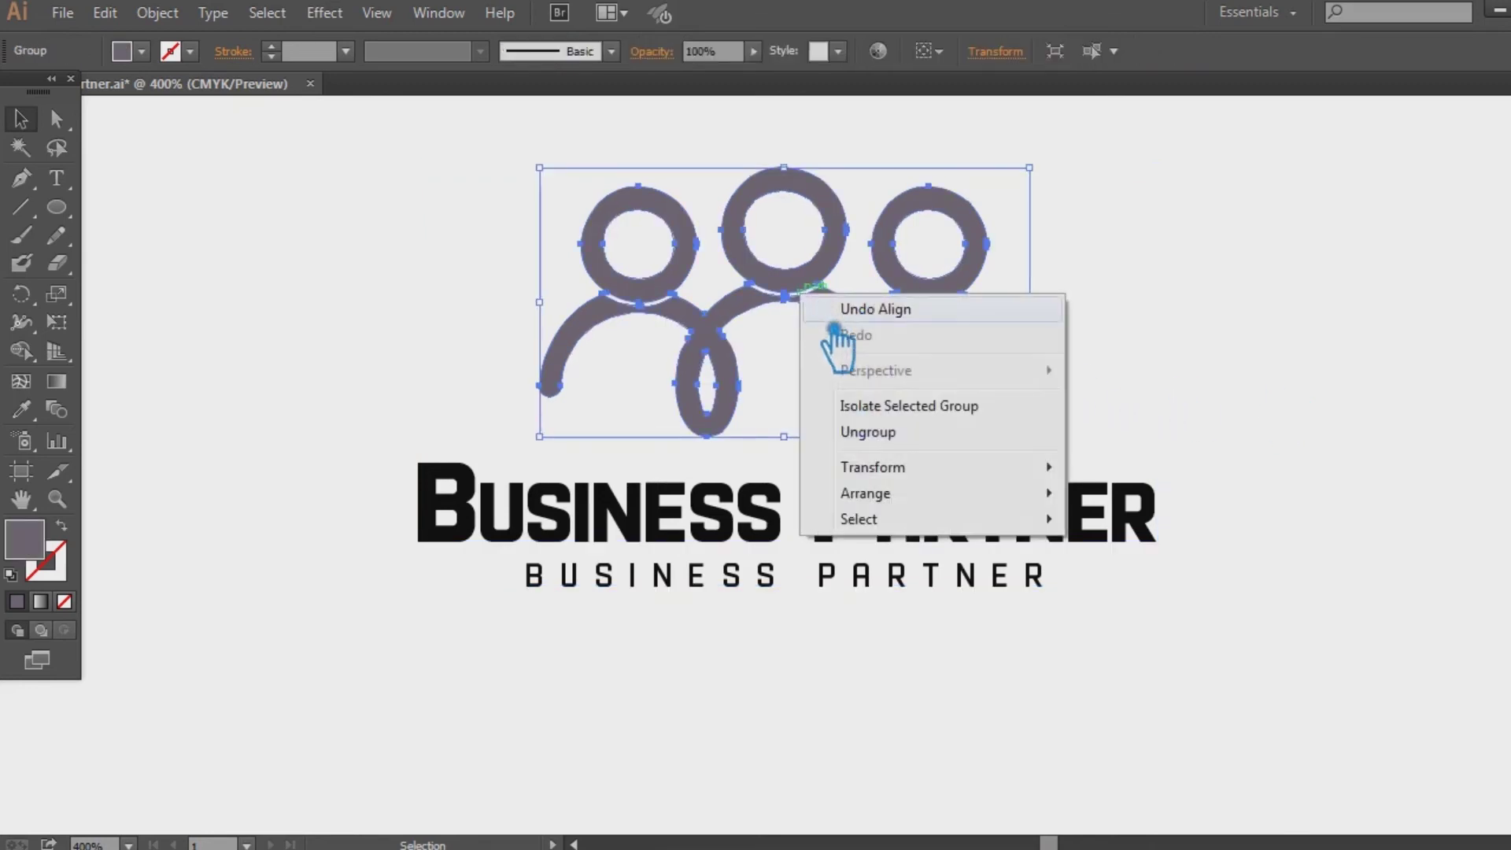
click(884, 432)
click(1209, 347)
click(880, 320)
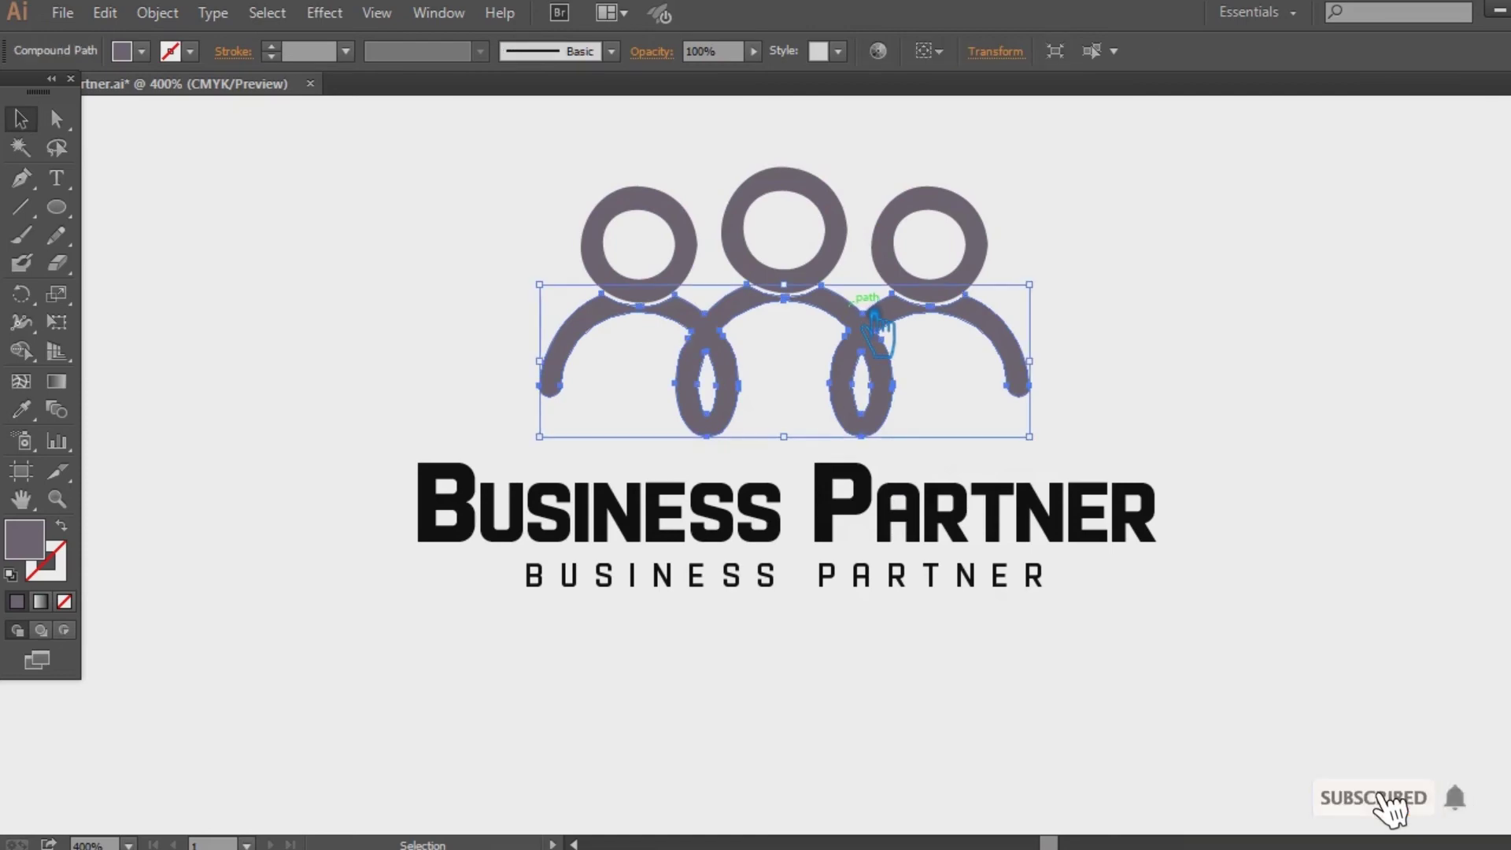
click(837, 293)
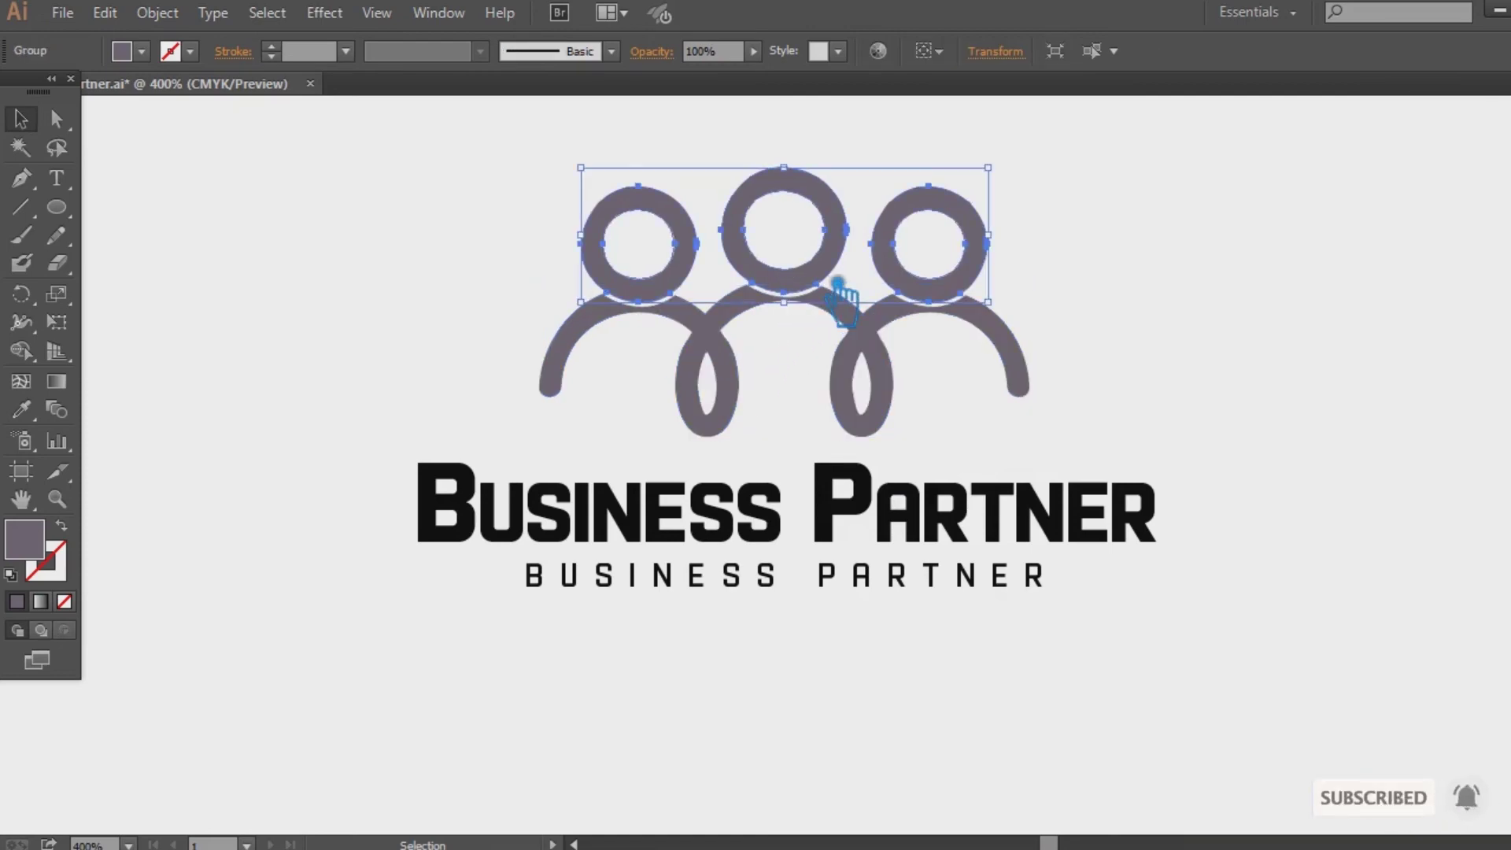
Fill the head rings with tan af824b via the Color Picker
double_click(30, 542)
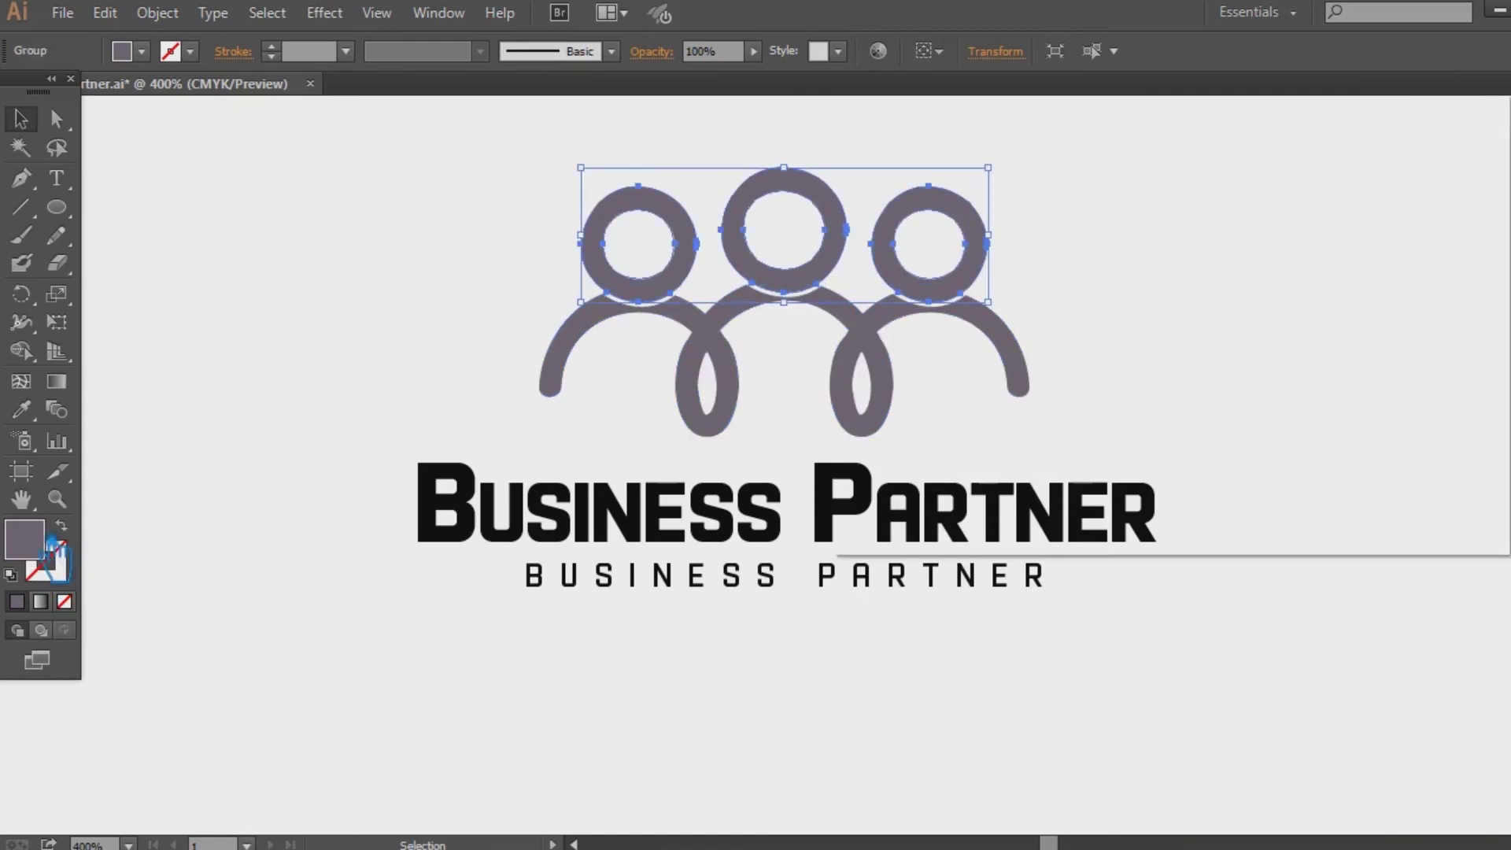
drag(1207, 425, 1218, 468)
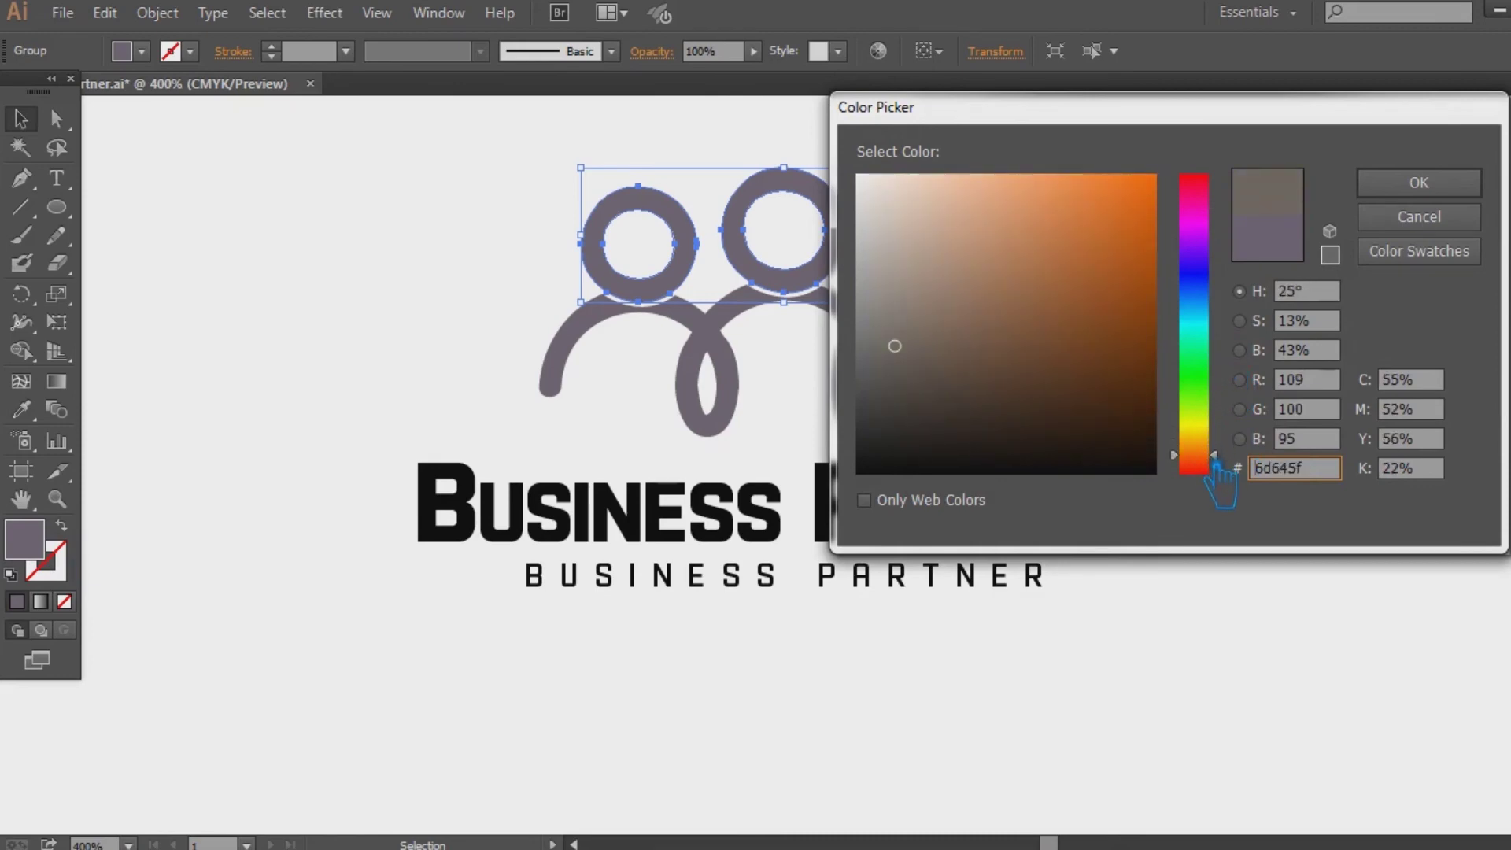
drag(1213, 377, 1210, 396)
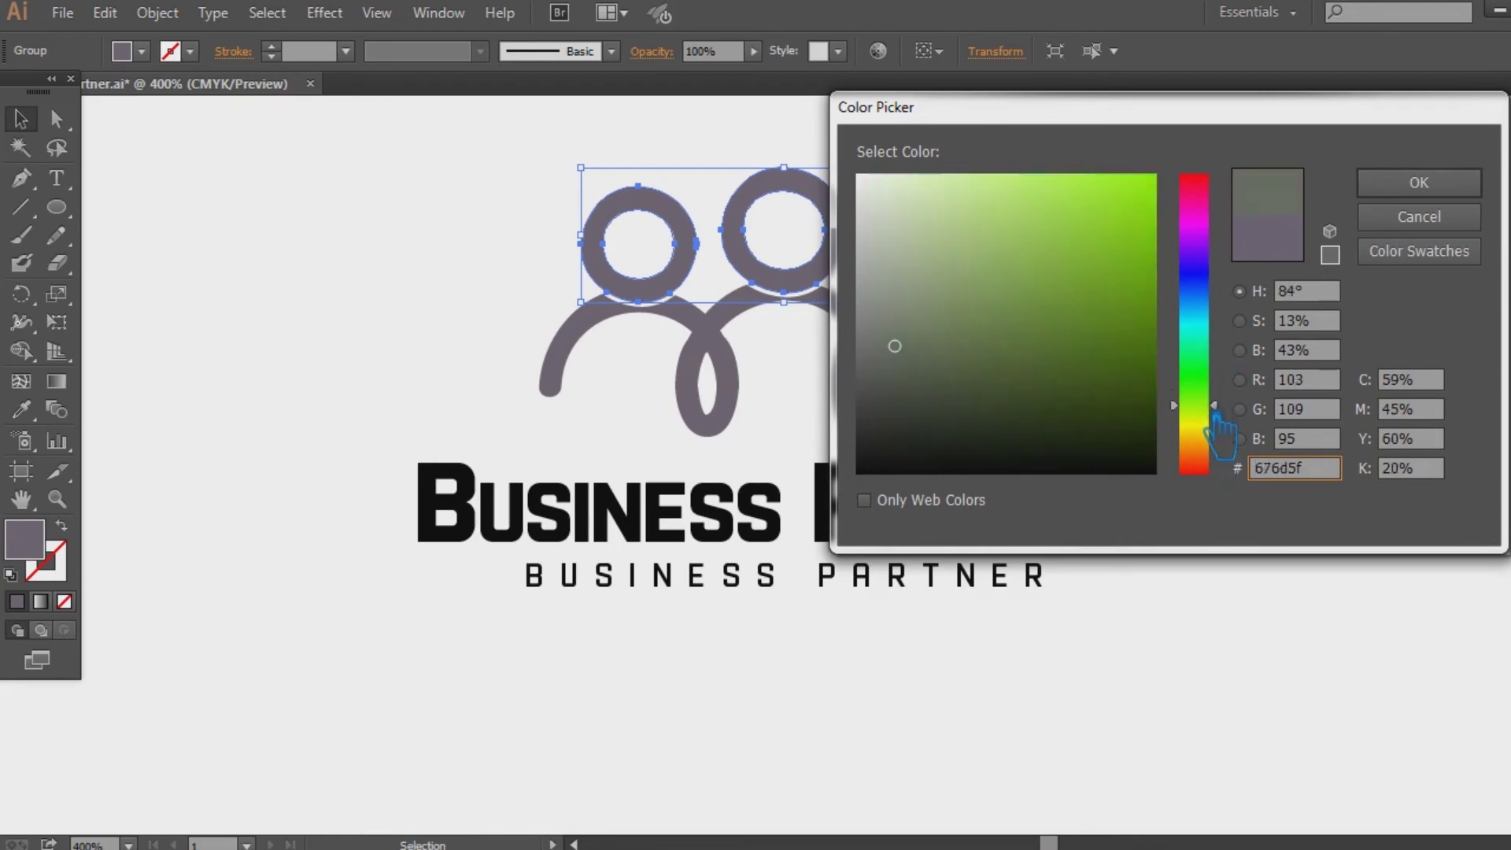
click(1021, 280)
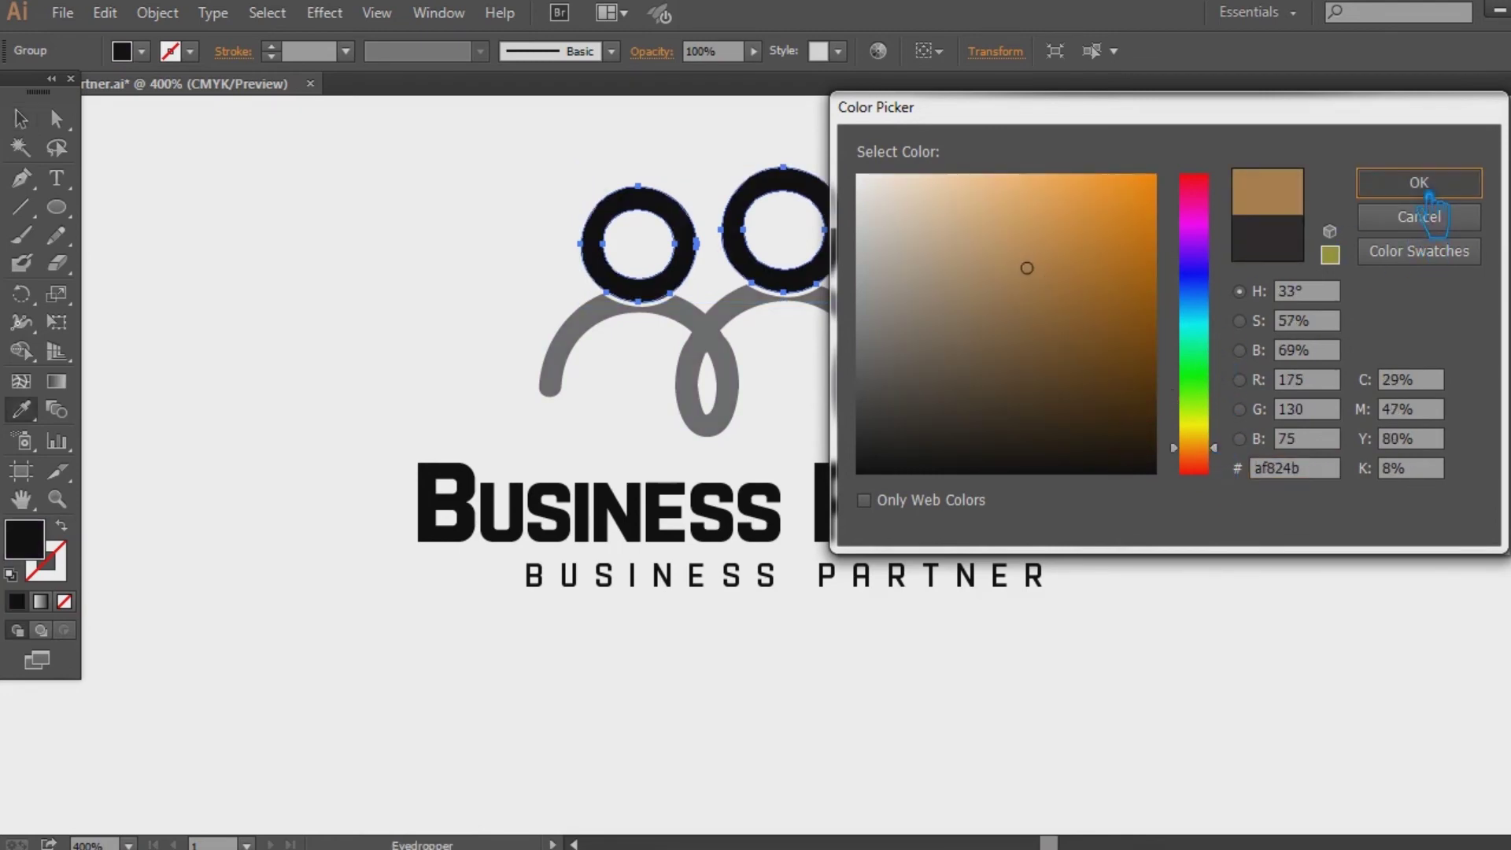
click(1397, 184)
Deselect the heads and select the grey body path
click(21, 118)
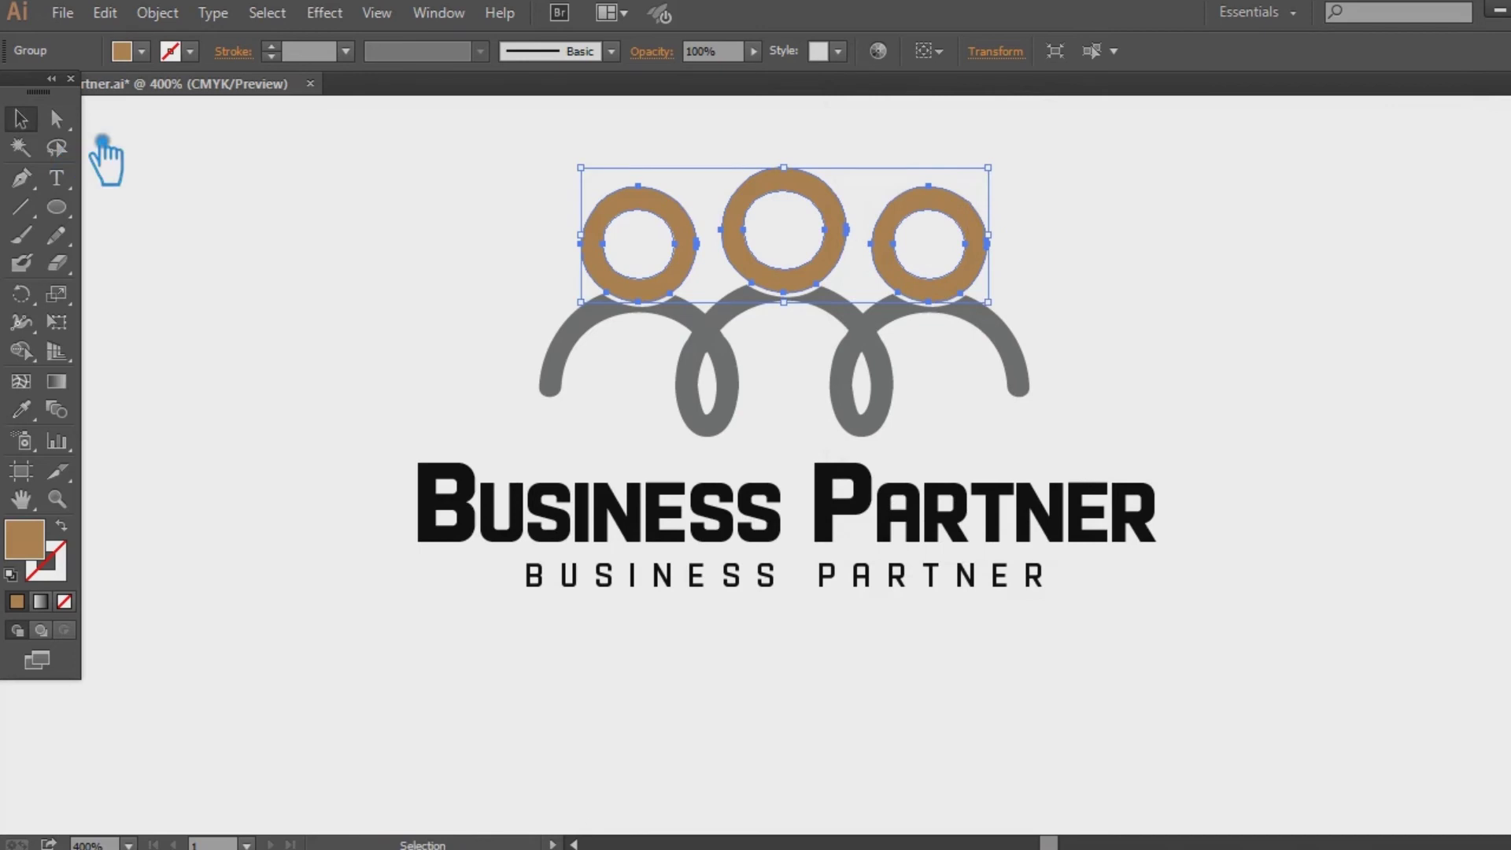
click(244, 193)
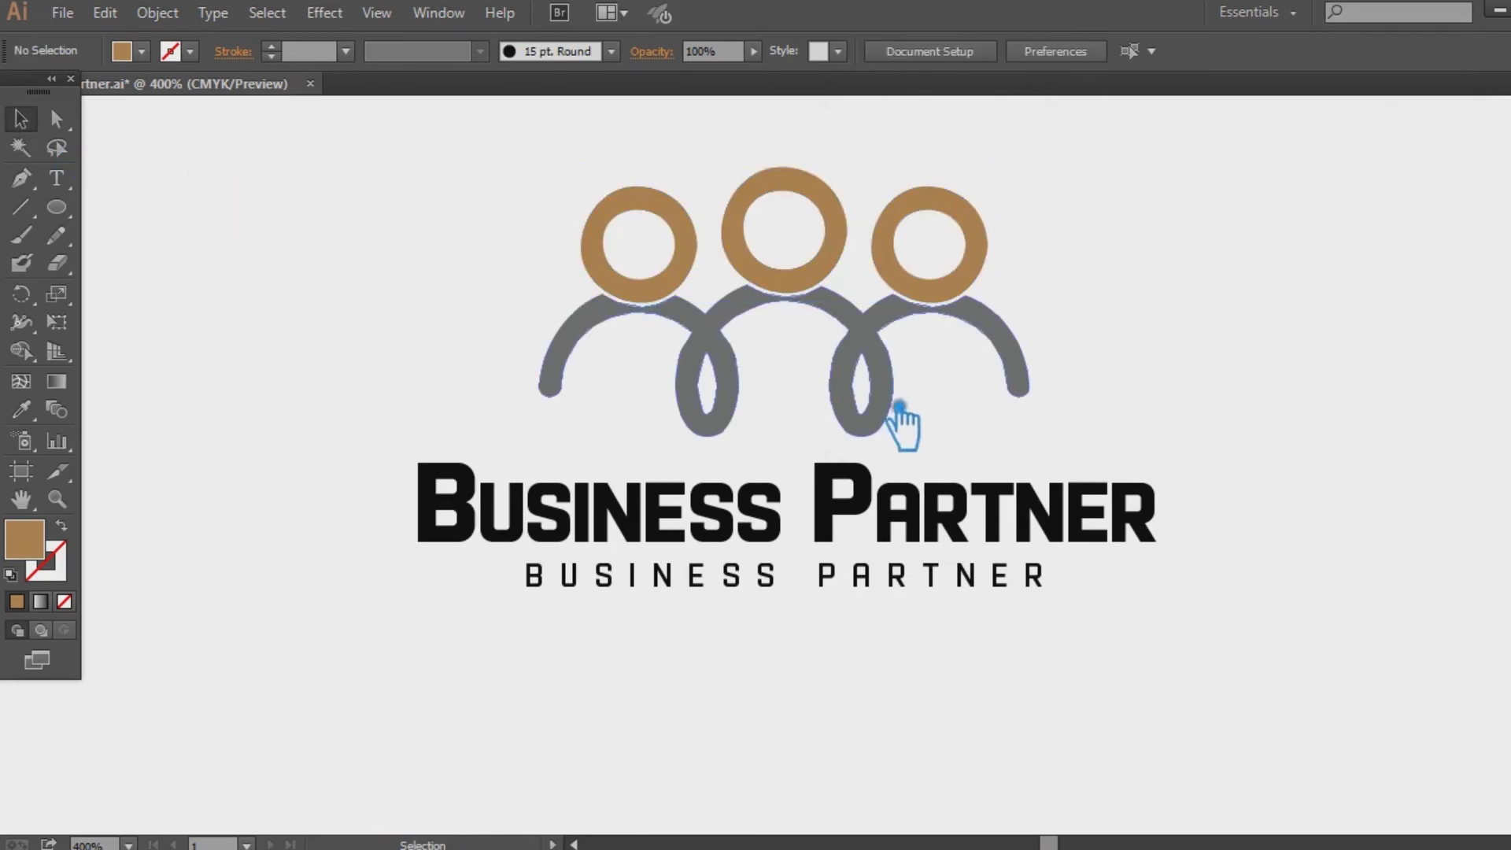
click(900, 407)
click(22, 409)
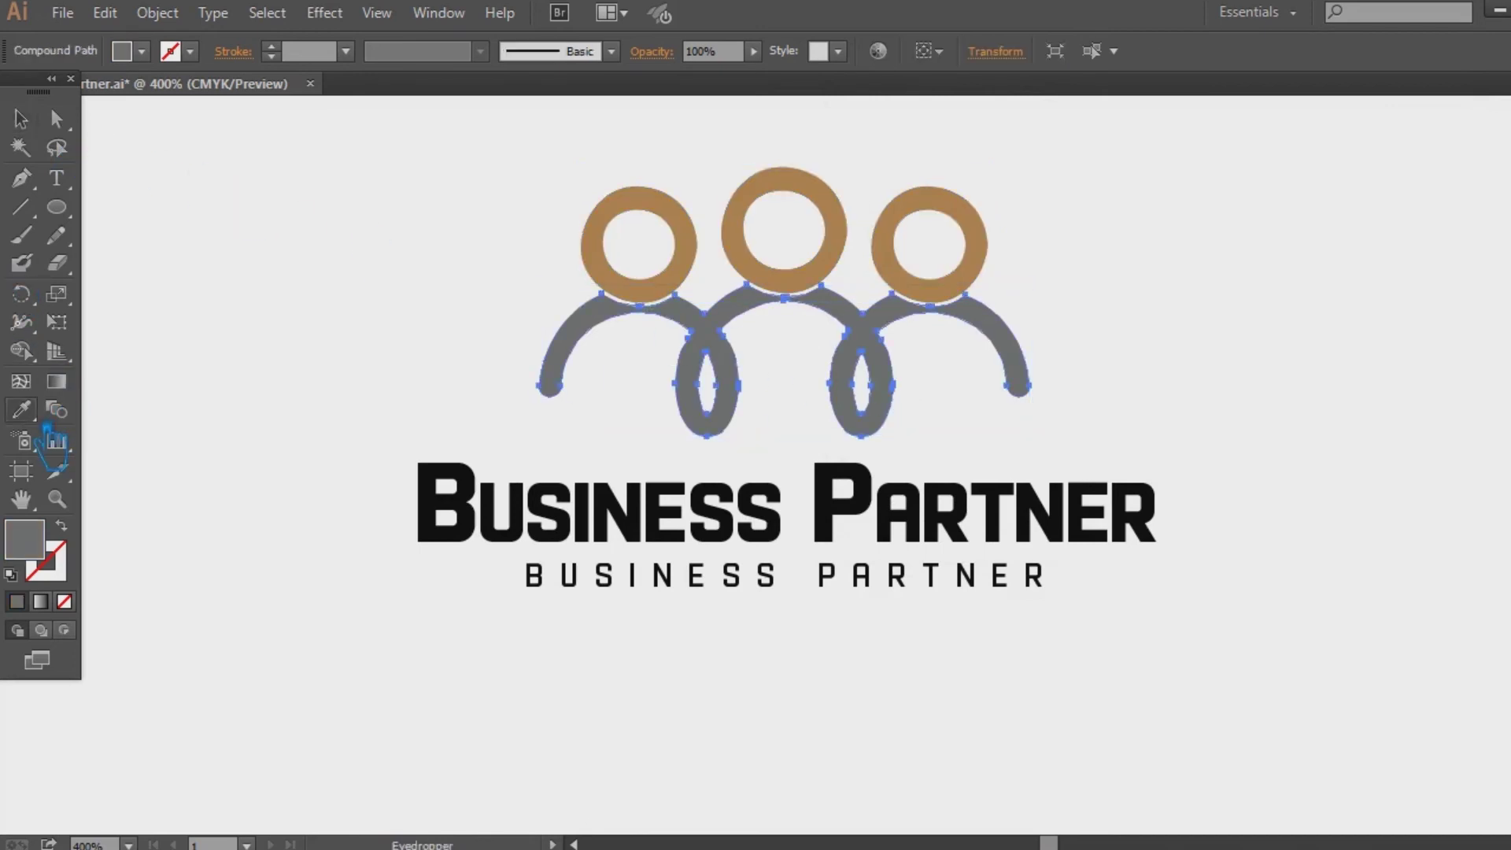
Fill the figures' body path with a darker grey
click(22, 118)
double_click(24, 540)
click(880, 398)
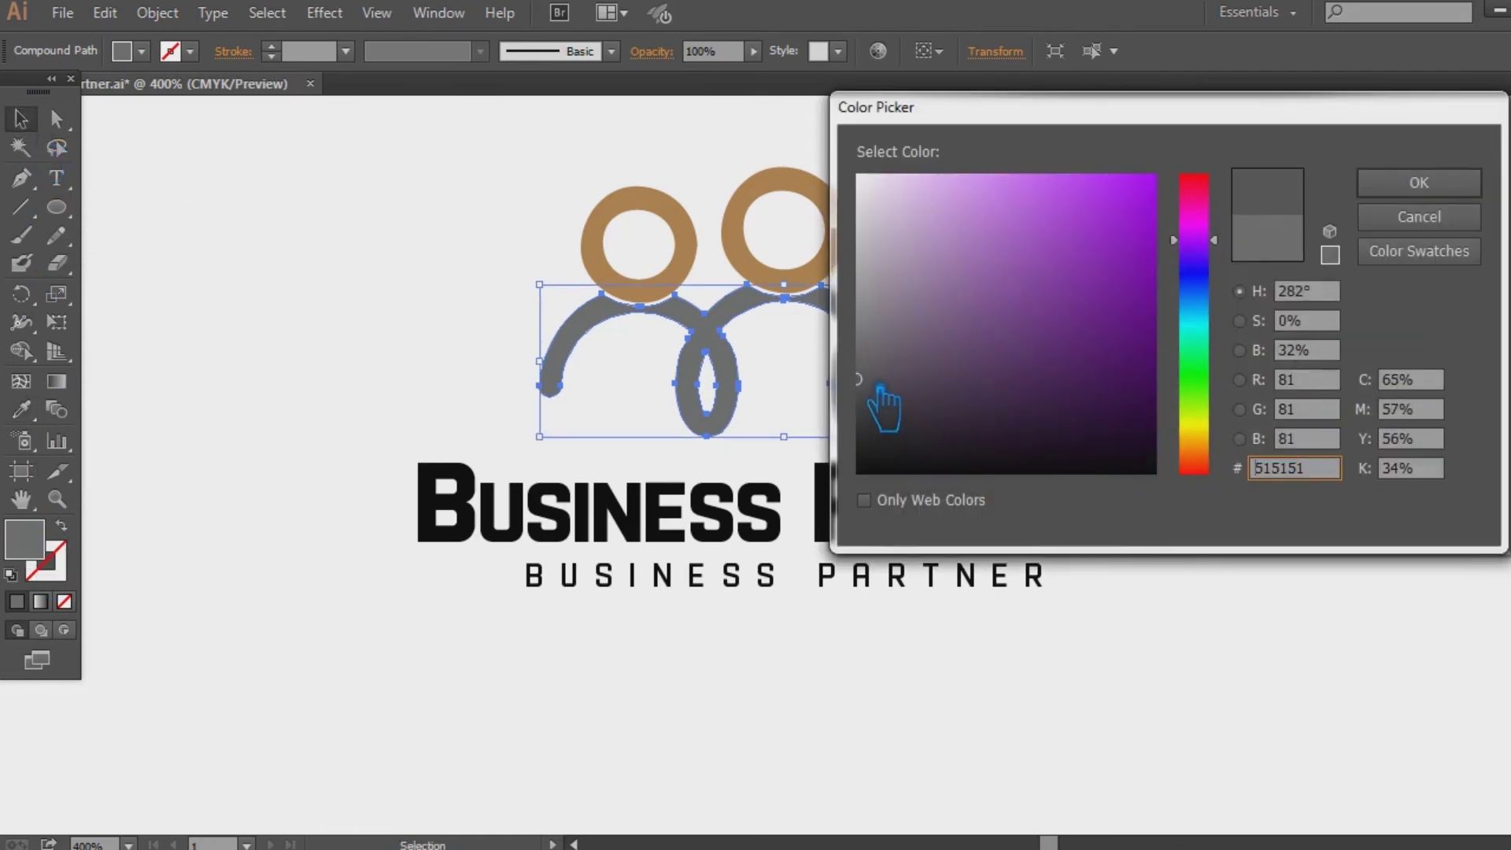
click(1419, 183)
click(1236, 282)
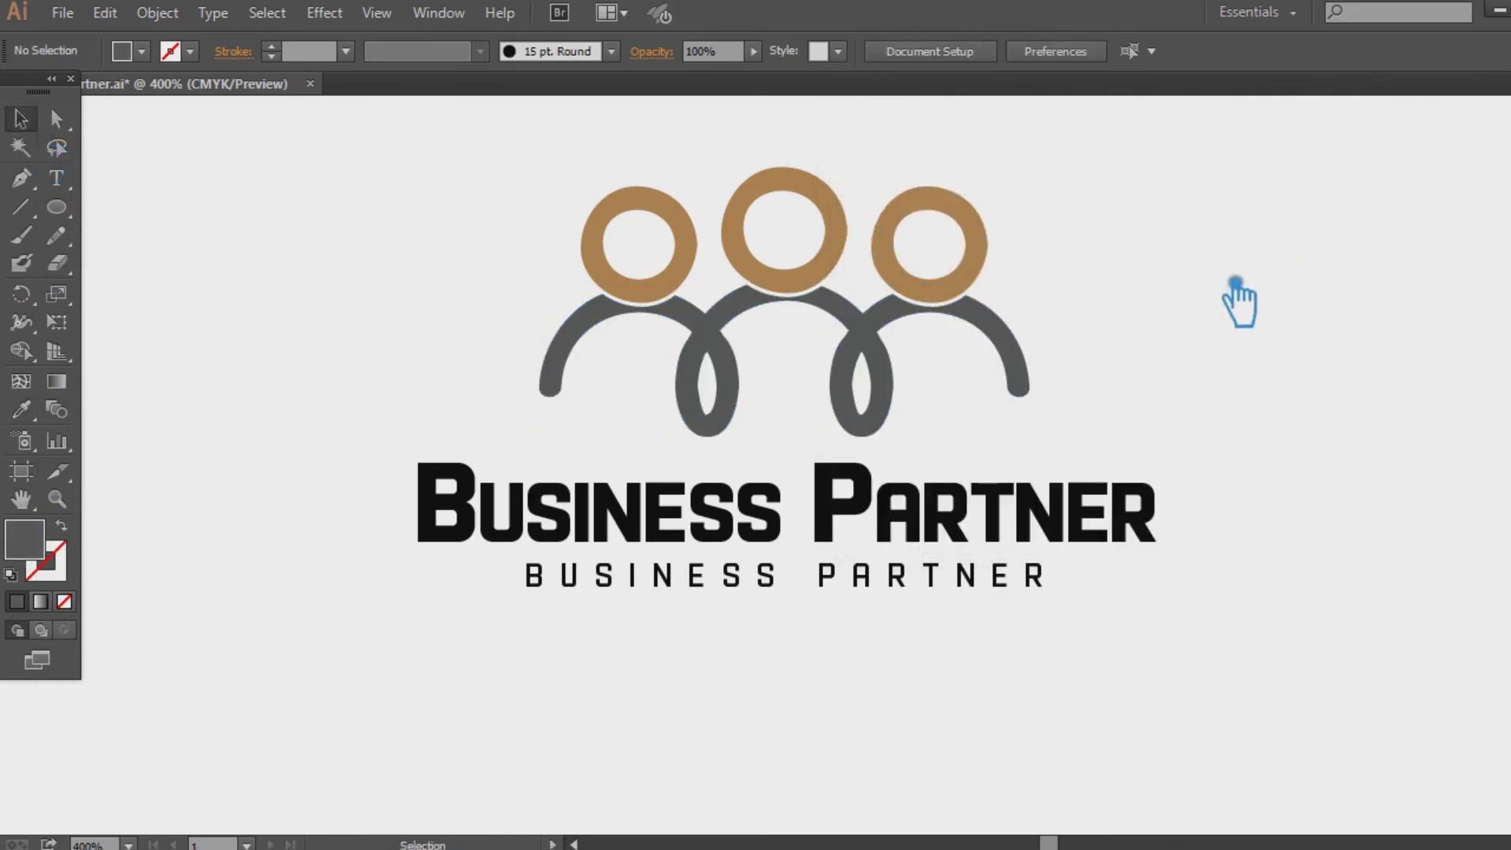
Give the middle head ring alone a lighter tan, dba265
click(831, 285)
click(1102, 291)
key(a)
click(839, 282)
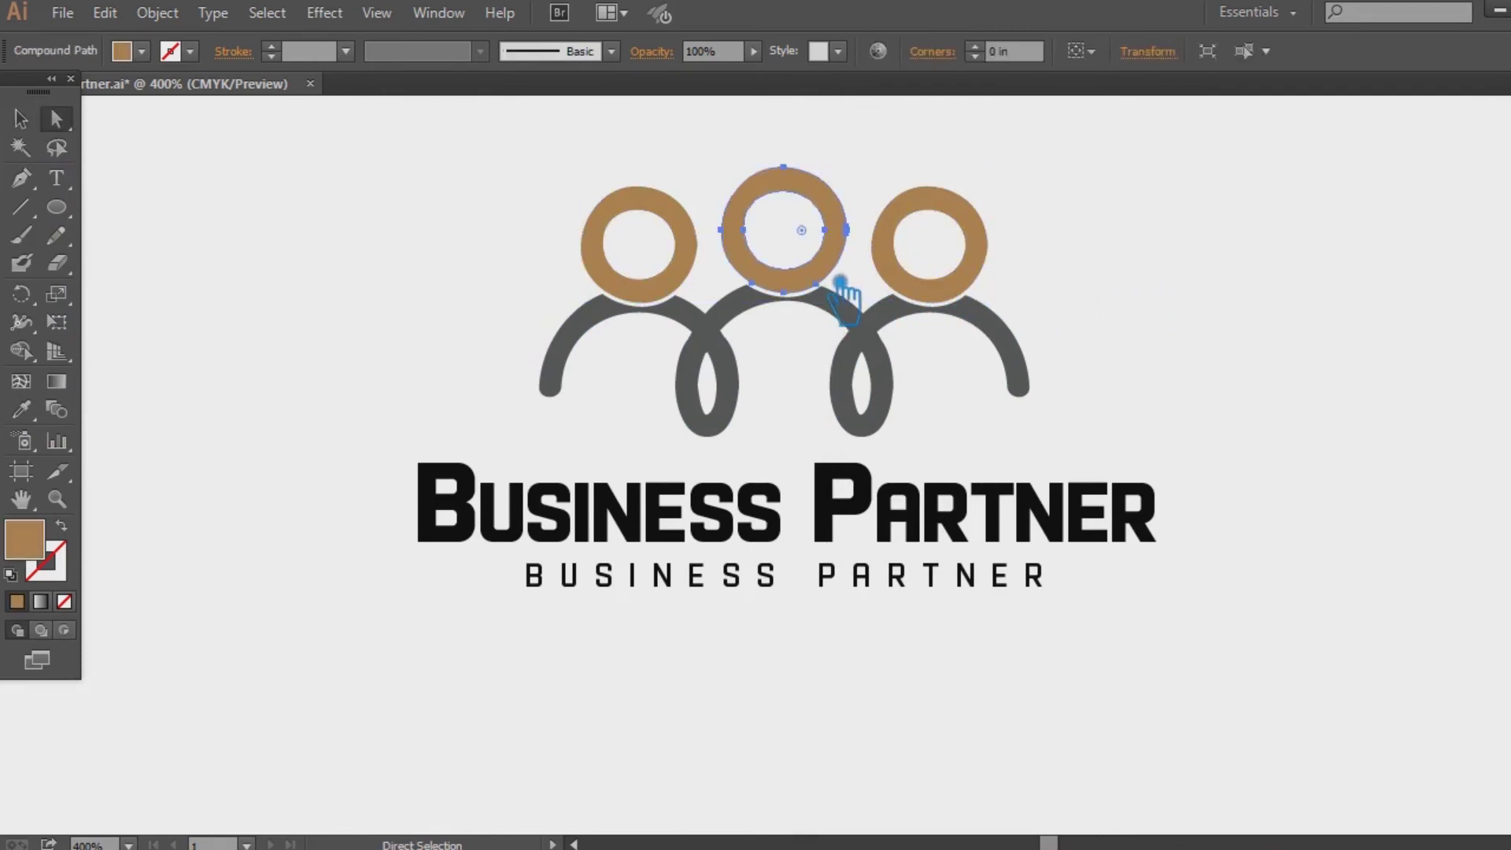
double_click(24, 539)
drag(1052, 297, 1045, 225)
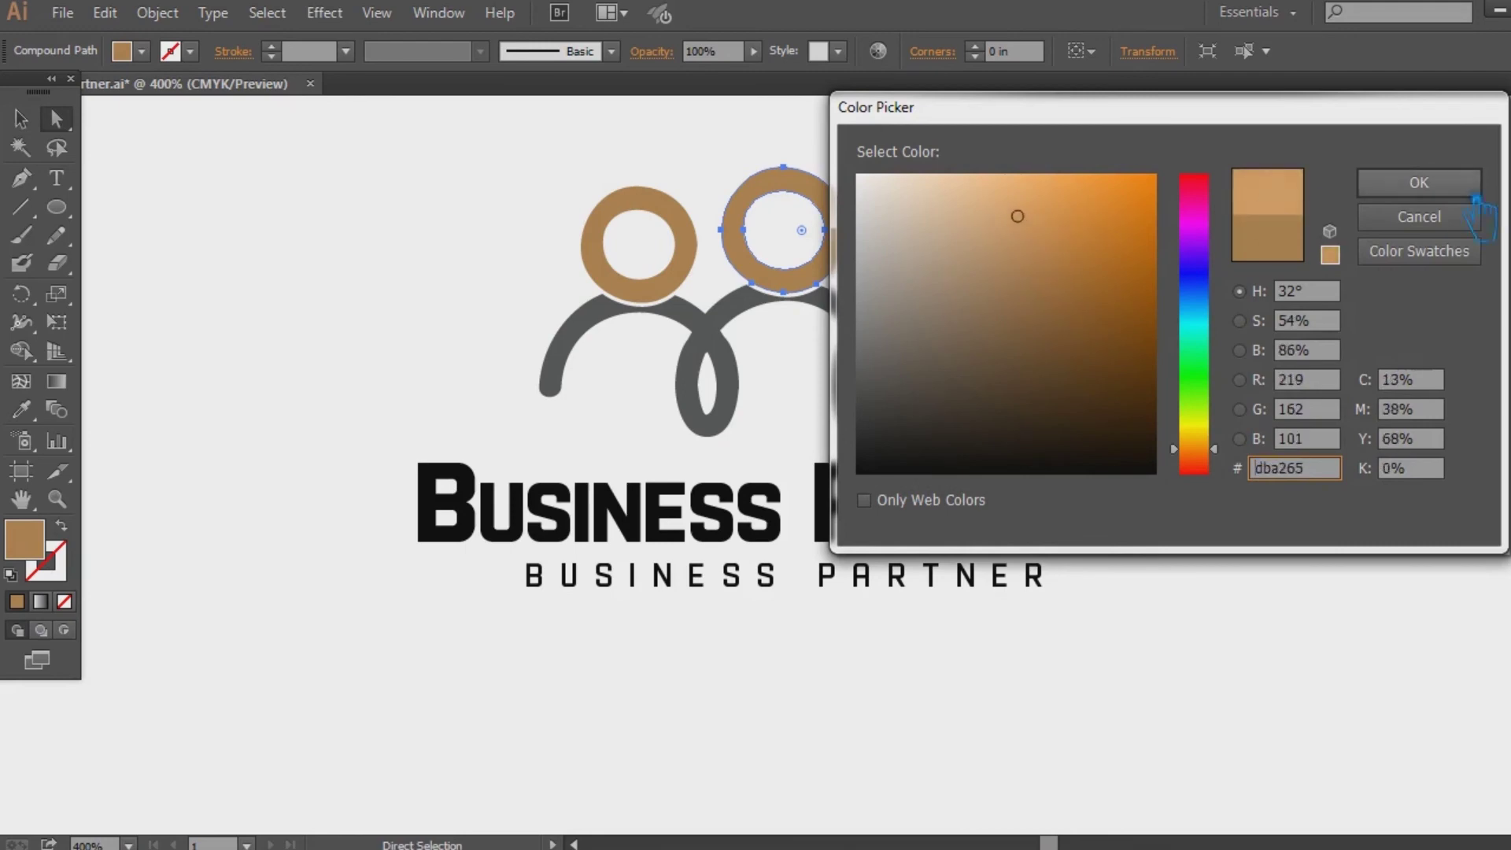
click(1452, 187)
click(1226, 216)
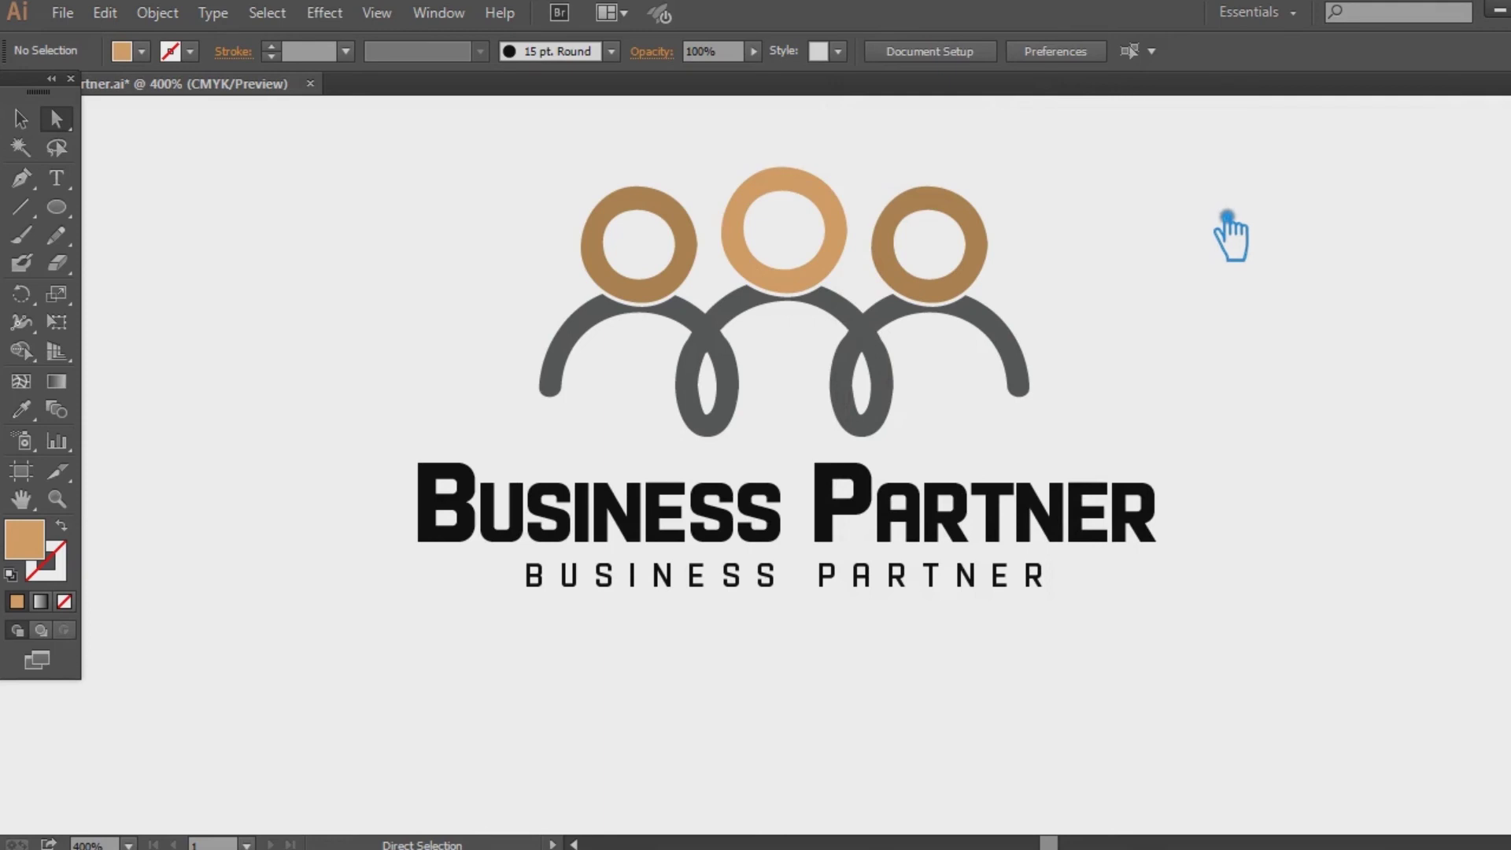
click(31, 120)
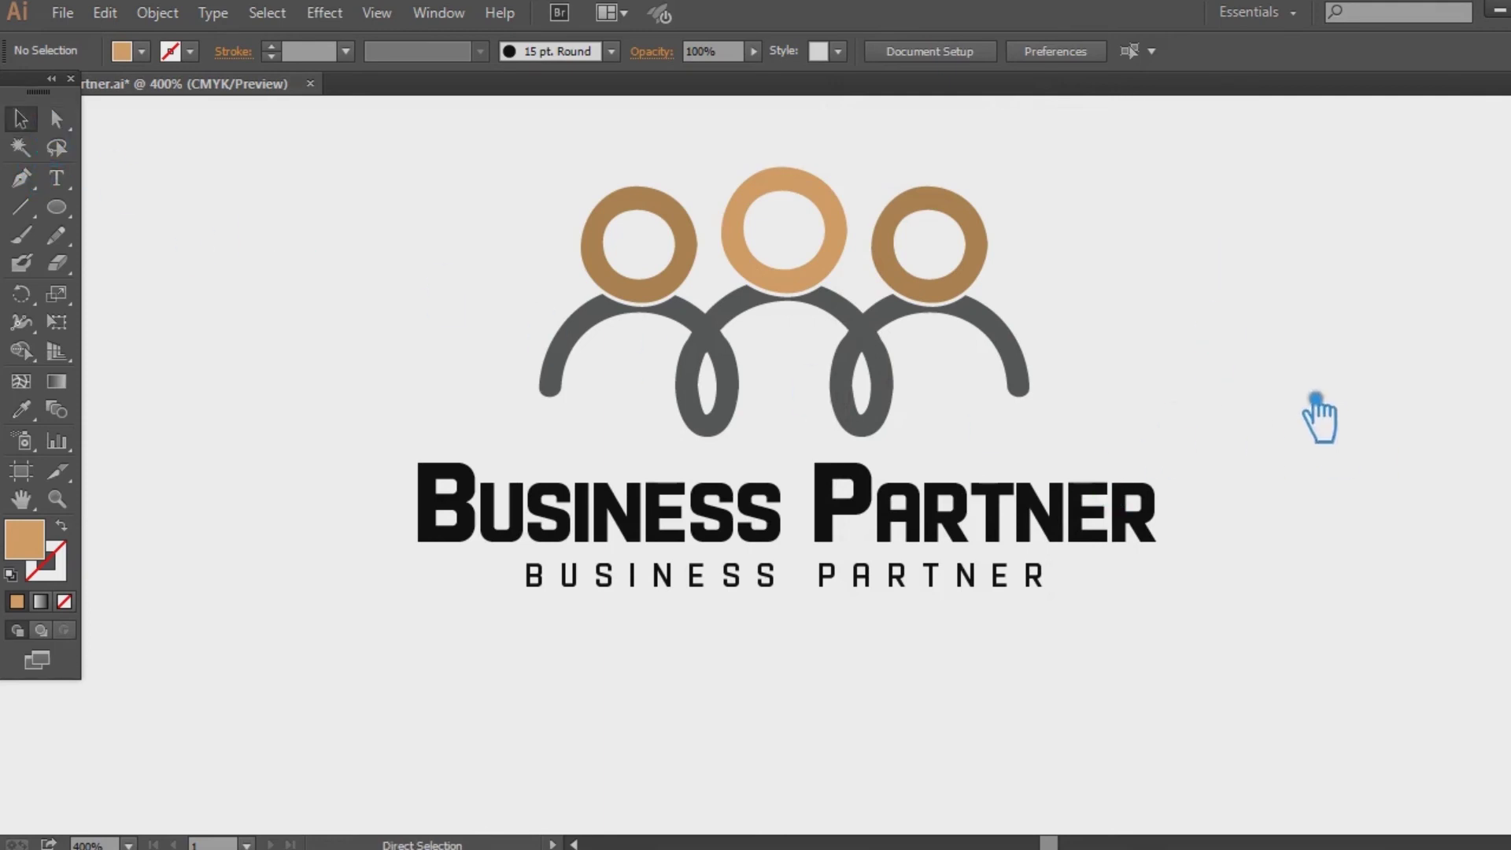
Save the file and colour the whole wordmark with the left head's tan using the Eyedropper
key(ctrl+s)
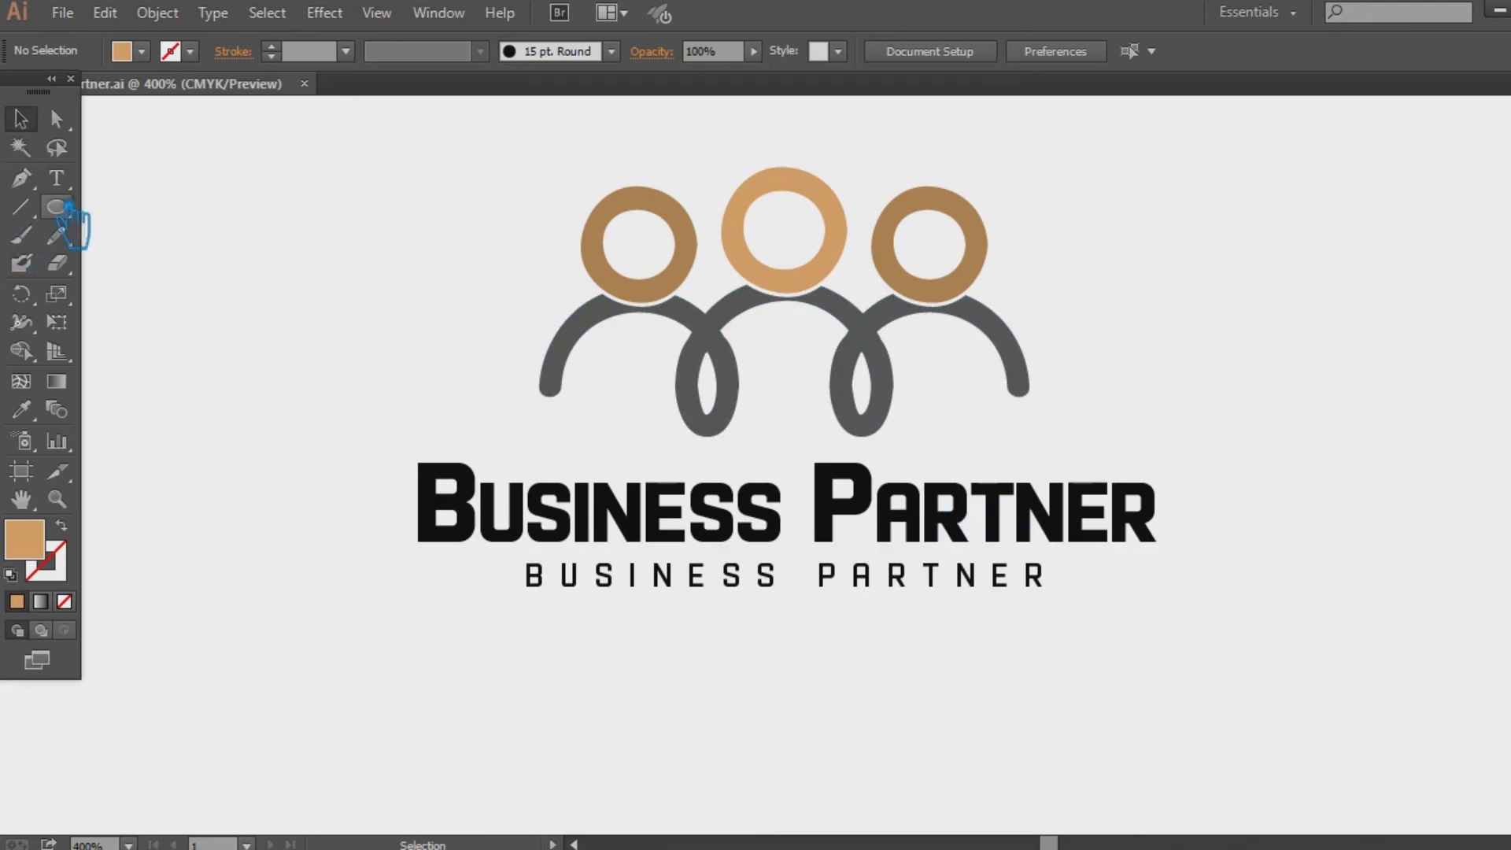
click(56, 178)
drag(863, 500, 808, 512)
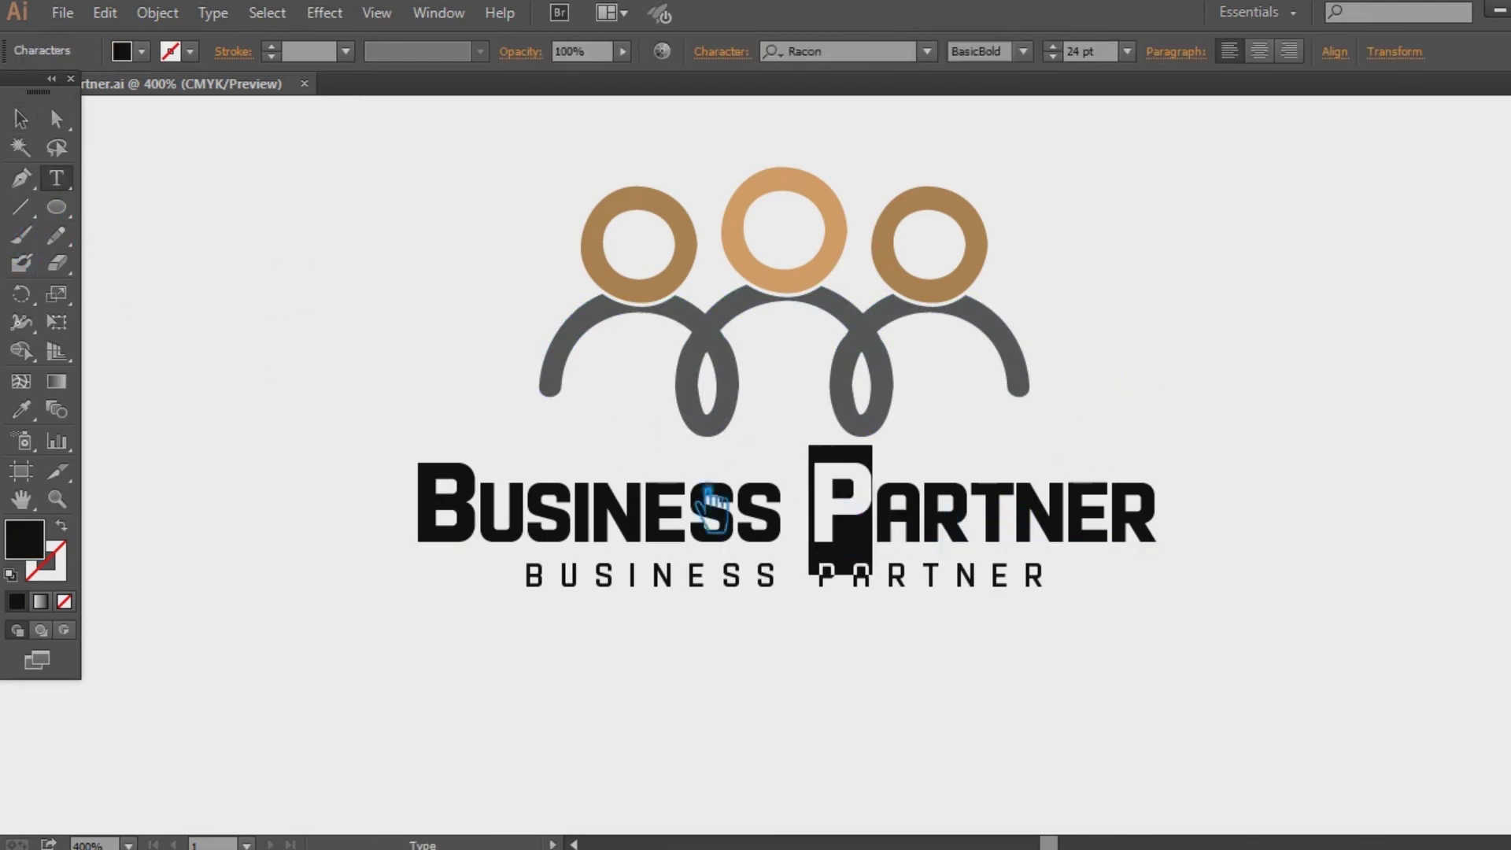
click(21, 410)
click(815, 282)
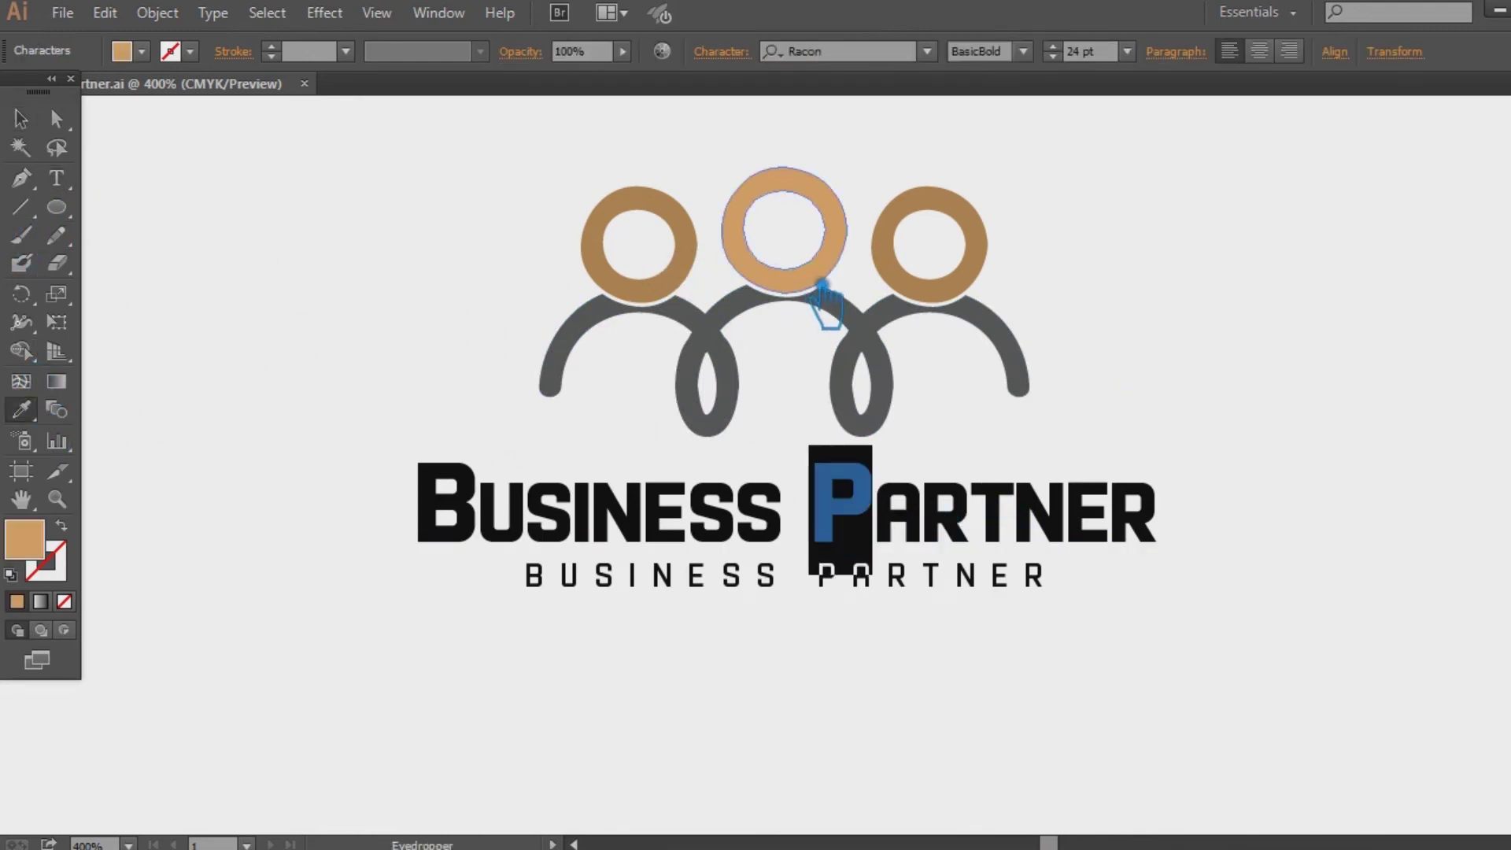
click(29, 119)
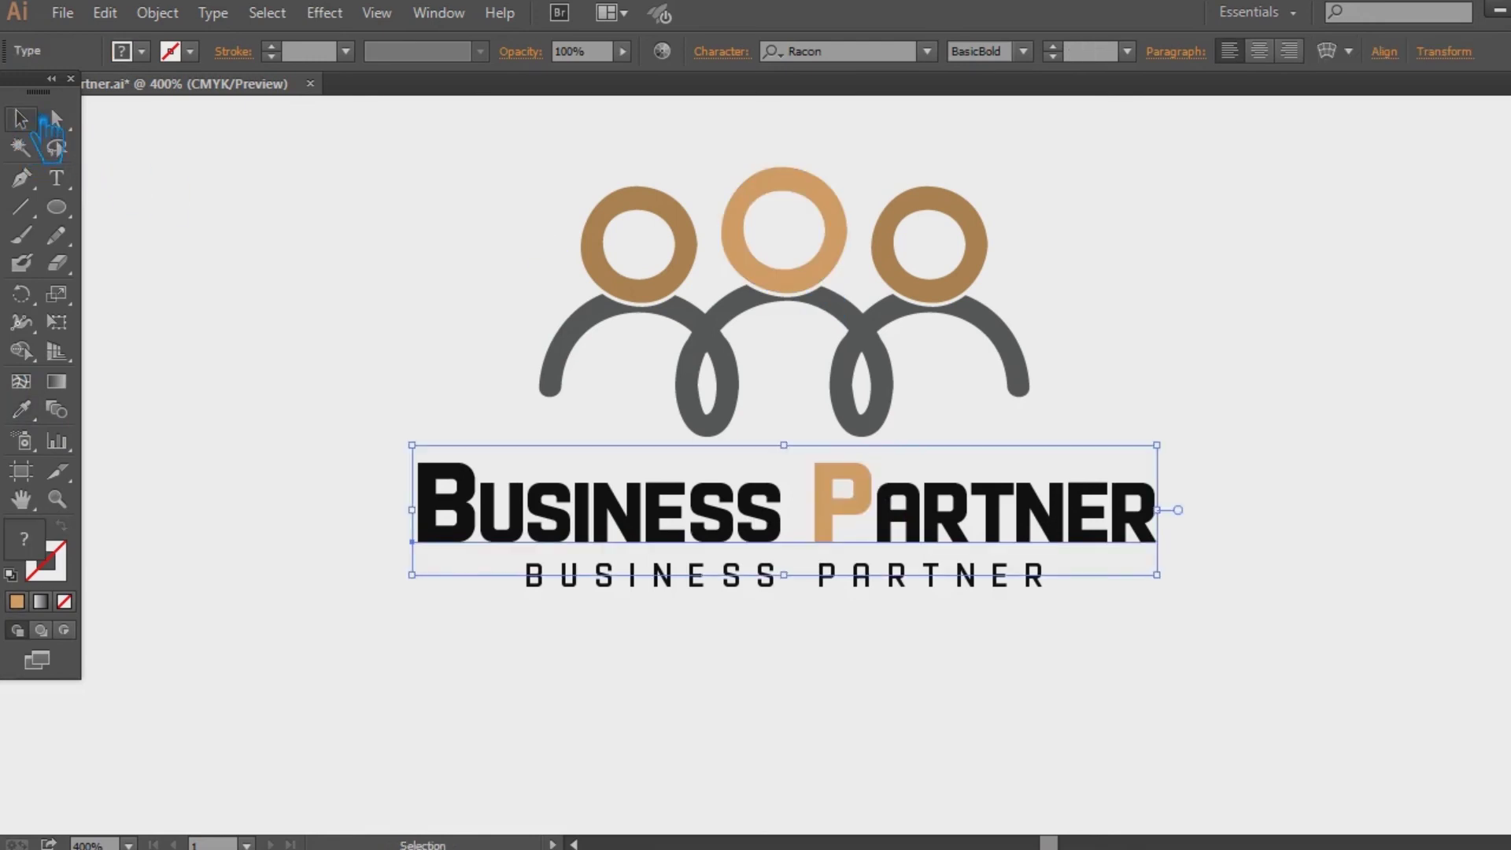
click(21, 410)
click(687, 226)
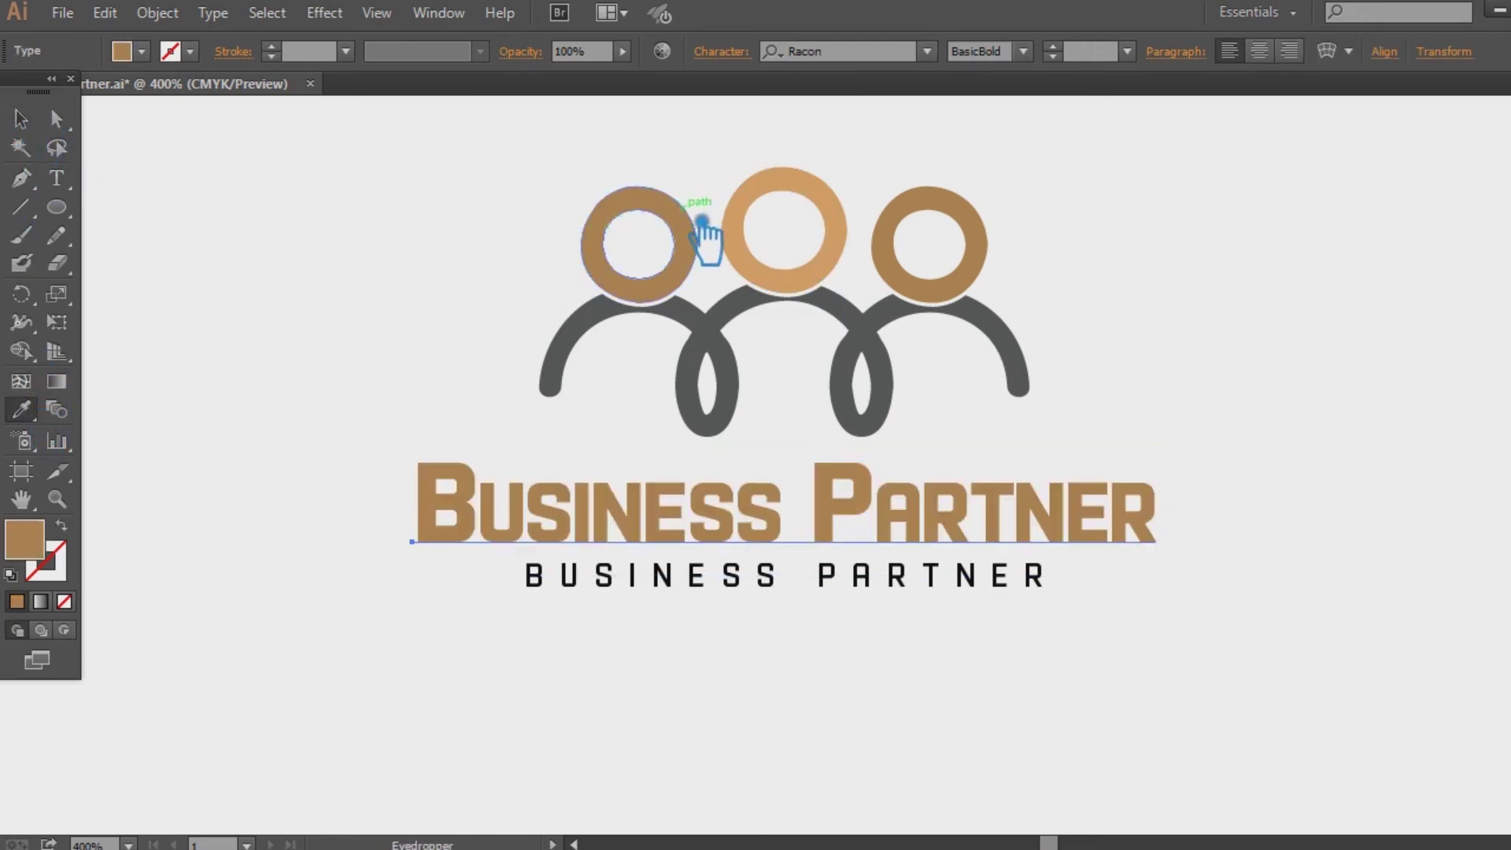
Recolour the P of PARTNER and B of BUSINESS with the middle head's lighter tan
click(56, 178)
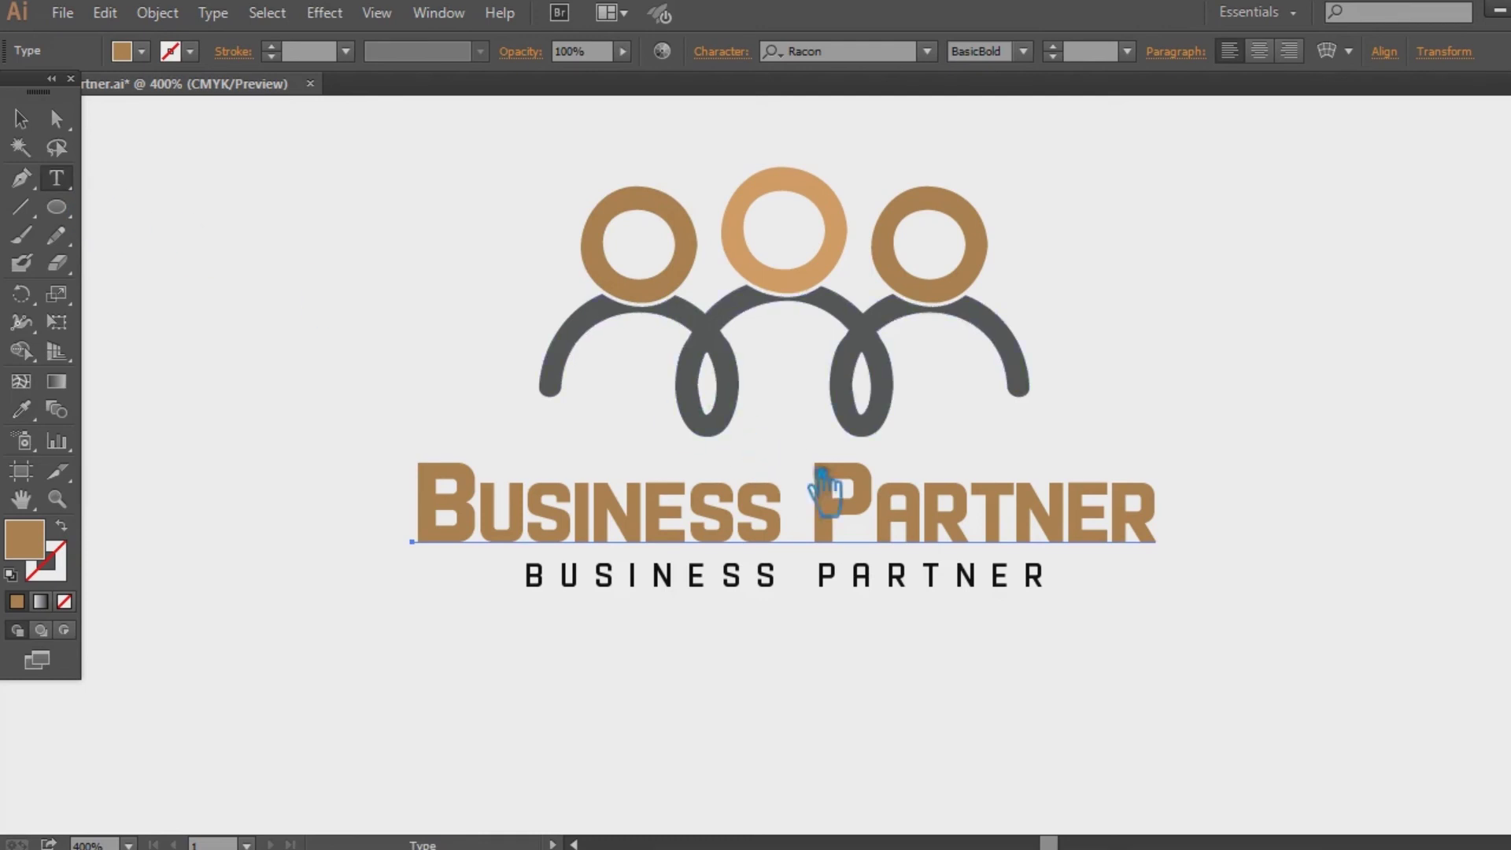
drag(893, 512, 811, 512)
click(21, 409)
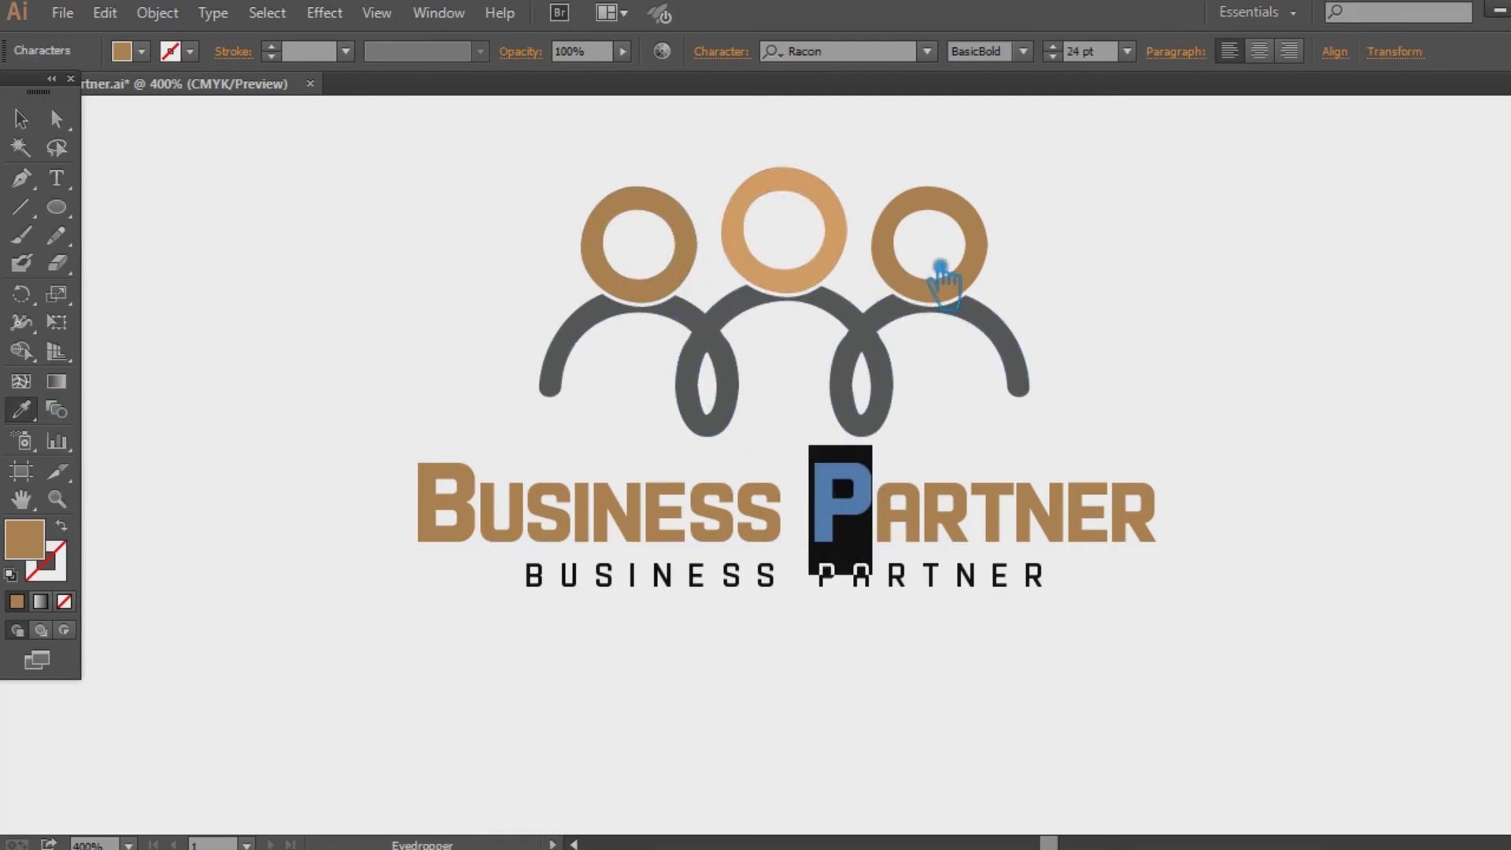
click(856, 250)
click(56, 178)
drag(487, 504, 414, 504)
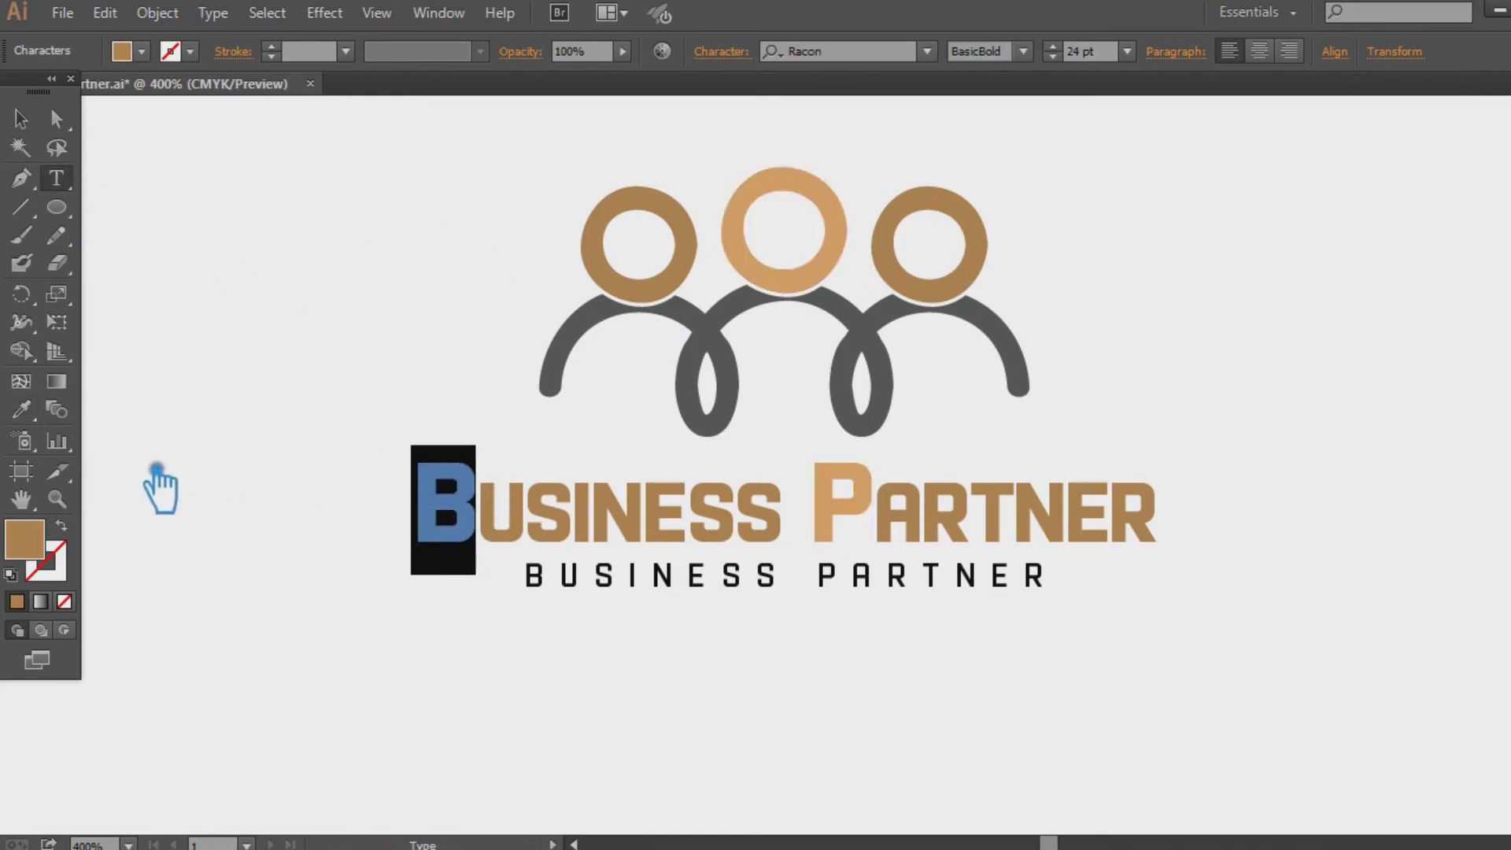
click(22, 409)
click(795, 296)
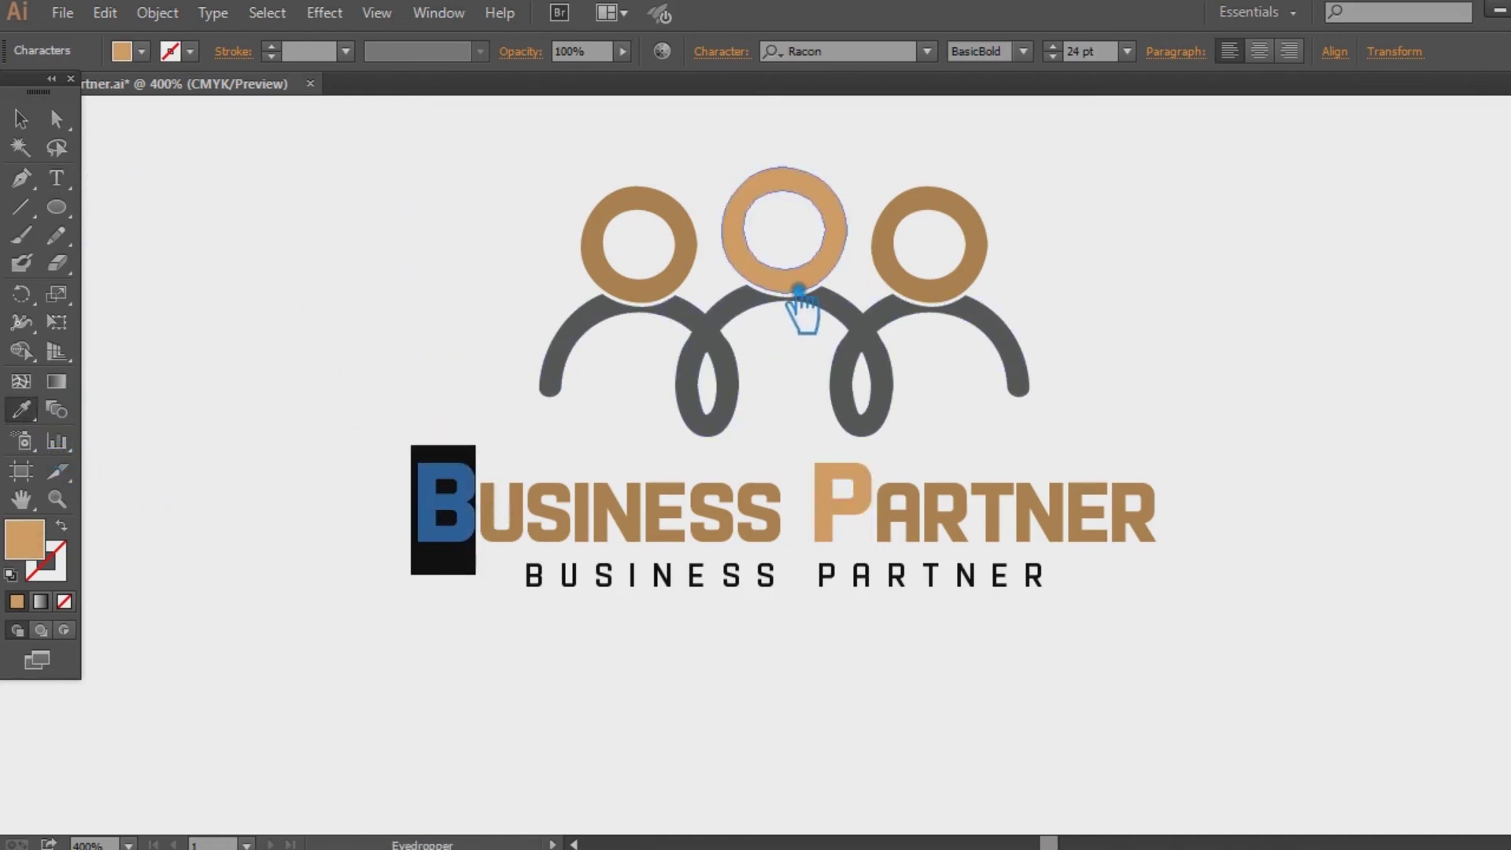
click(20, 119)
click(389, 189)
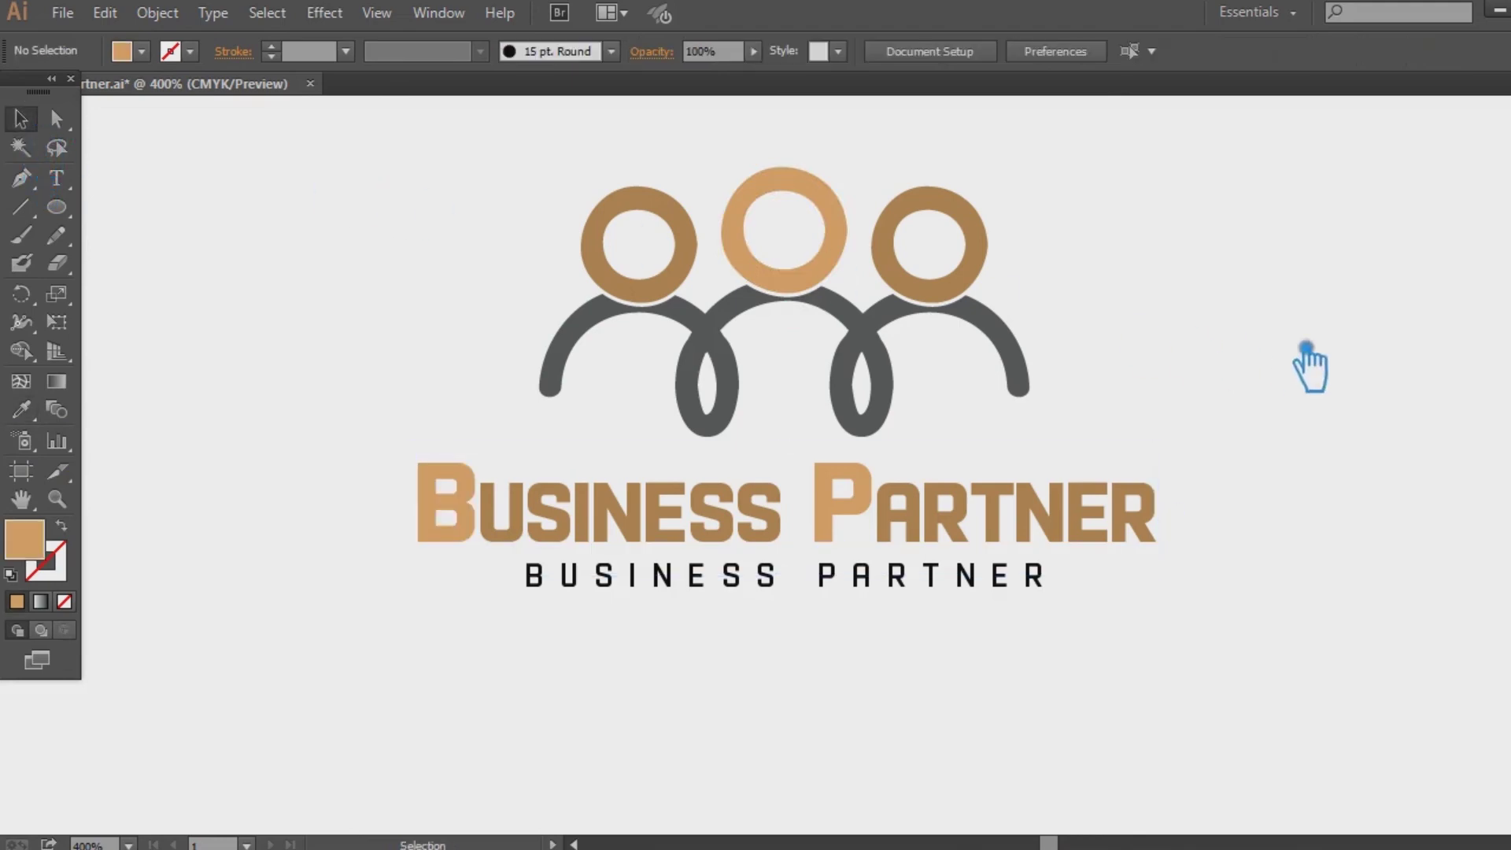
Try a light grey, then the bodies' dark grey, on the BUSINESS PARTNER subtitle
click(907, 584)
double_click(49, 544)
mouse_move(866, 268)
mouse_down()
mouse_move(858, 253)
mouse_move(858, 281)
mouse_move(858, 257)
mouse_up()
click(1409, 183)
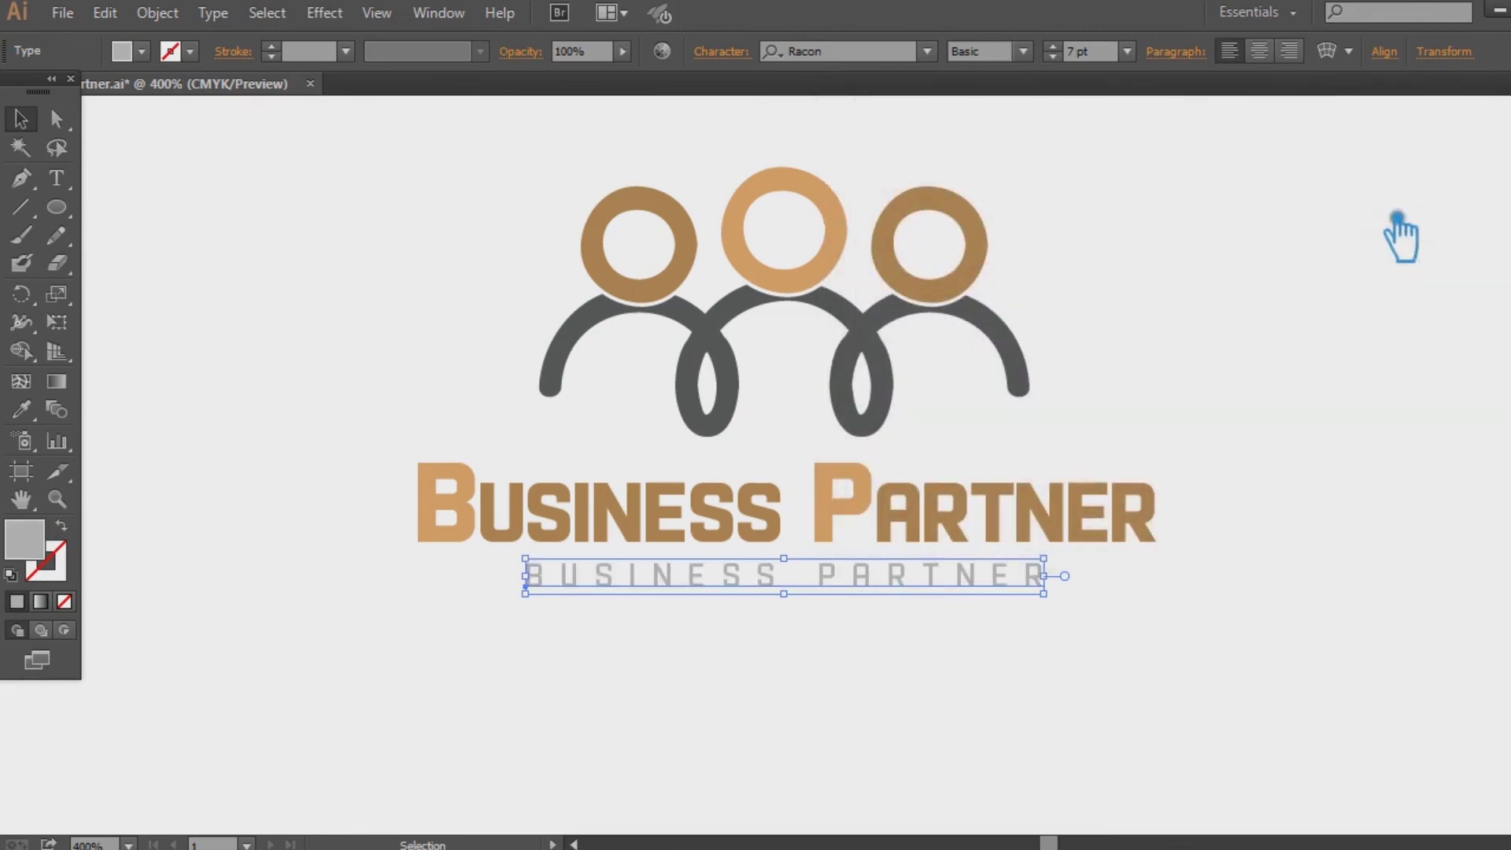
click(1371, 295)
click(886, 589)
click(21, 409)
click(738, 379)
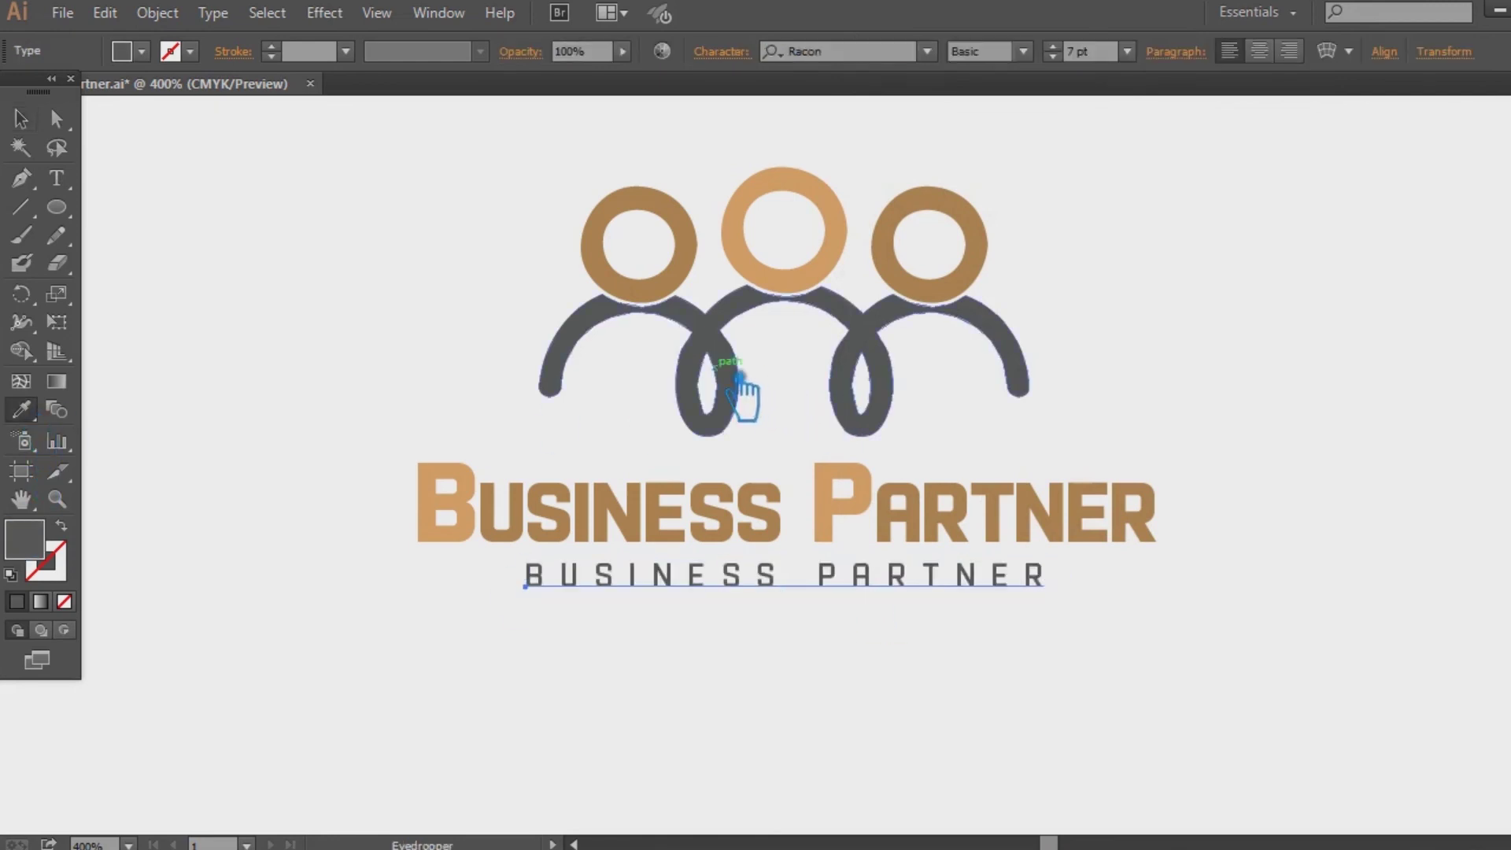
key(v)
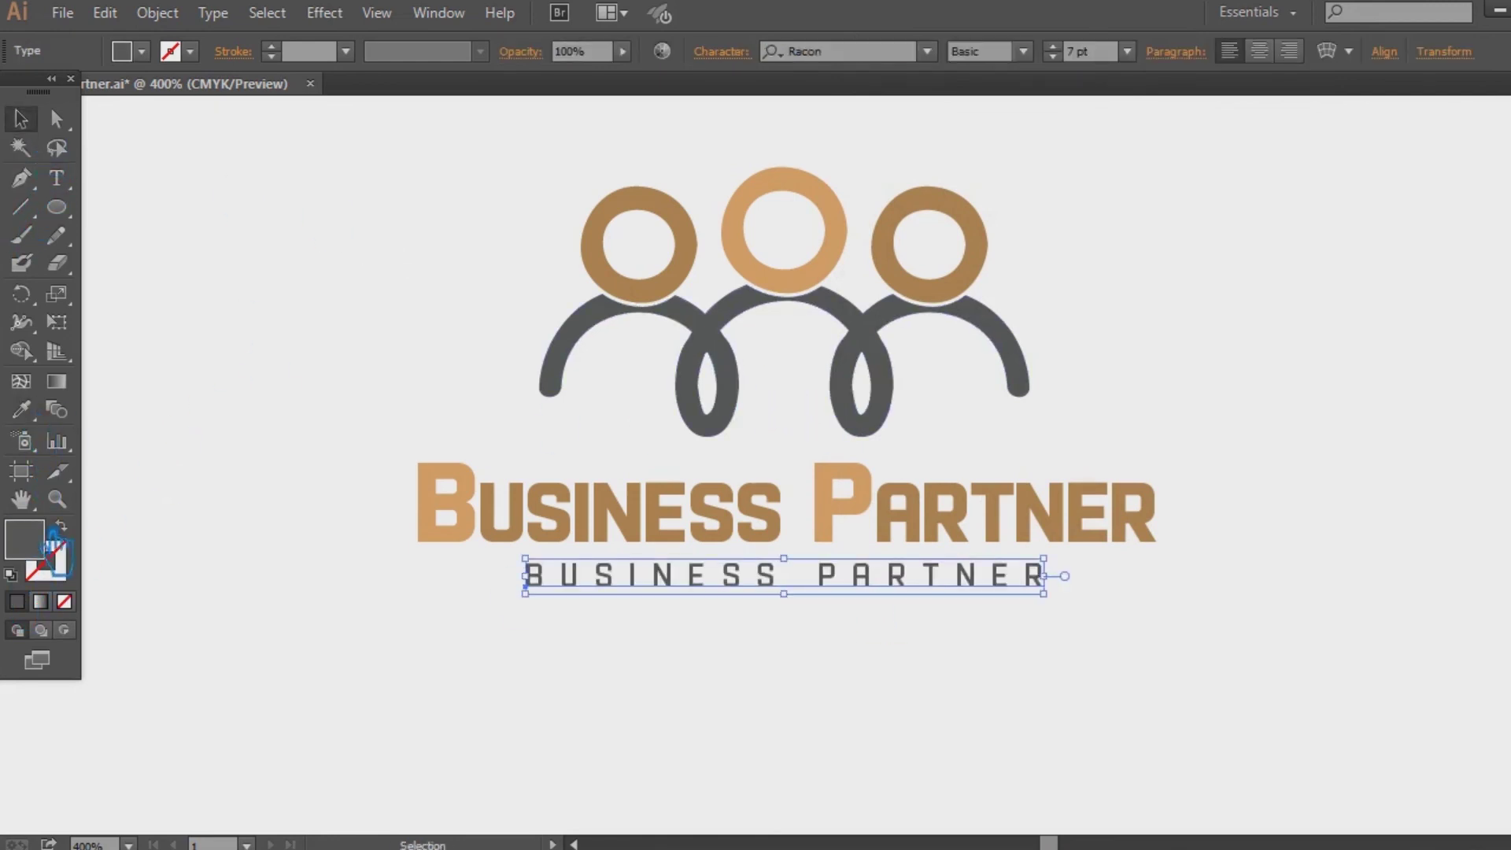
Set the subtitle fill to hex 727272
double_click(25, 539)
text(727272)
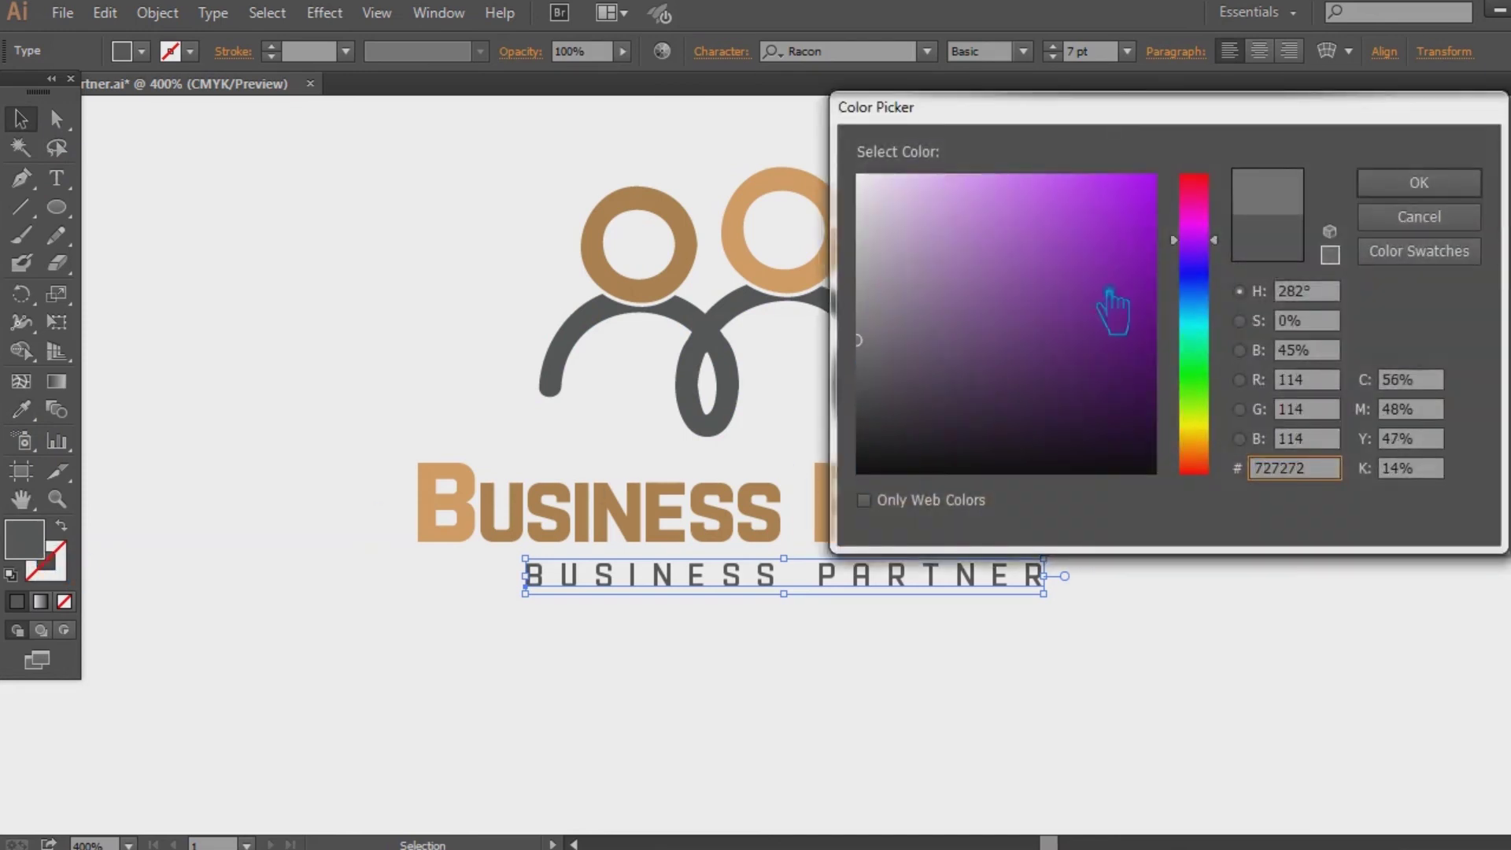
click(1417, 189)
click(1413, 421)
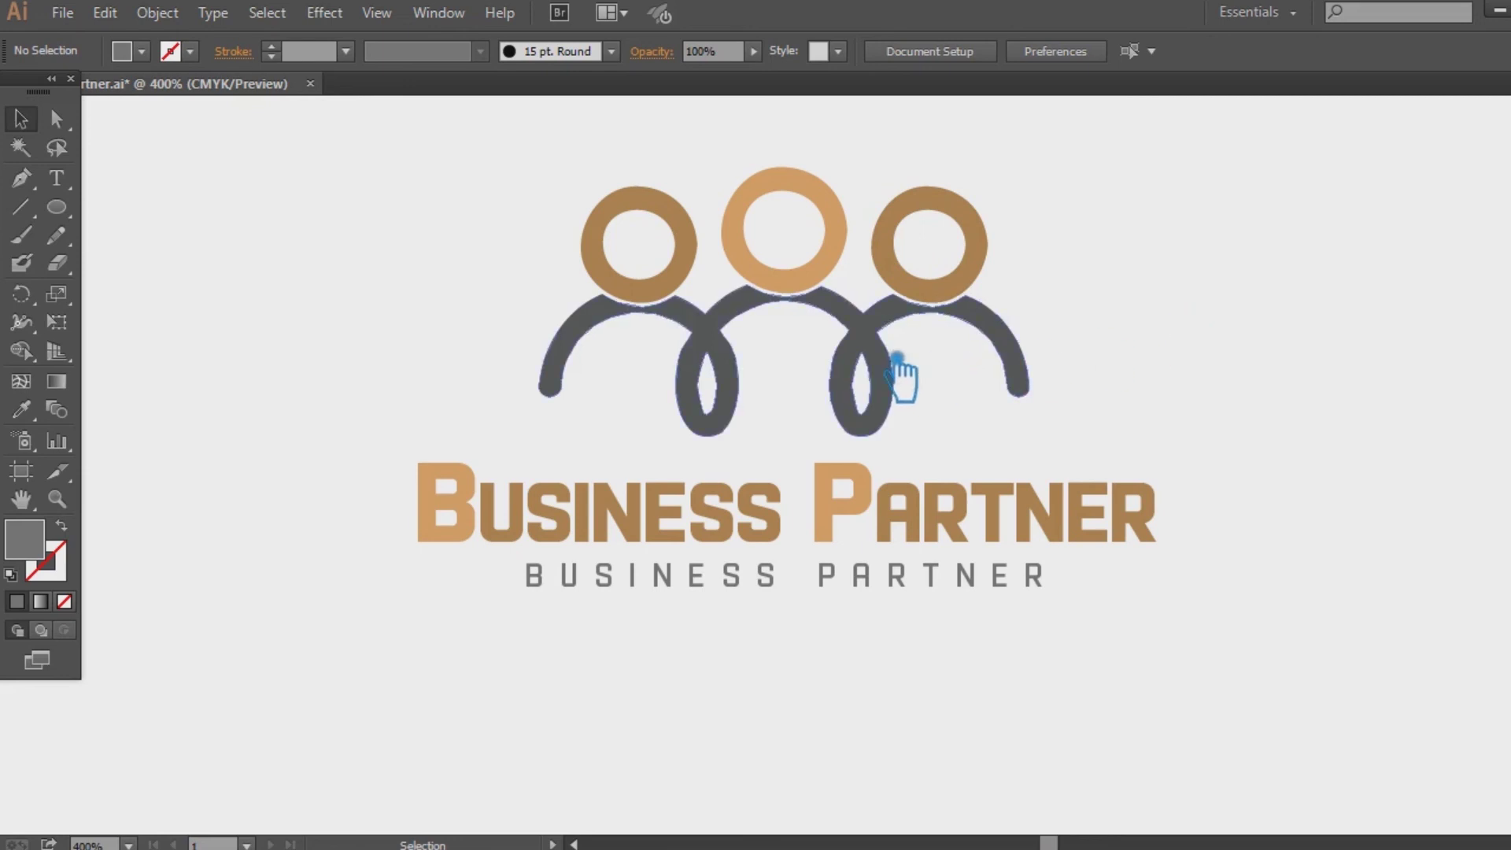
Refill the body path with a lighter mid grey, then select all head and body shapes
click(892, 354)
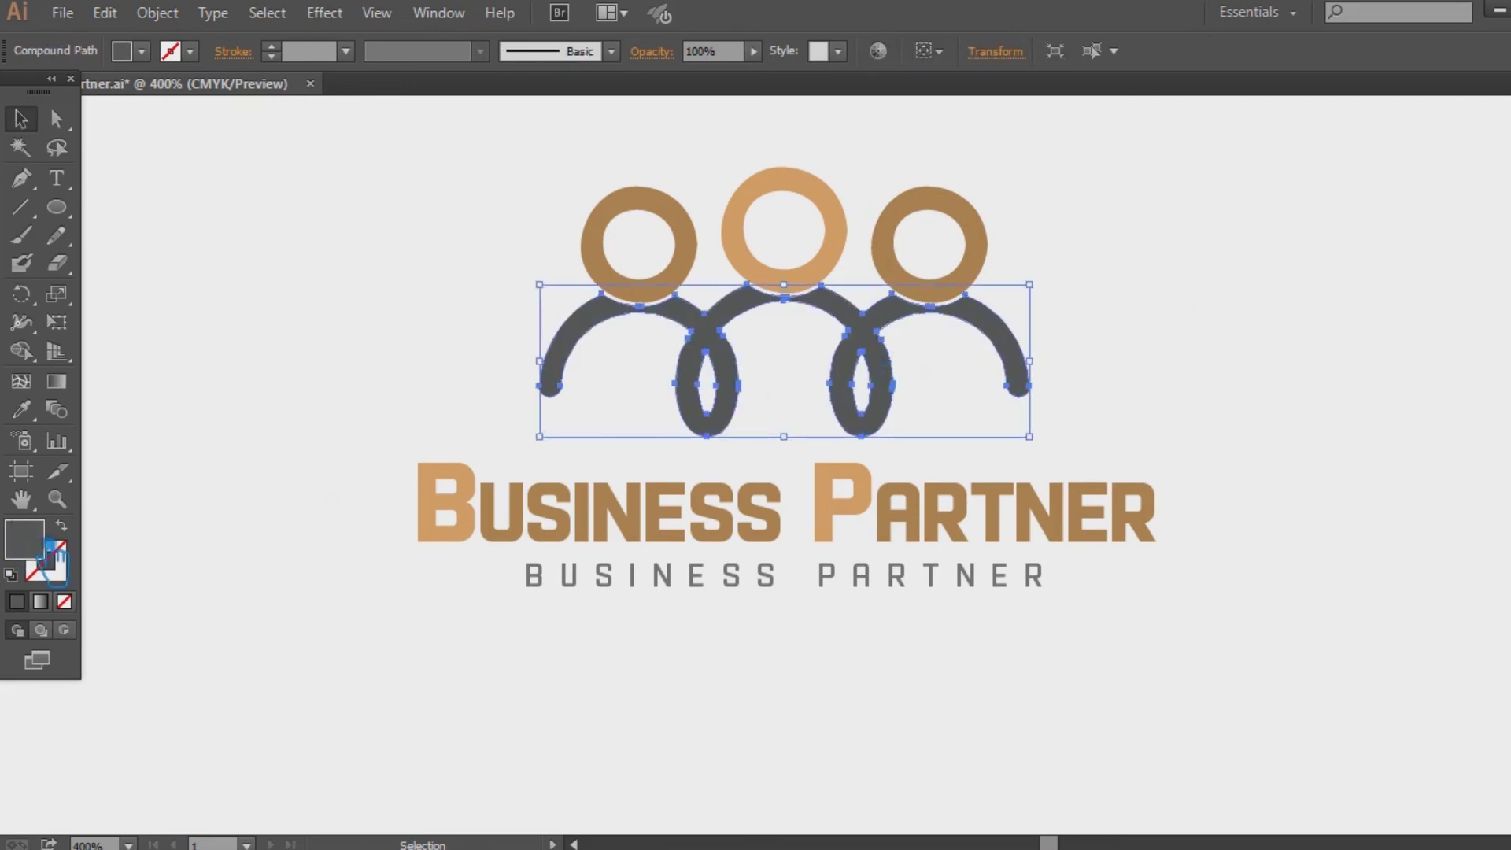
double_click(48, 545)
click(859, 337)
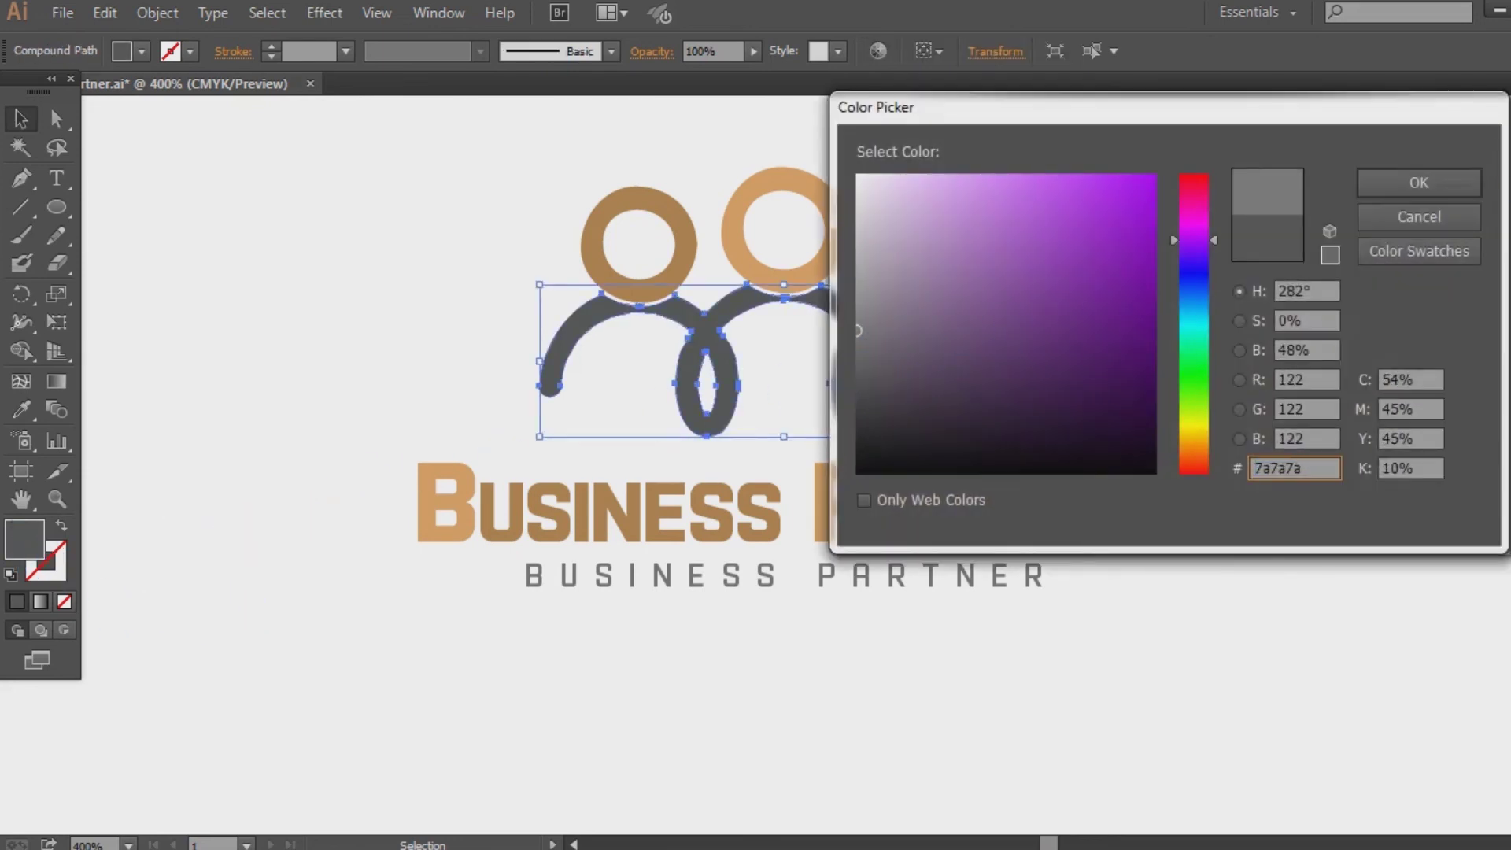
click(1429, 188)
click(1376, 287)
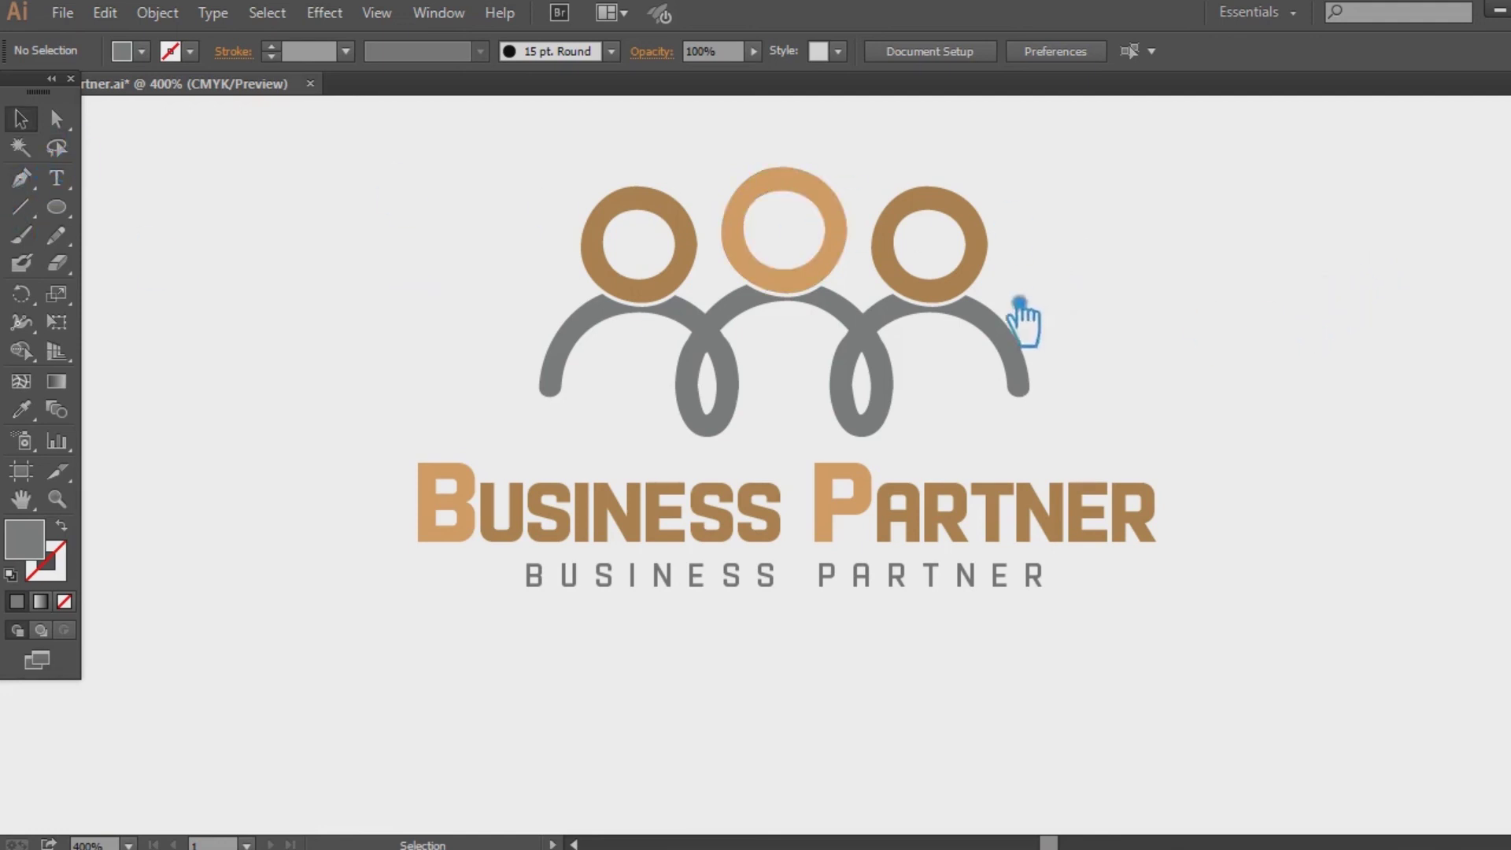
click(893, 323)
drag(1165, 346, 536, 209)
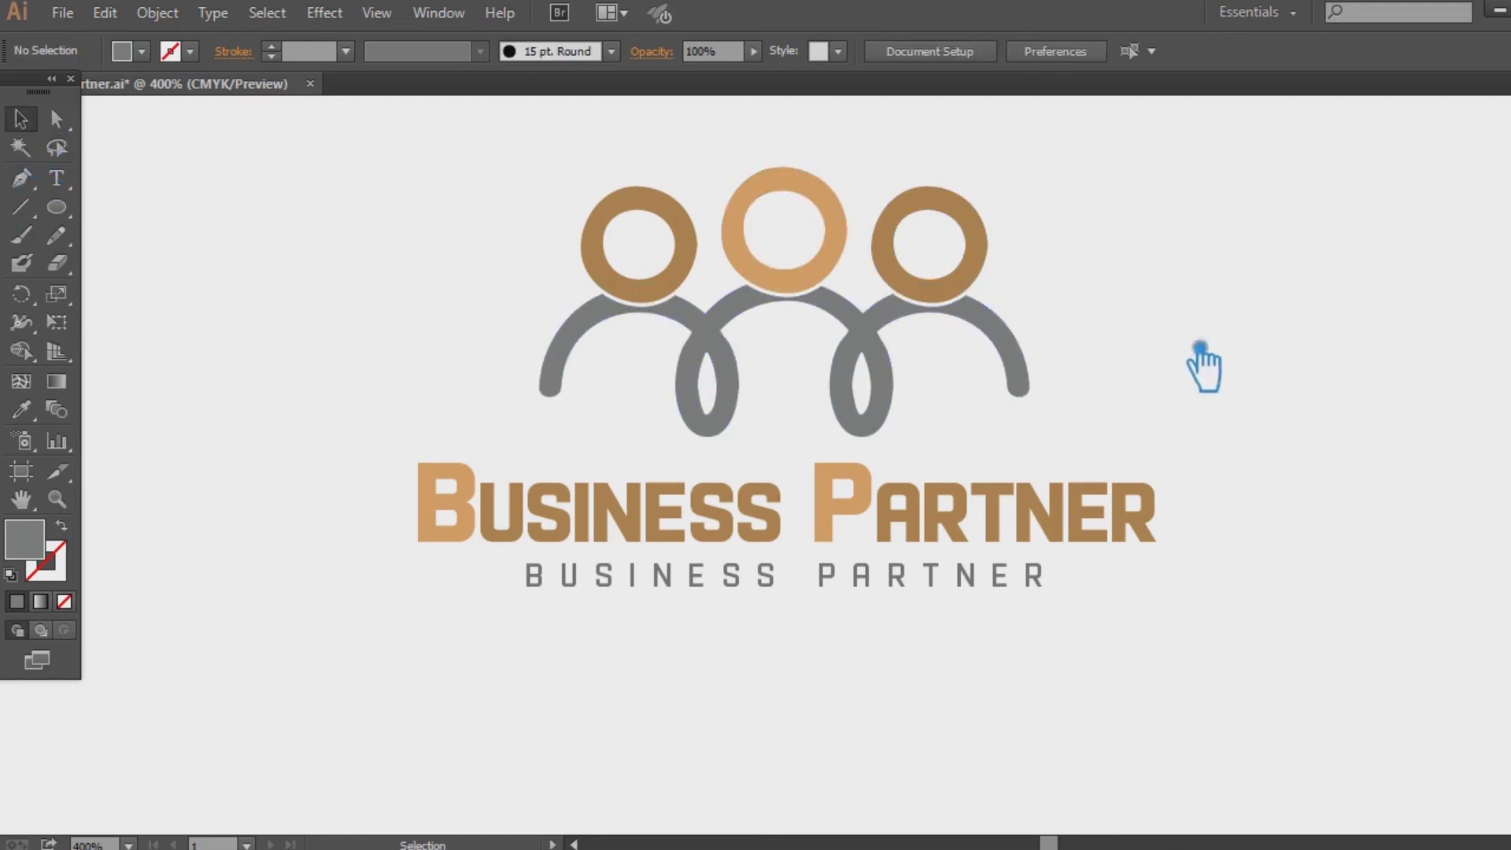
Group the heads and bodies of the three linked figures into one object
key(ctrl+g)
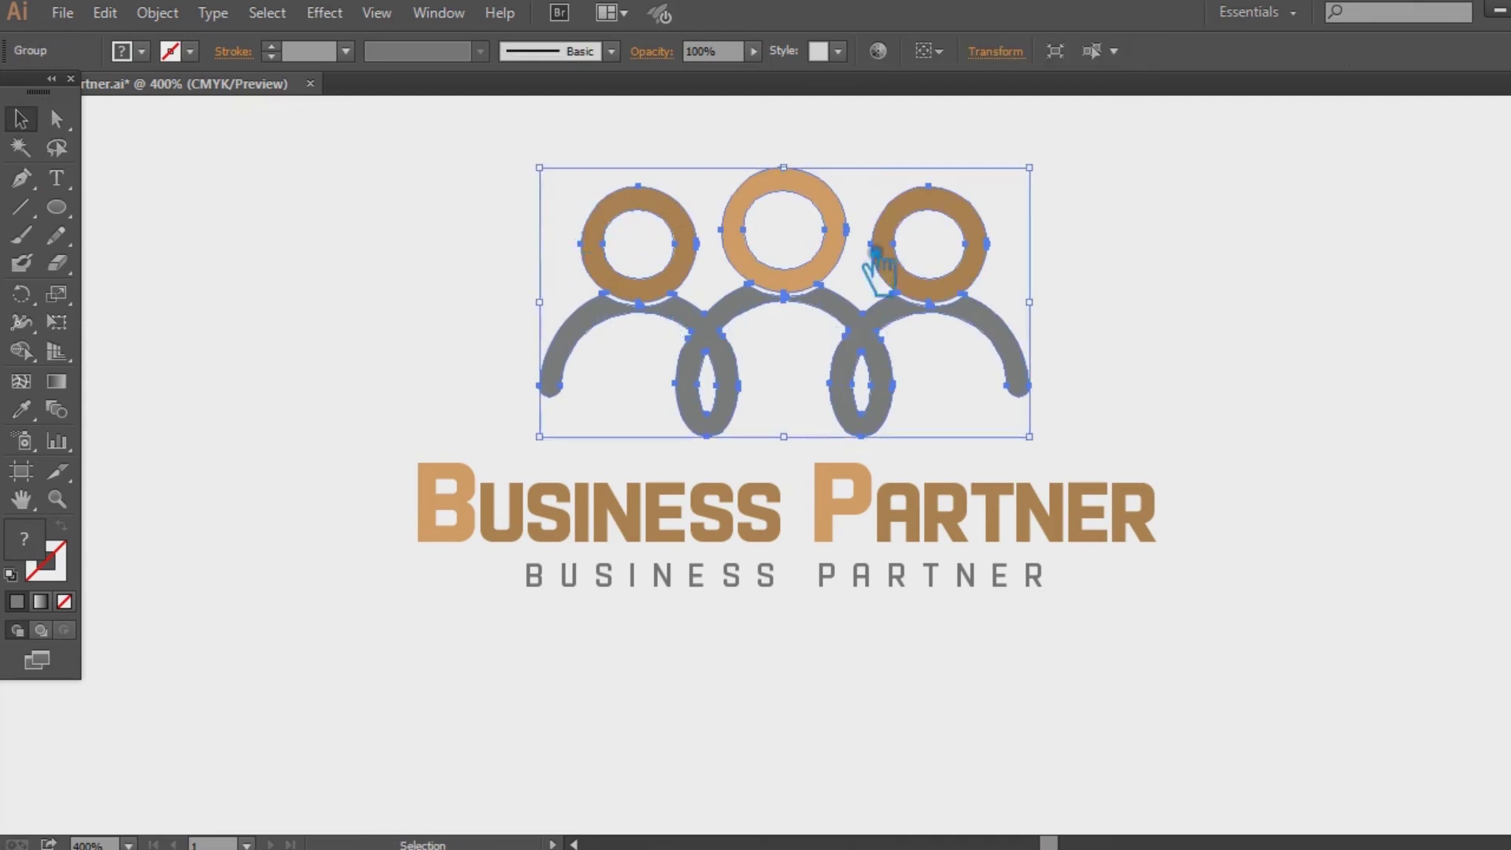
click(1283, 323)
click(973, 309)
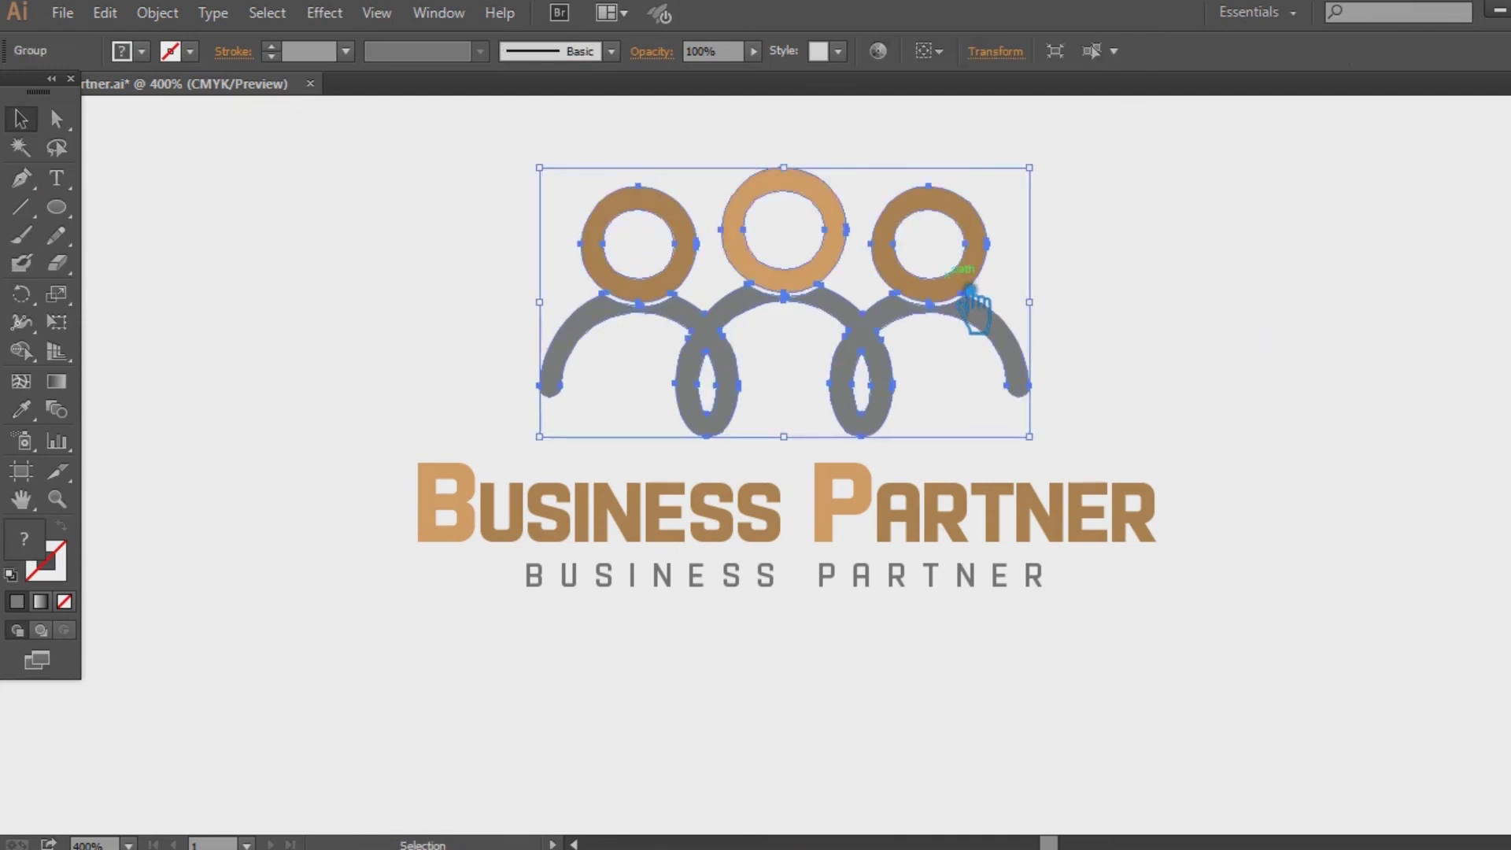
click(1201, 303)
drag(1350, 393, 1310, 403)
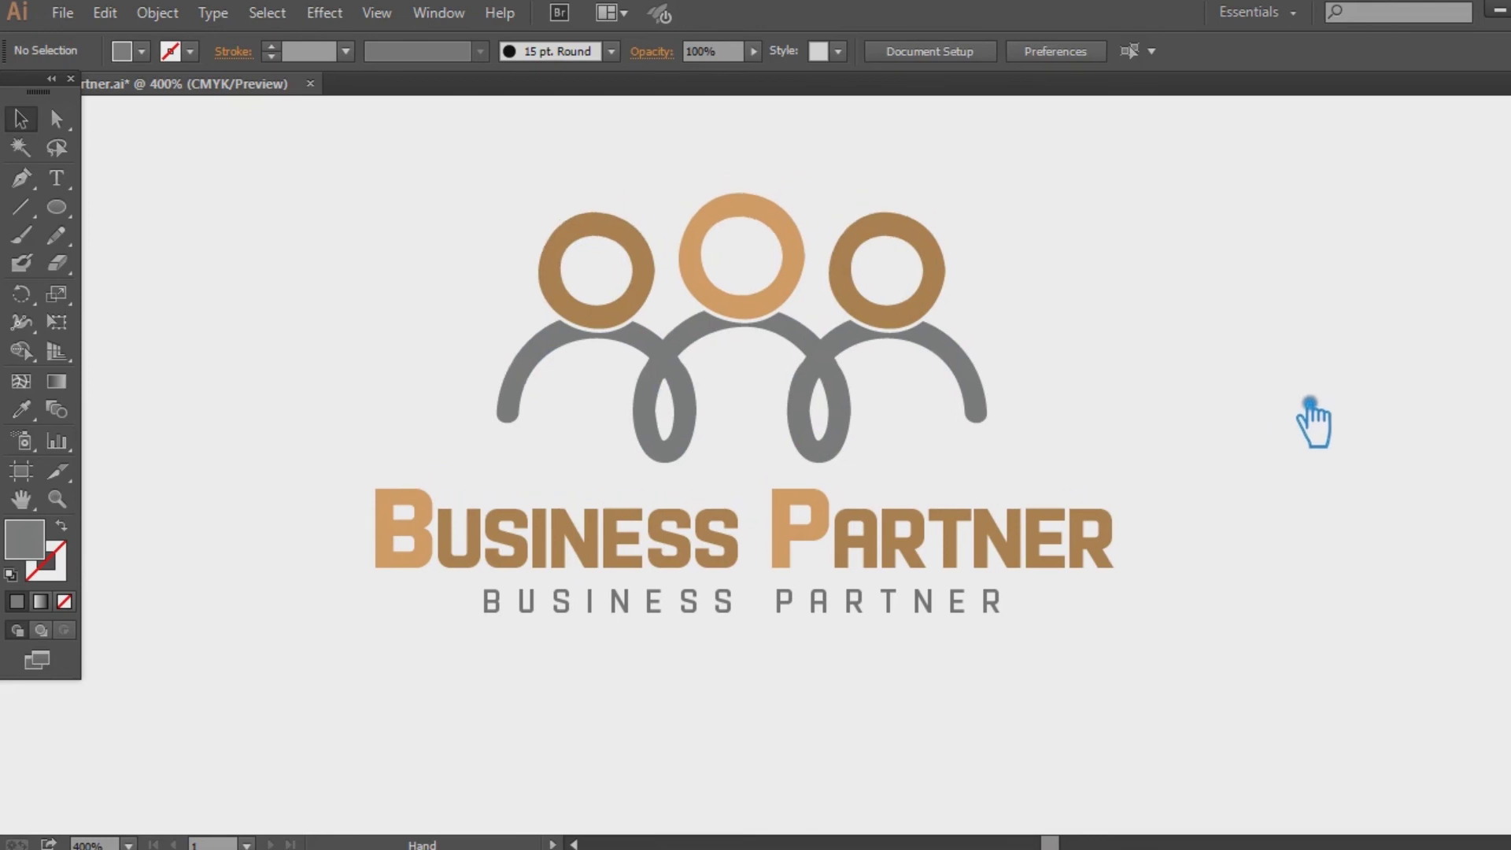
click(988, 385)
Select the Business Partner wordmark and small subtitle line, then marquee-select the whole logo
click(1181, 397)
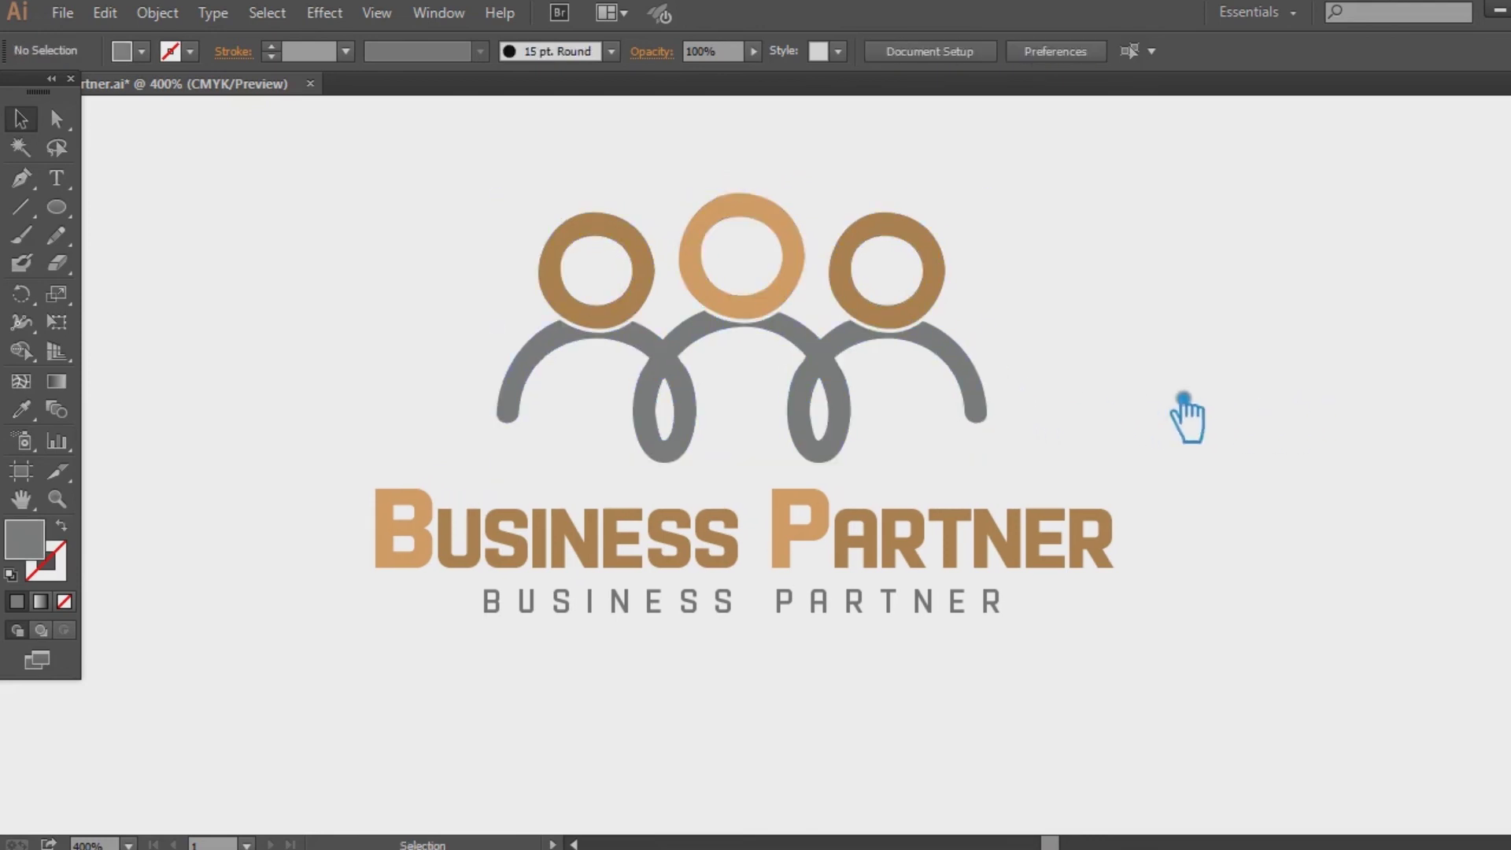
click(994, 551)
shift+click(943, 603)
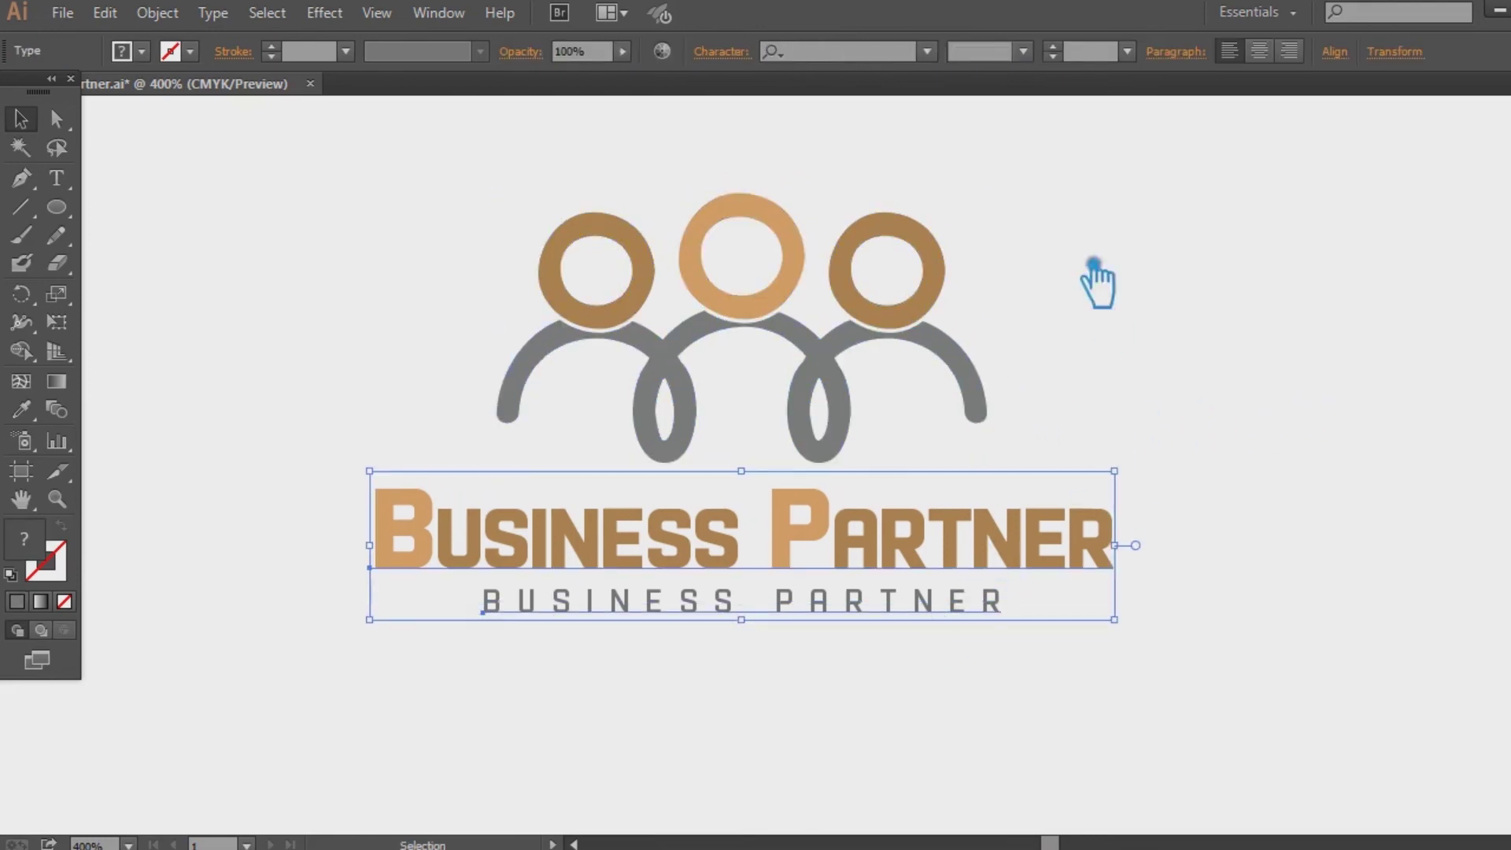
key(a)
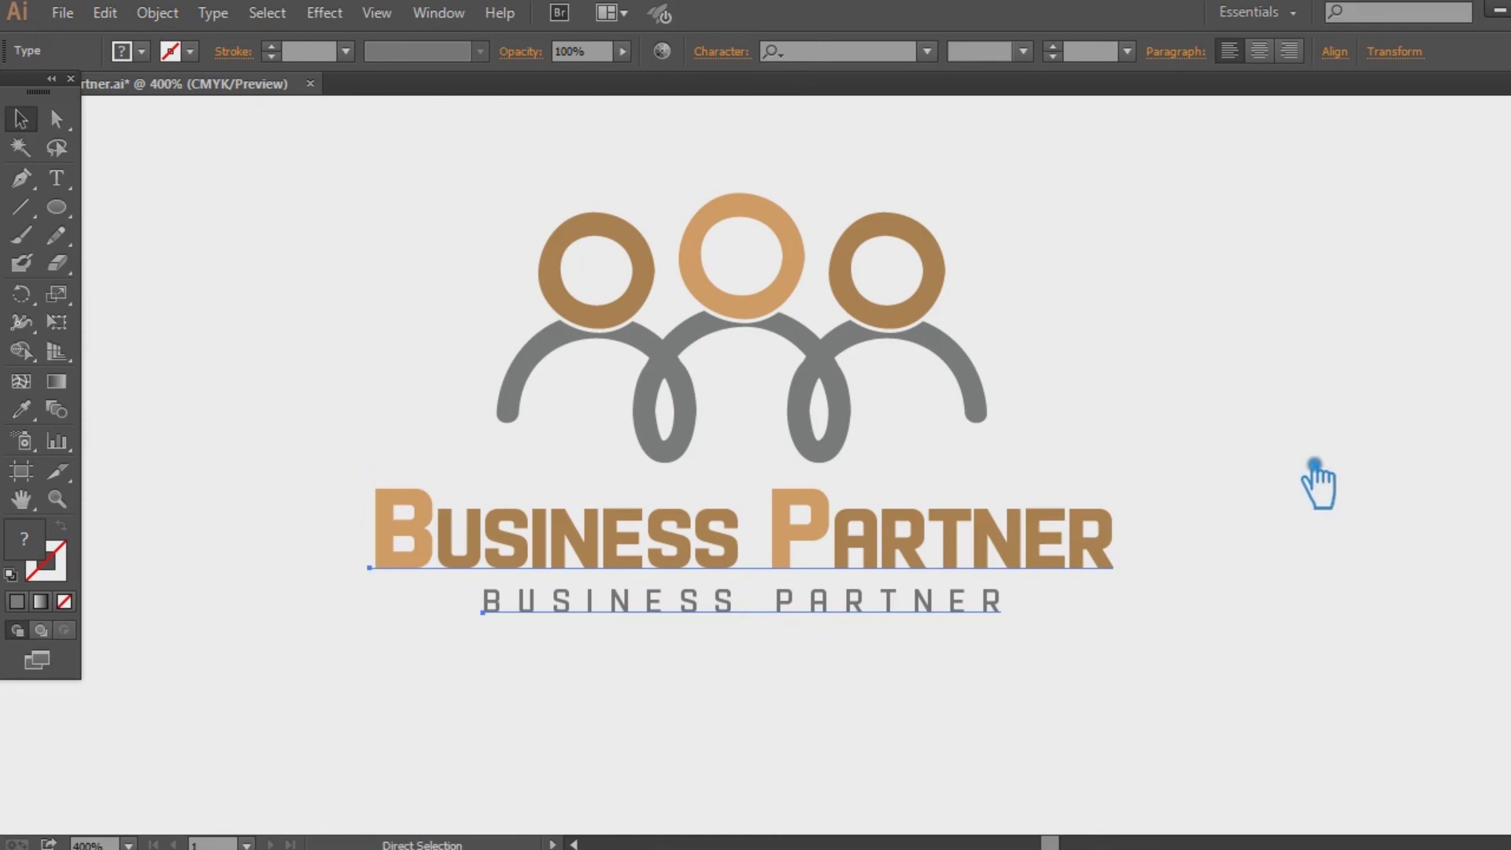
key(v)
click(1323, 461)
drag(1362, 592, 381, 254)
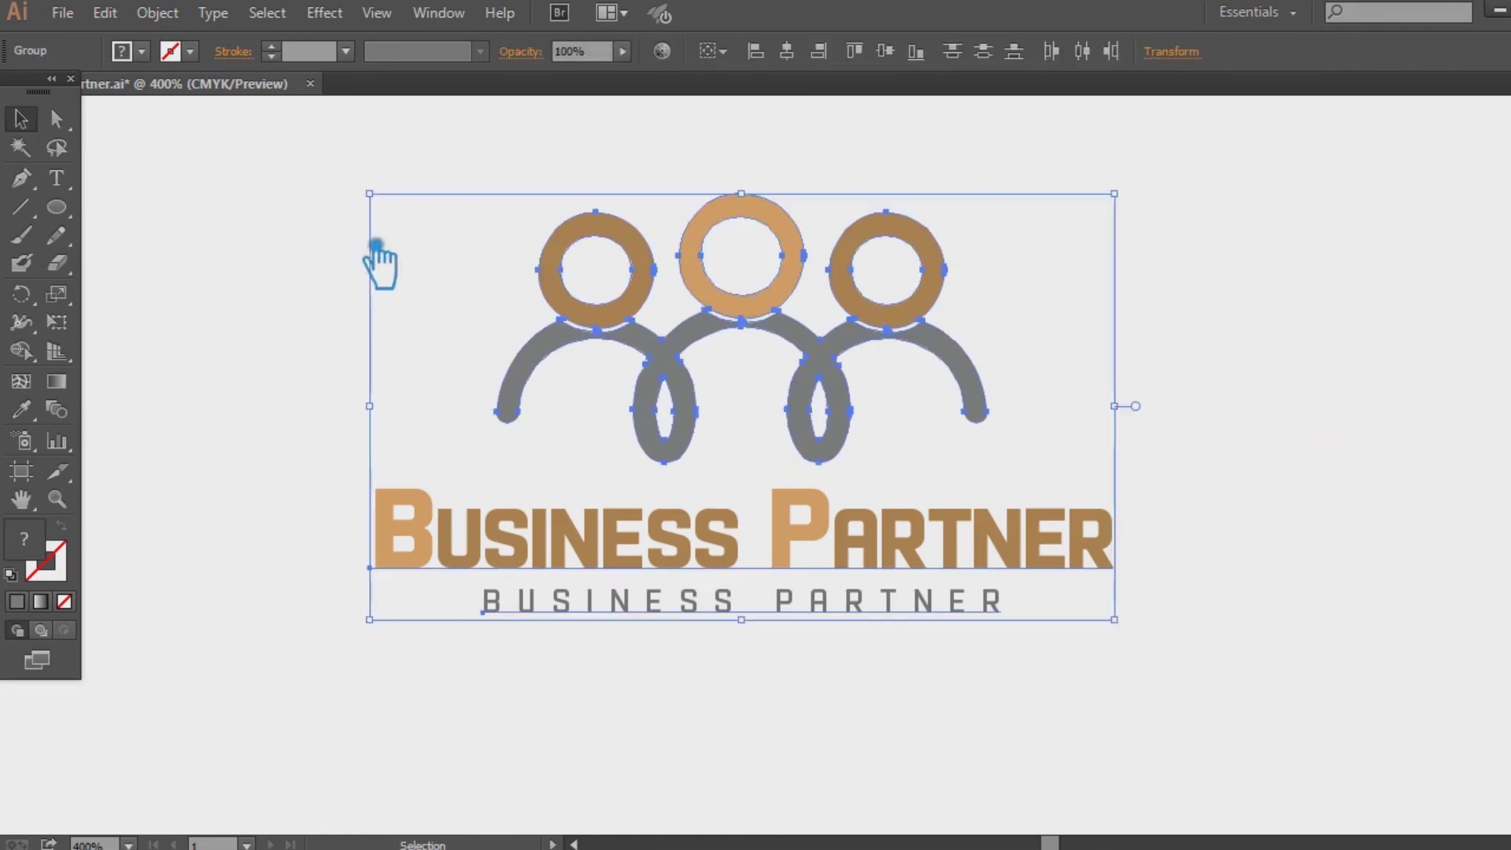
click(1316, 478)
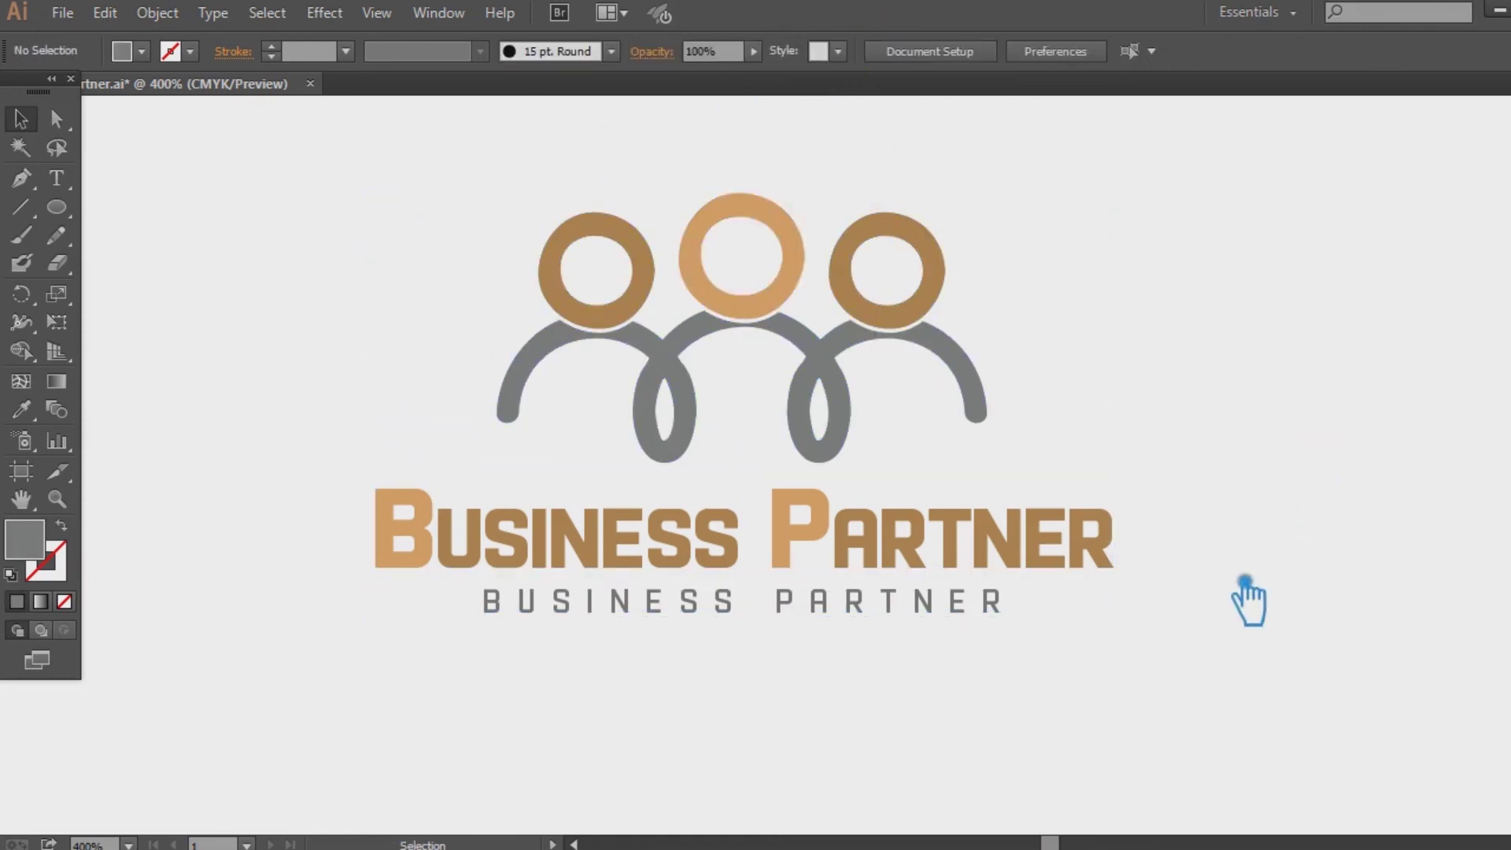
Nudge the two Business Partner text lines one arrow-key step lower beneath the figures
click(965, 570)
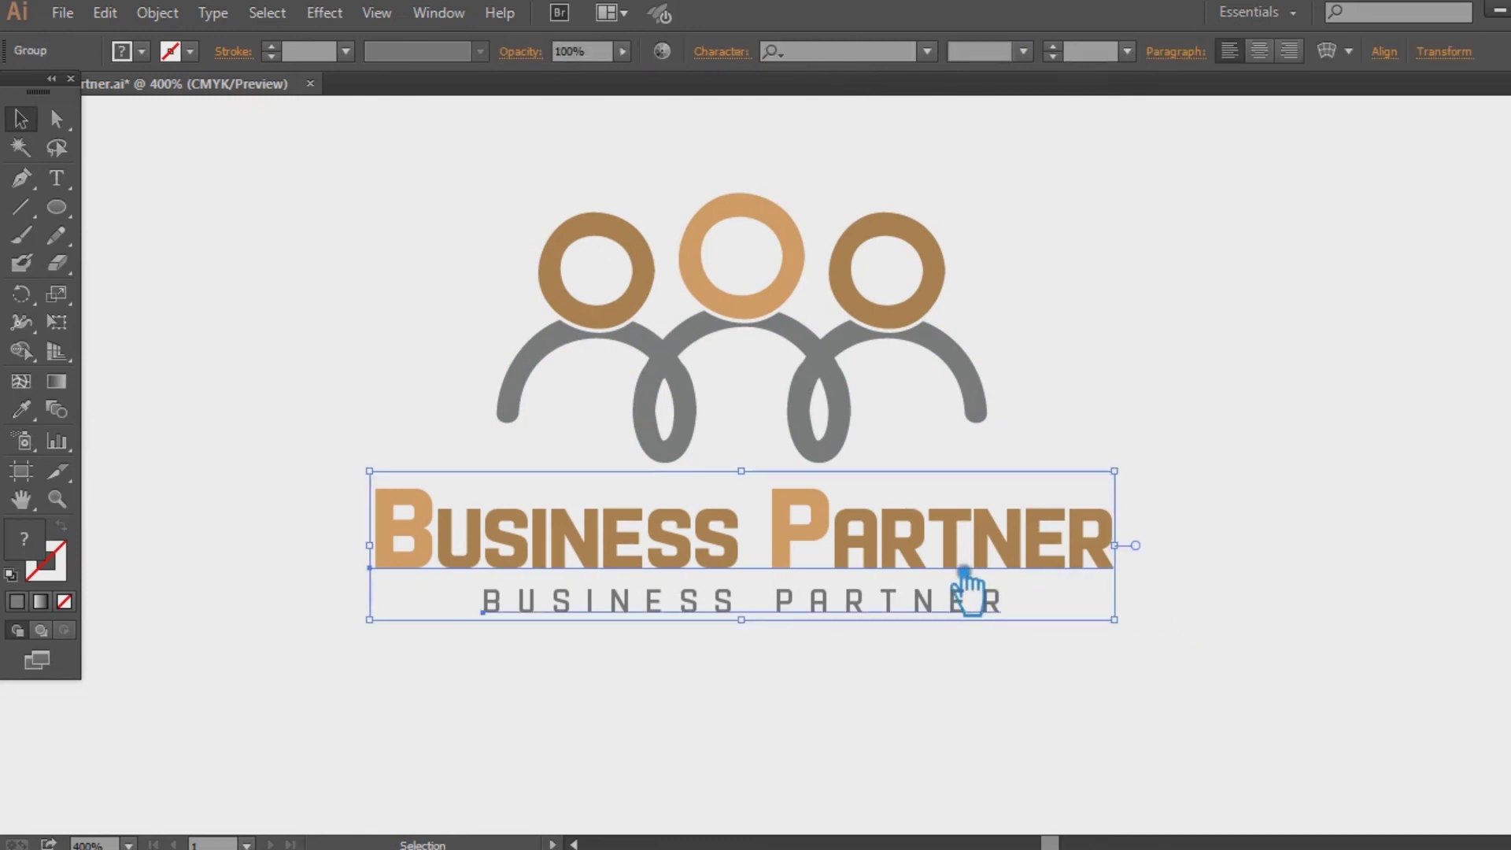
key(Down)
click(1250, 474)
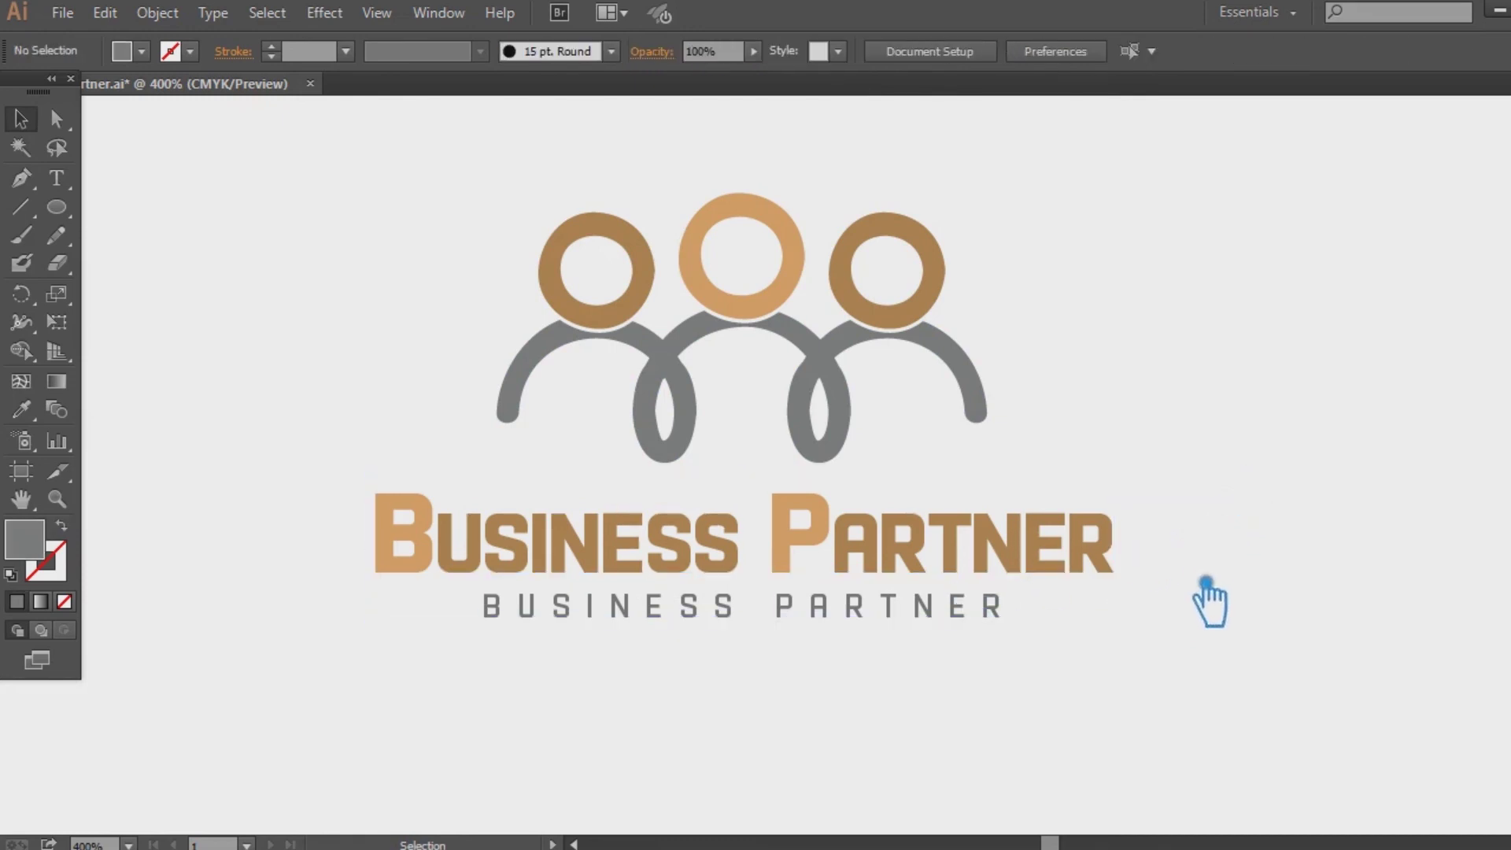
drag(1195, 642, 266, 214)
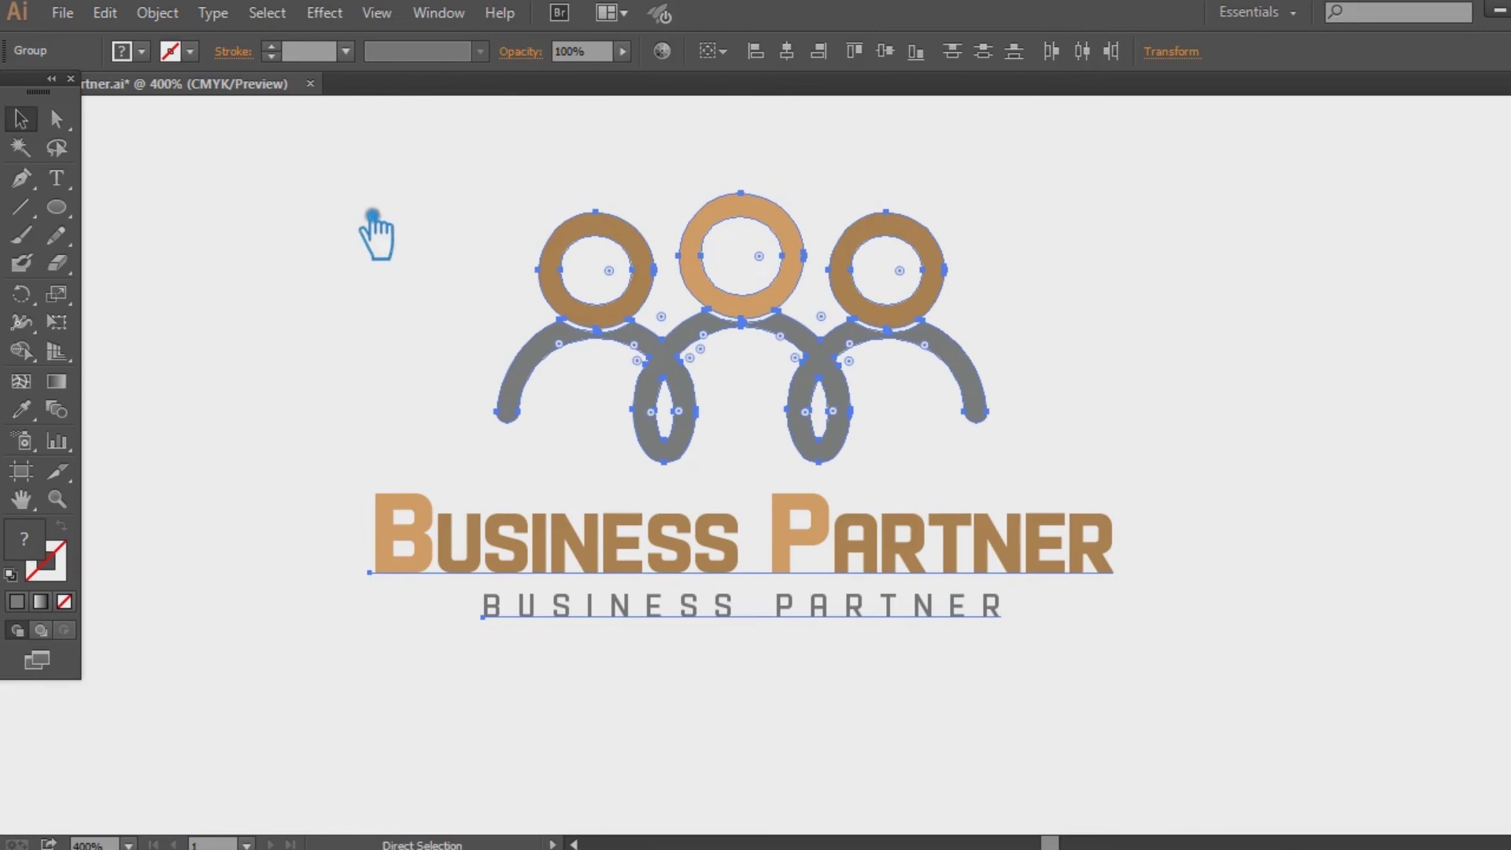
click(1421, 432)
drag(1340, 466, 1331, 506)
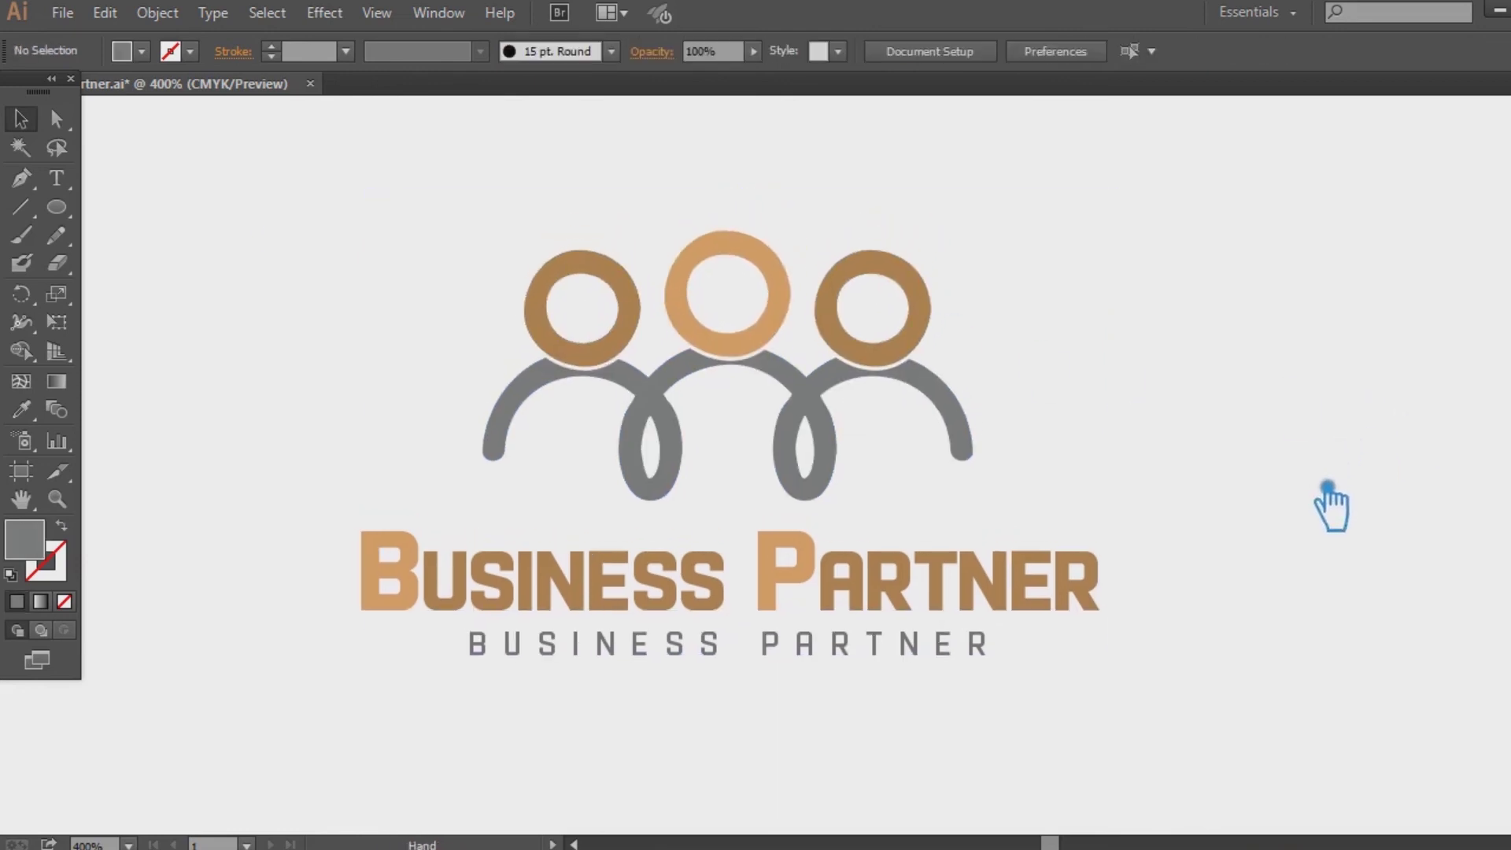
click(56, 177)
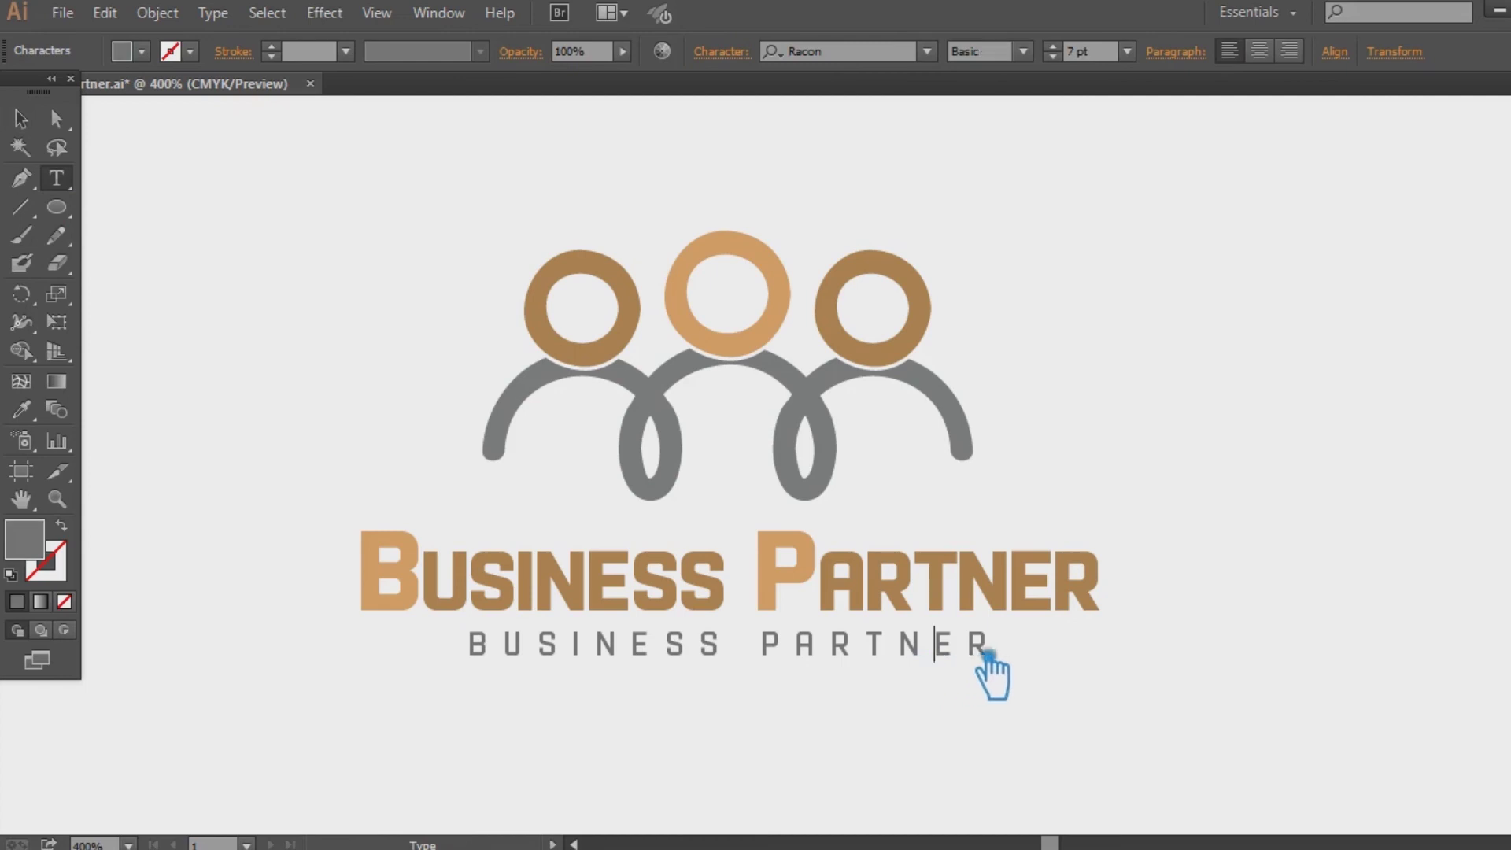
Replace the small BUSINESS PARTNER line's text with TAGLINE GOES HERE
drag(996, 664, 498, 600)
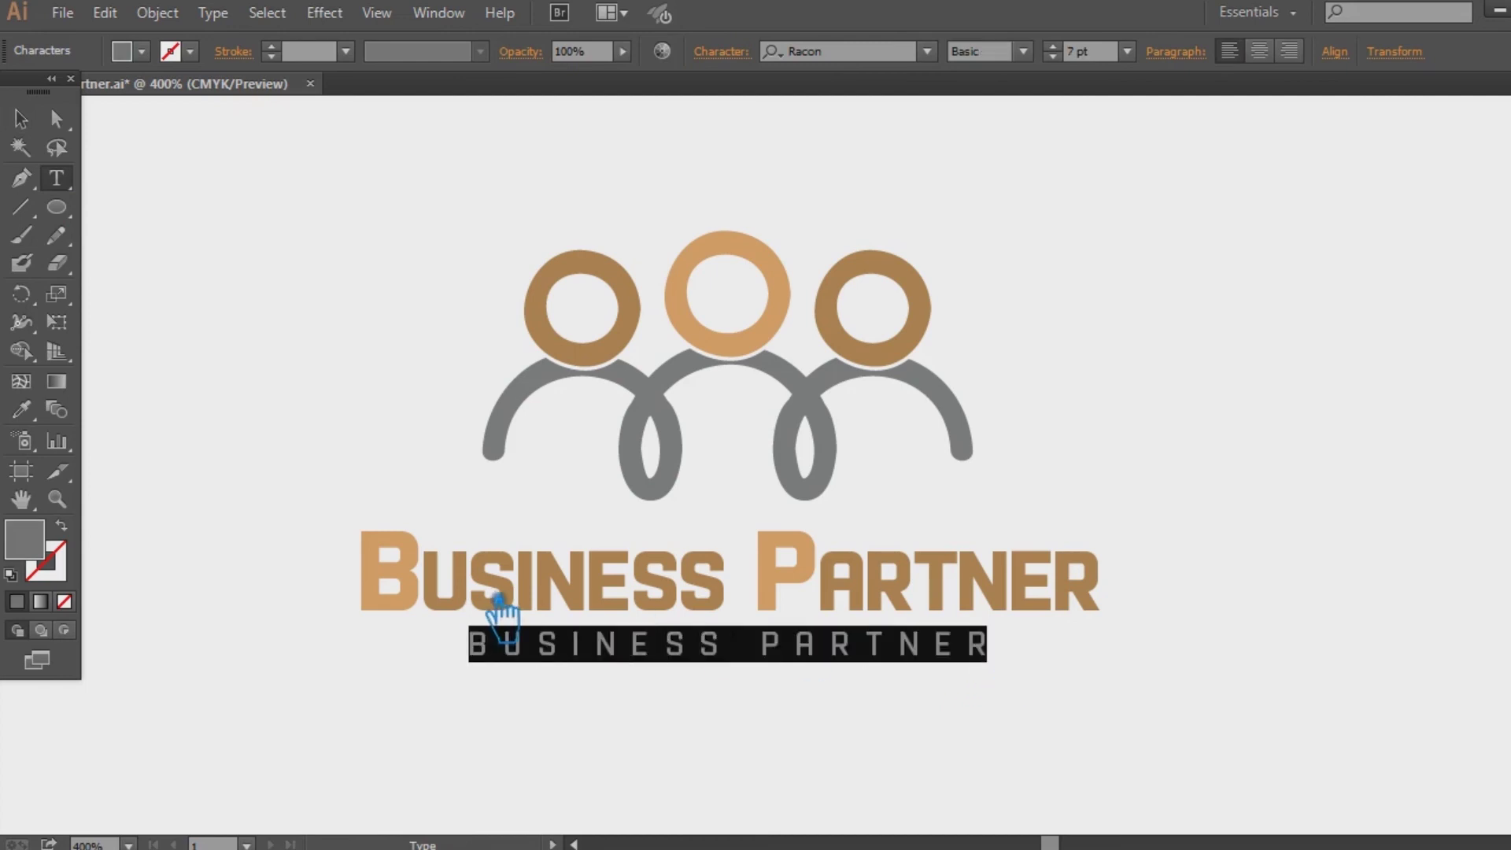
key(BackSpace)
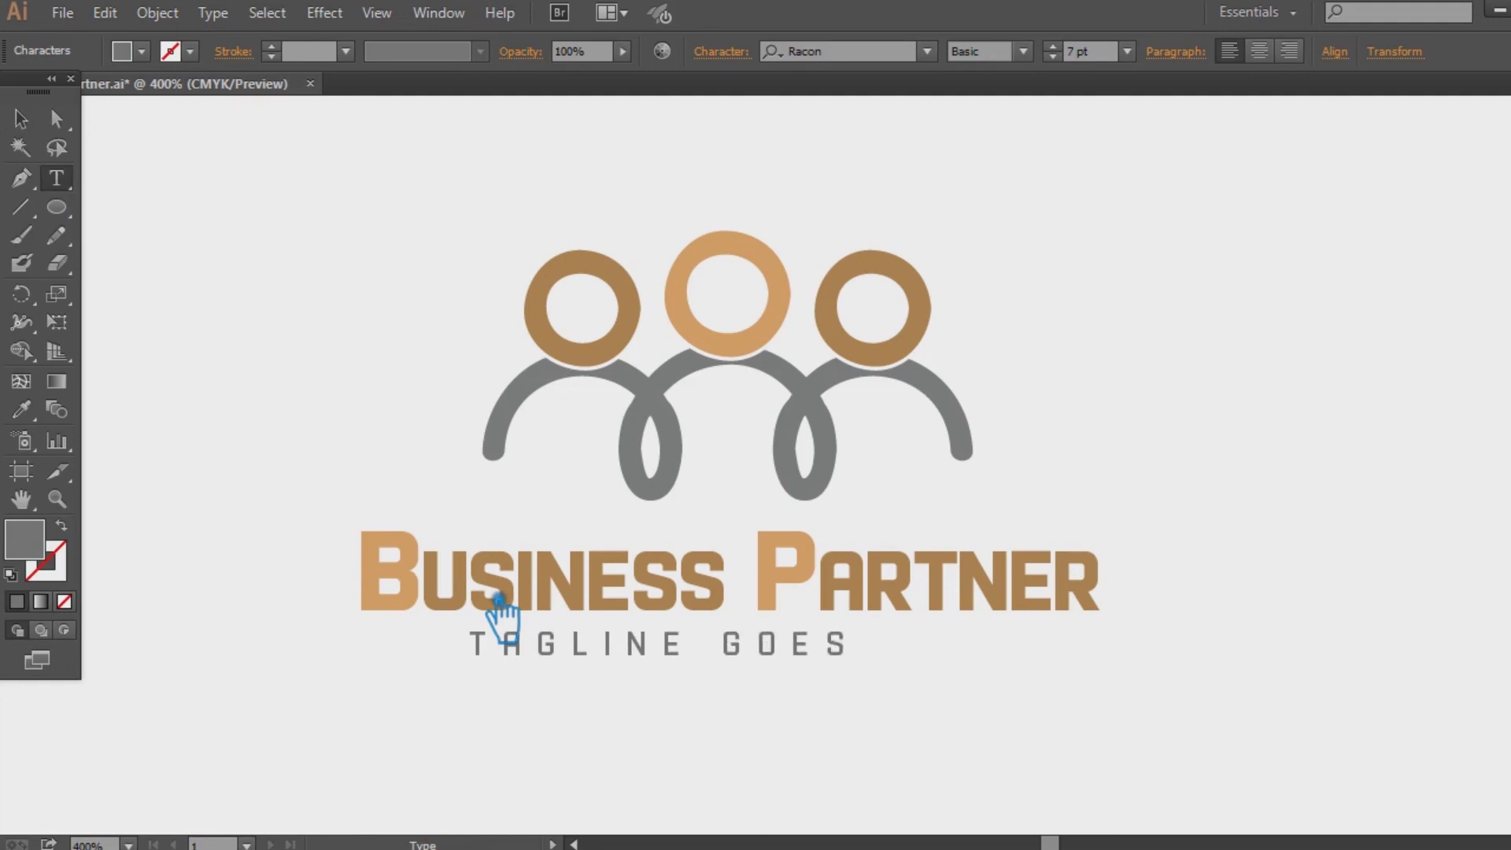
text(TAGLINE GOES HERE)
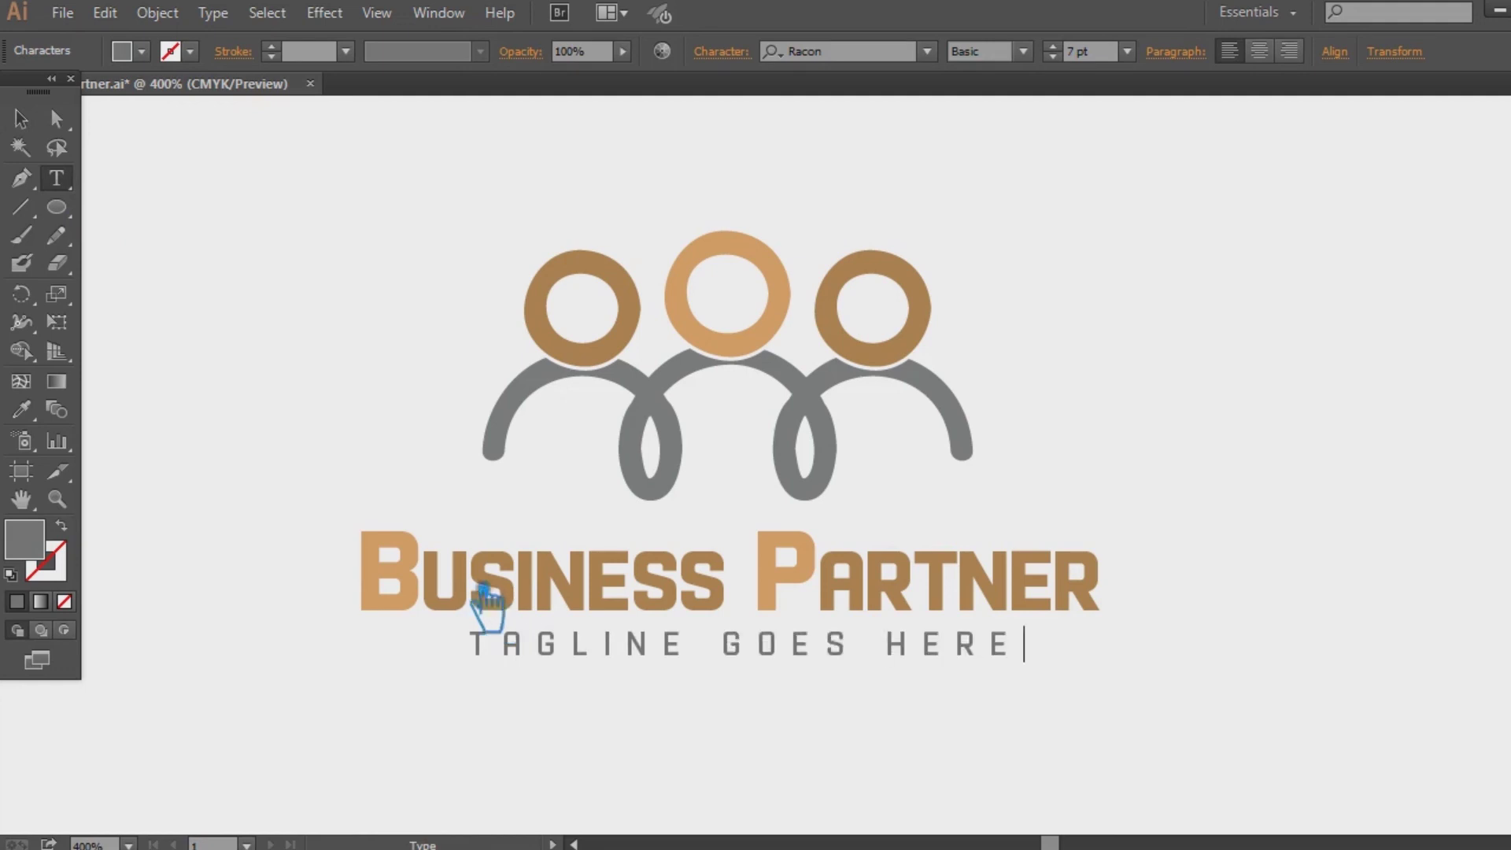
key(shift+Left)
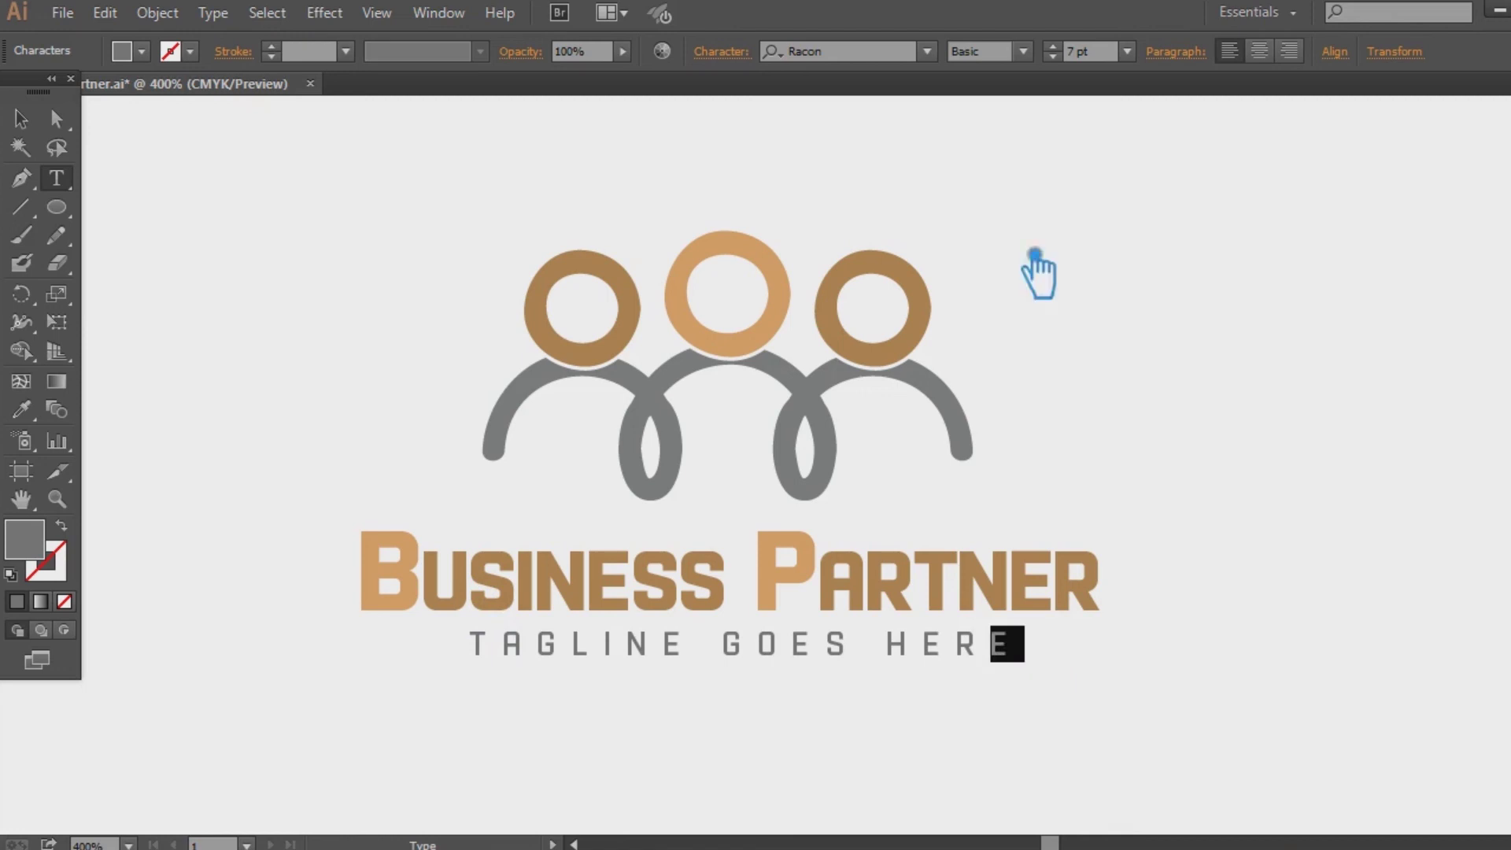
Adjust the letter spacing after the final E, then select every logo part
click(720, 51)
click(734, 196)
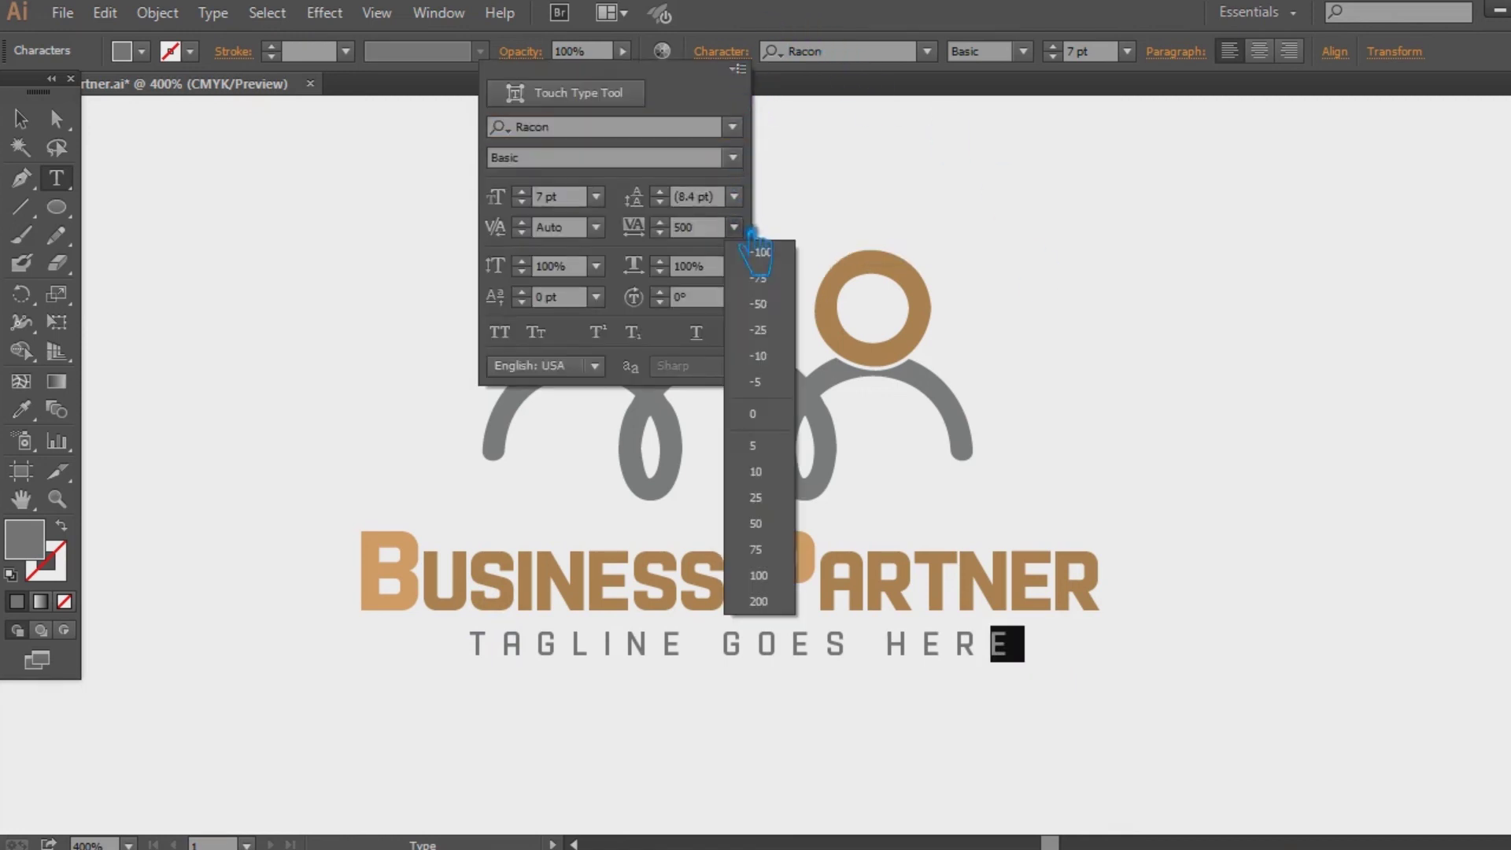
click(783, 433)
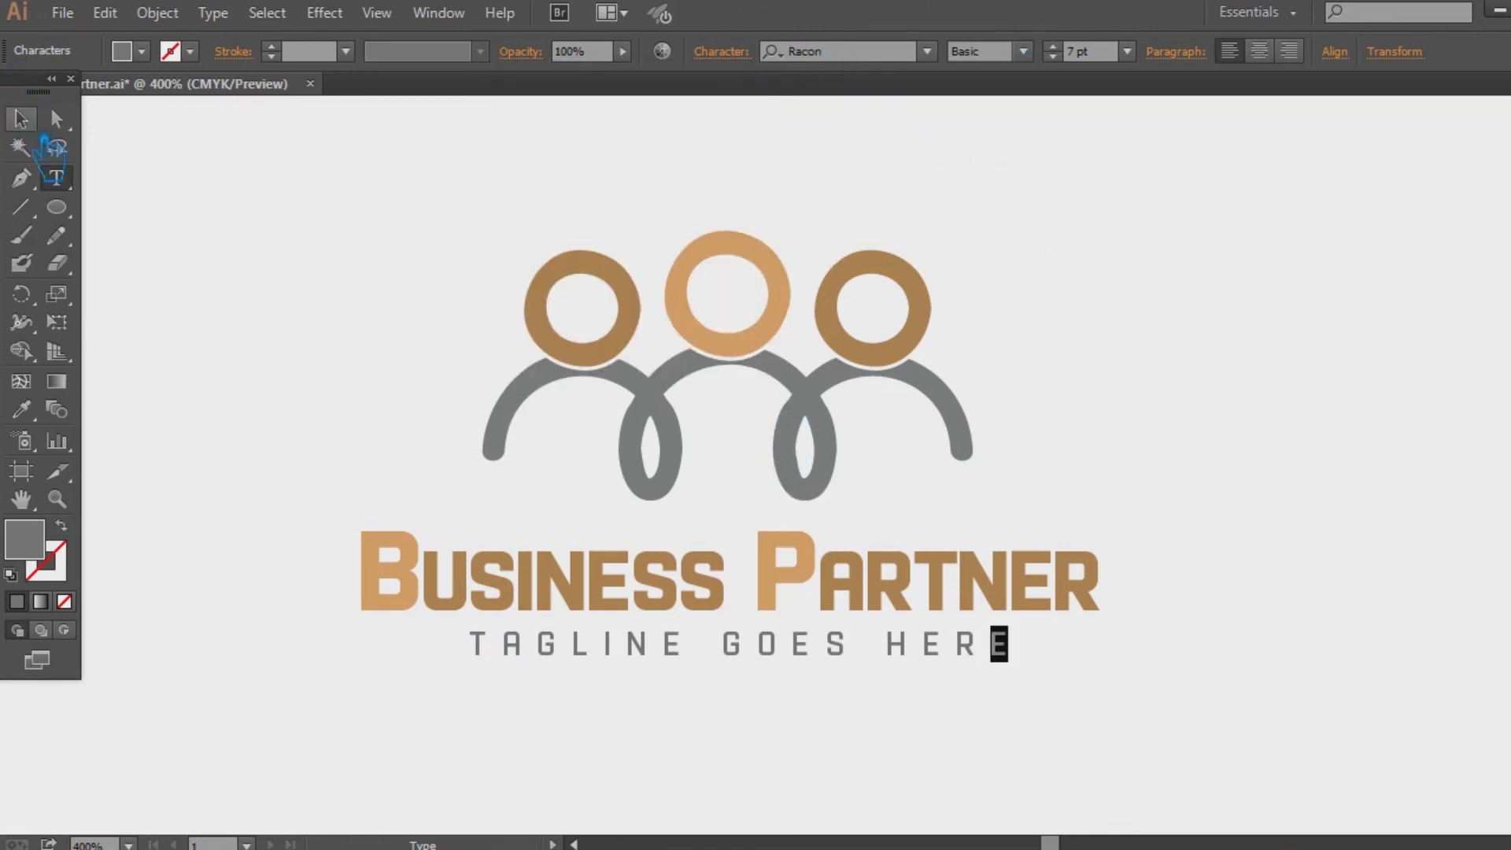
click(21, 118)
drag(1159, 726, 339, 252)
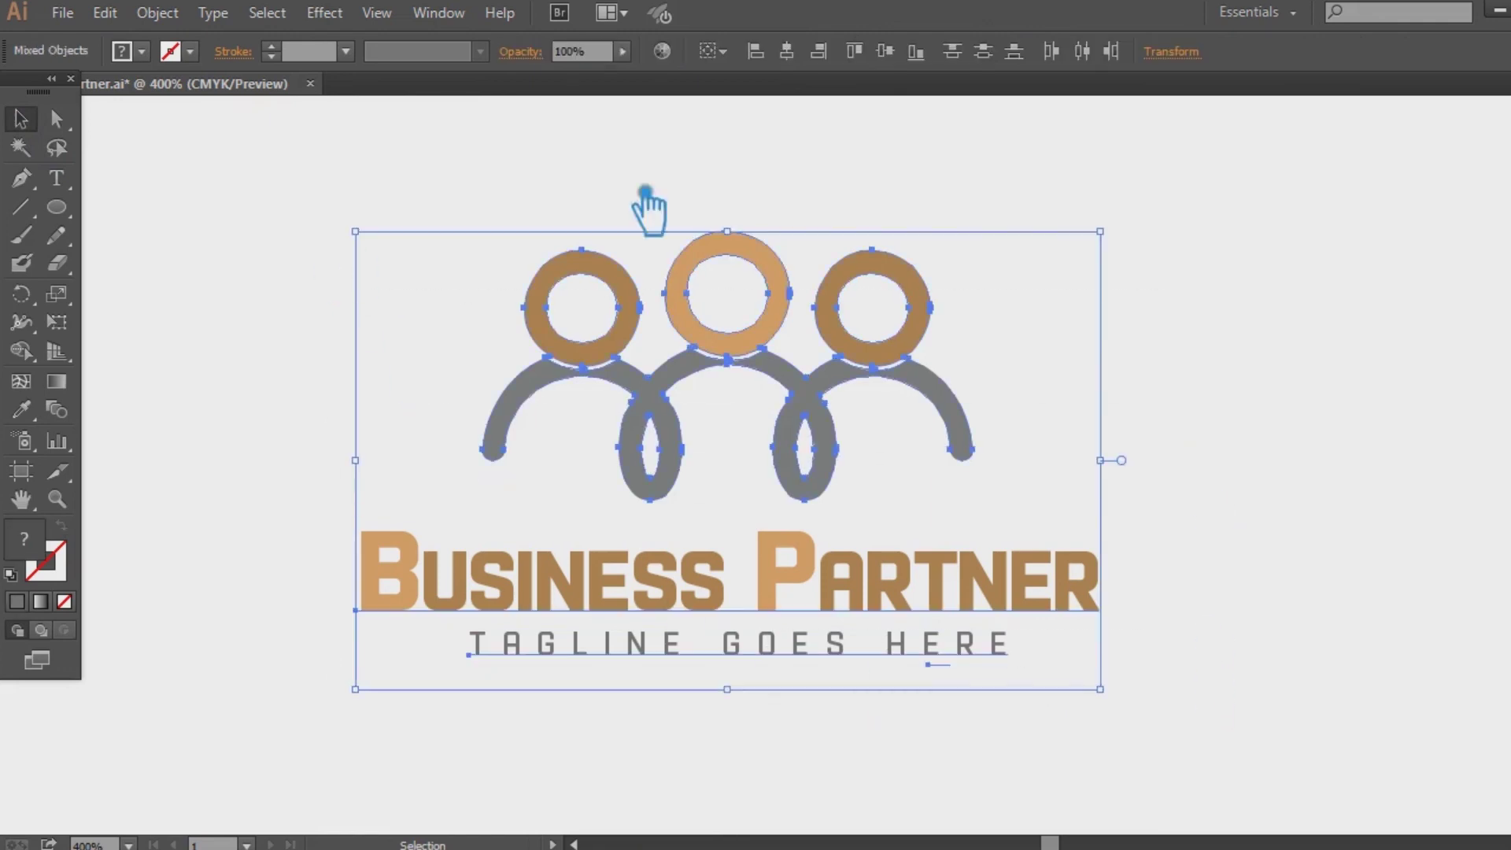
Horizontally center-align the figures, wordmark and tagline, then check the selection and recentre the view
click(818, 51)
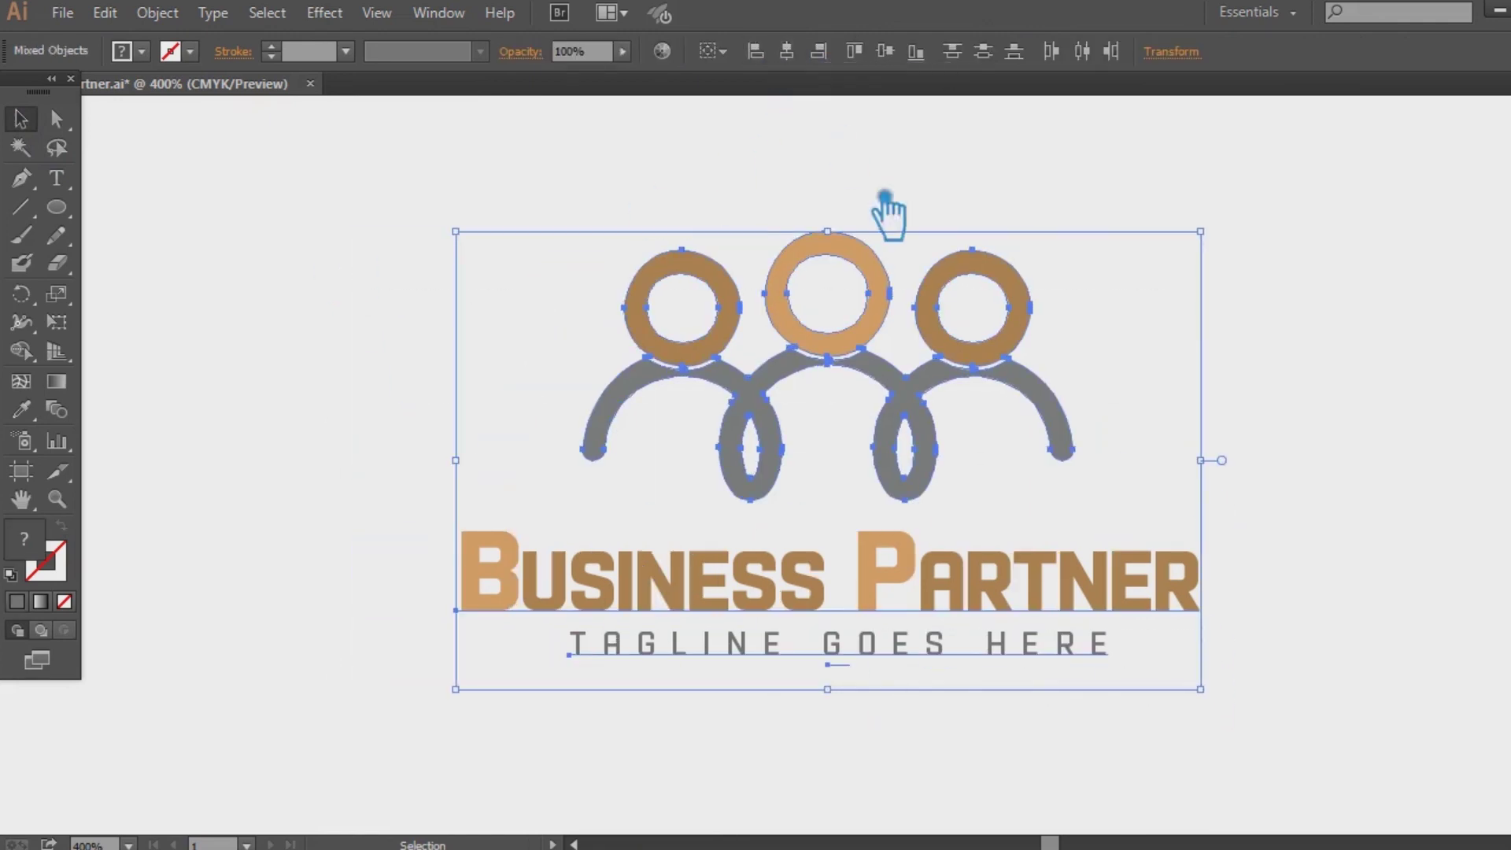
click(1342, 610)
click(862, 670)
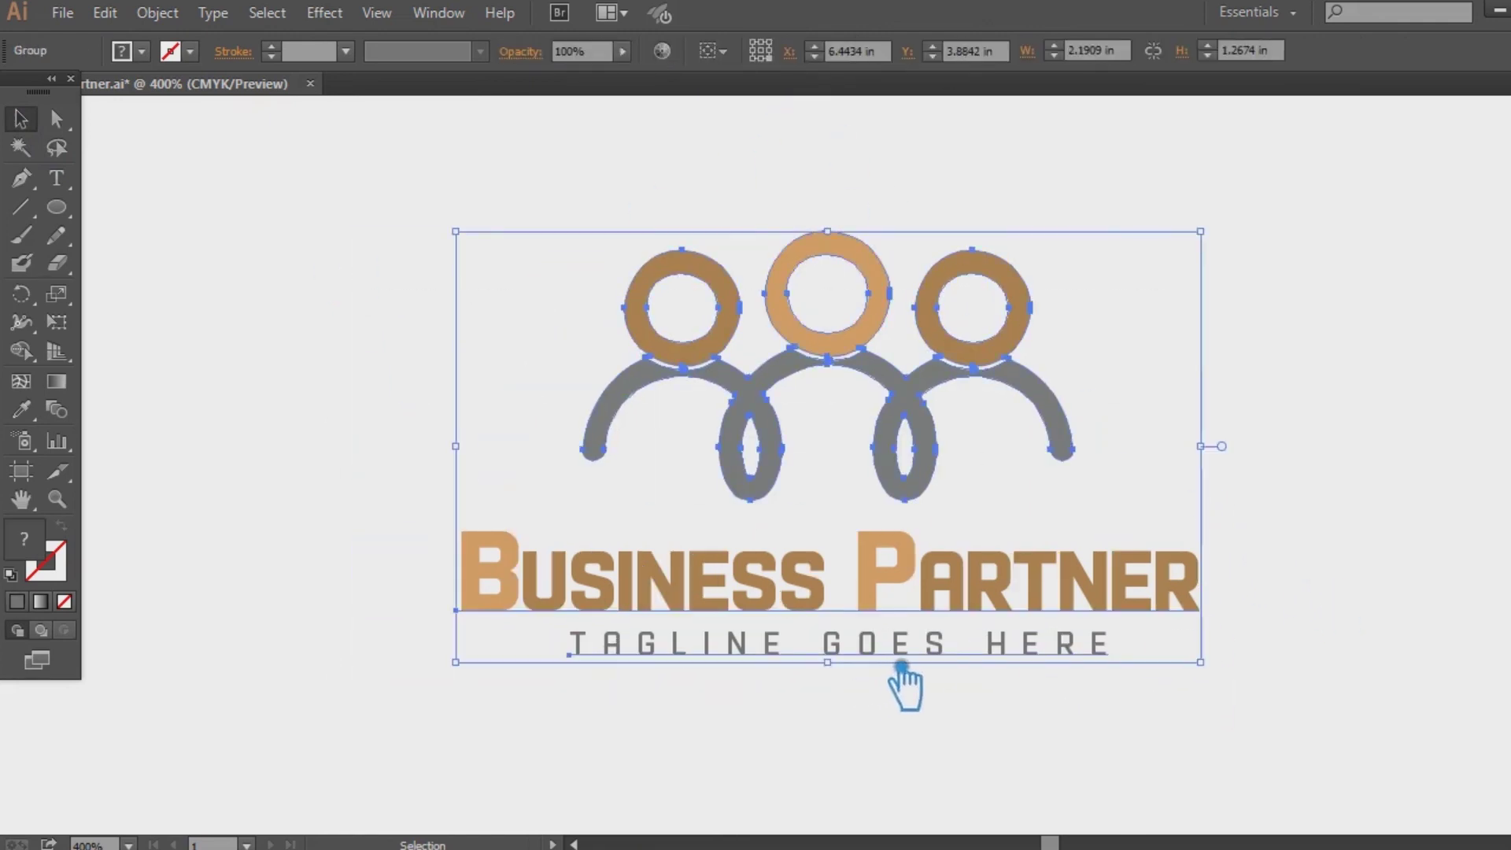
click(865, 685)
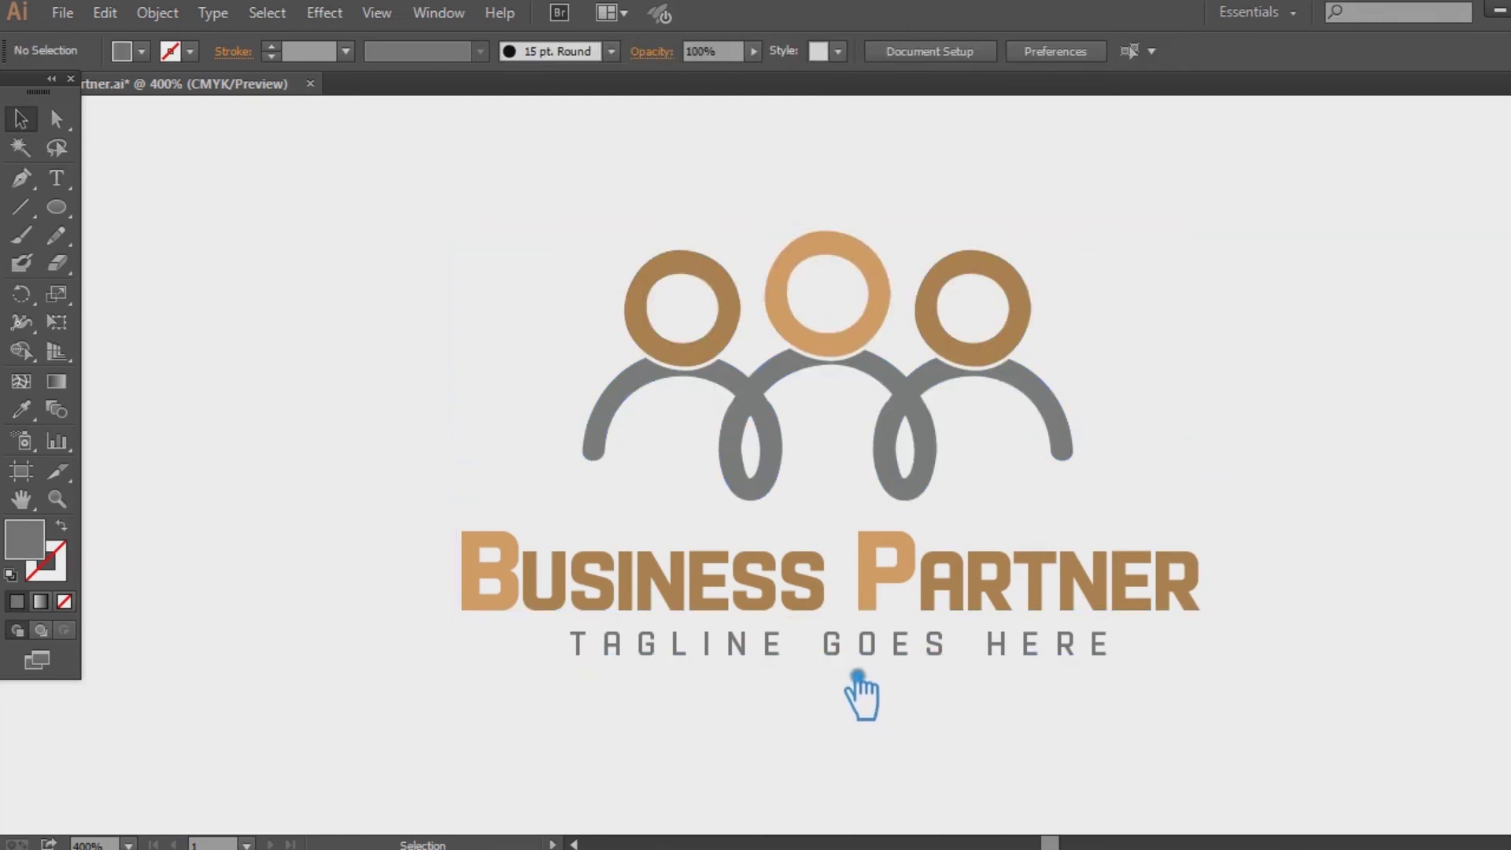
click(862, 675)
click(911, 701)
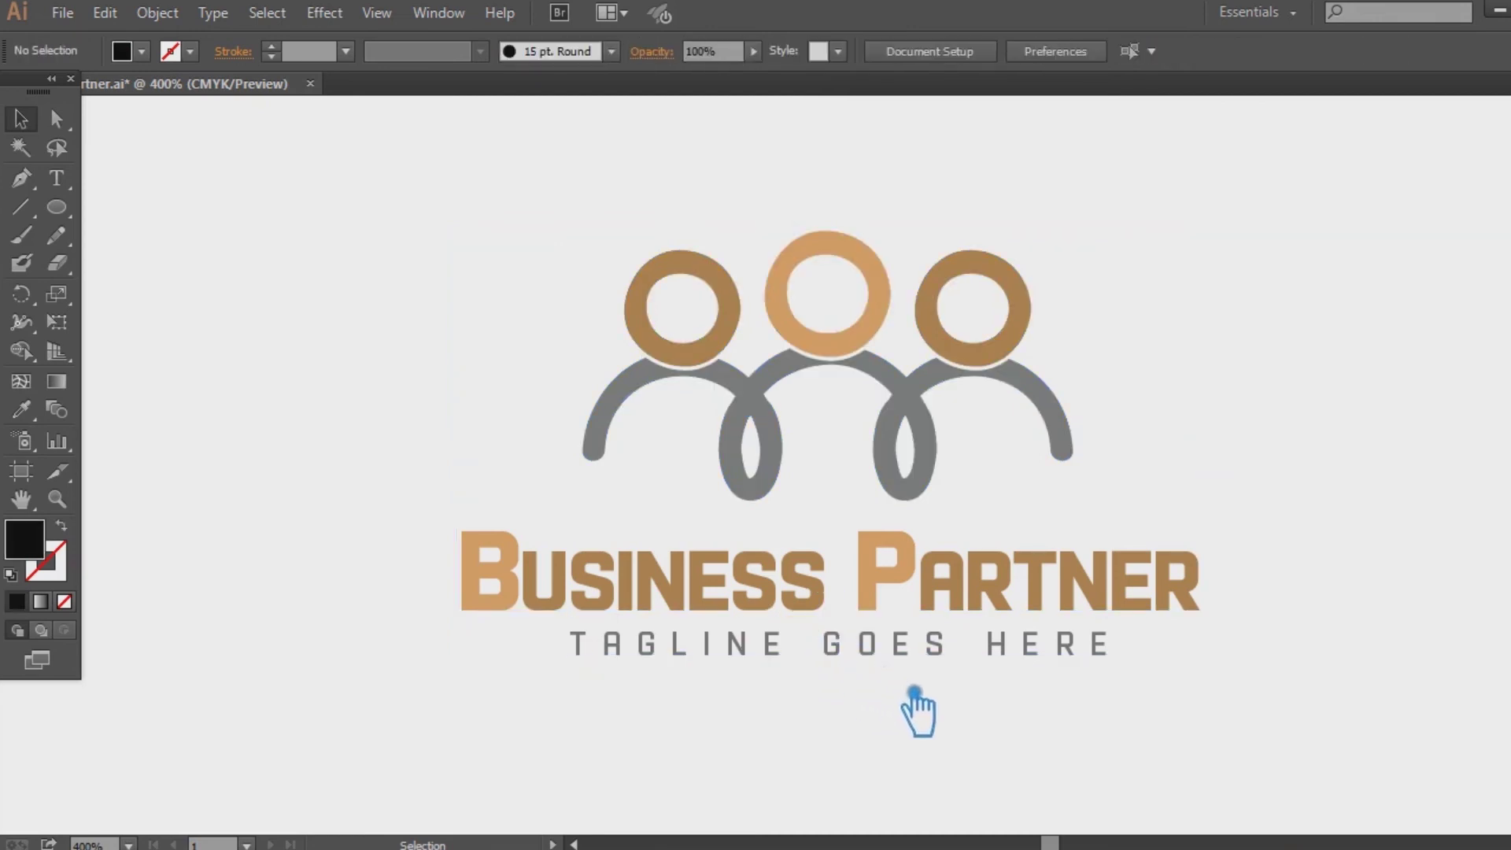
drag(1236, 701, 368, 289)
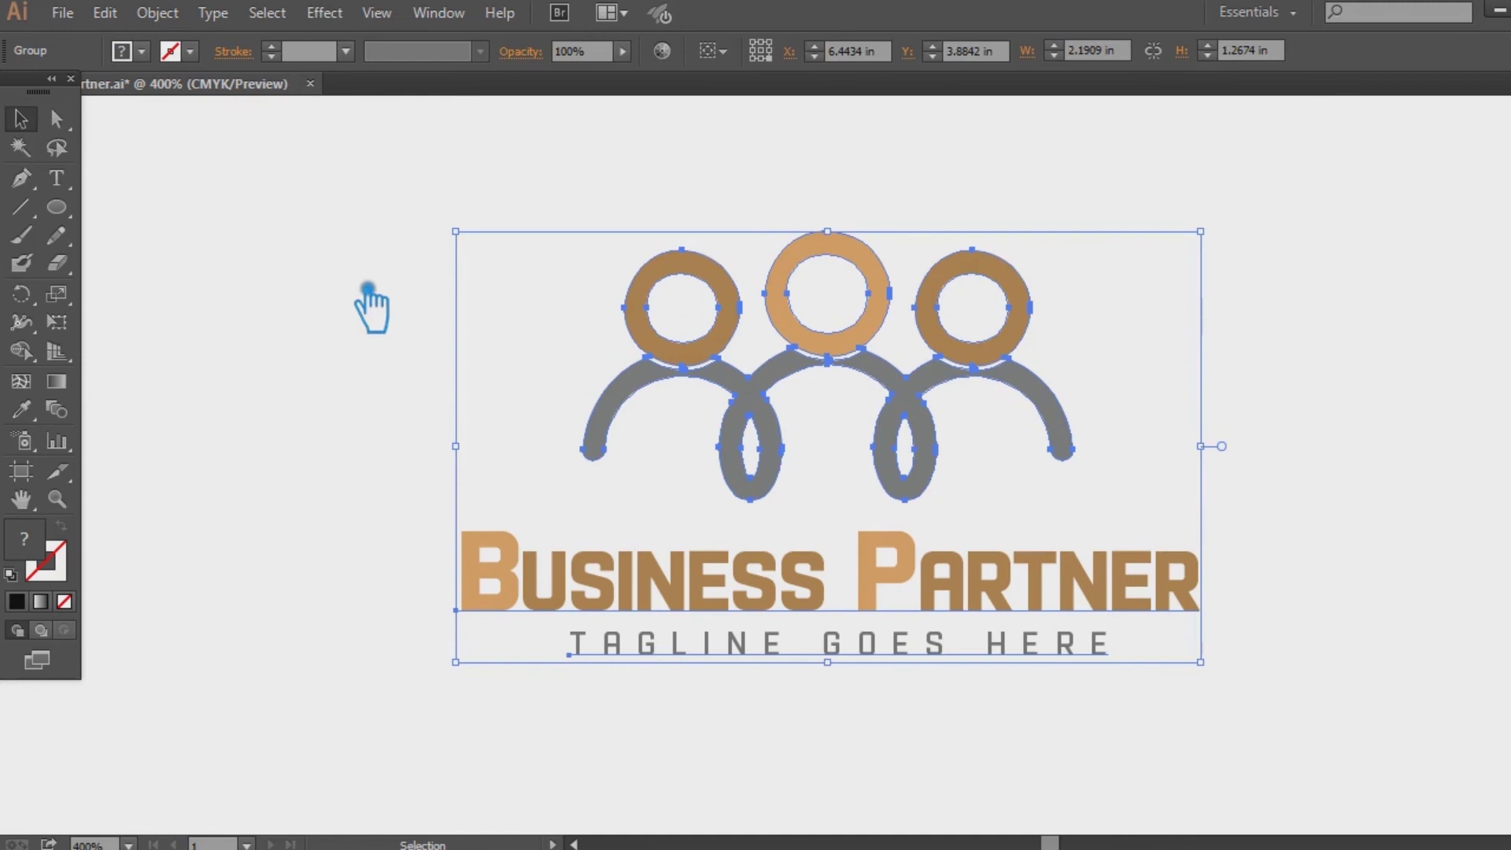
click(1343, 436)
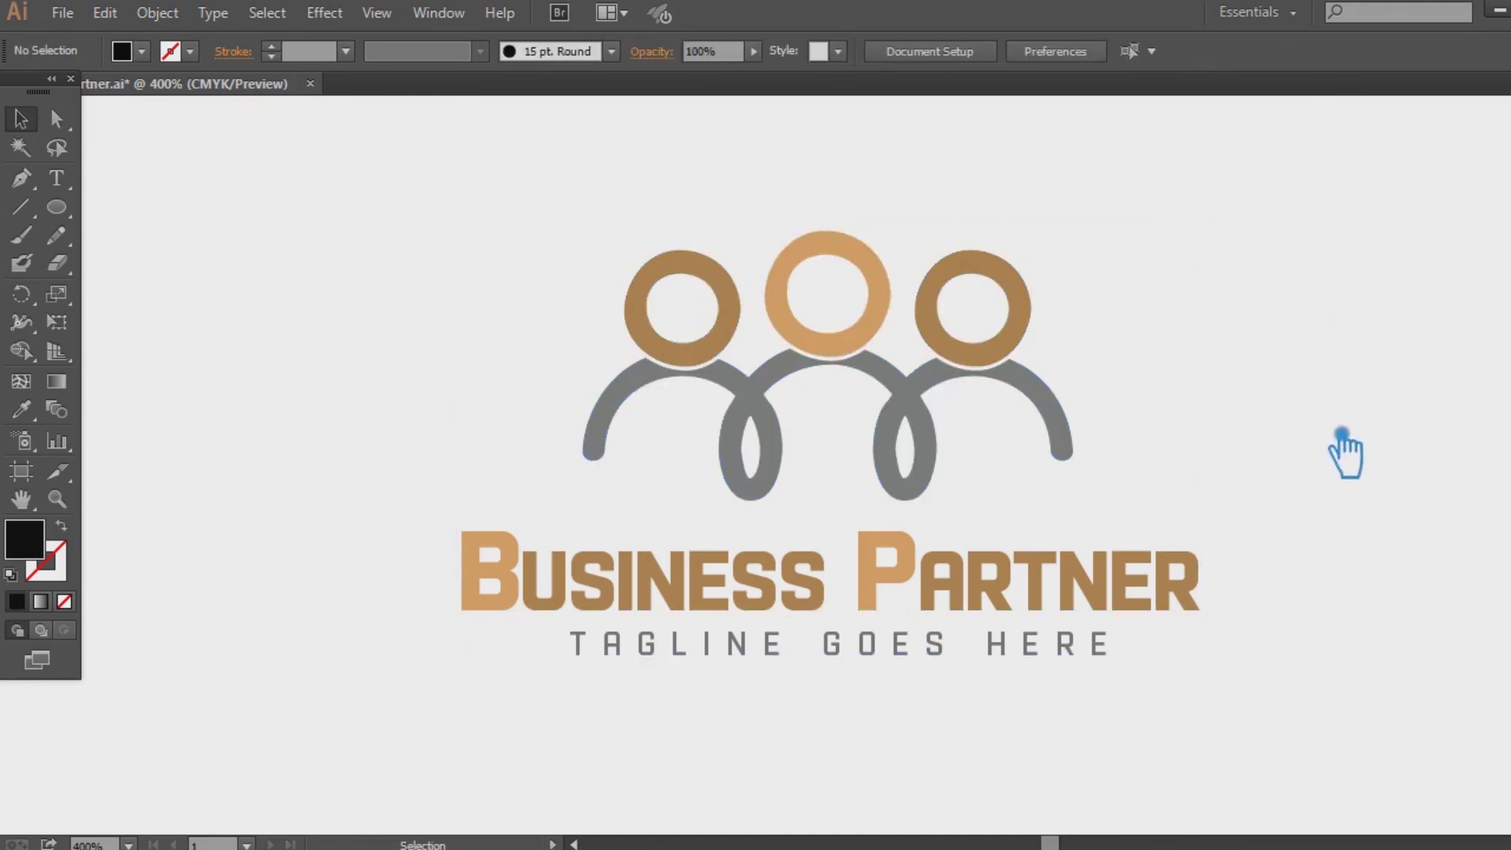
drag(1342, 435, 1310, 446)
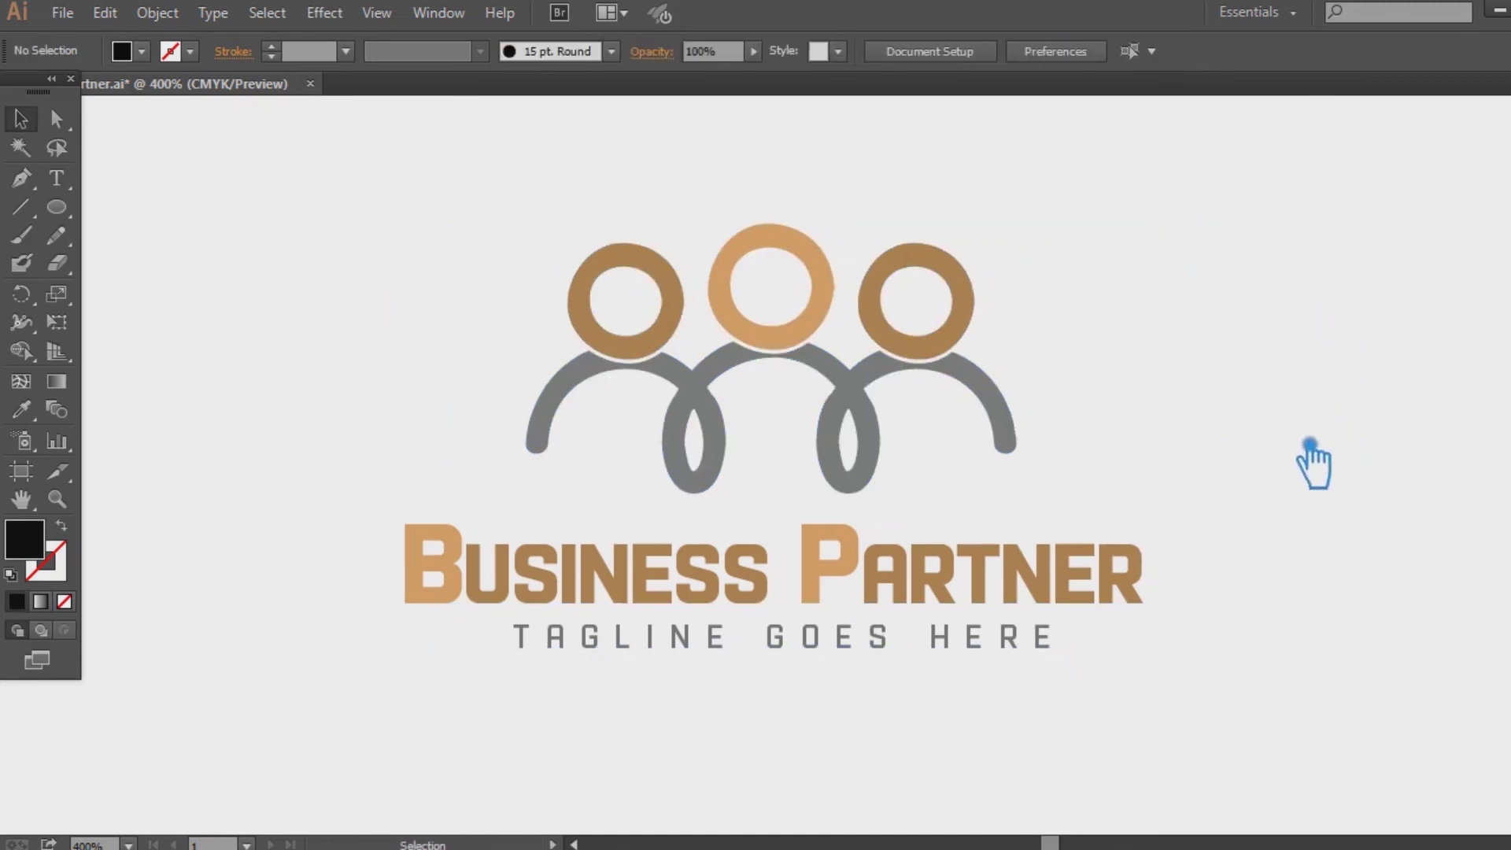